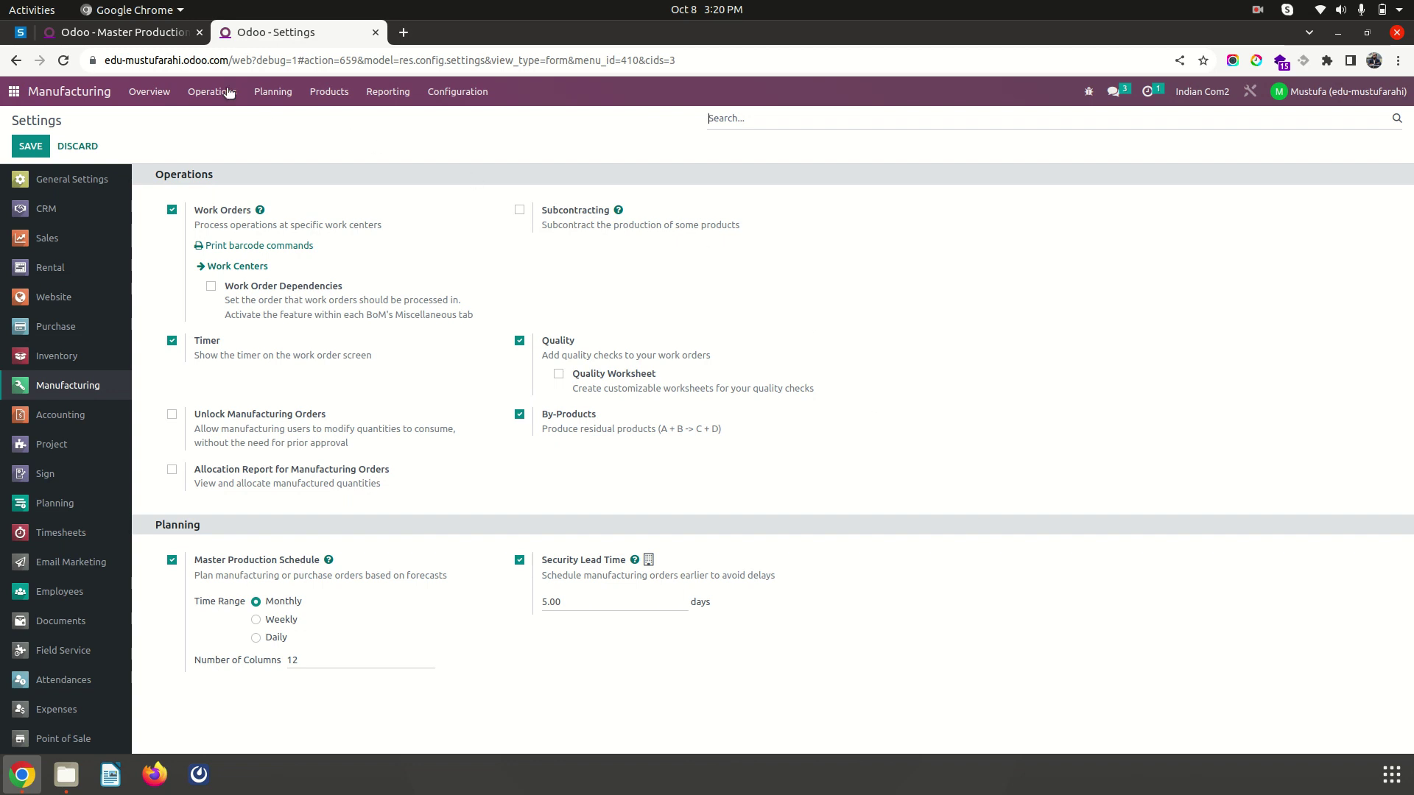
- Open the bill of materials for product M1 in the first Manufacturing tab to review its components
{"action": "left_click", "coordinate": [169, 33]}
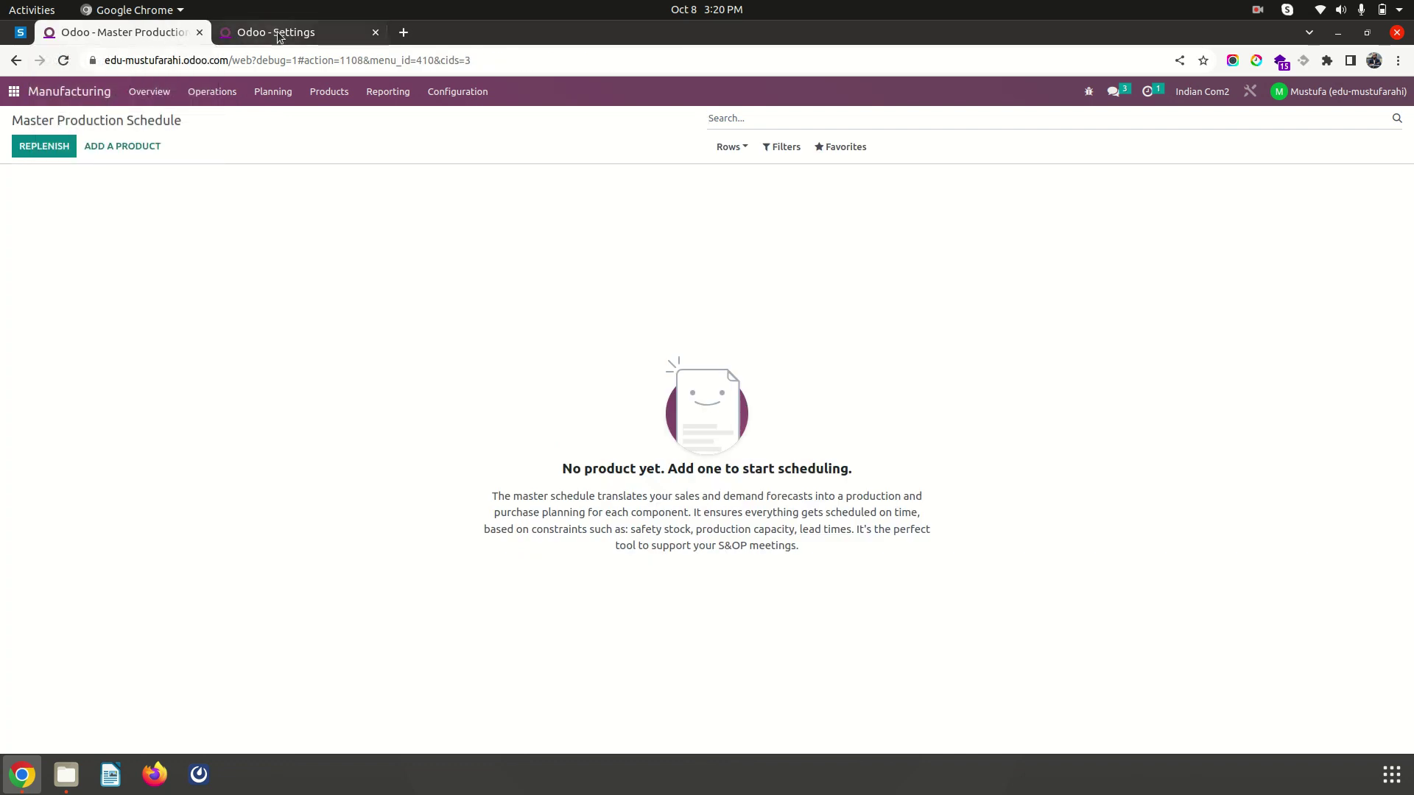
{"action": "left_click", "coordinate": [328, 91]}
{"action": "left_click", "coordinate": [346, 156]}
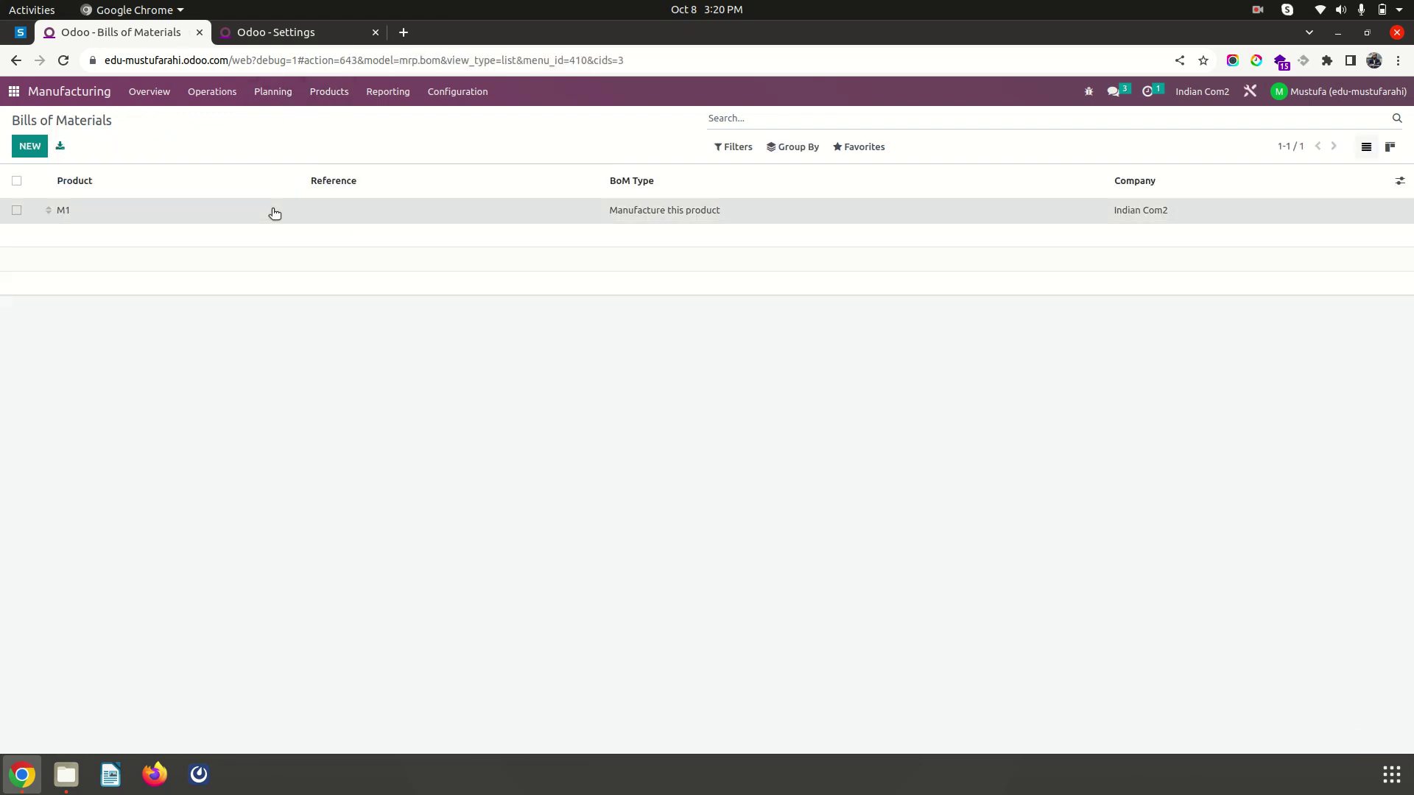
{"action": "left_click", "coordinate": [276, 212]}
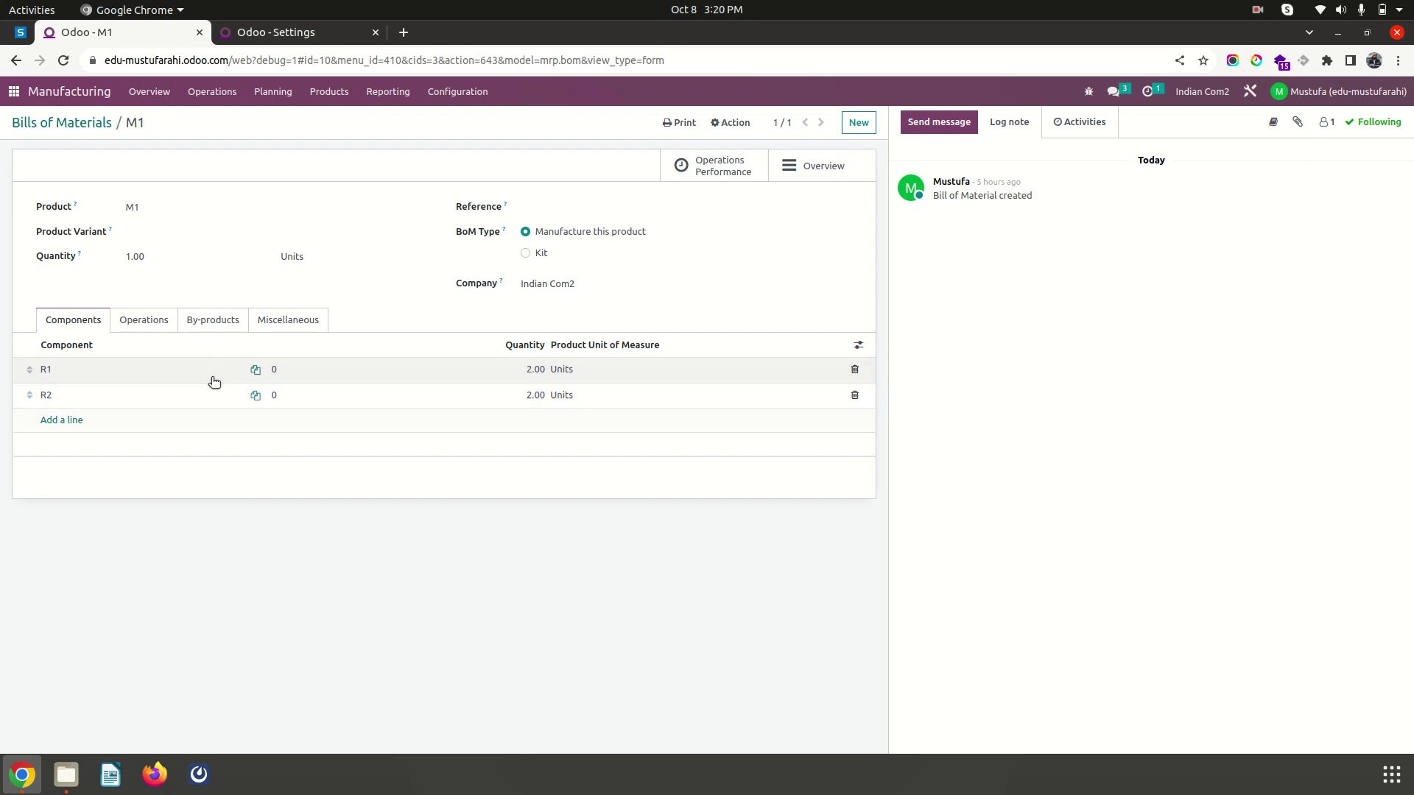
- Check the inventory routes of component R1 from M1's bill of materials, and return to the bill of materials
{"action": "left_click", "coordinate": [97, 370]}
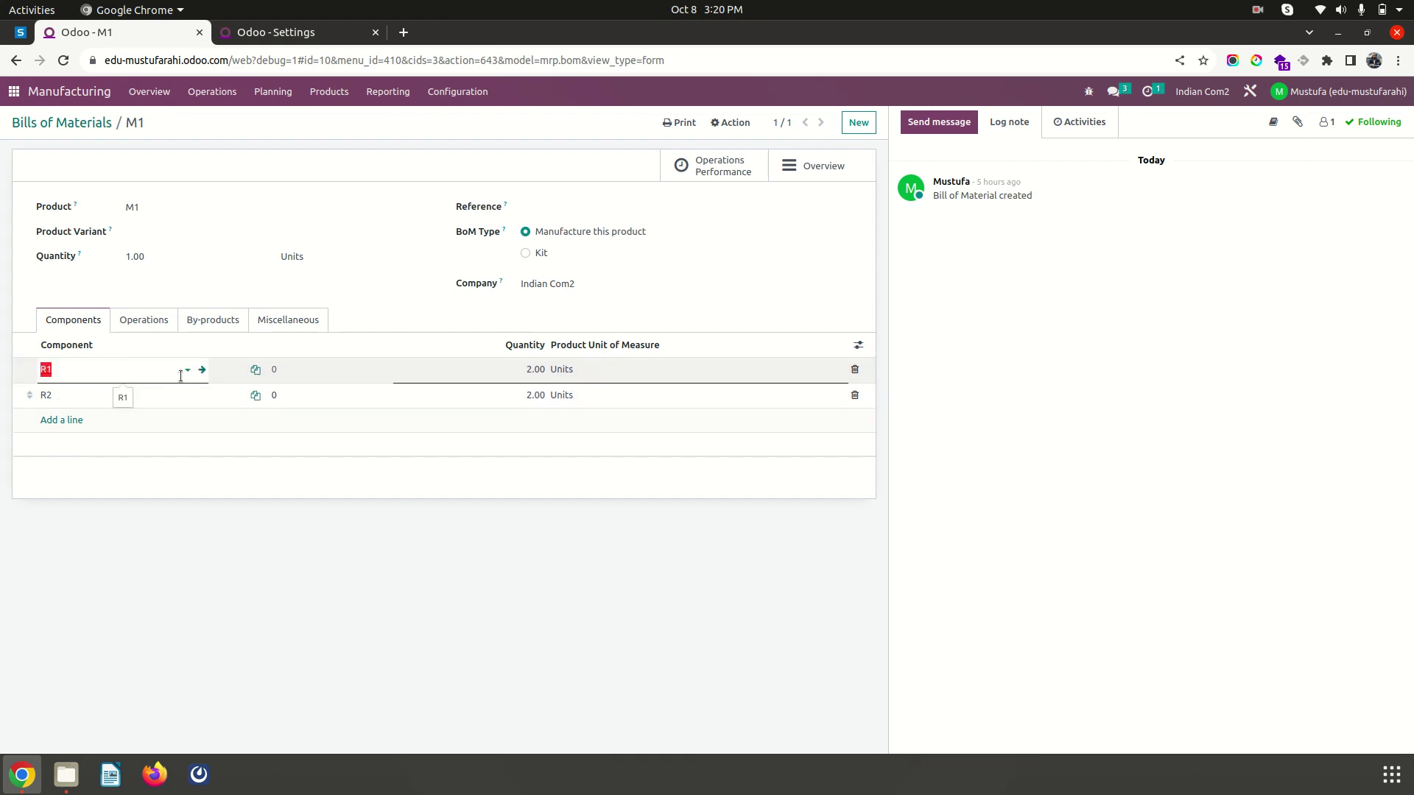
{"action": "left_click", "coordinate": [201, 372]}
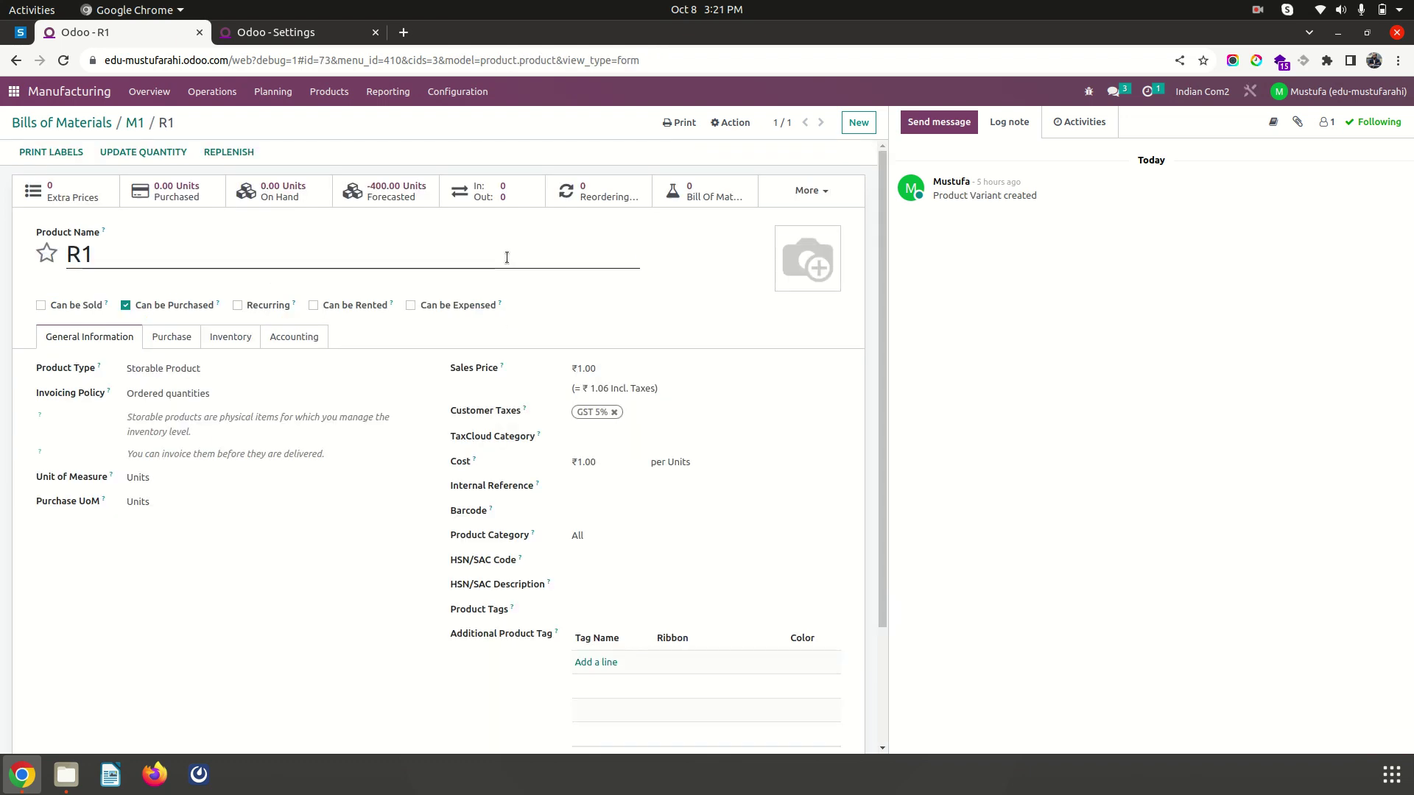
{"action": "left_click", "coordinate": [234, 335]}
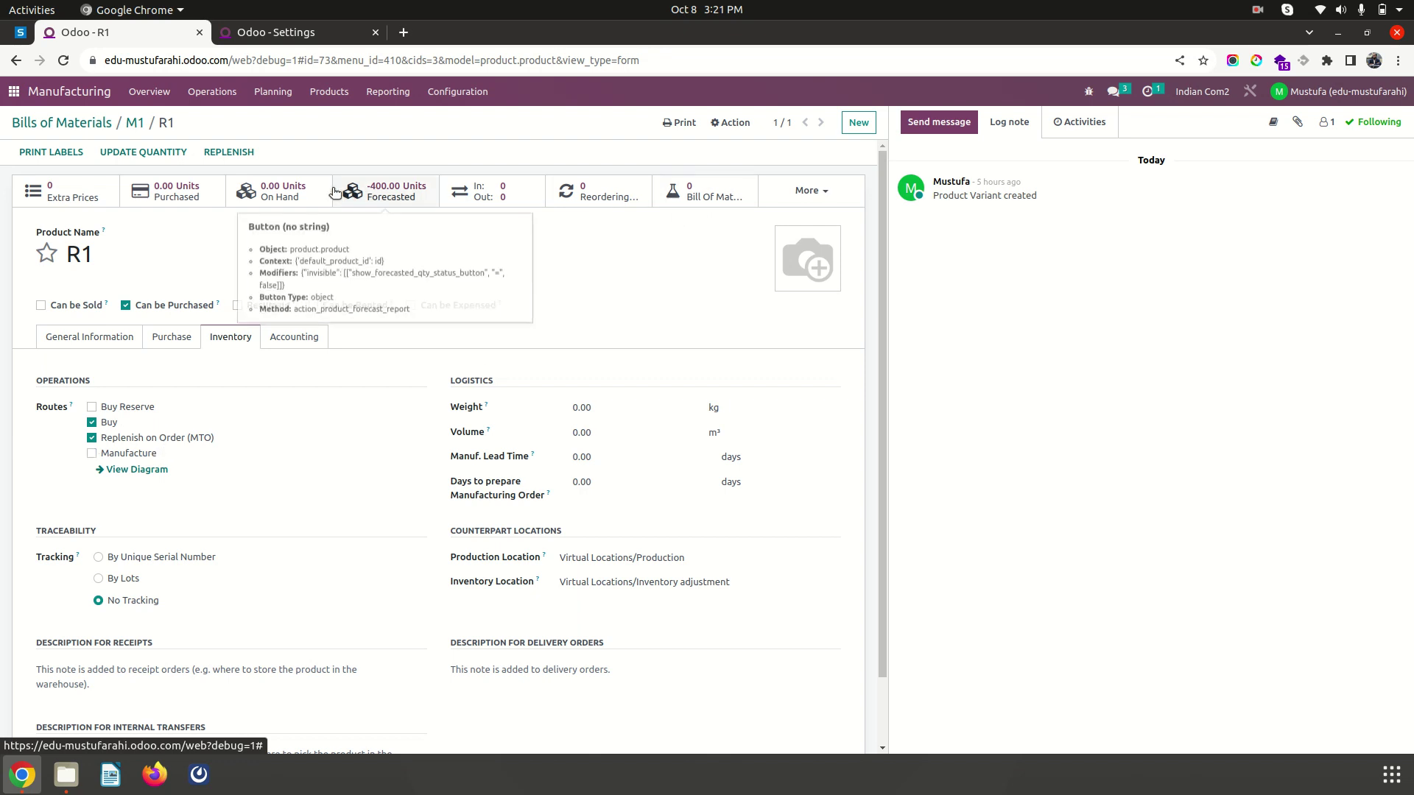
{"action": "left_click", "coordinate": [134, 123]}
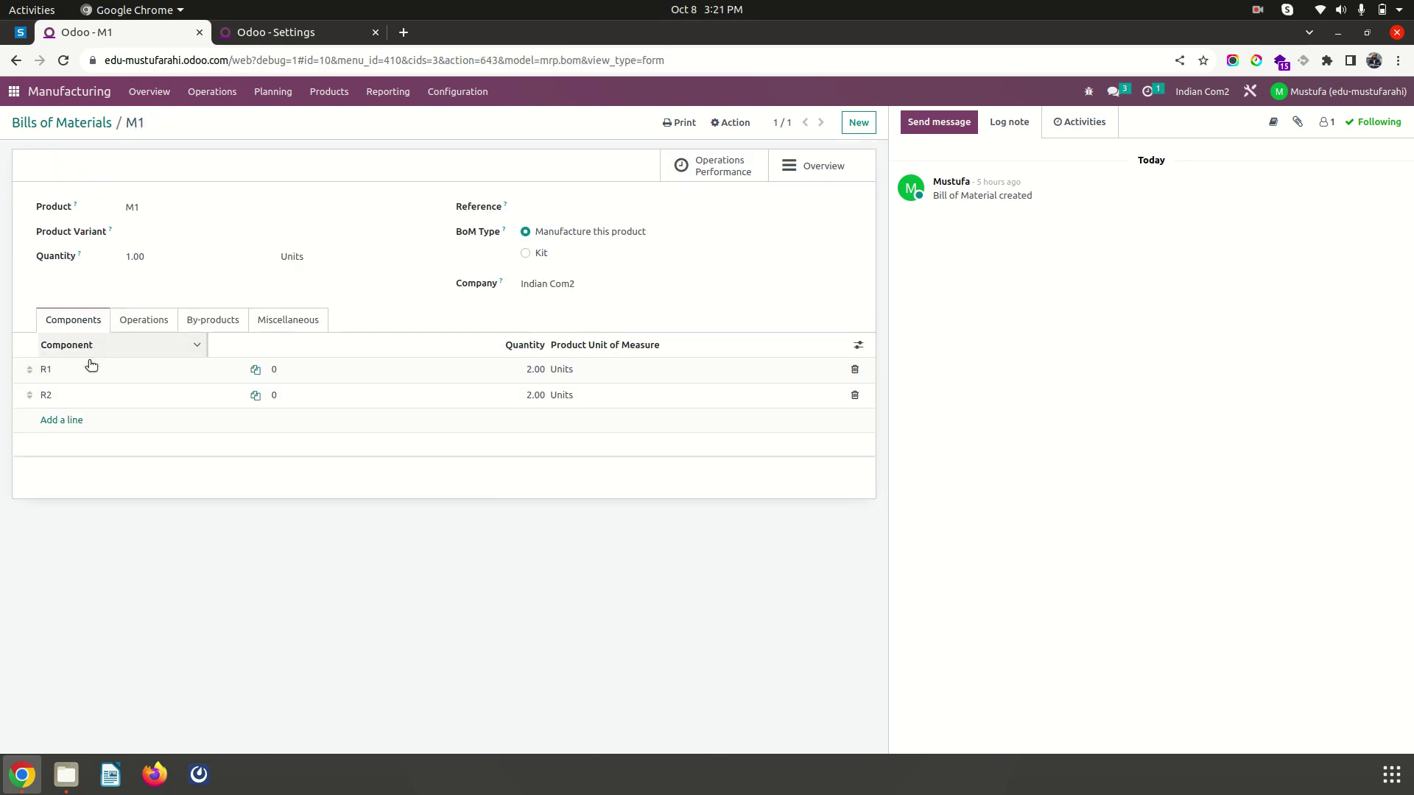
- Check the inventory routes of component R2 from M1's bill of materials, and return to the bill of materials
{"action": "left_click", "coordinate": [77, 402]}
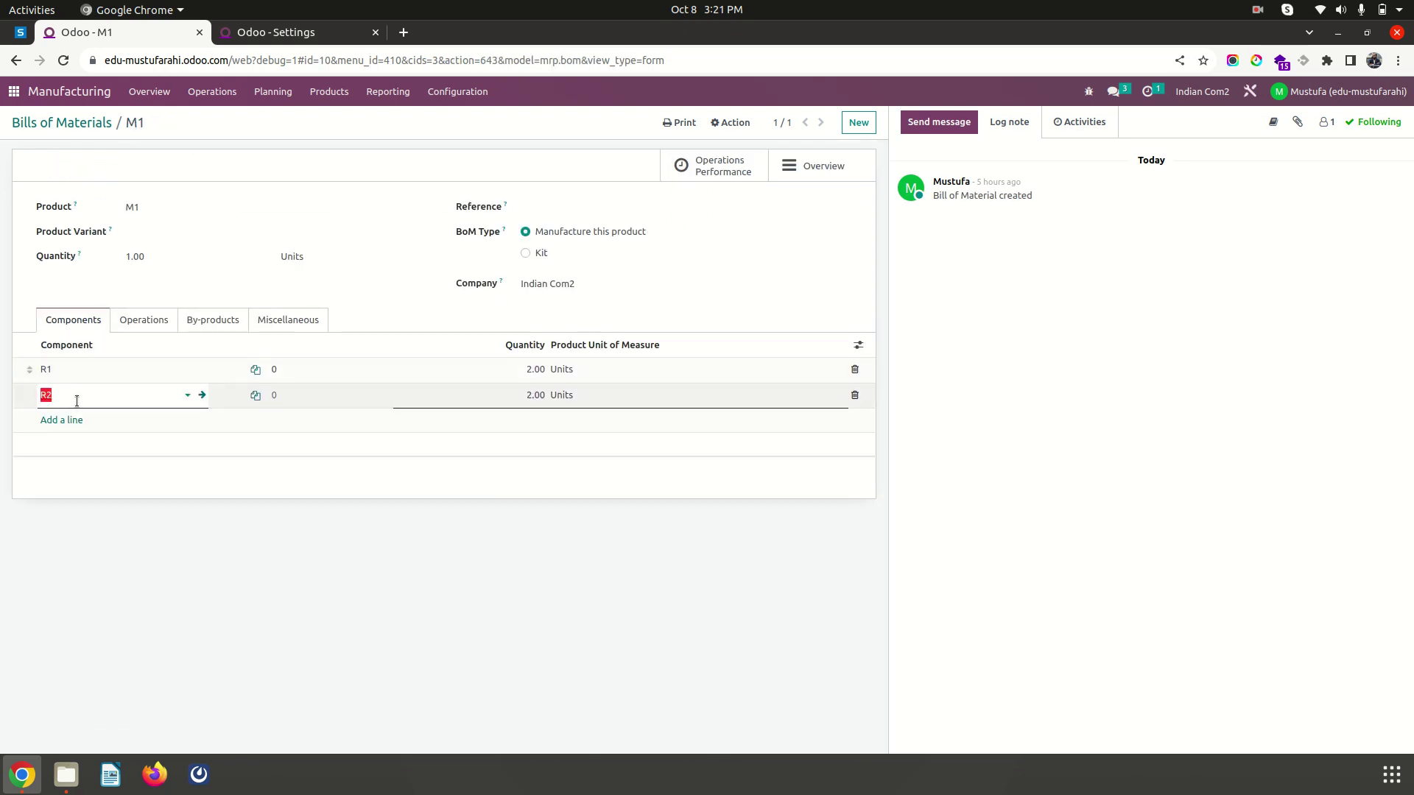
{"action": "left_click", "coordinate": [202, 394]}
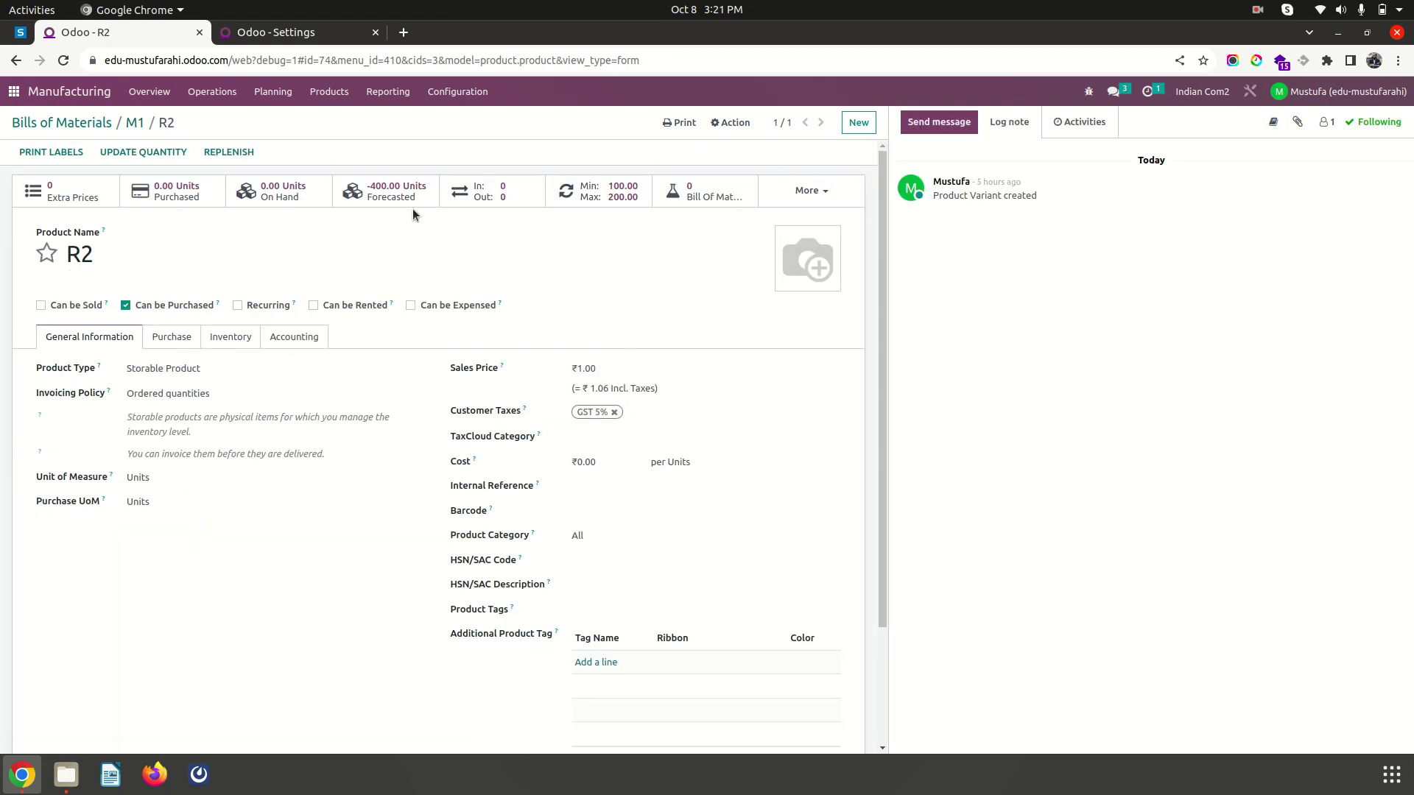
{"action": "left_click", "coordinate": [246, 344]}
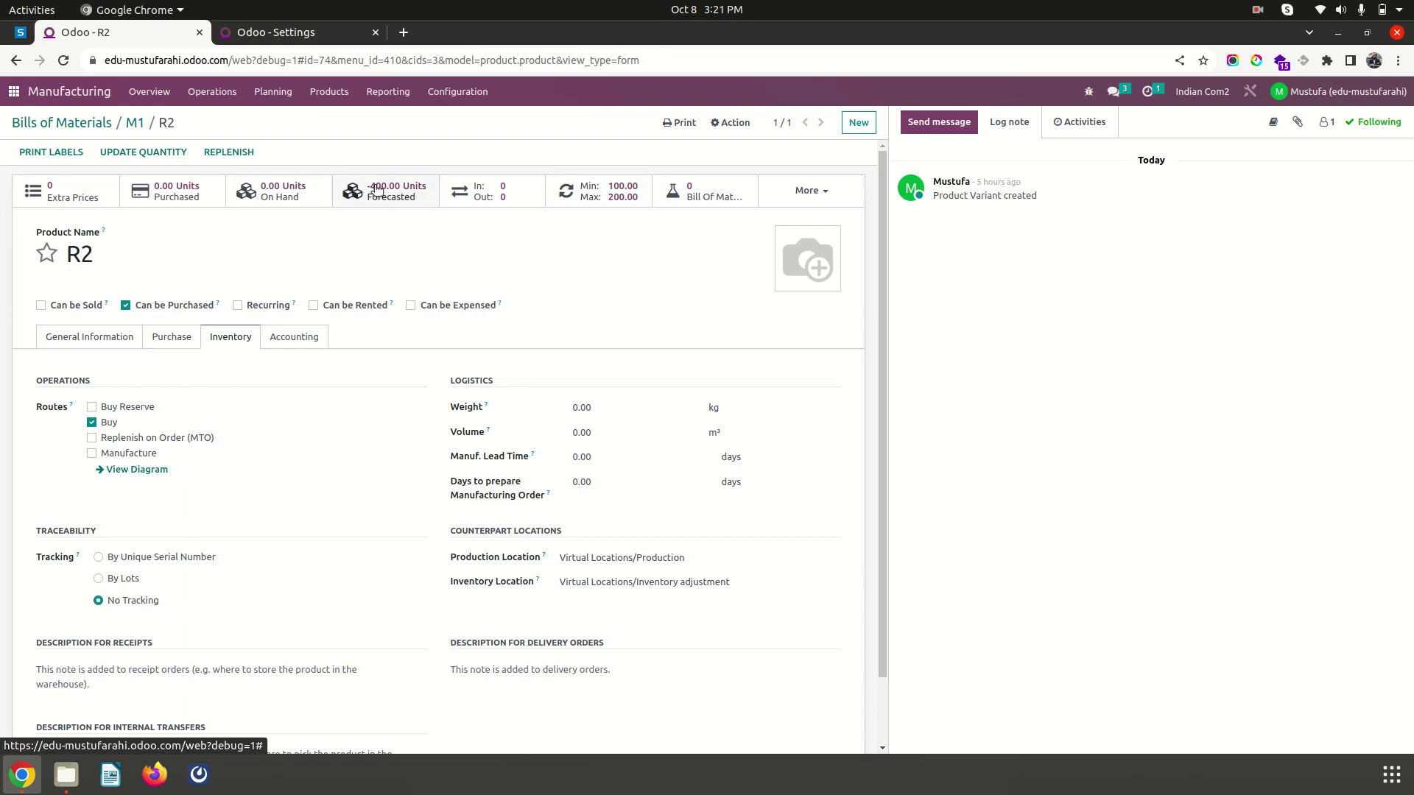
{"action": "left_click", "coordinate": [133, 125]}
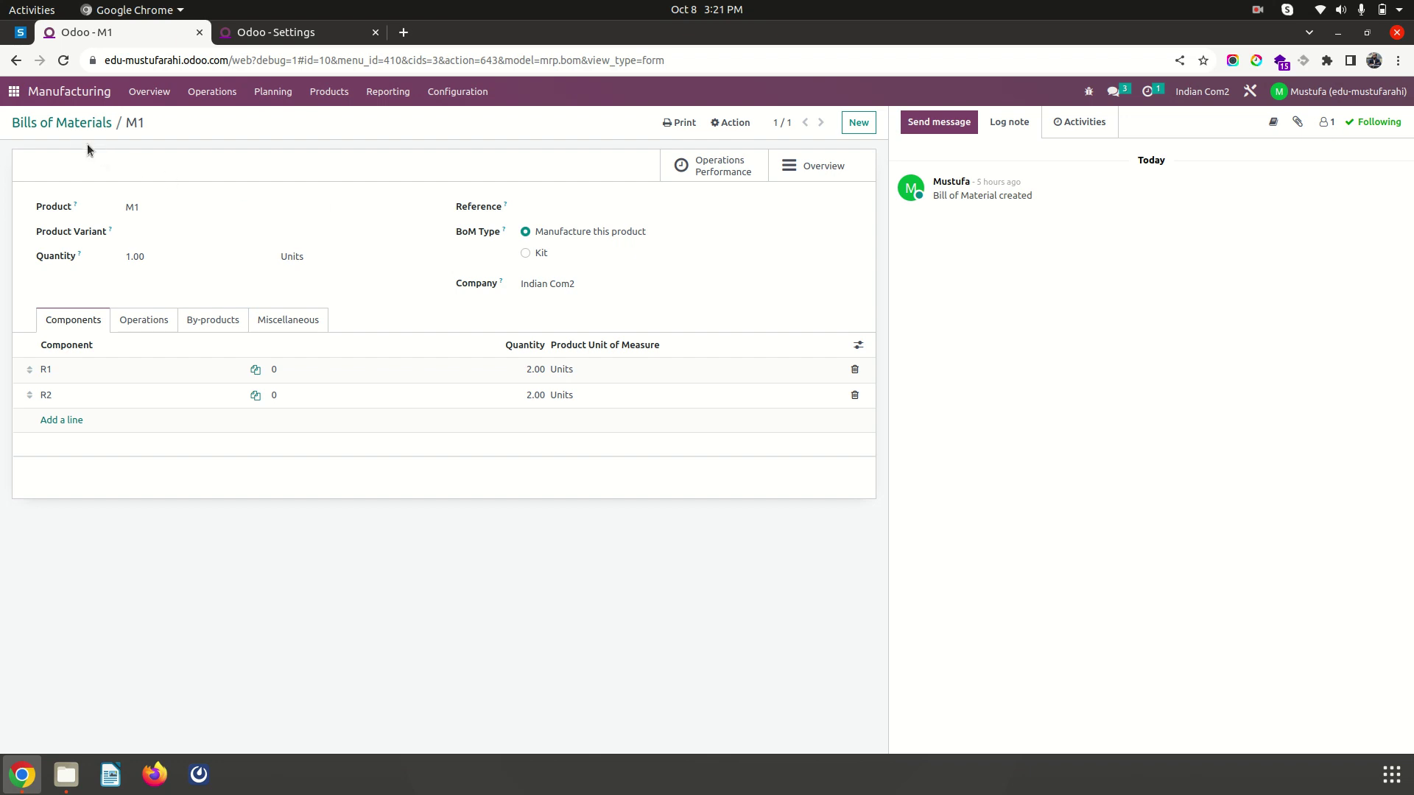
{"action": "left_click", "coordinate": [109, 123]}
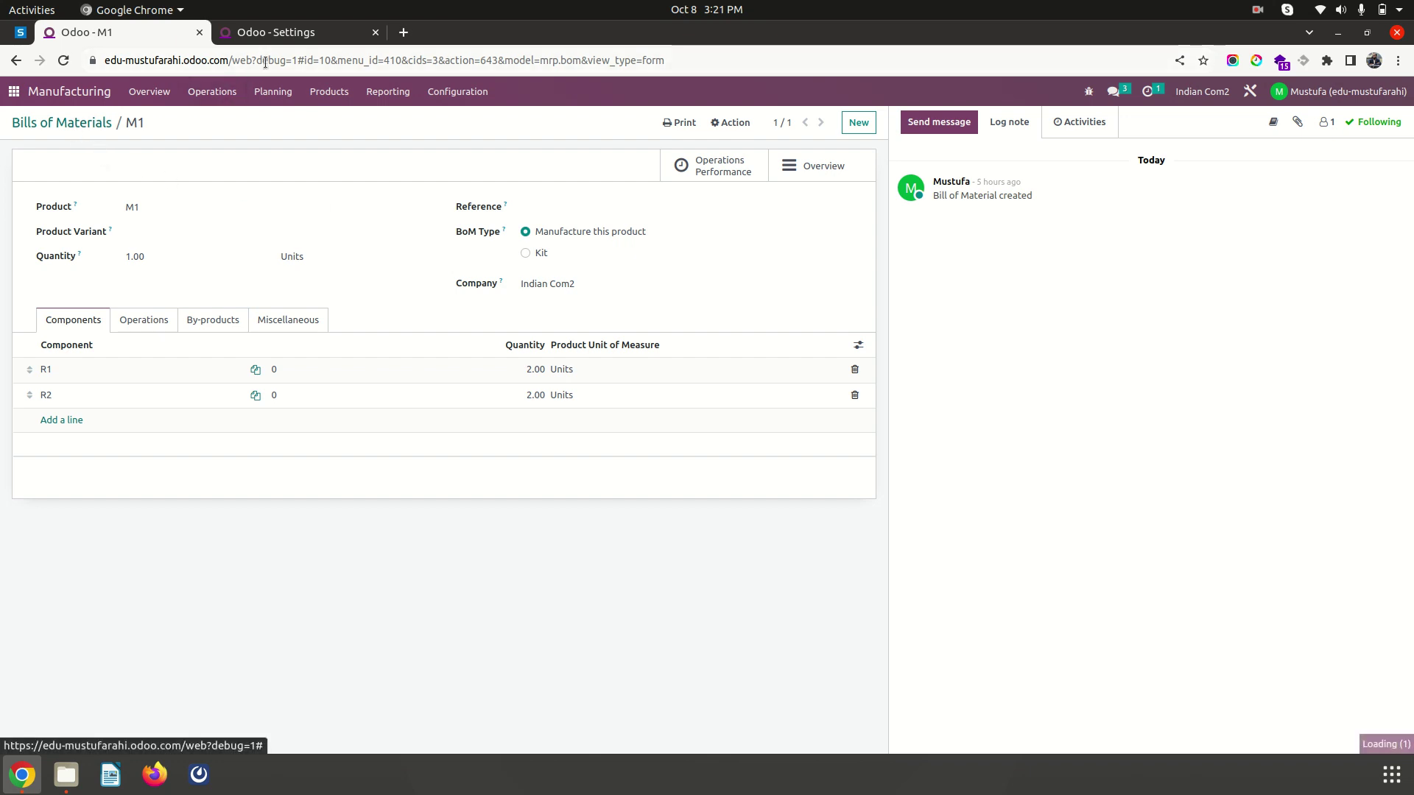
- Start adding a product to the Master Production Schedule, choosing product M1 and bill of materials M1
{"action": "left_click", "coordinate": [302, 99]}
{"action": "mouse_move", "coordinate": [276, 94]}
{"action": "left_click", "coordinate": [298, 196]}
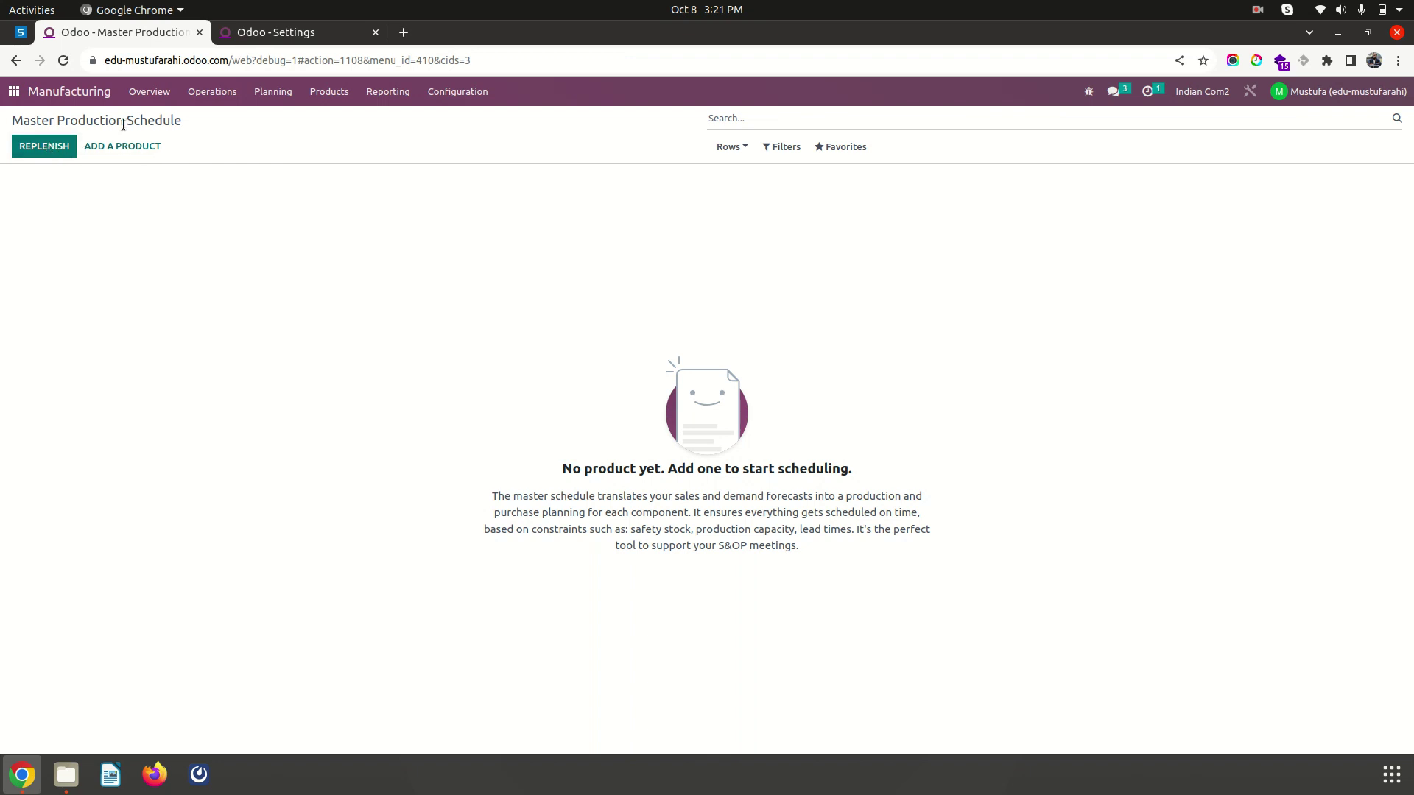
{"action": "left_click", "coordinate": [127, 147]}
{"action": "left_click", "coordinate": [490, 161]}
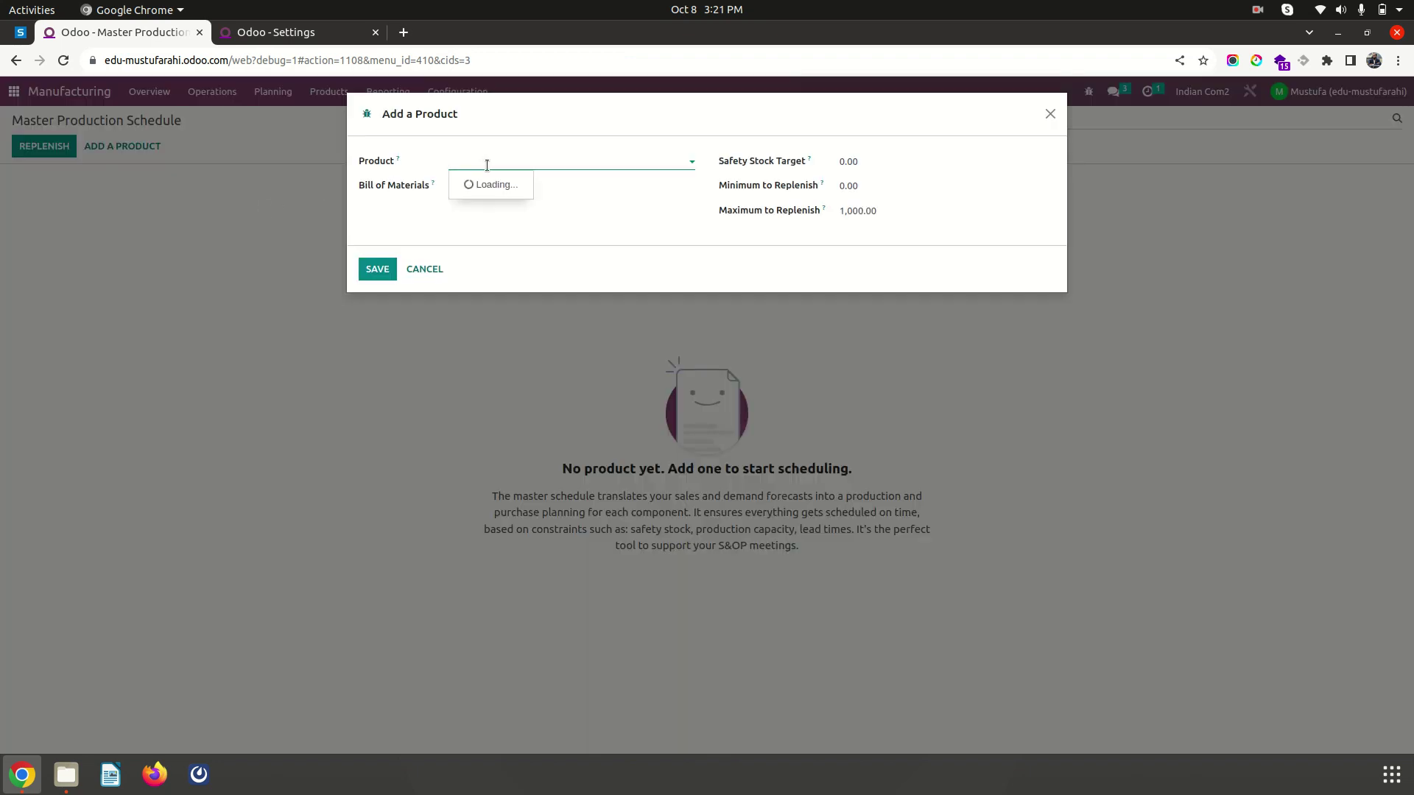
{"action": "type", "text": "m"}
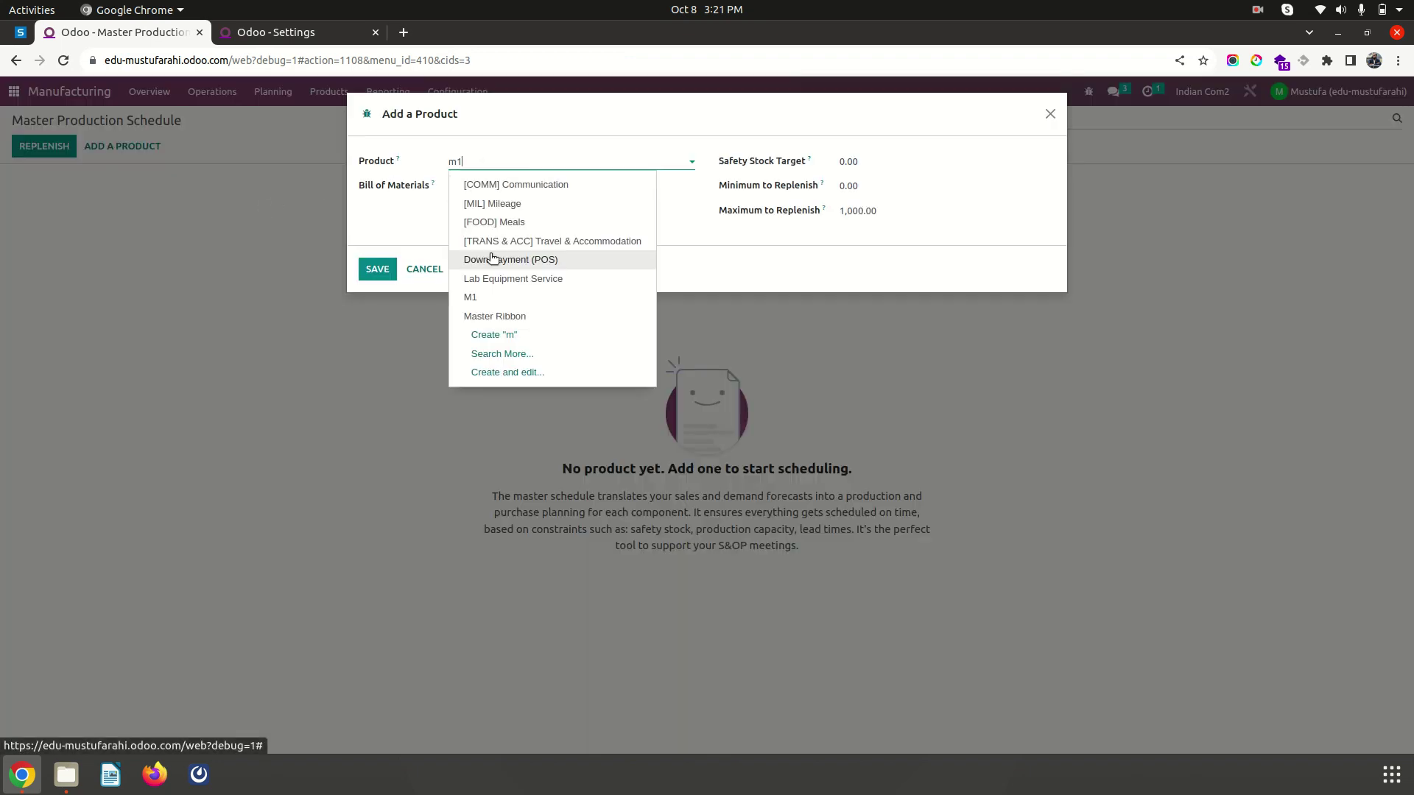
{"action": "type", "text": "1"}
{"action": "left_click", "coordinate": [492, 186]}
{"action": "left_click", "coordinate": [493, 187]}
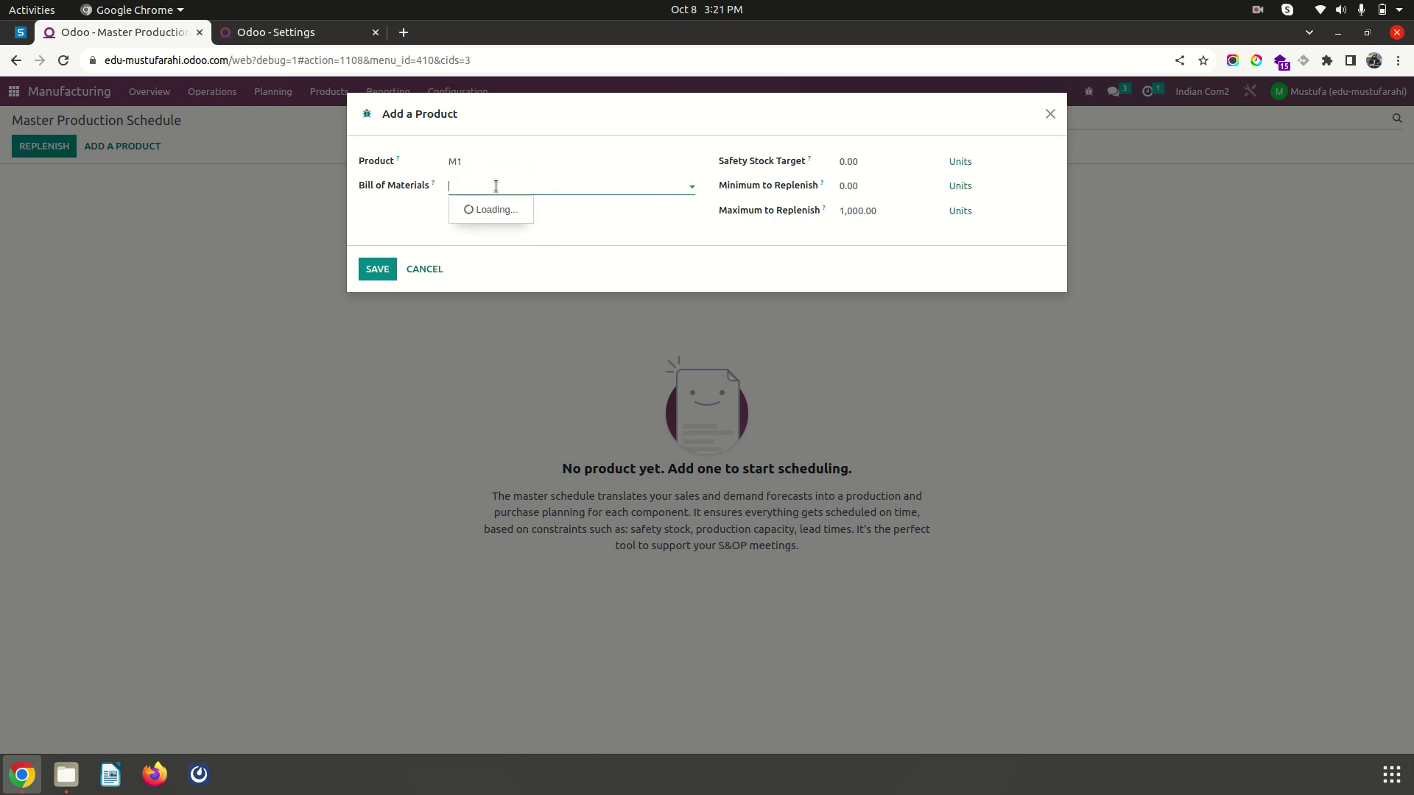
{"action": "left_click", "coordinate": [494, 206]}
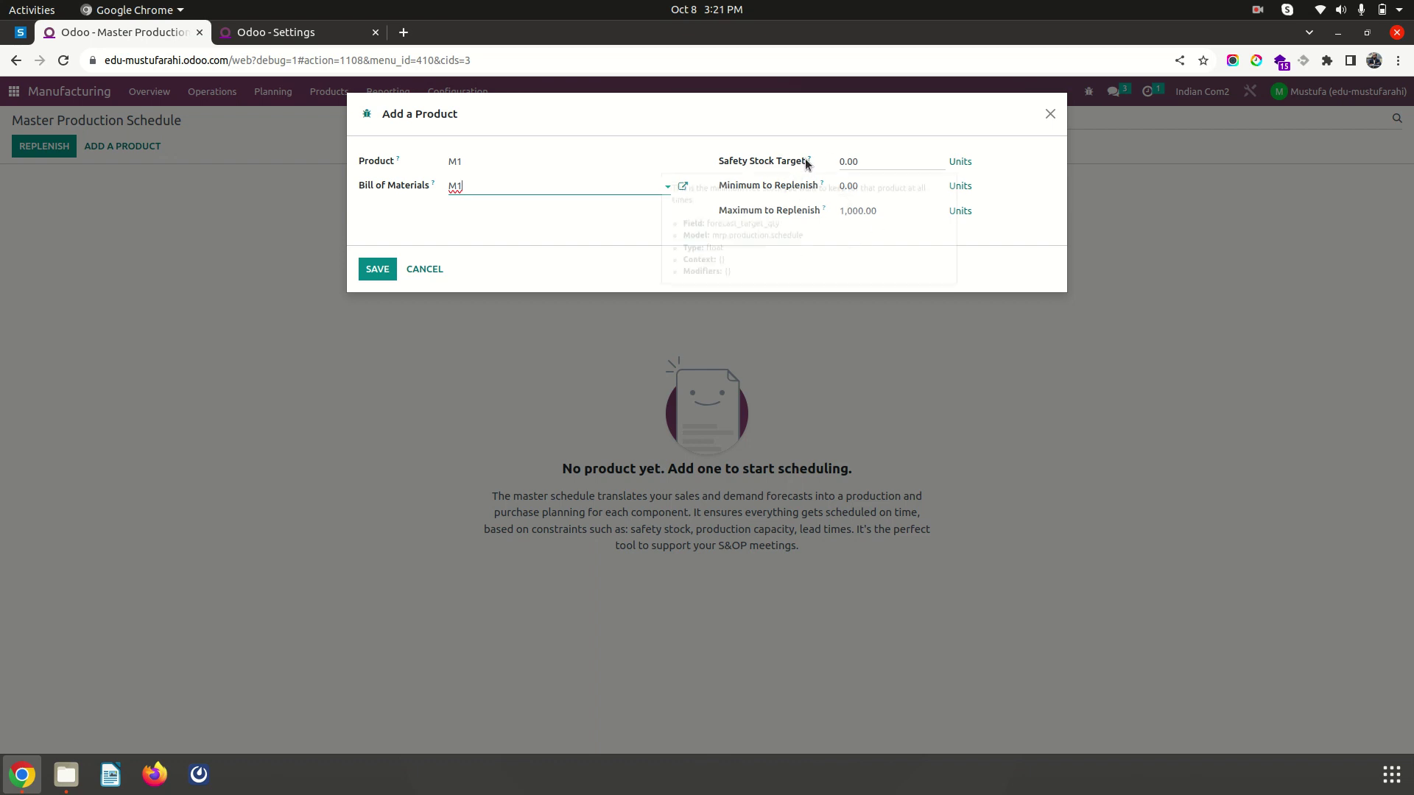
- Review the replenishment field explanations, set M1's safety stock target to 10 units, and save the scheduled product
{"action": "mouse_move", "coordinate": [807, 162]}
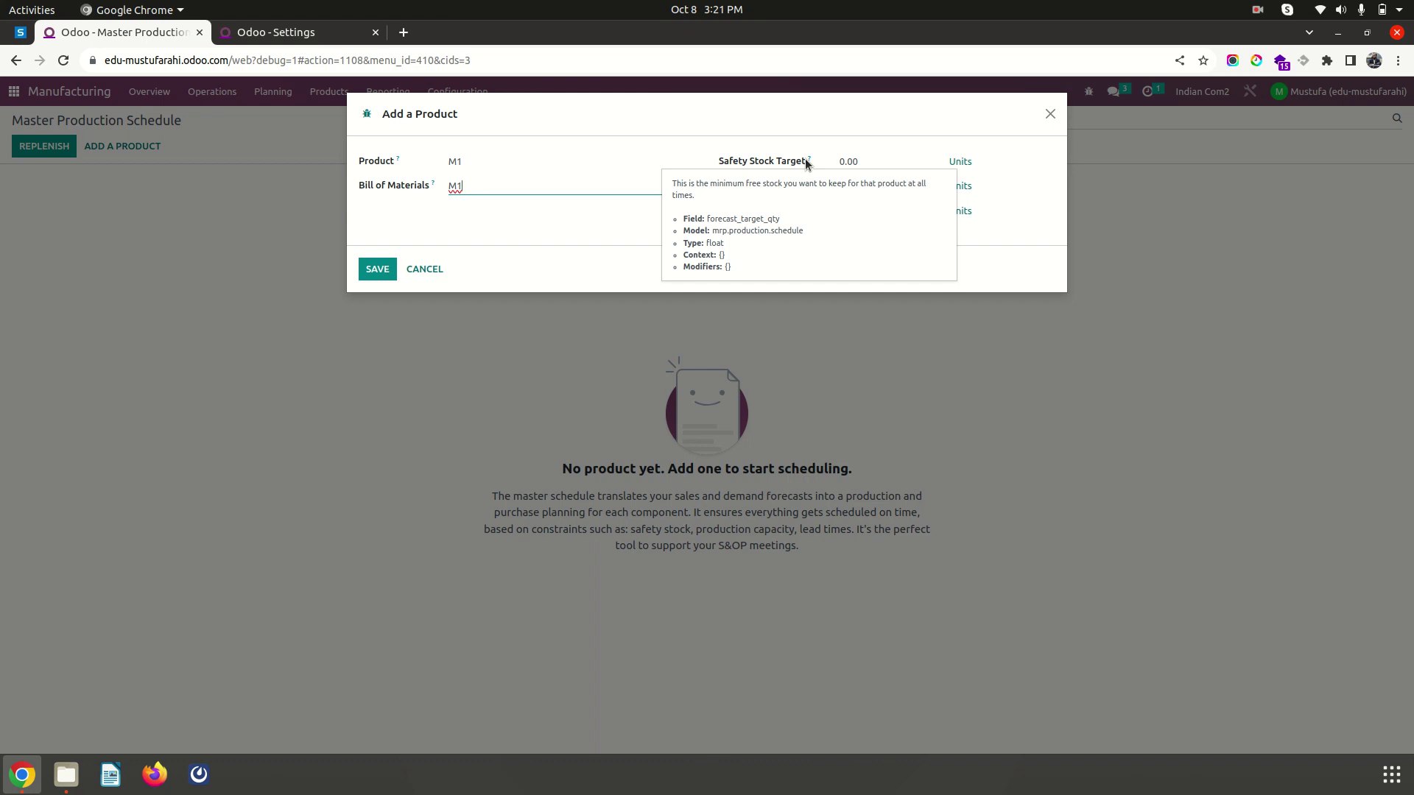
{"action": "mouse_move", "coordinate": [820, 187]}
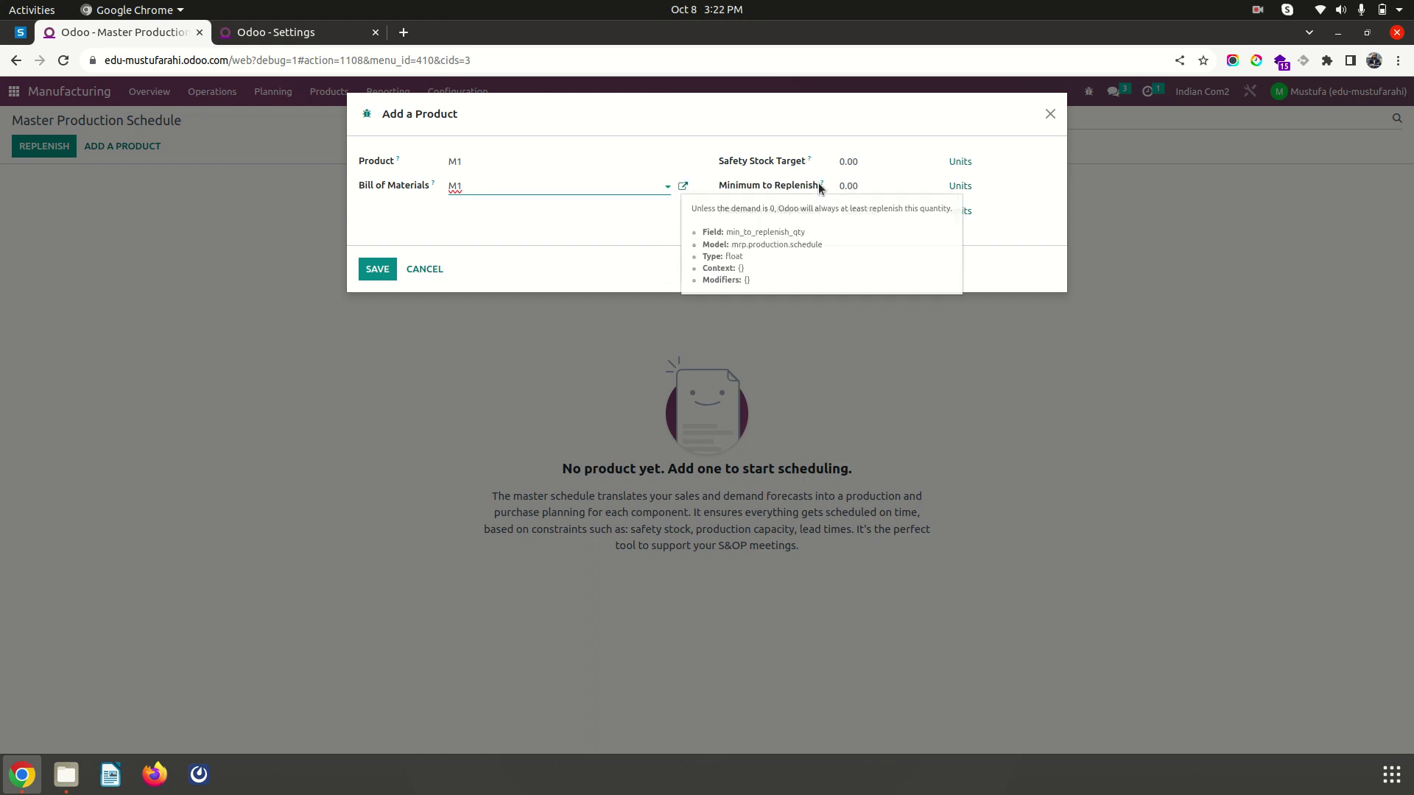
{"action": "mouse_move", "coordinate": [823, 212]}
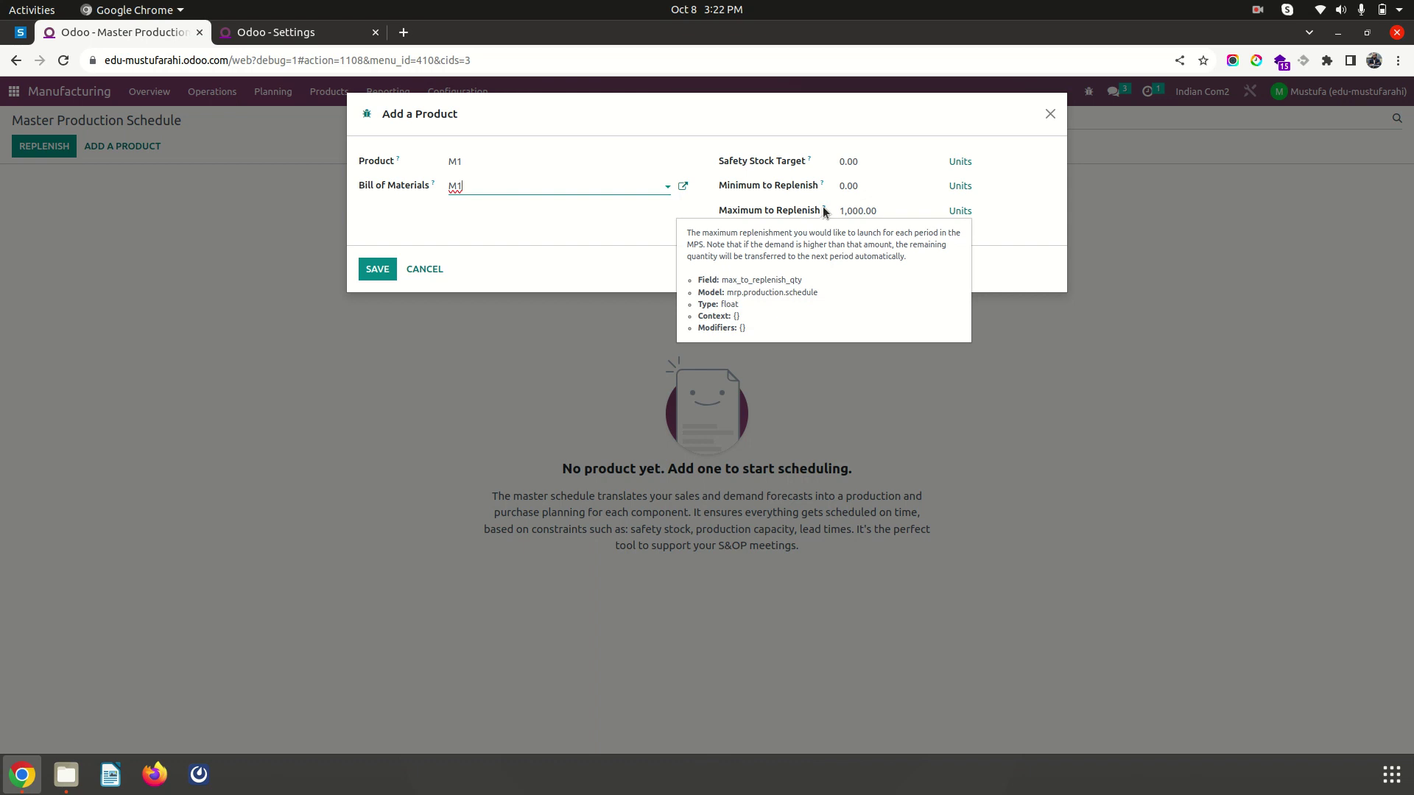
{"action": "left_click", "coordinate": [865, 163]}
{"action": "type", "text": "10"}
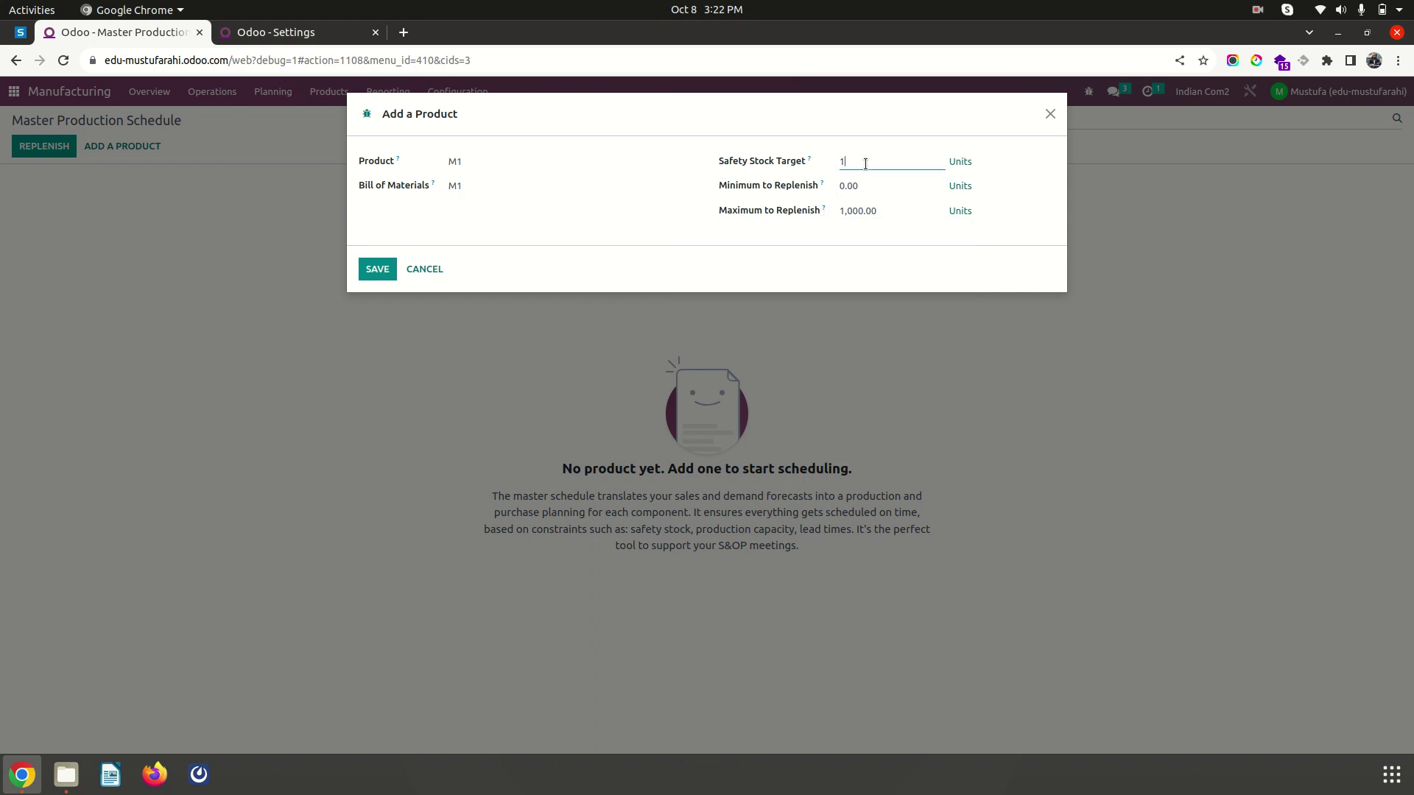
{"action": "left_click", "coordinate": [377, 271]}
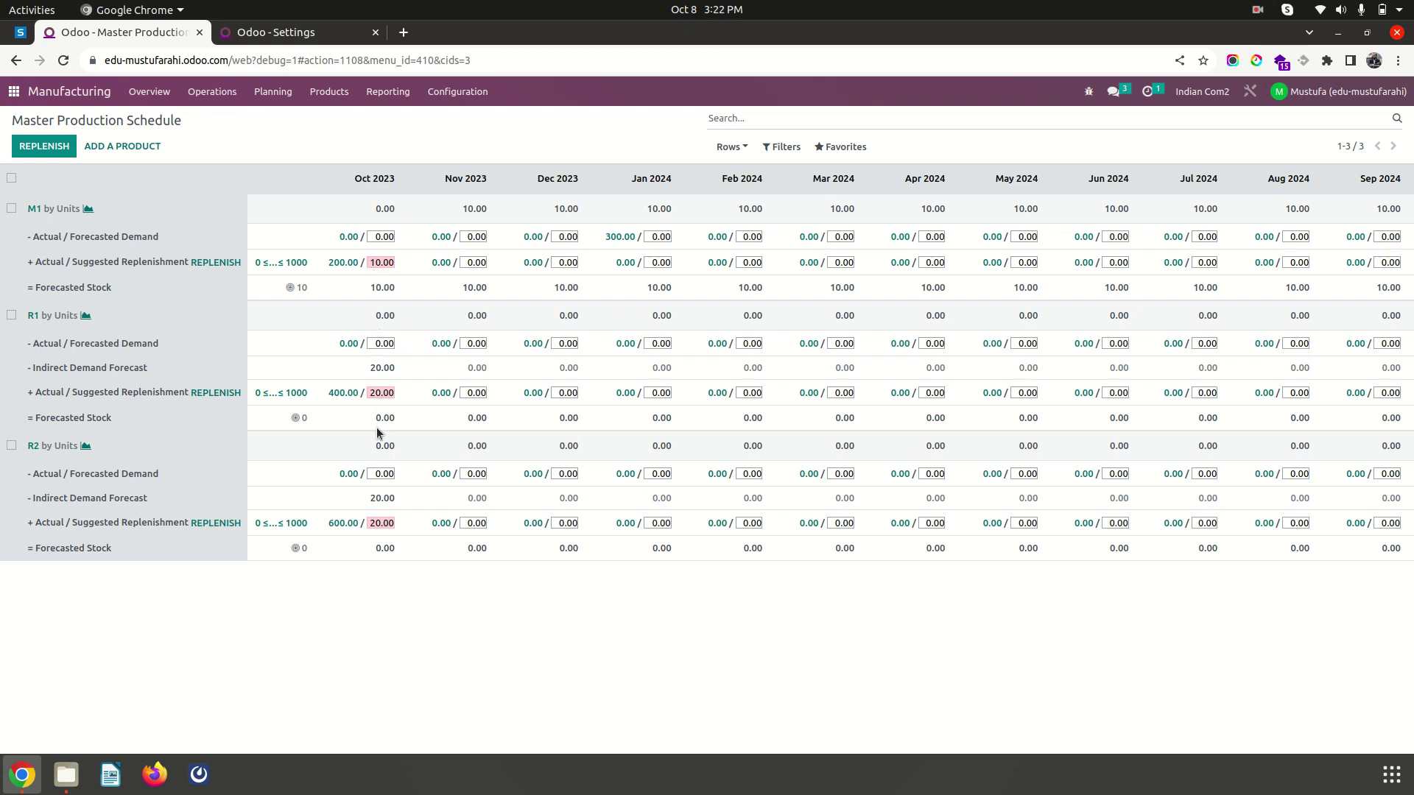
- Open the delivery behind M1's actual January 2024 demand and review its source document and demanded products
{"action": "left_click", "coordinate": [468, 261]}
{"action": "left_click", "coordinate": [616, 243]}
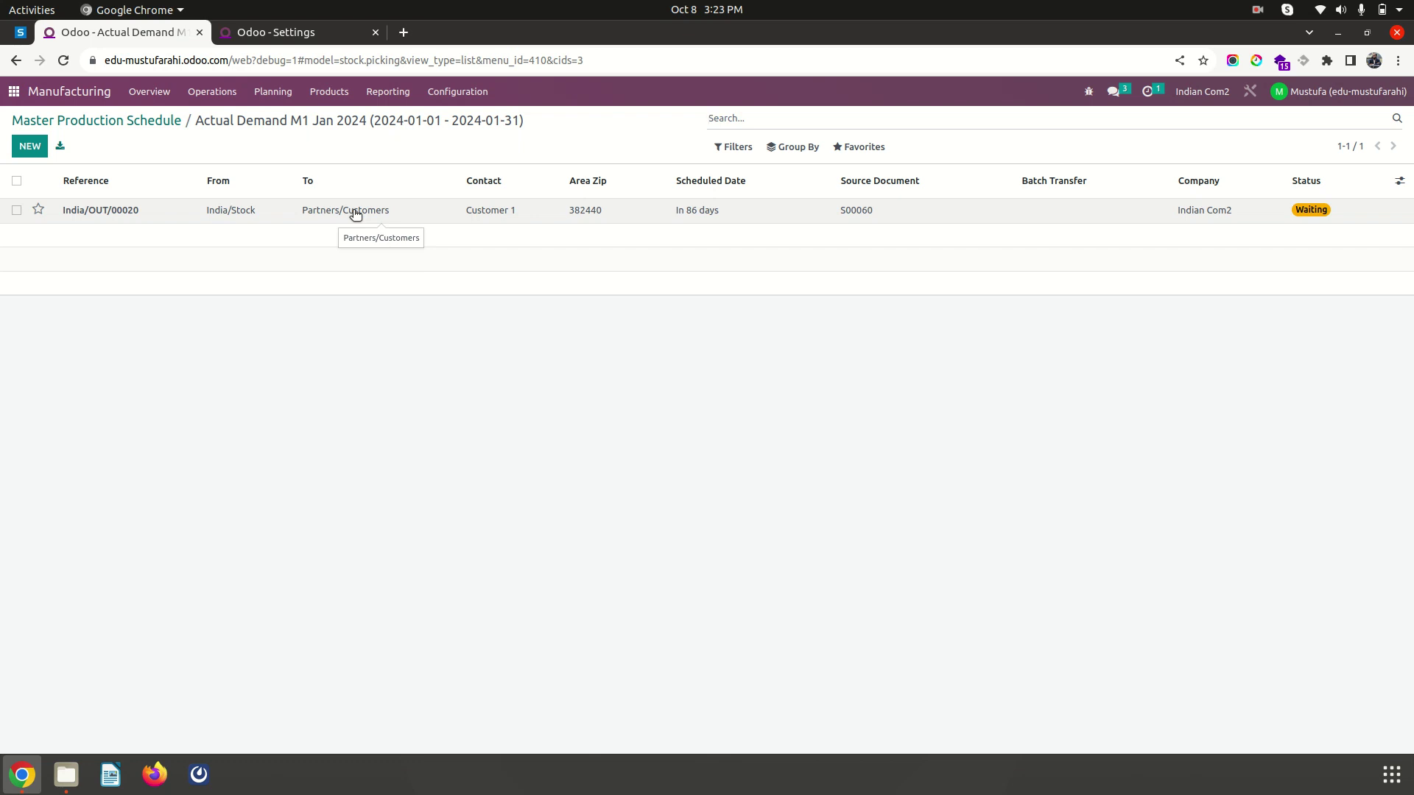
{"action": "left_click", "coordinate": [355, 213]}
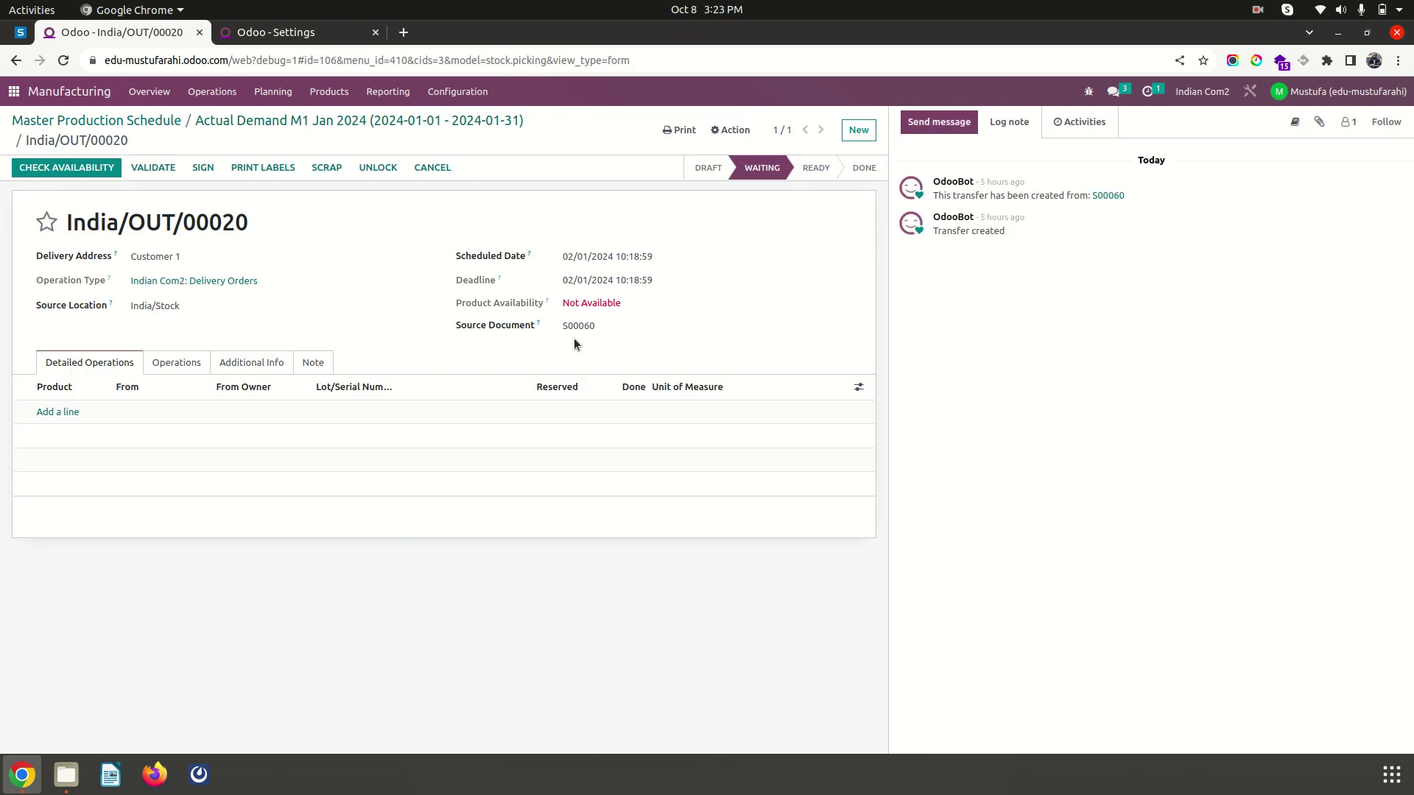
{"action": "double_click", "coordinate": [587, 329]}
{"action": "left_click", "coordinate": [180, 362]}
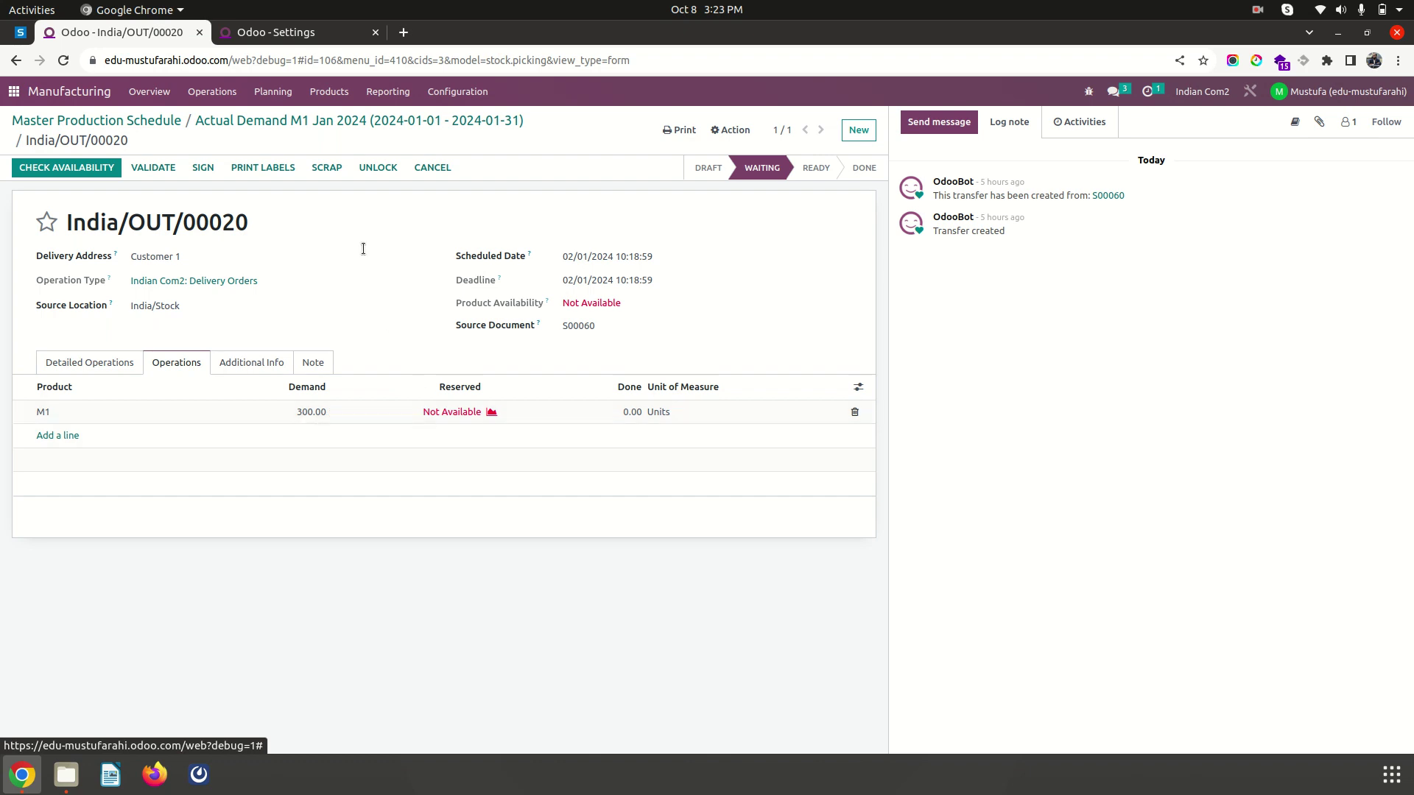
- Review M1's forecasted report from the delivery line, and return to the Master Production Schedule
{"action": "left_click", "coordinate": [491, 413]}
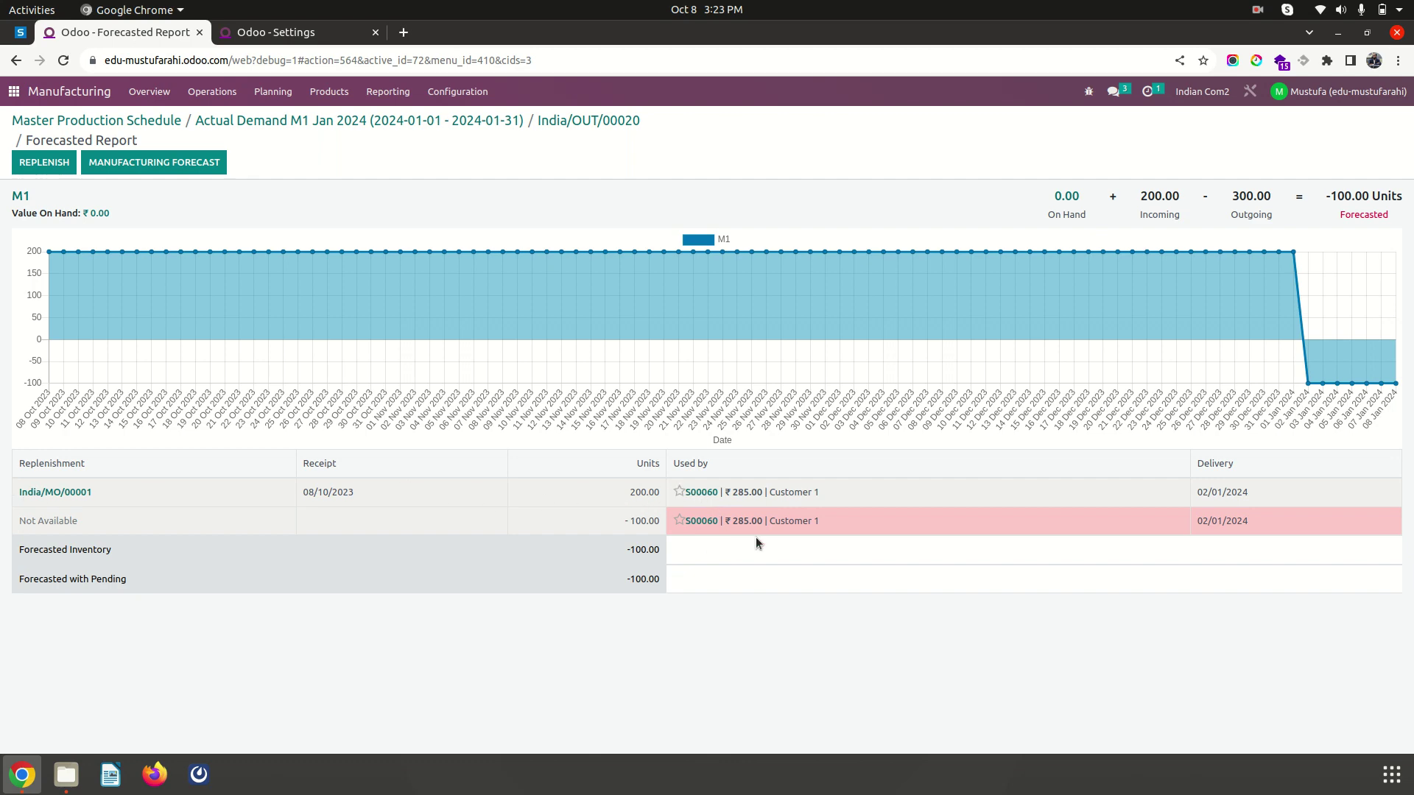
{"action": "left_click", "coordinate": [267, 31]}
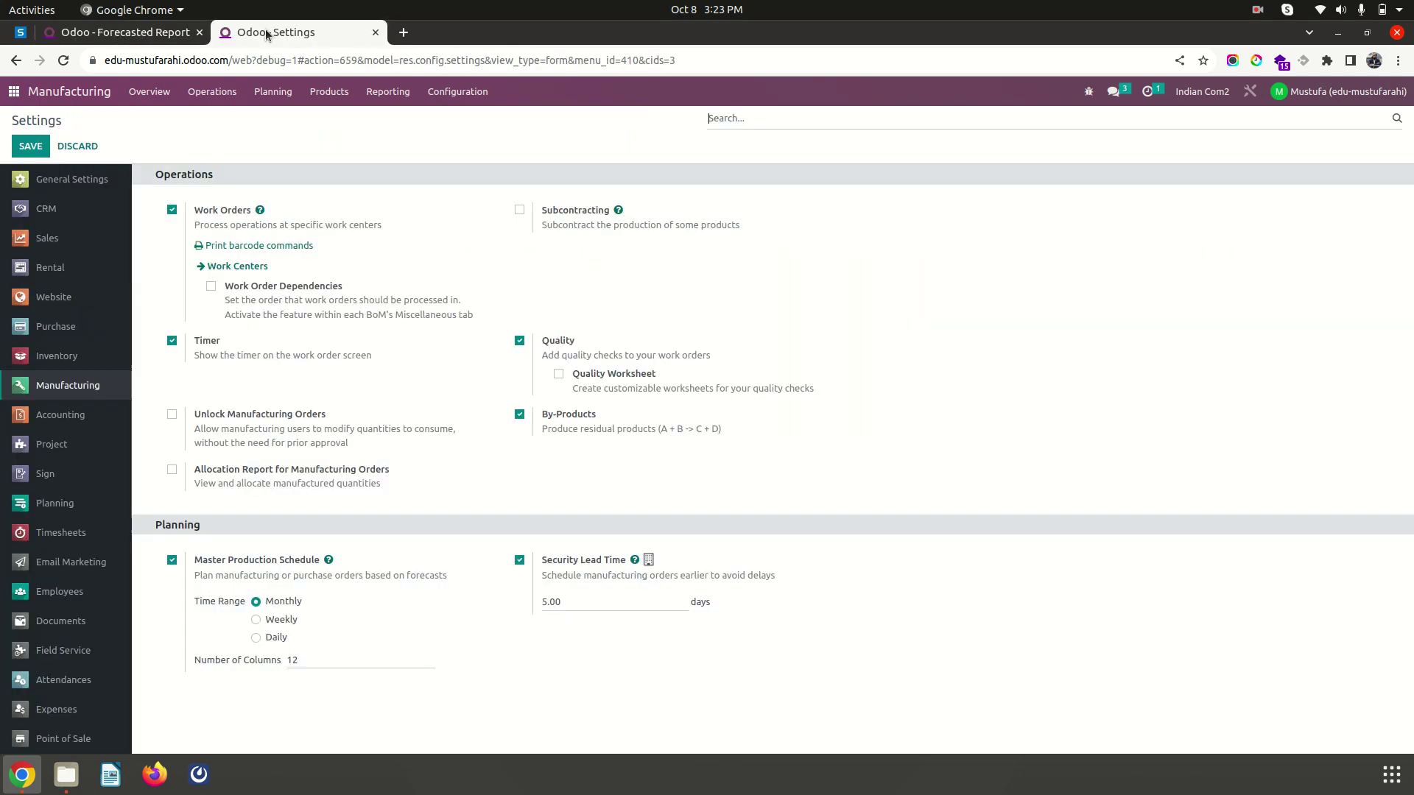
{"action": "left_click", "coordinate": [162, 33]}
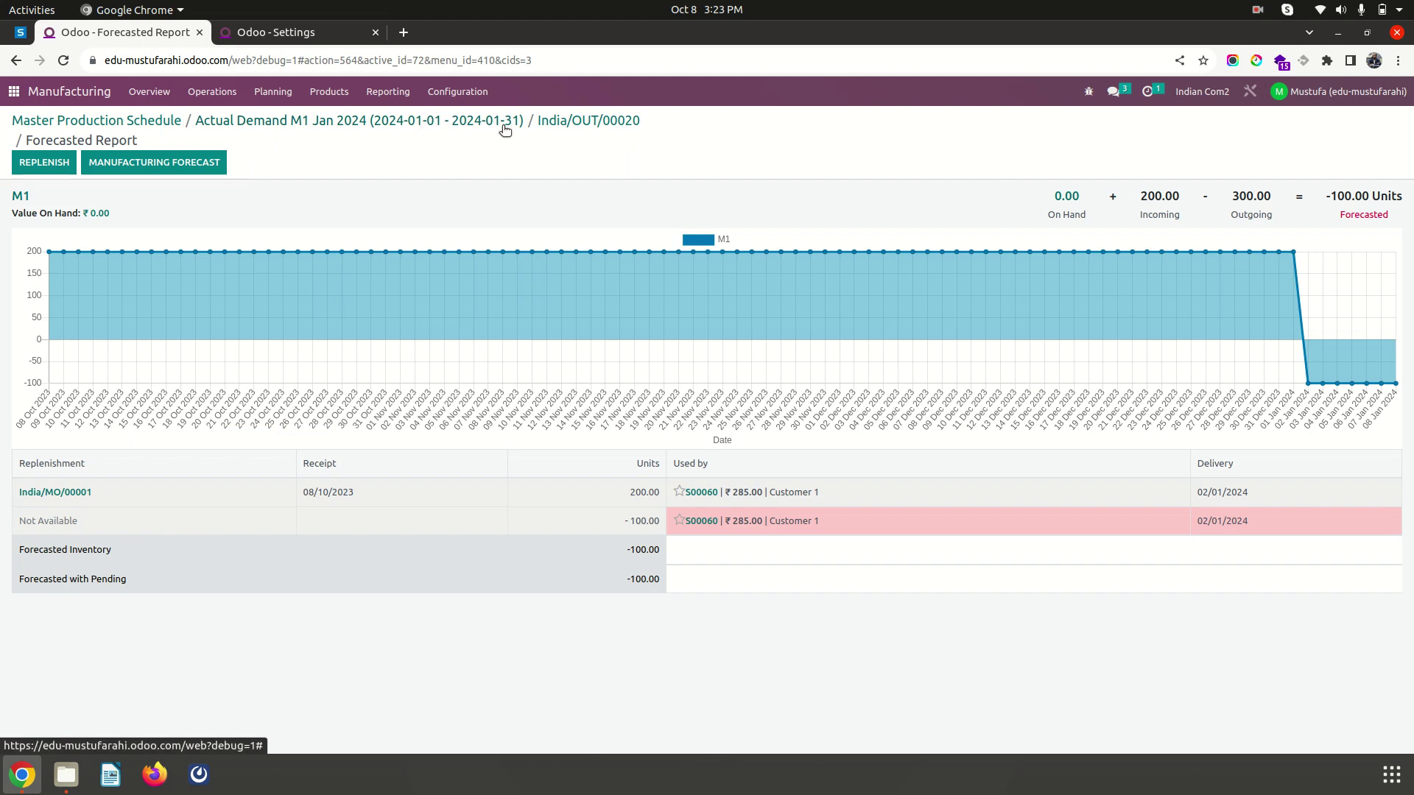
{"action": "left_click", "coordinate": [211, 123]}
{"action": "left_click", "coordinate": [171, 121]}
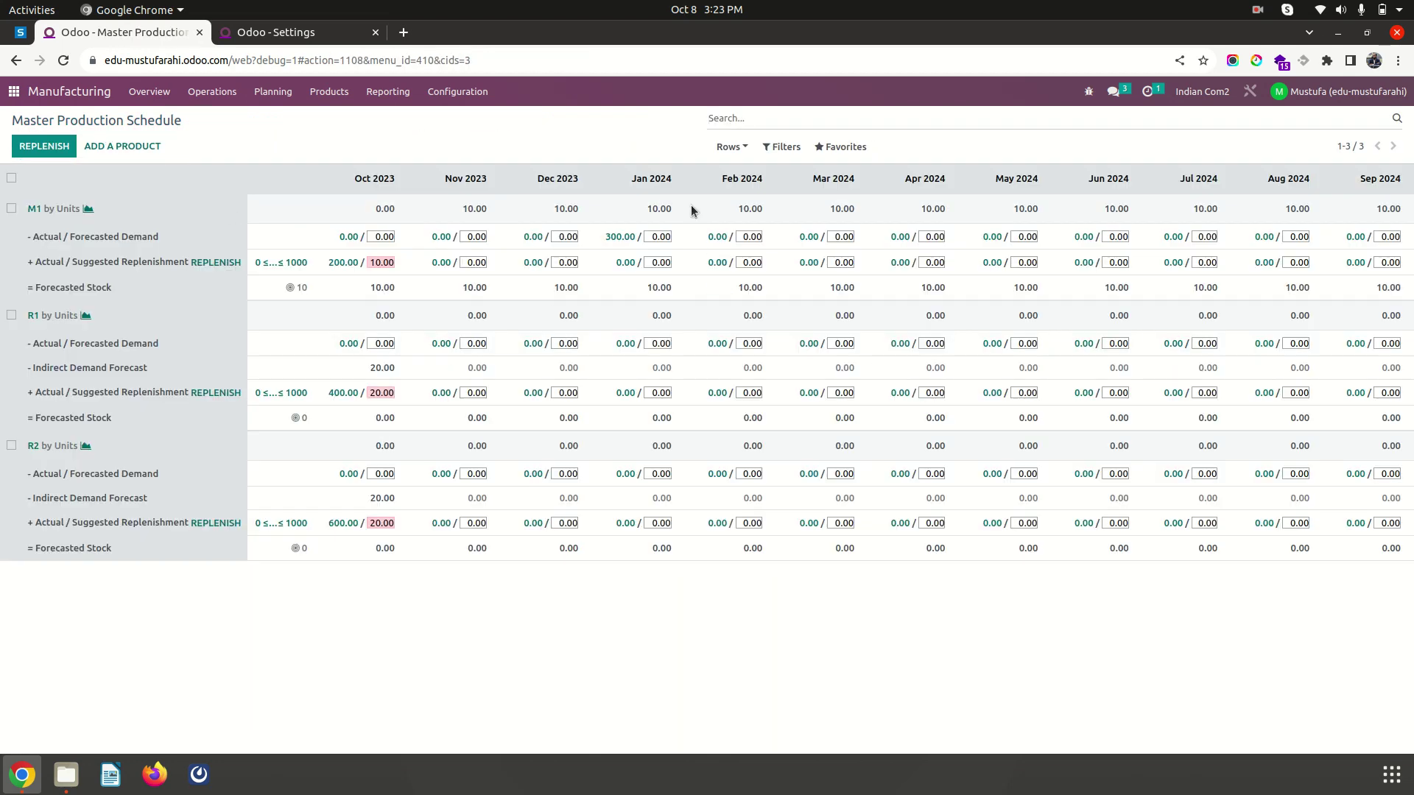
- In the second browser tab, switch to the Sales app and open Customer 1's sales order created on 08/10/2023
{"action": "left_click", "coordinate": [264, 33]}
{"action": "left_click", "coordinate": [4, 93]}
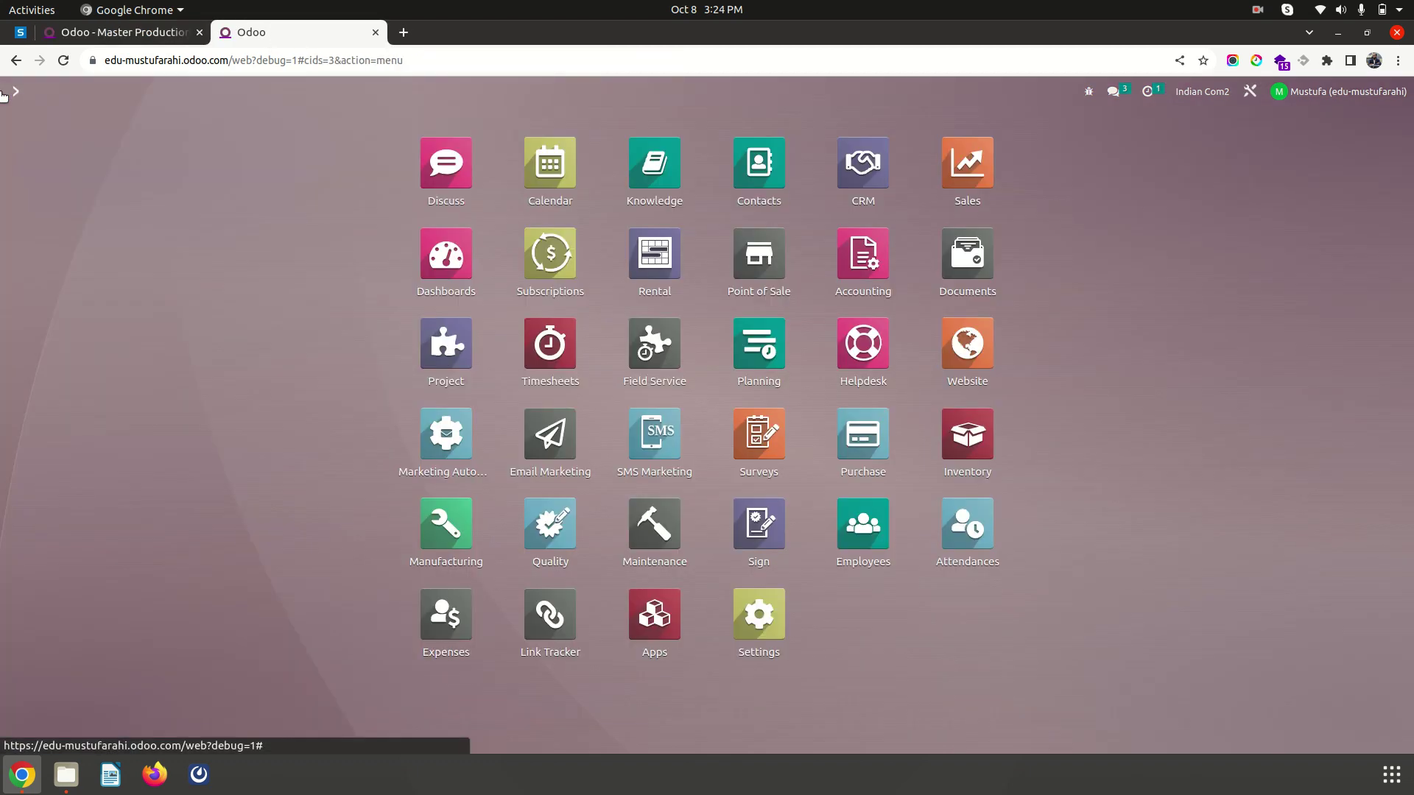
{"action": "type", "text": "sales"}
{"action": "key", "text": "Return"}
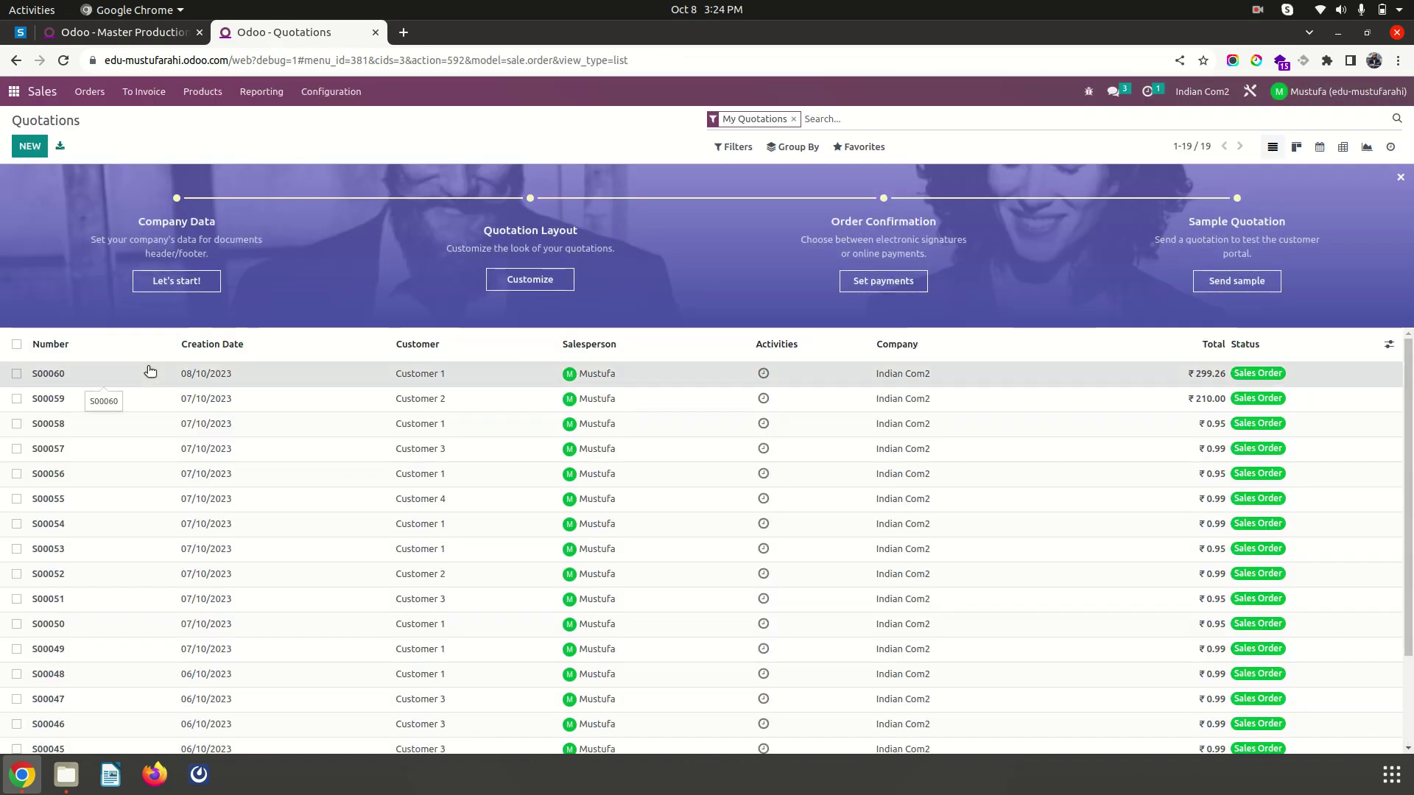
{"action": "left_click", "coordinate": [46, 376]}
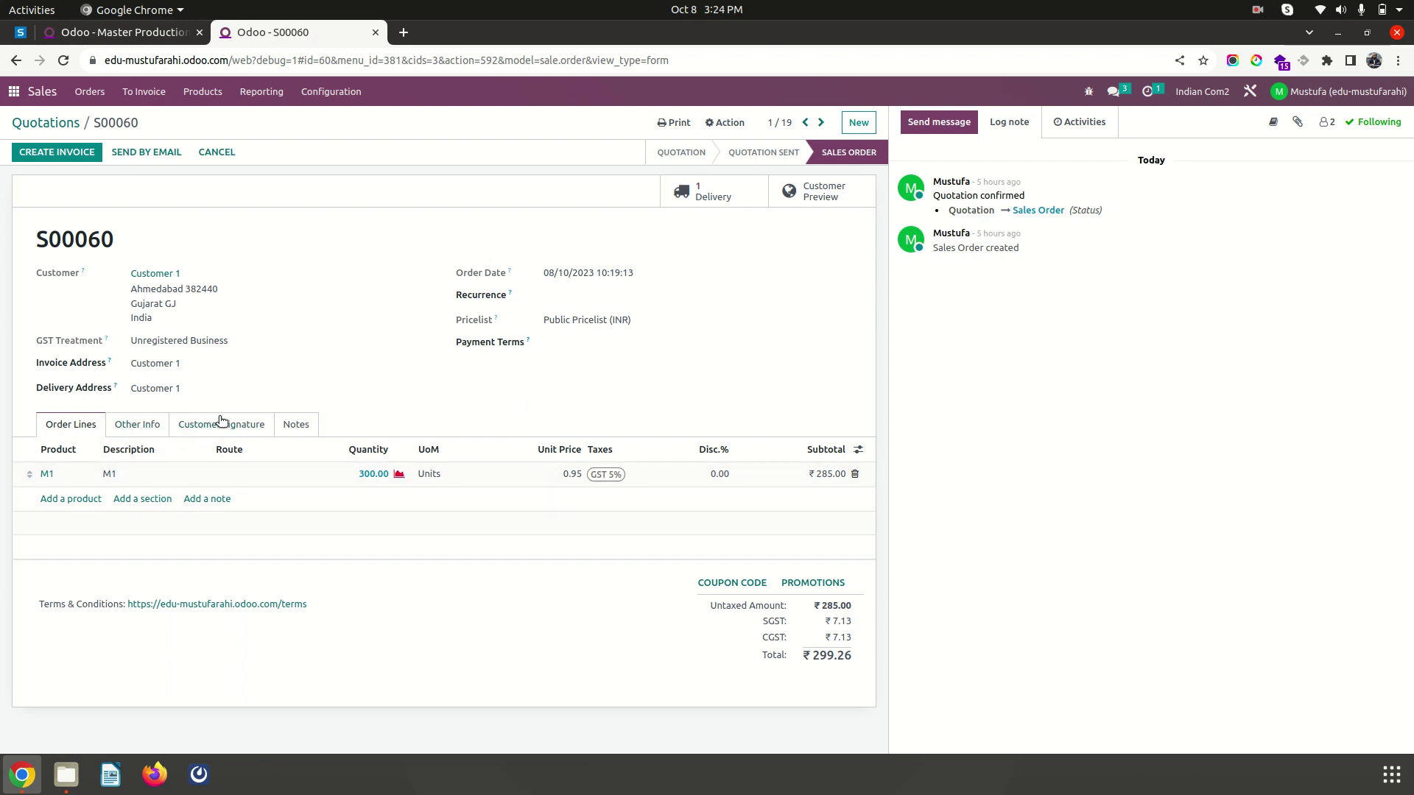
- Check the delivery date in the sales order's other information, and return to the Master Production Schedule
{"action": "left_click", "coordinate": [147, 427]}
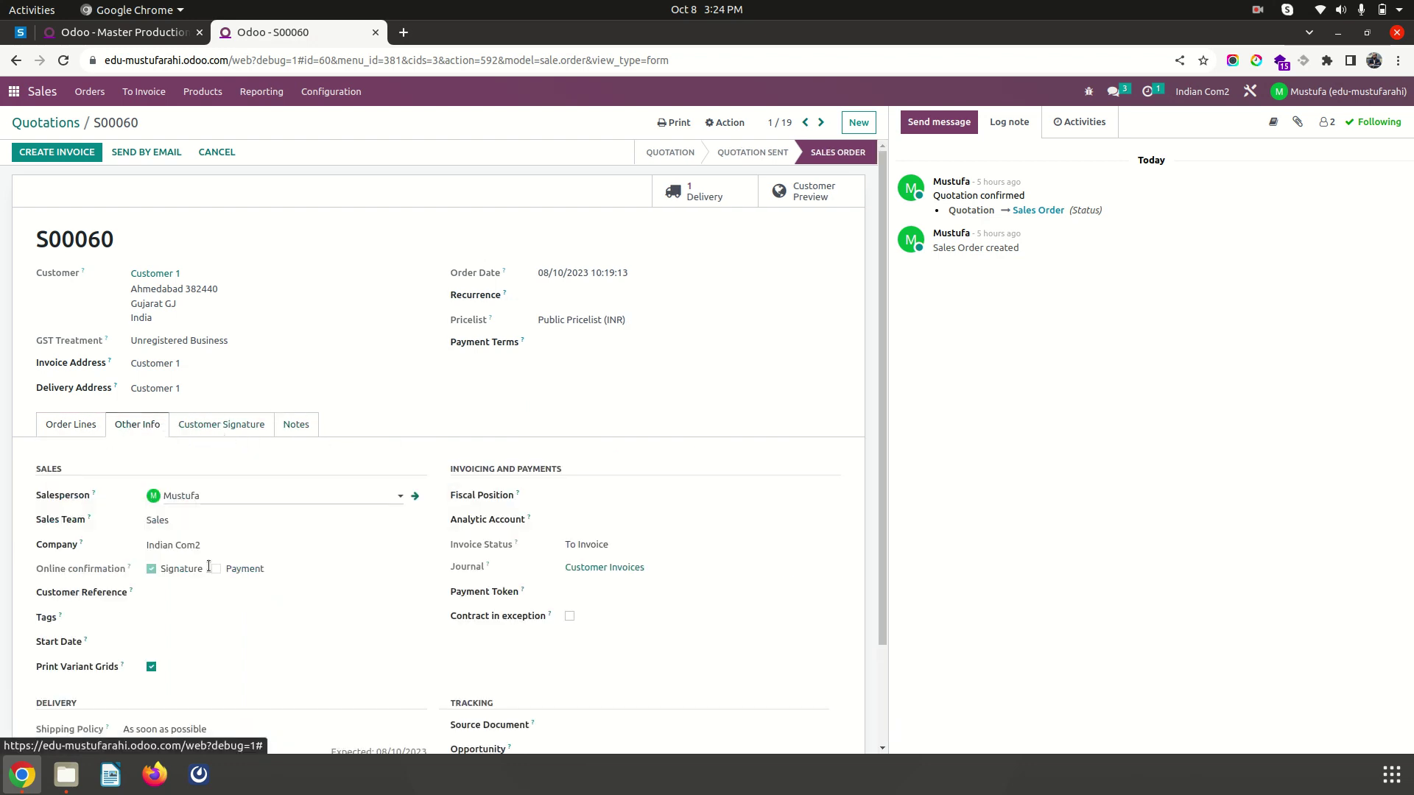
{"action": "scroll", "coordinate": [221, 589], "scroll_direction": "down", "scroll_amount": 3}
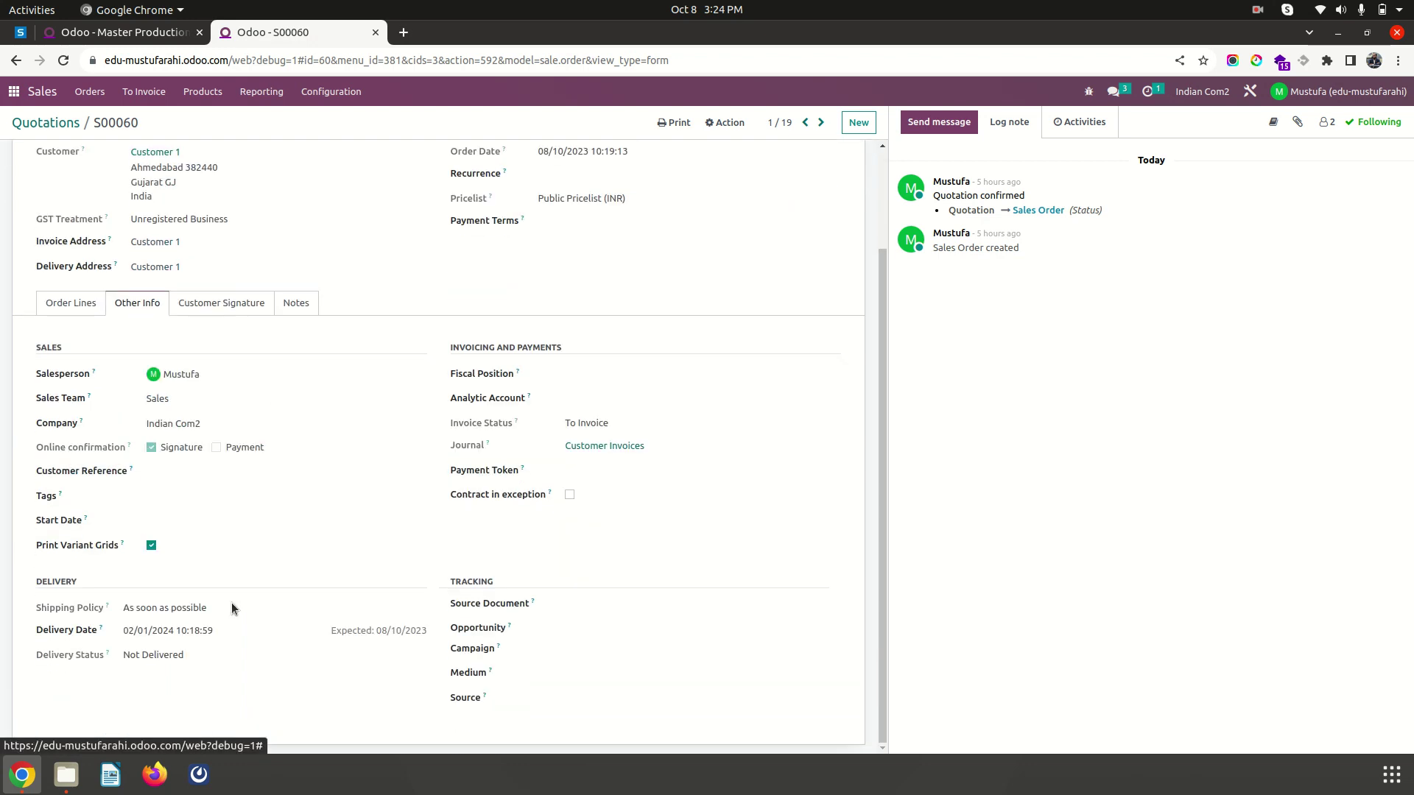
{"action": "left_click", "coordinate": [166, 636]}
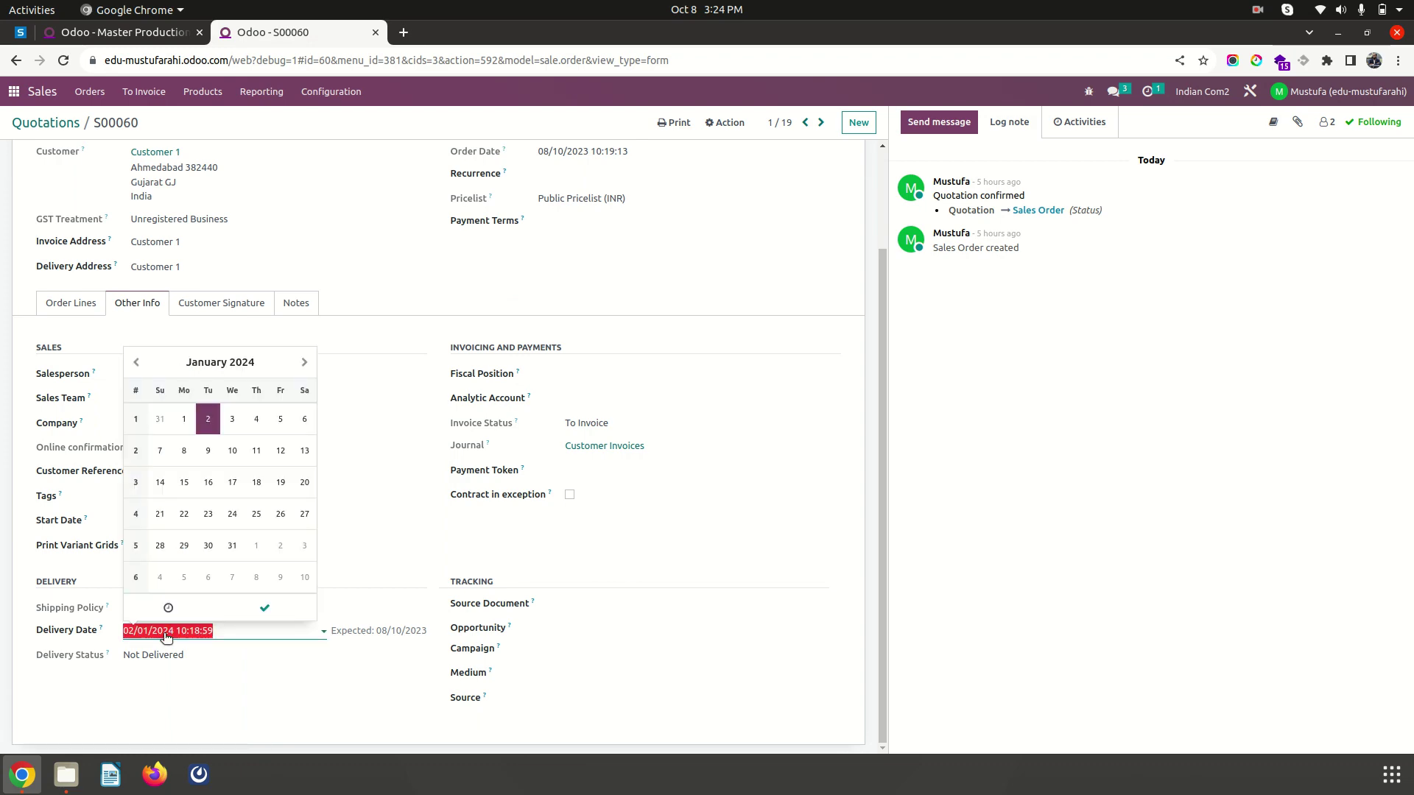
{"action": "key", "text": "Escape"}
{"action": "key", "text": "ctrl+Page_Up"}
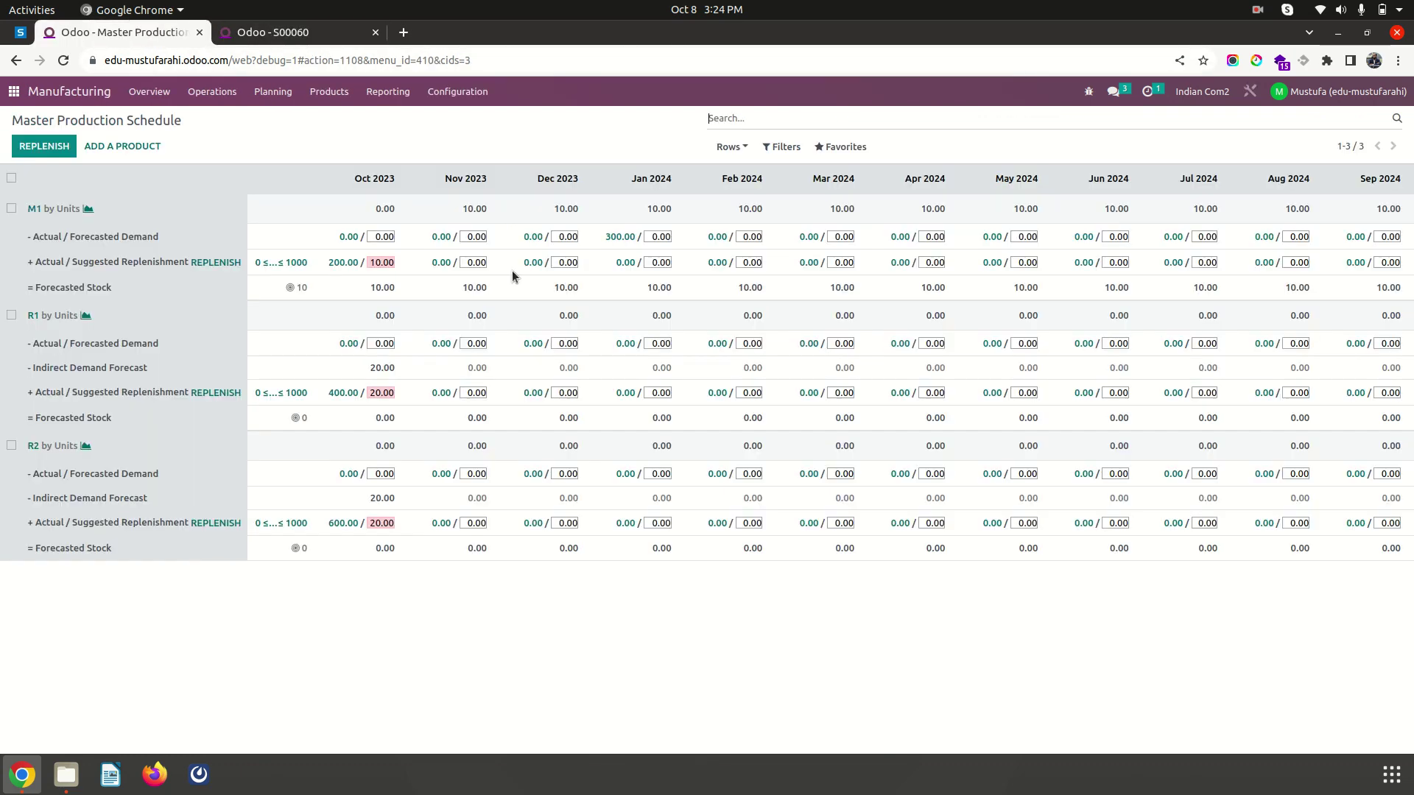
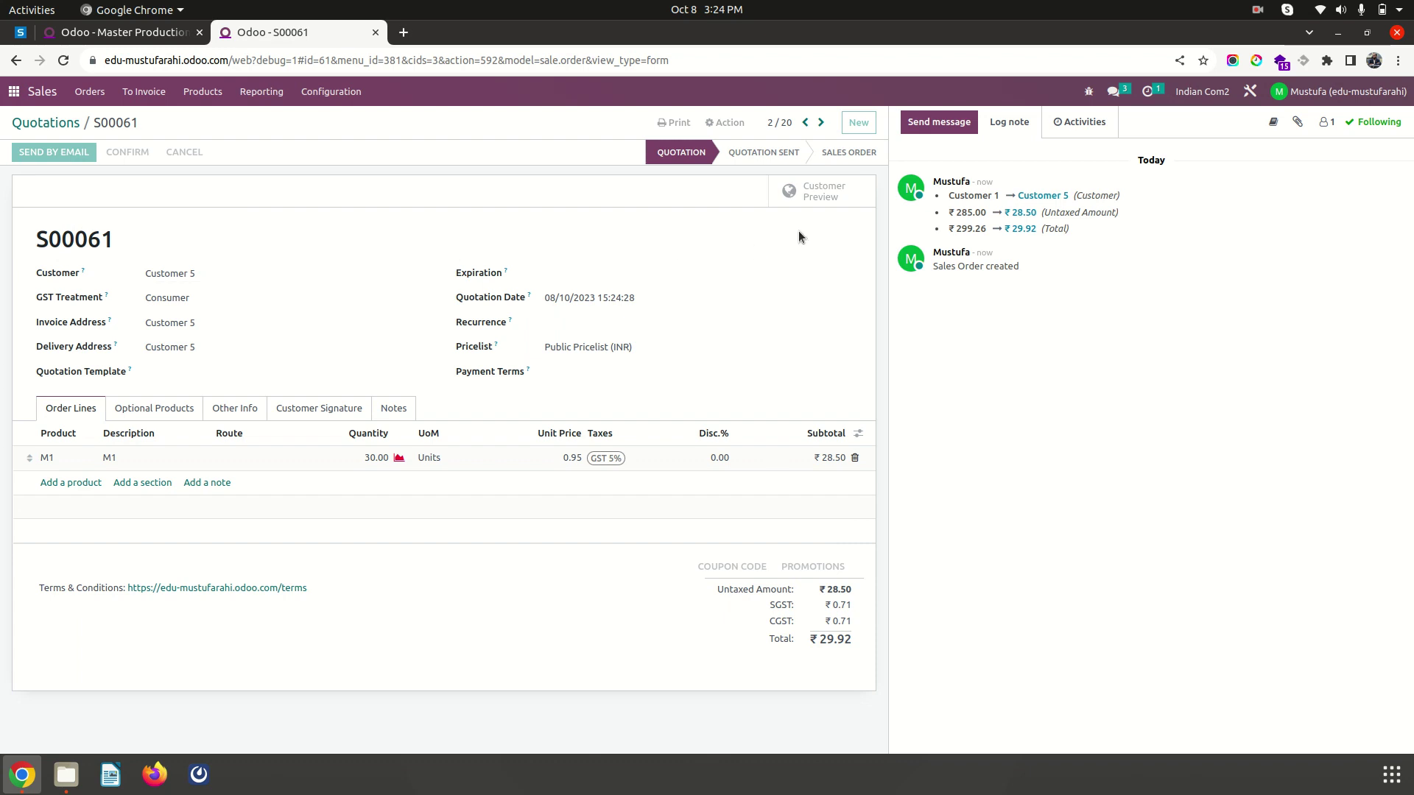
- Review the demanded product in the delivery of Customer 5's sales order, and reload the Master Production Schedule
{"action": "left_click", "coordinate": [725, 198]}
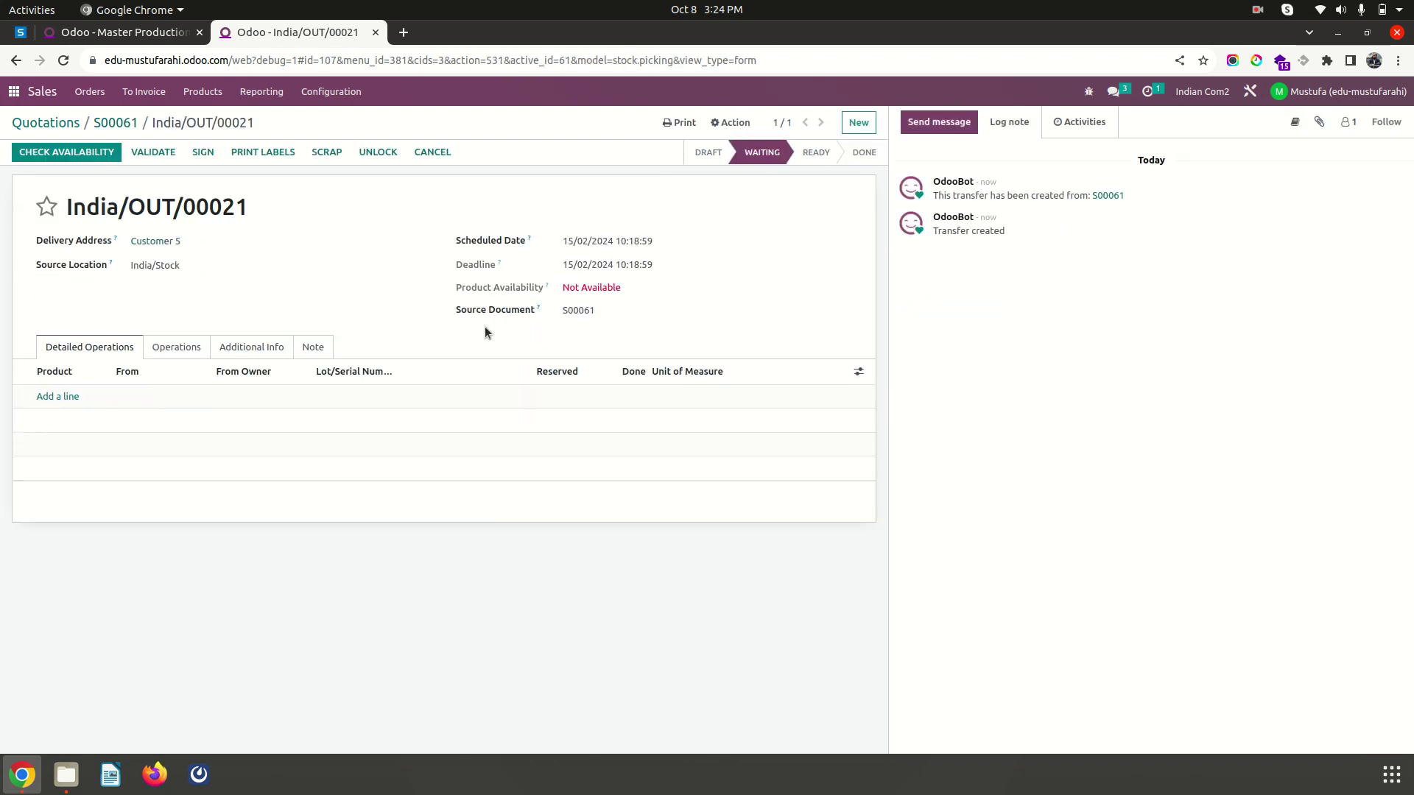
{"action": "left_click", "coordinate": [177, 347]}
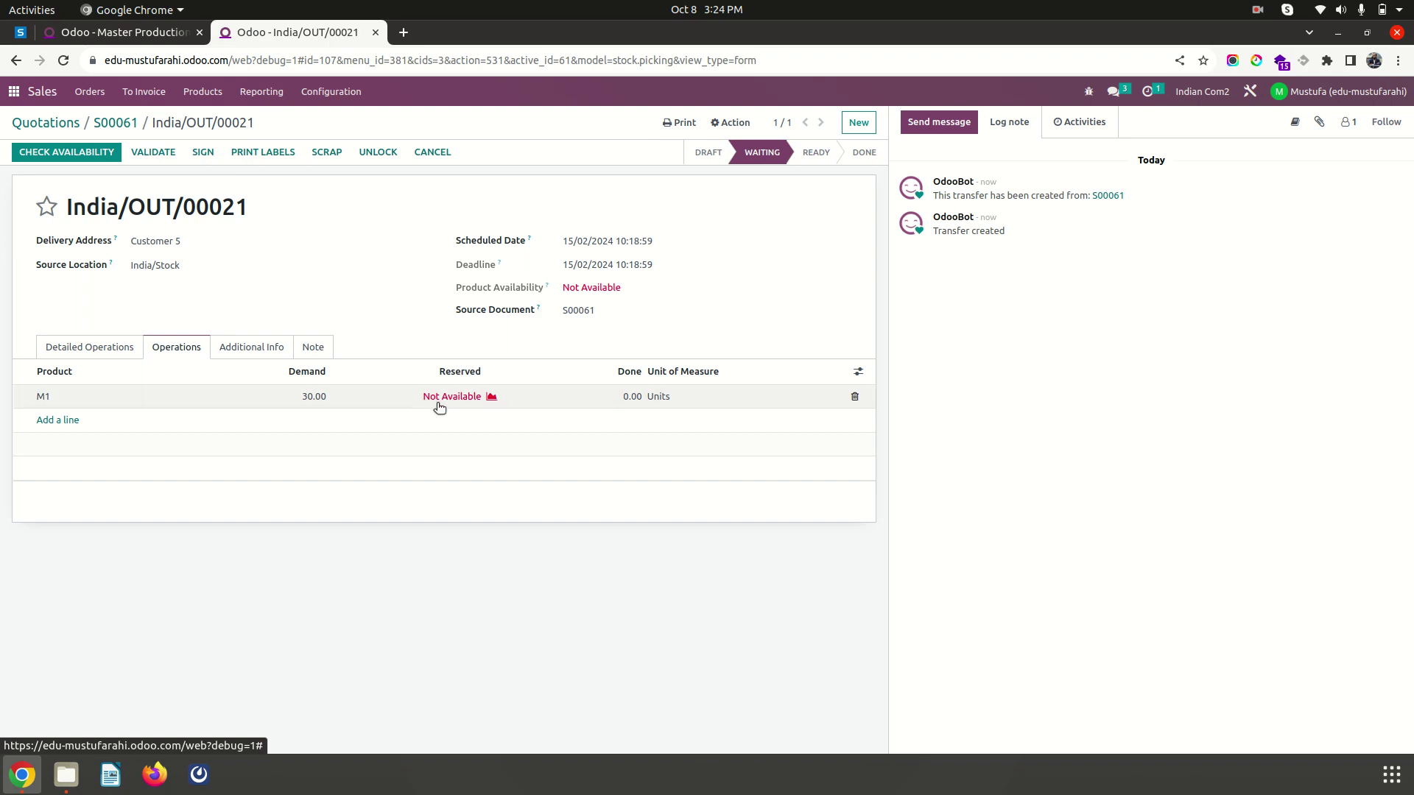
{"action": "left_click", "coordinate": [148, 33]}
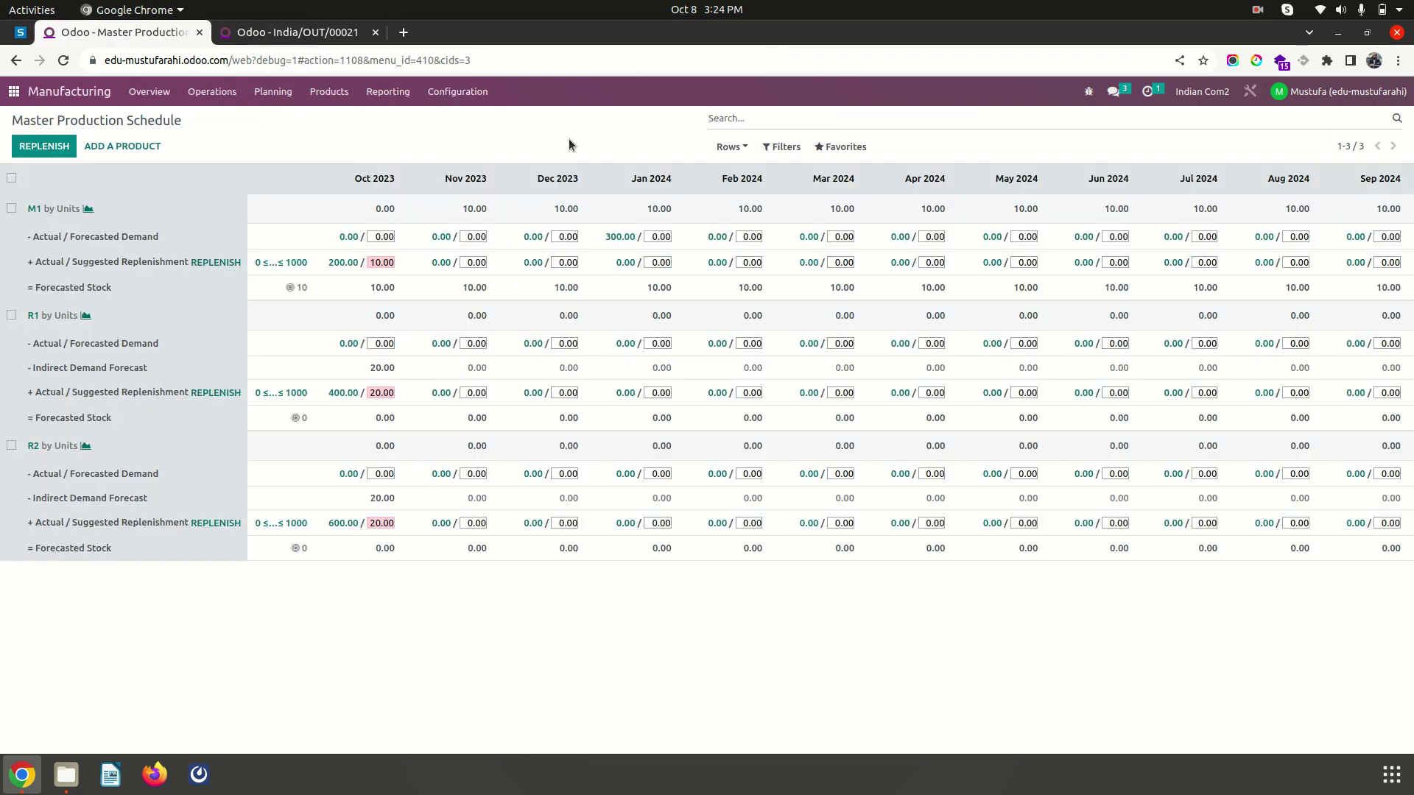
{"action": "left_click", "coordinate": [324, 93]}
{"action": "mouse_move", "coordinate": [273, 92]}
{"action": "left_click", "coordinate": [279, 196]}
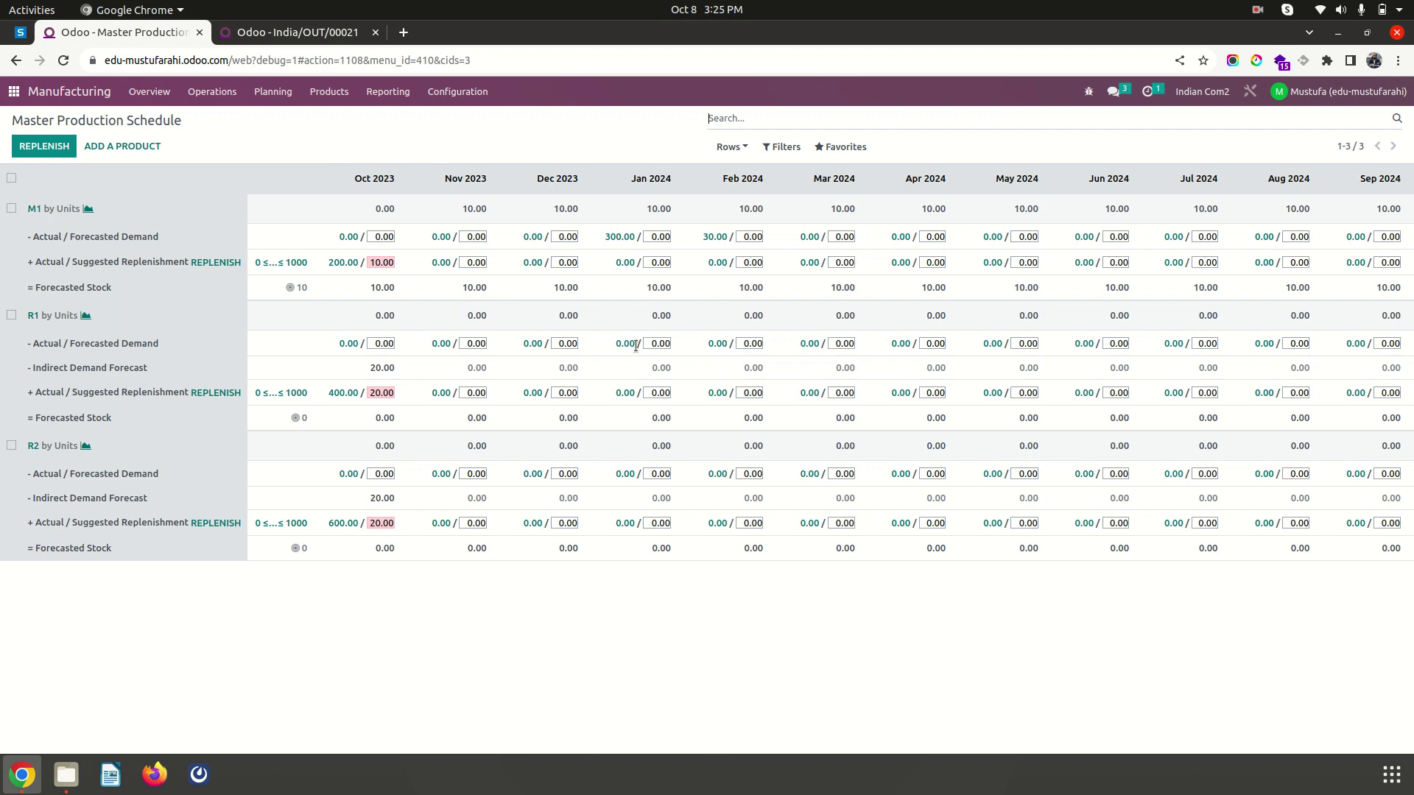
- Review the optional schedule rows and display the Available to Promise row
{"action": "left_click", "coordinate": [736, 148]}
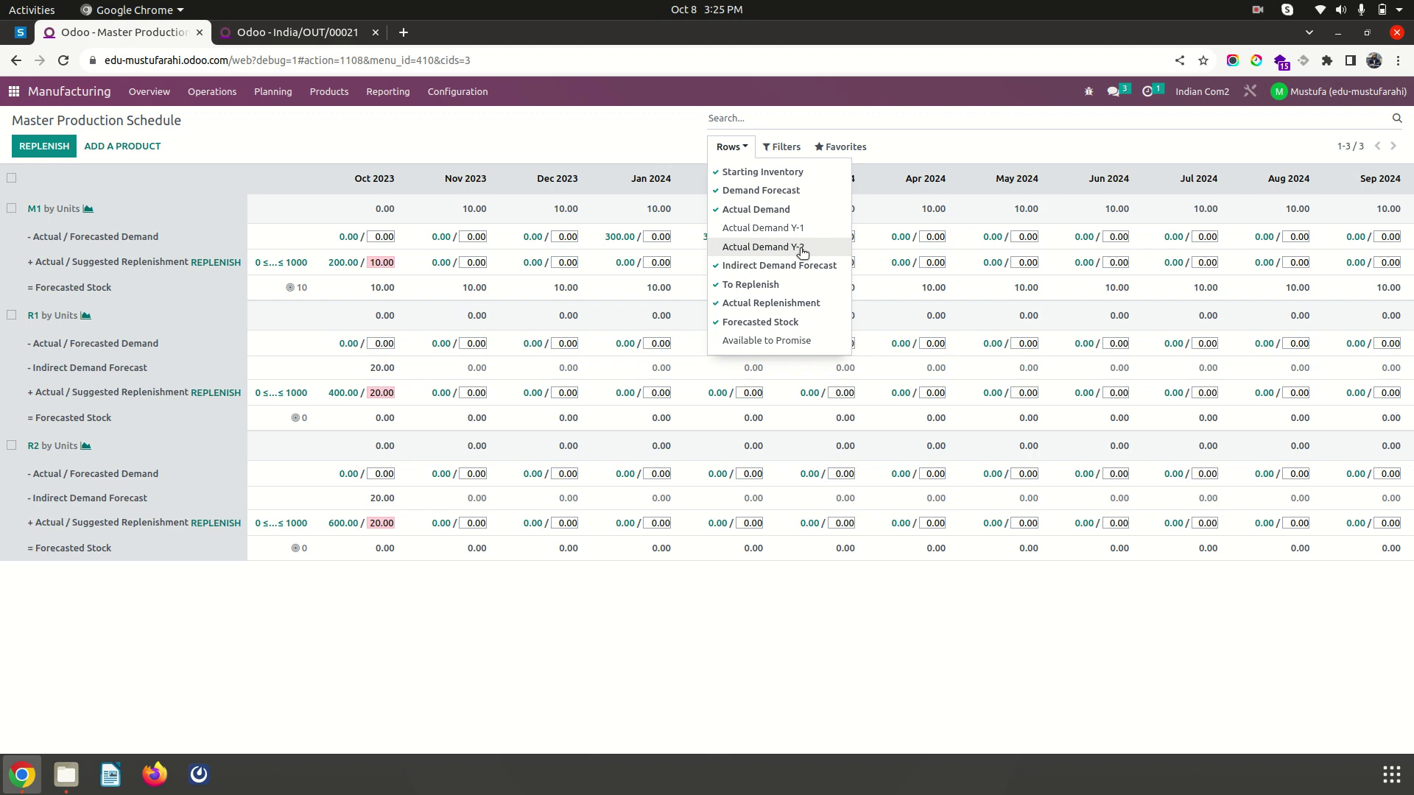
{"action": "left_click", "coordinate": [611, 154]}
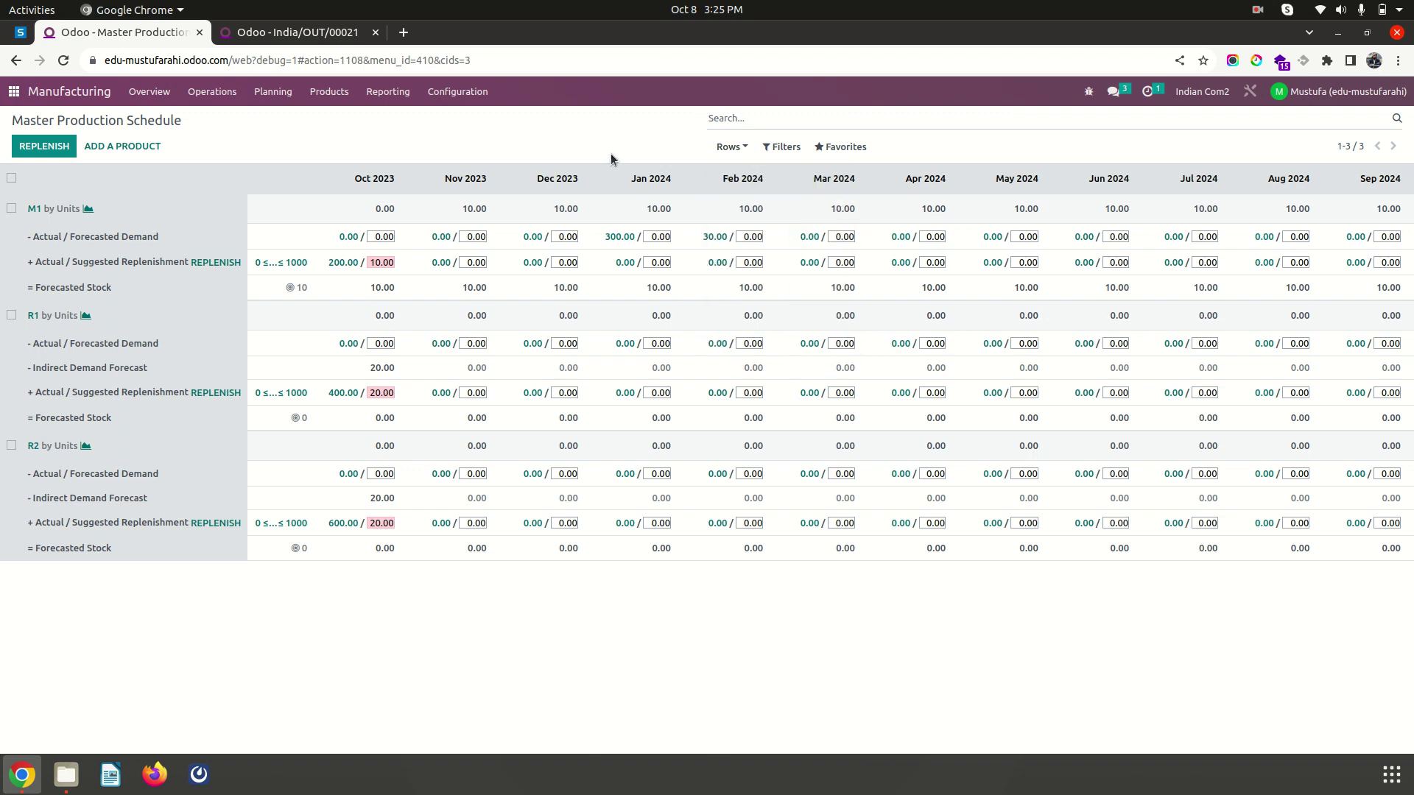
{"action": "left_click", "coordinate": [736, 148]}
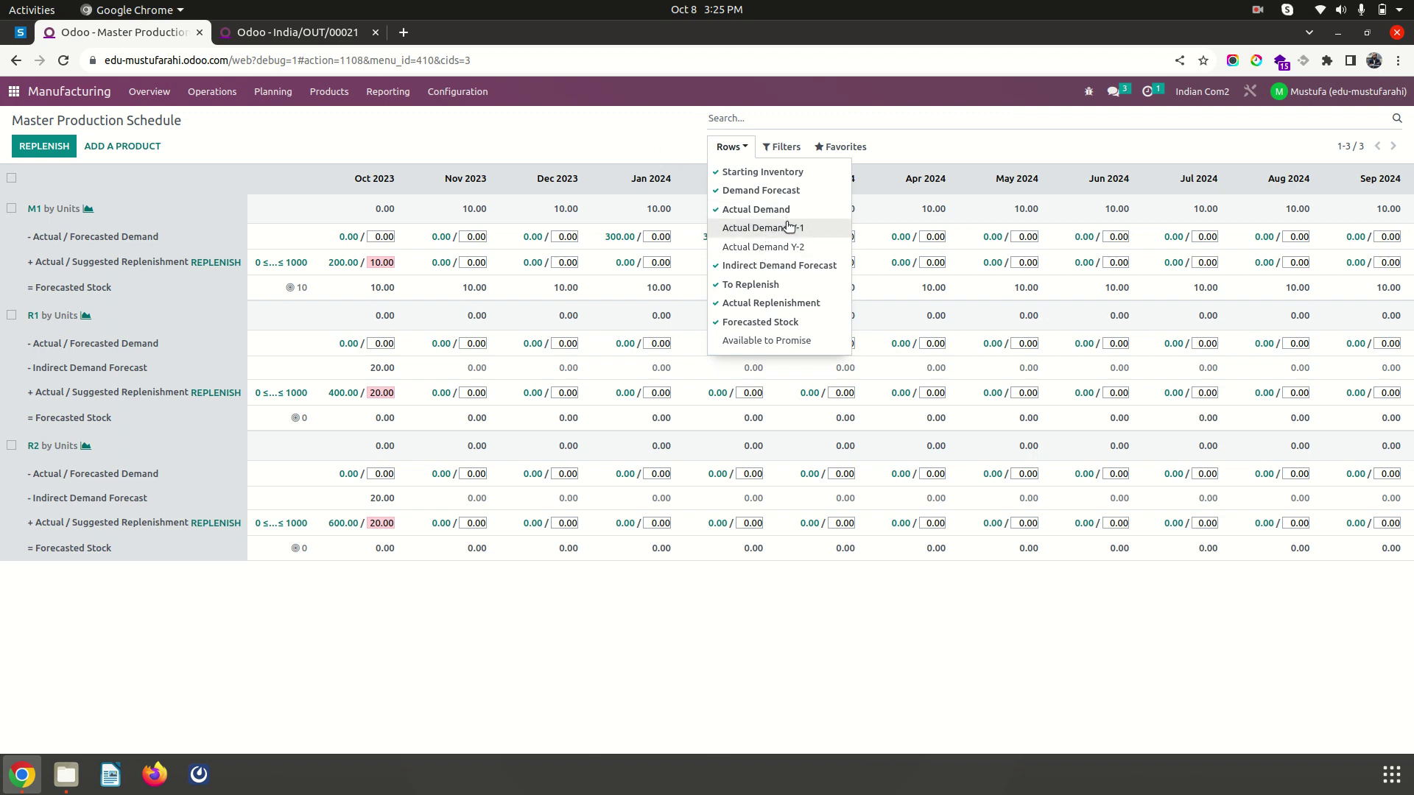
{"action": "left_click", "coordinate": [617, 143]}
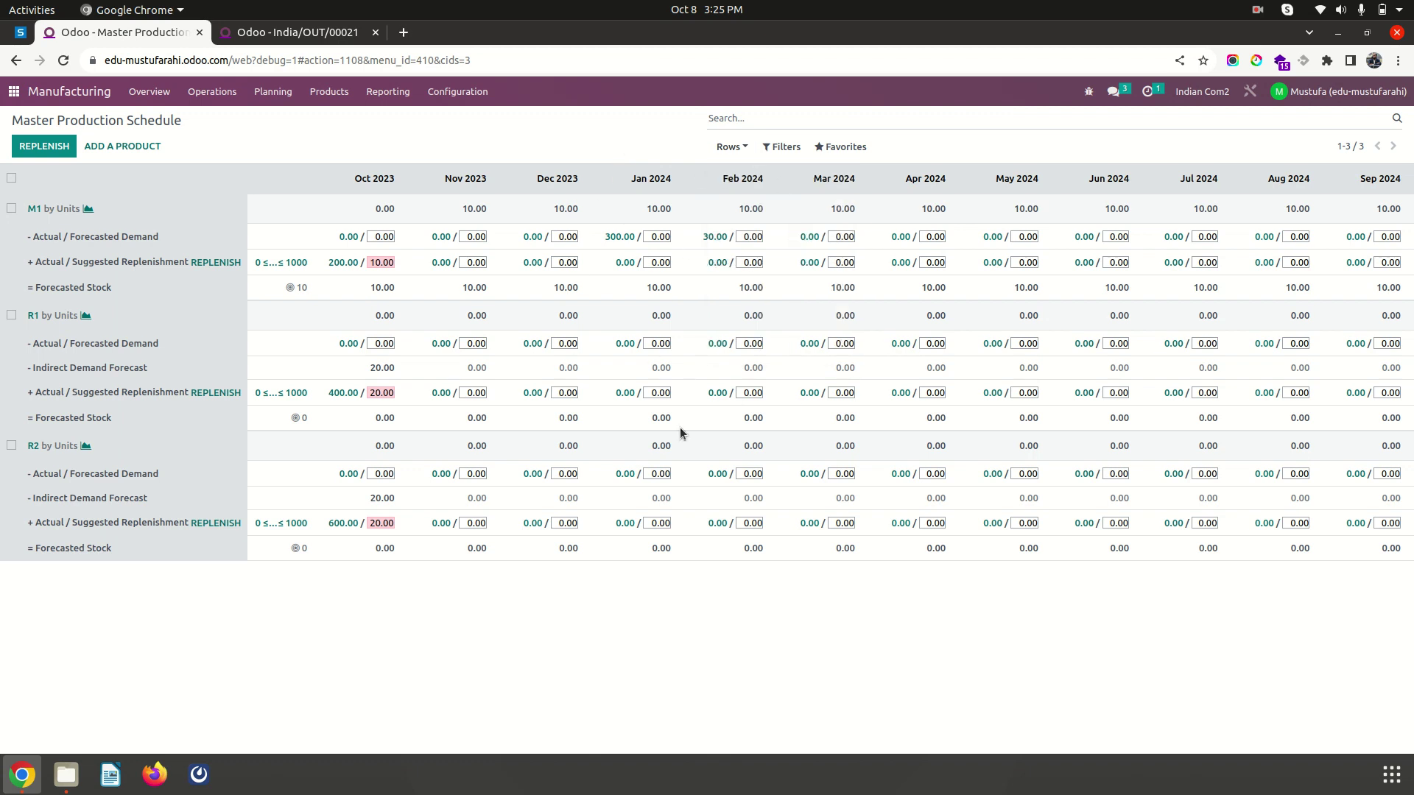
{"action": "left_click", "coordinate": [733, 149]}
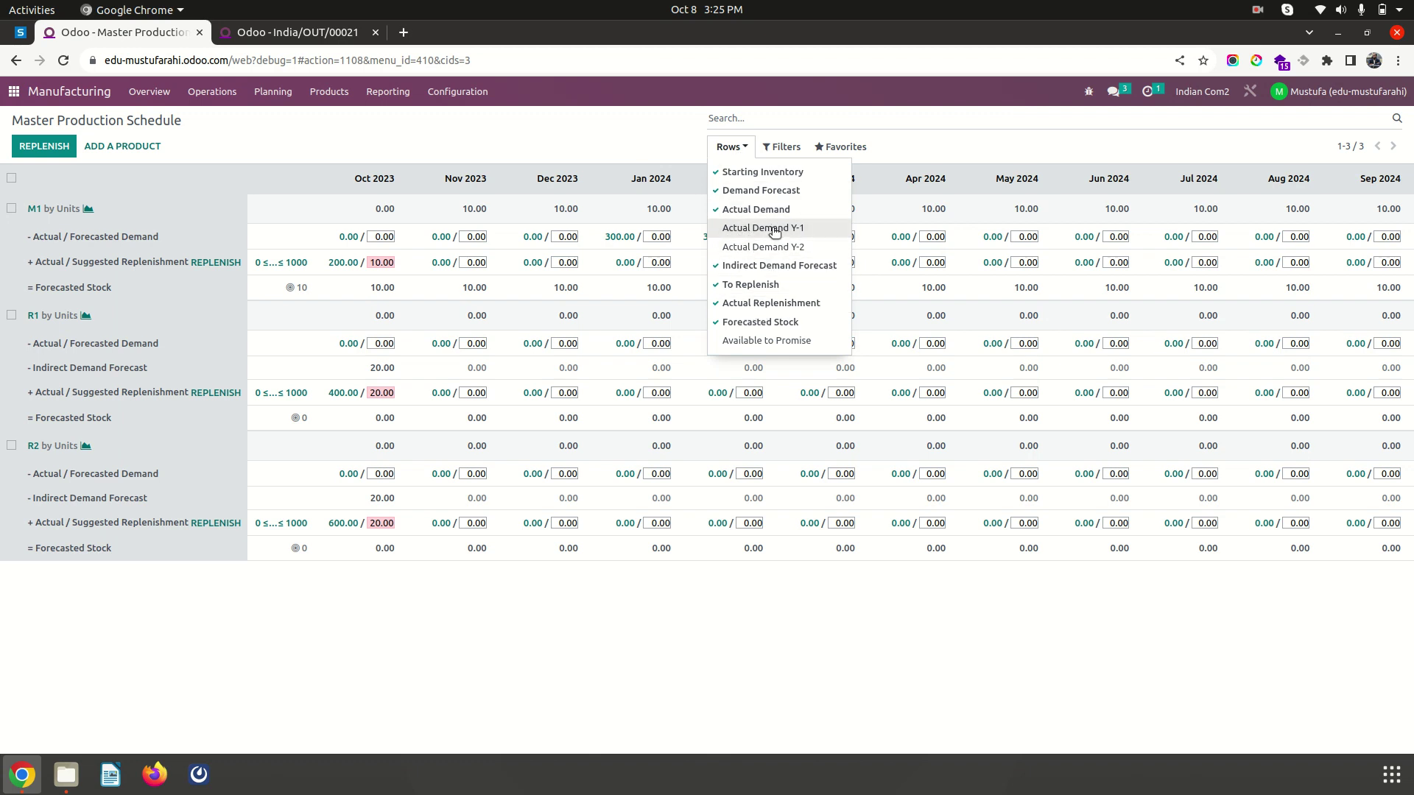
{"action": "left_click", "coordinate": [770, 339]}
{"action": "left_click", "coordinate": [607, 127]}
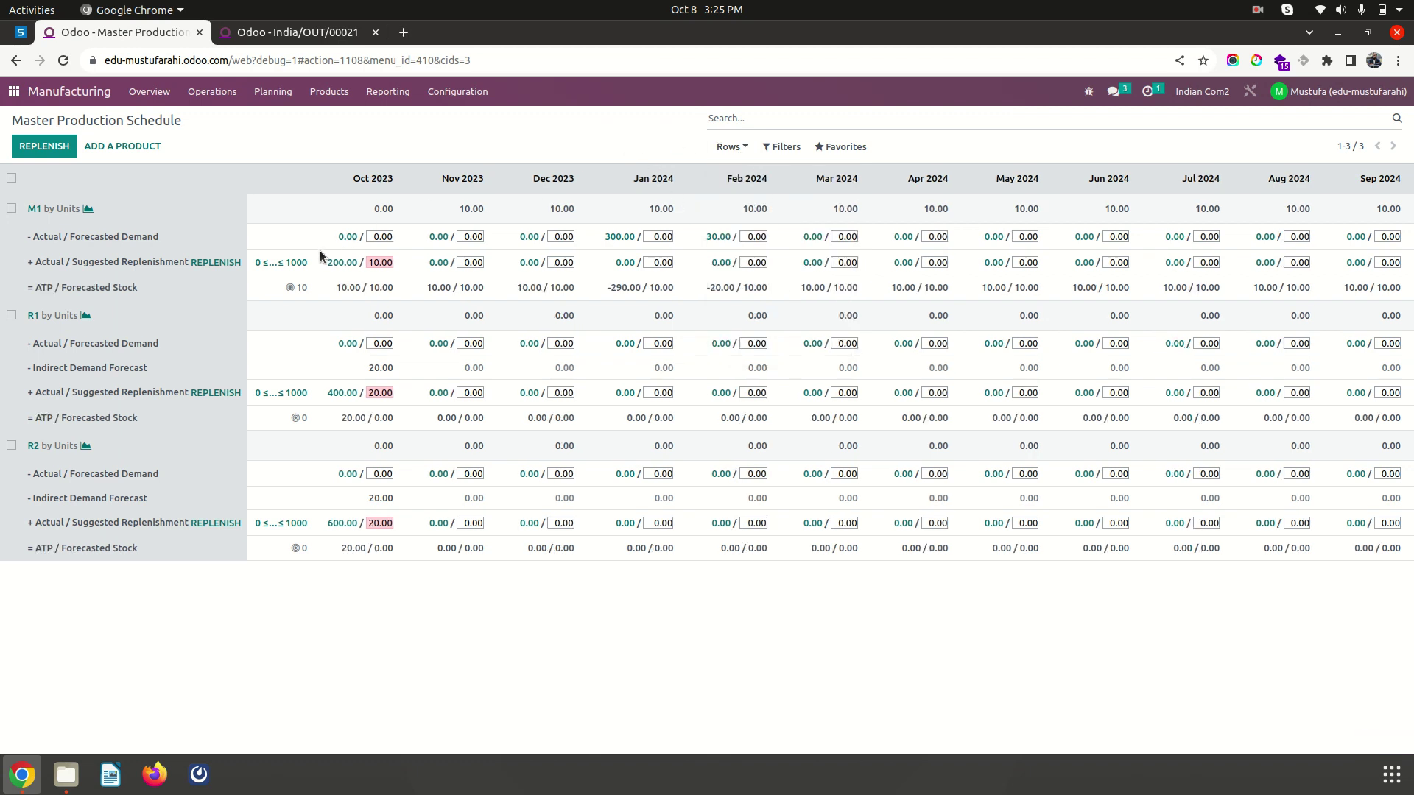
- Try a replenishment quantity of 500 for M1 in October 2023, and reset it to the suggested quantity
{"action": "left_click", "coordinate": [370, 264]}
{"action": "double_click", "coordinate": [659, 288]}
{"action": "double_click", "coordinate": [378, 287]}
{"action": "double_click", "coordinate": [377, 263]}
{"action": "type", "text": "500"}
{"action": "key", "text": "Tab"}
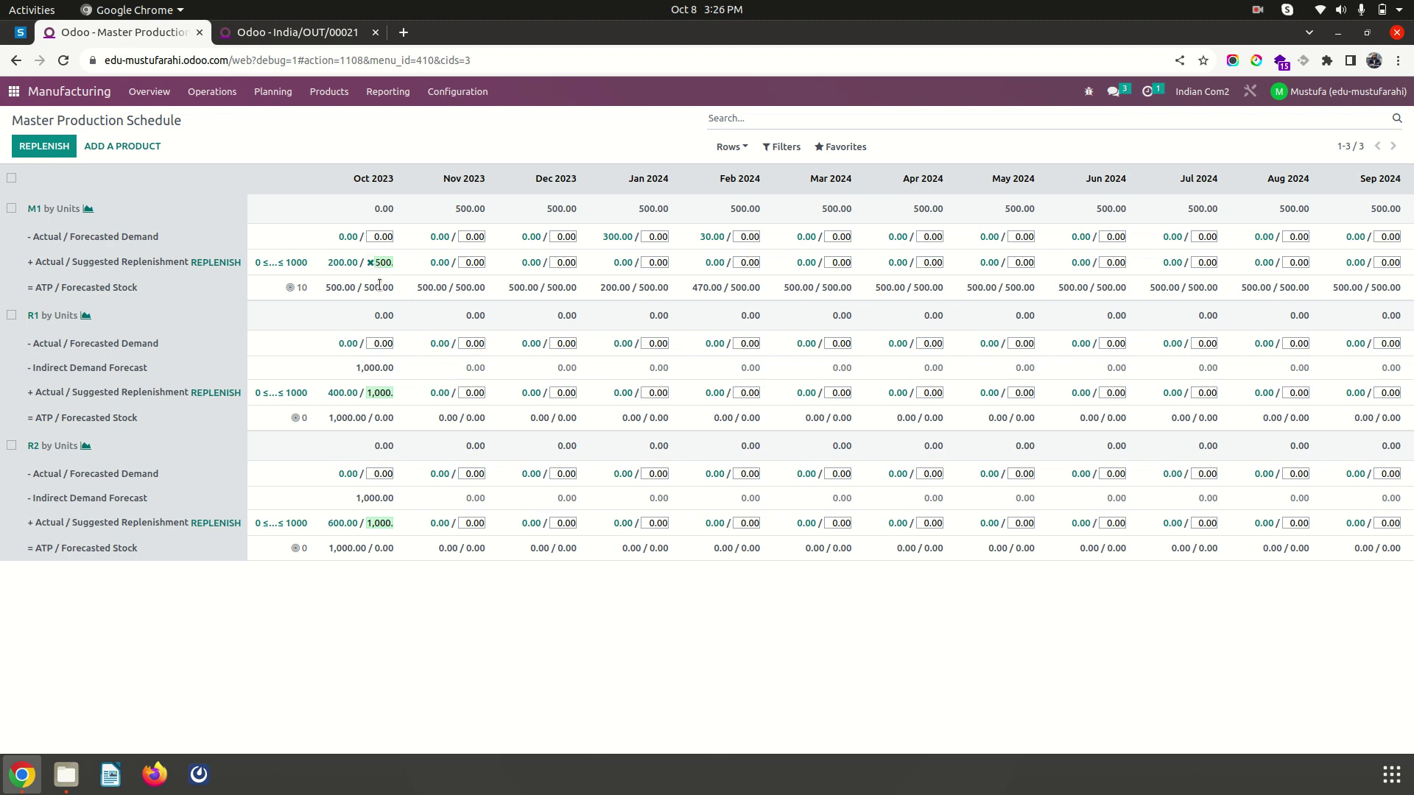
{"action": "left_click", "coordinate": [377, 262]}
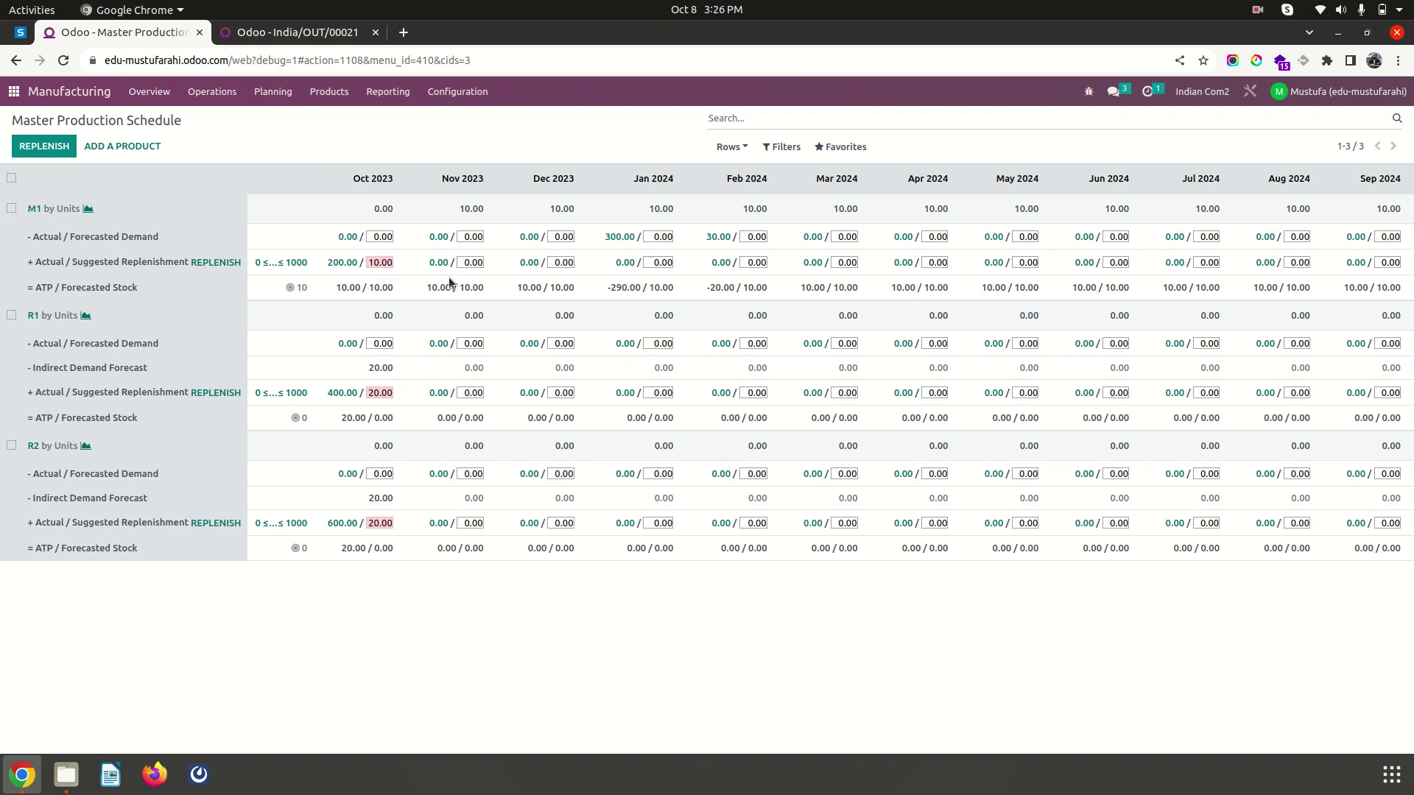
- Set M1's forecasted demand to 100 for November 2023 and 200 for December 2023
{"action": "left_click", "coordinate": [475, 235]}
{"action": "type", "text": "100"}
{"action": "key", "text": "Tab"}
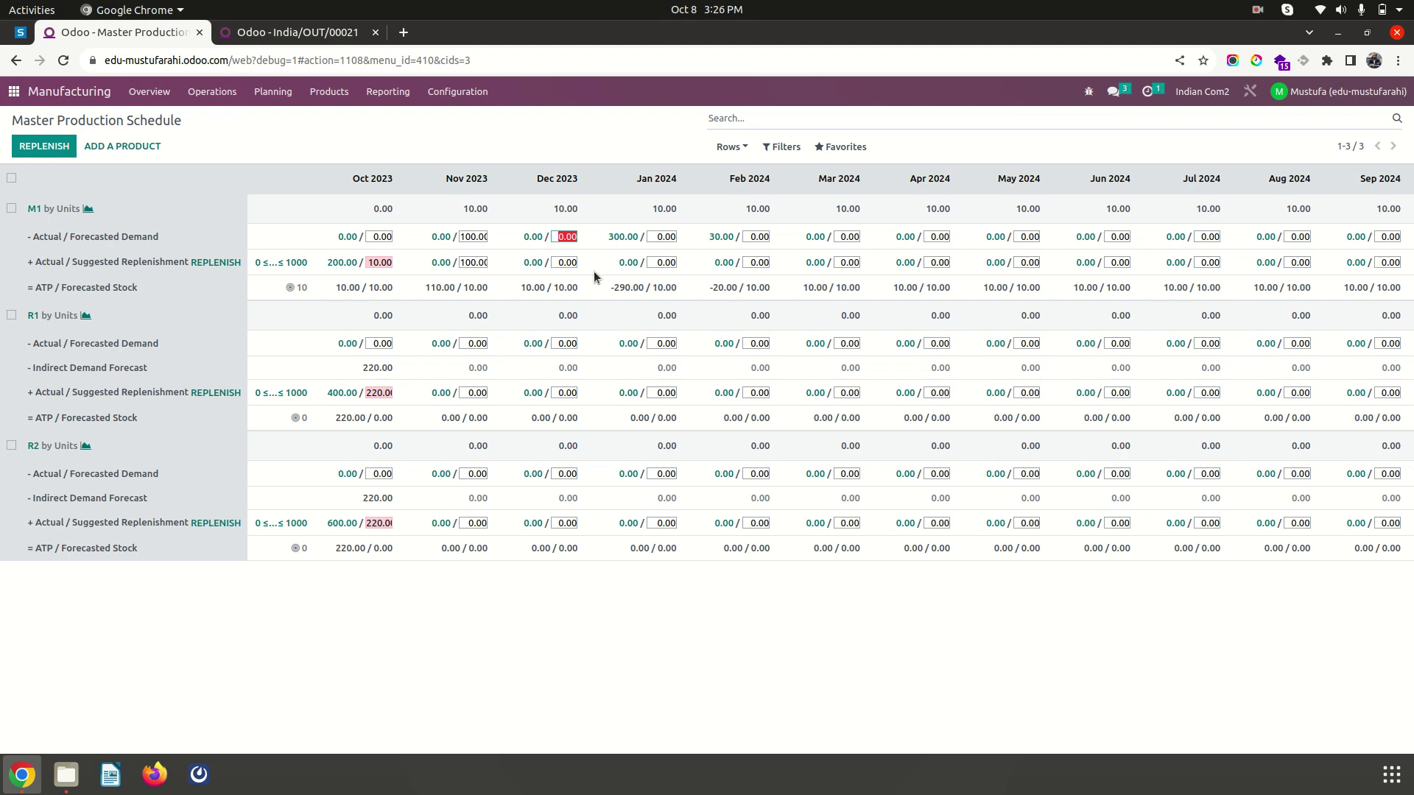
{"action": "type", "text": "200"}
{"action": "key", "text": "Tab"}
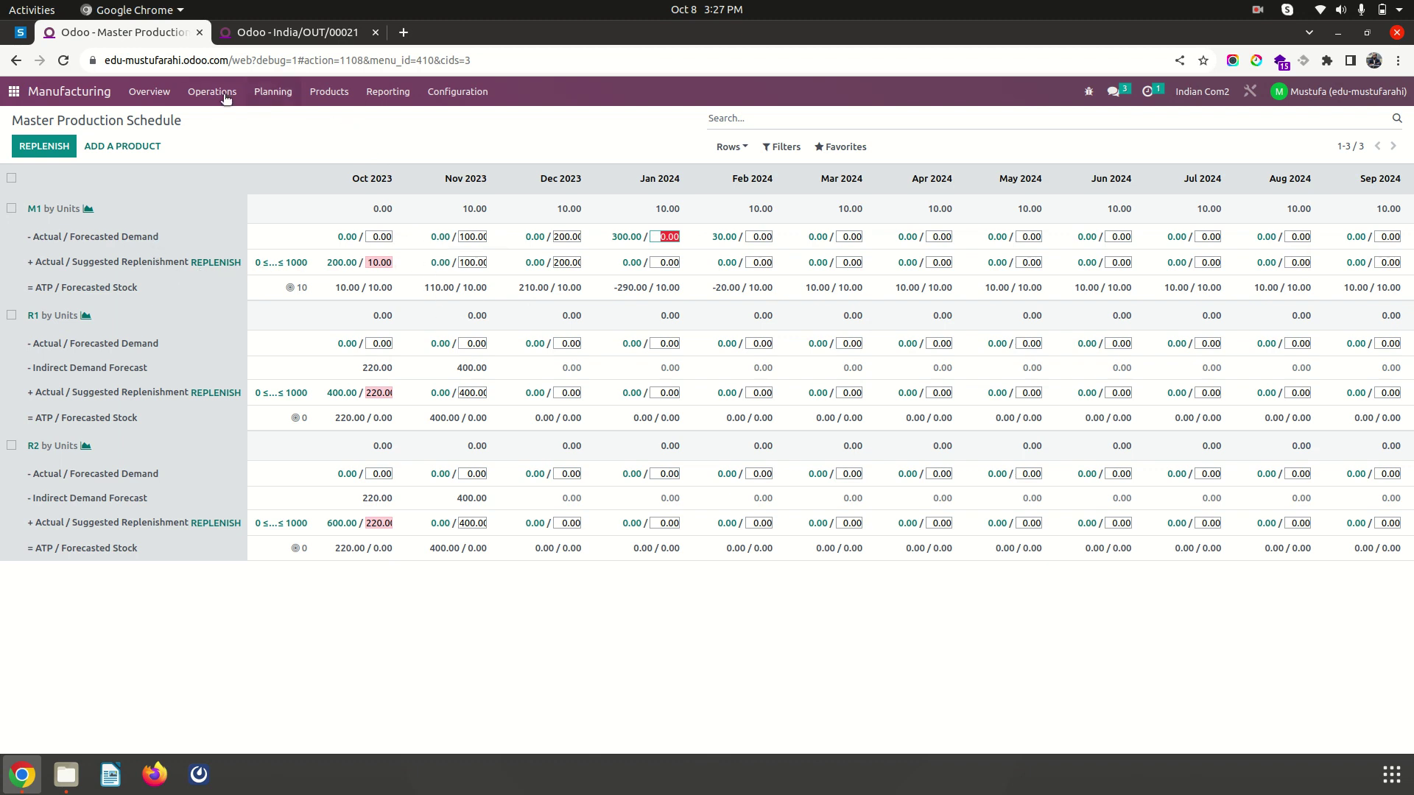
- In the second browser tab, switch to the Manufacturing app and list the manufacturing orders
{"action": "left_click", "coordinate": [283, 32]}
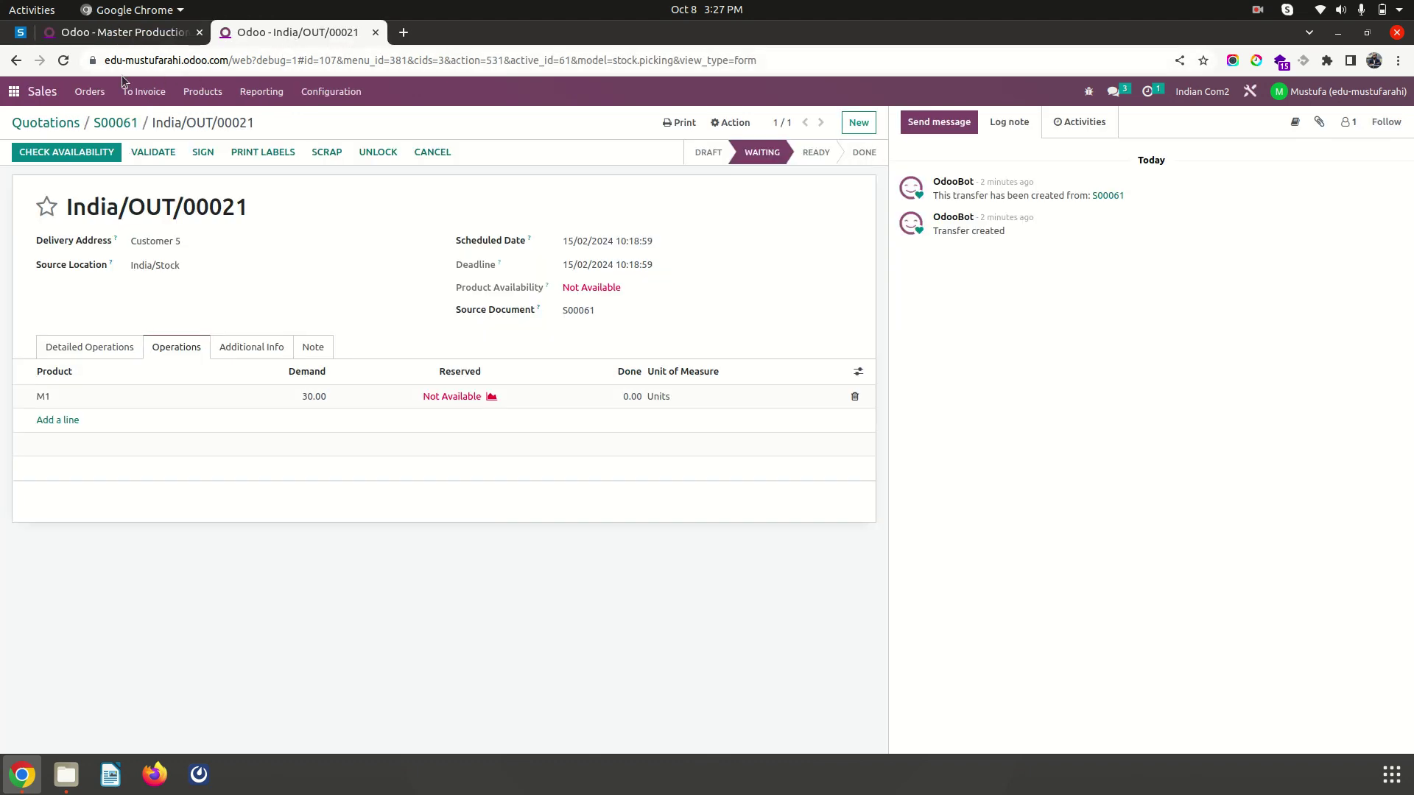
{"action": "left_click", "coordinate": [13, 92]}
{"action": "type", "text": "manu"}
{"action": "key", "text": "Return"}
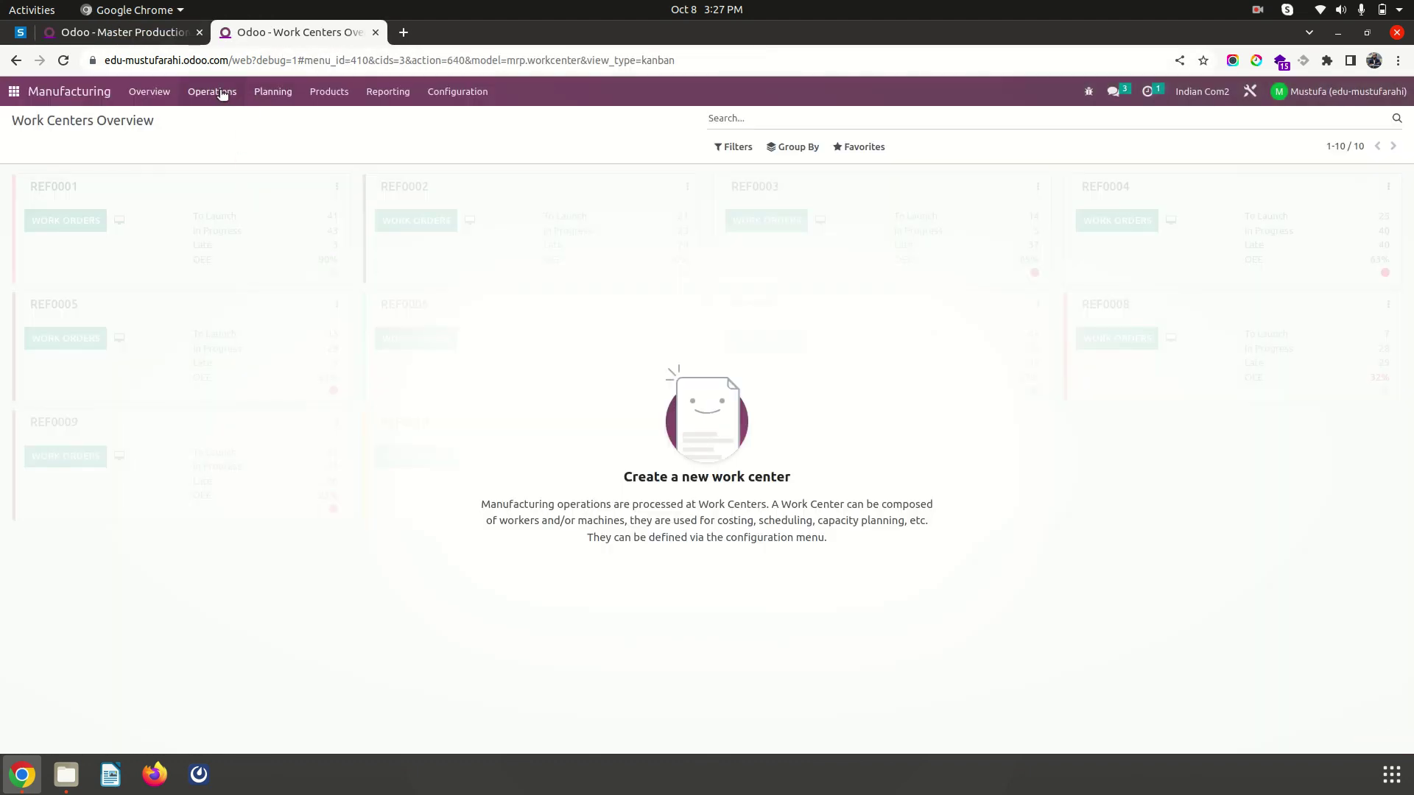
{"action": "left_click", "coordinate": [214, 91]}
{"action": "left_click", "coordinate": [227, 136]}
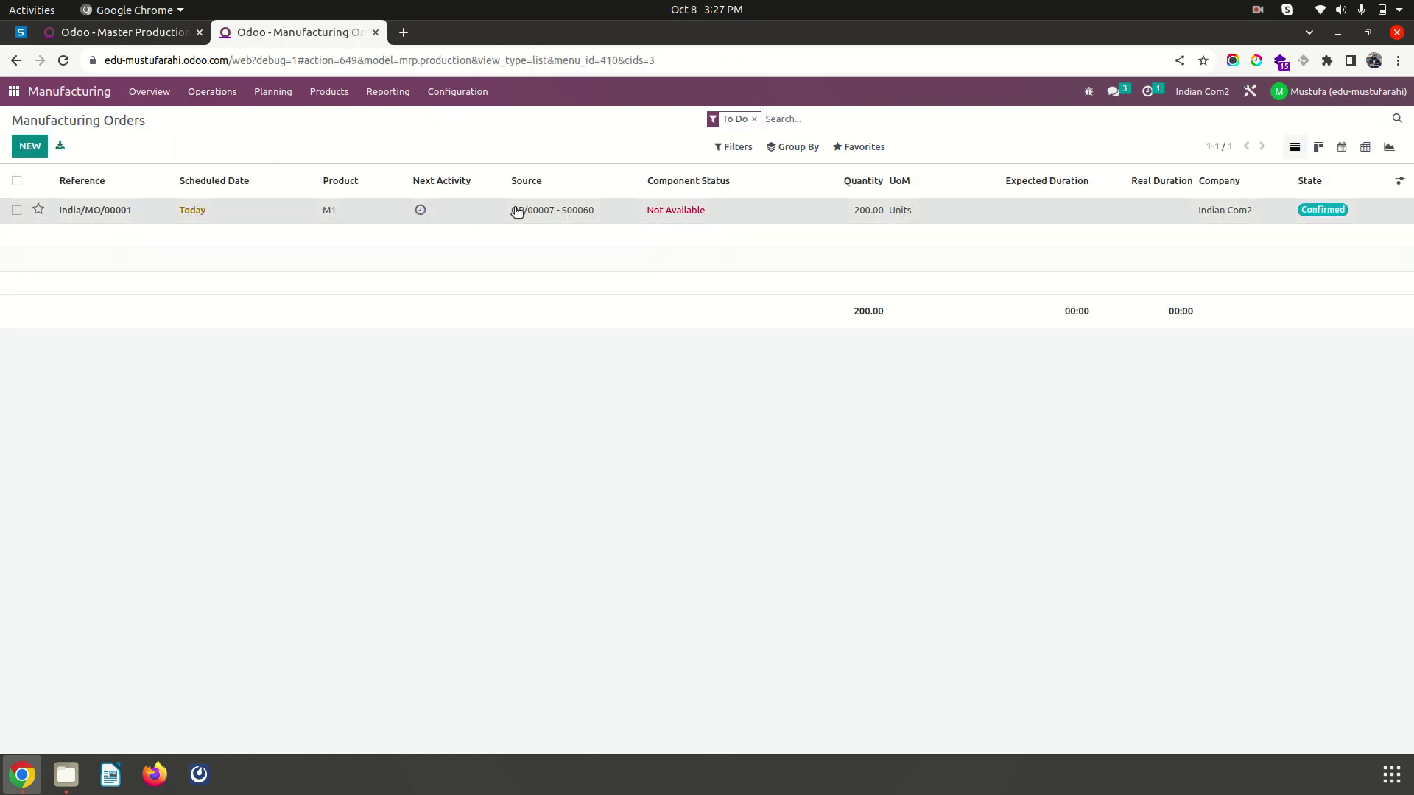
- Open M1's manufacturing order and review its components and work orders
{"action": "left_click", "coordinate": [561, 215]}
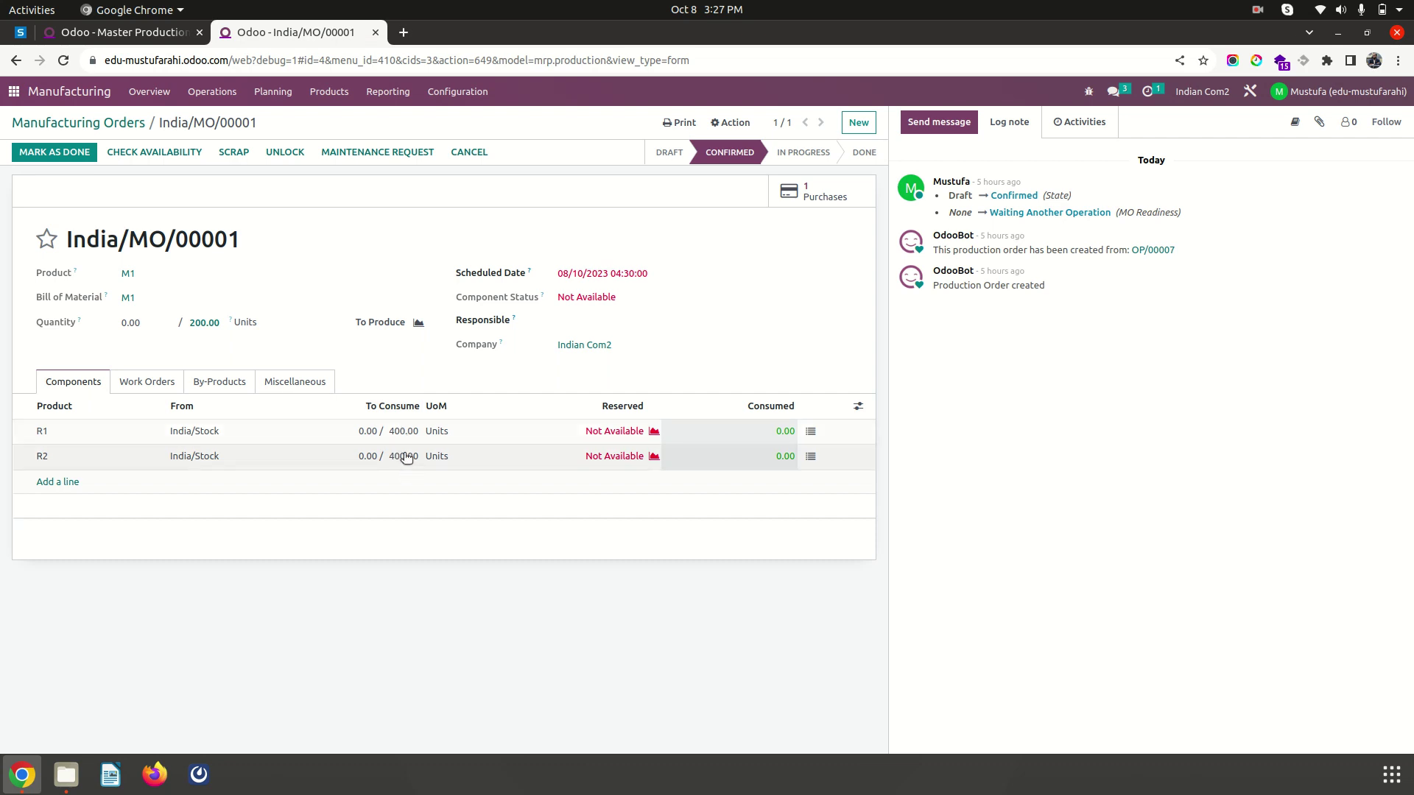
{"action": "left_click", "coordinate": [161, 381]}
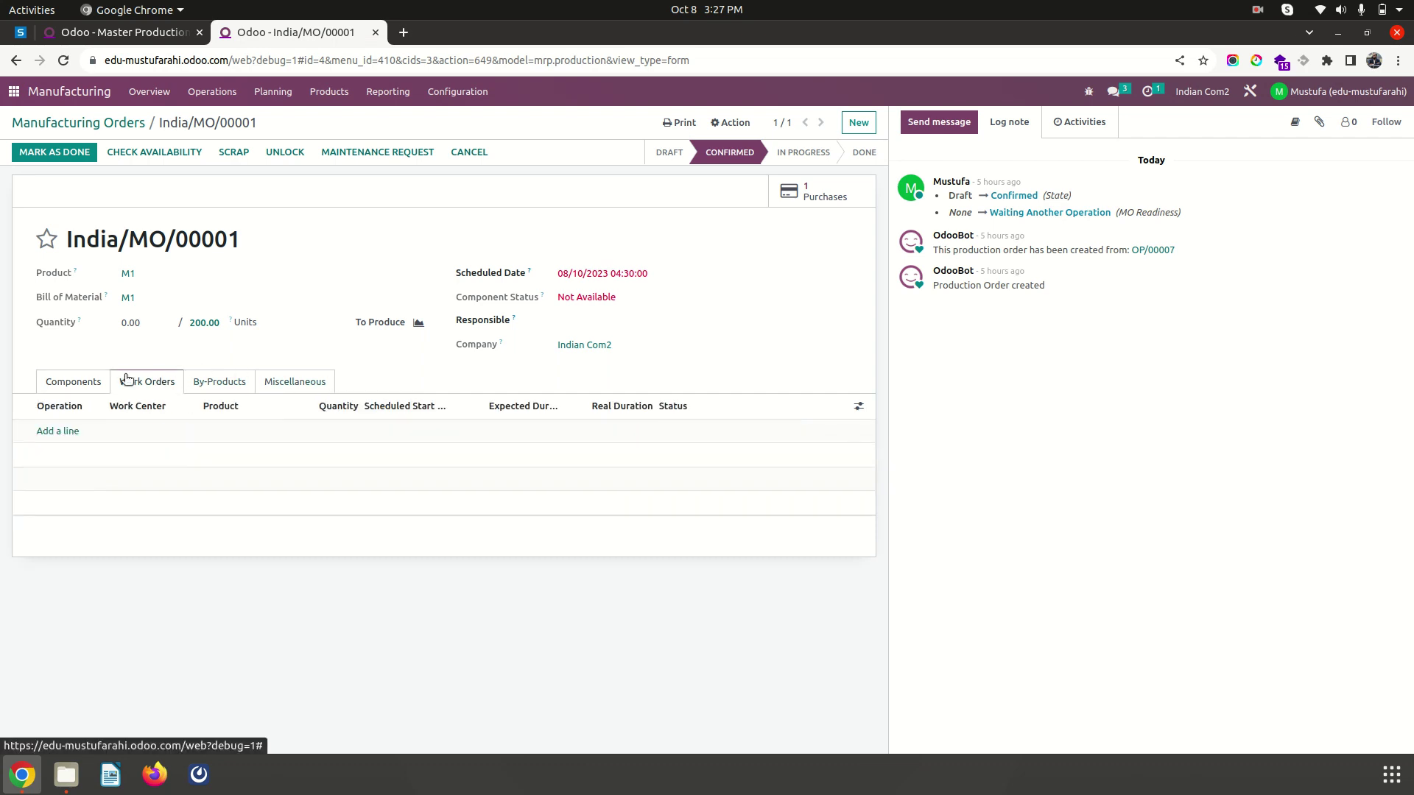
{"action": "left_click", "coordinate": [74, 377]}
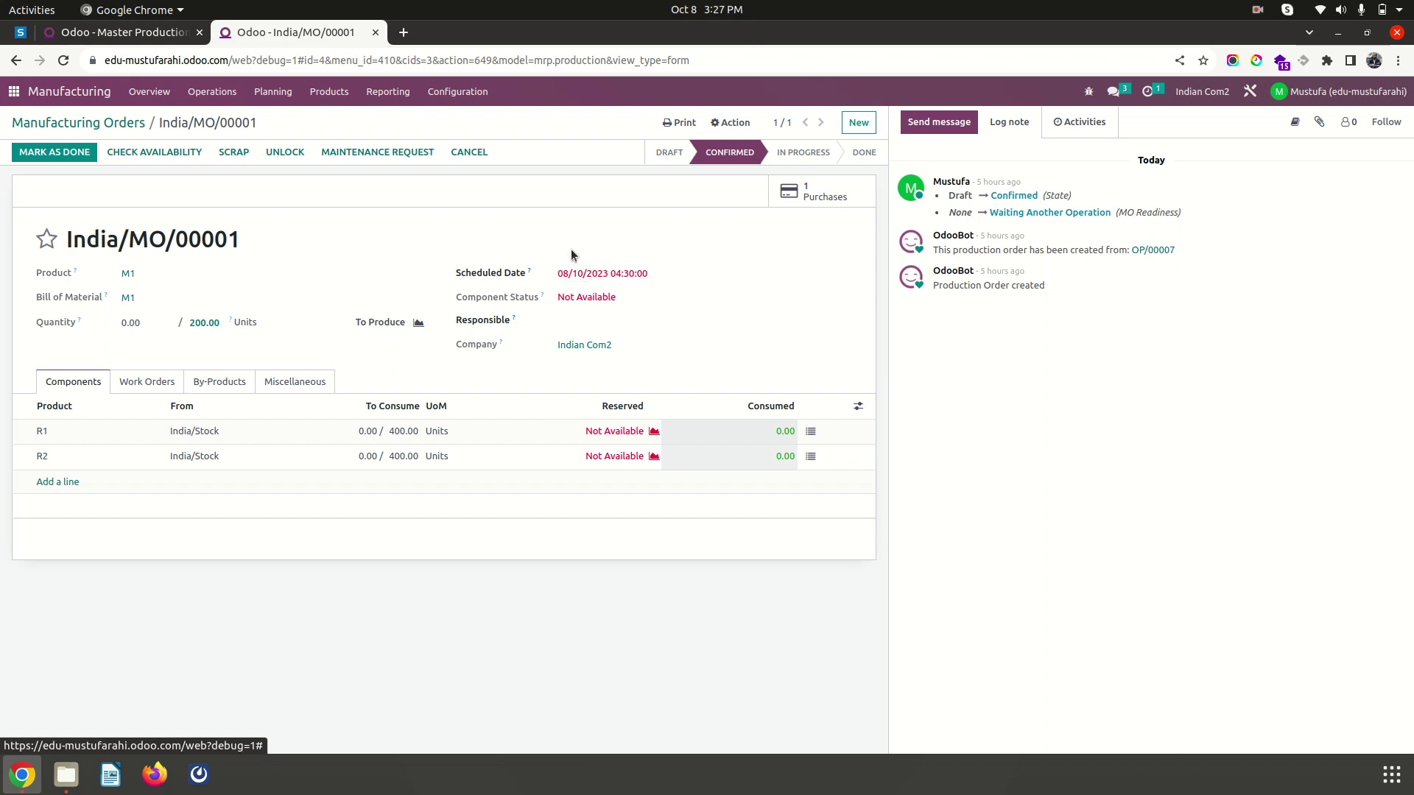
- Confirm the R1 purchase order linked to the manufacturing order, and validate the receipt of its products
{"action": "left_click", "coordinate": [798, 198]}
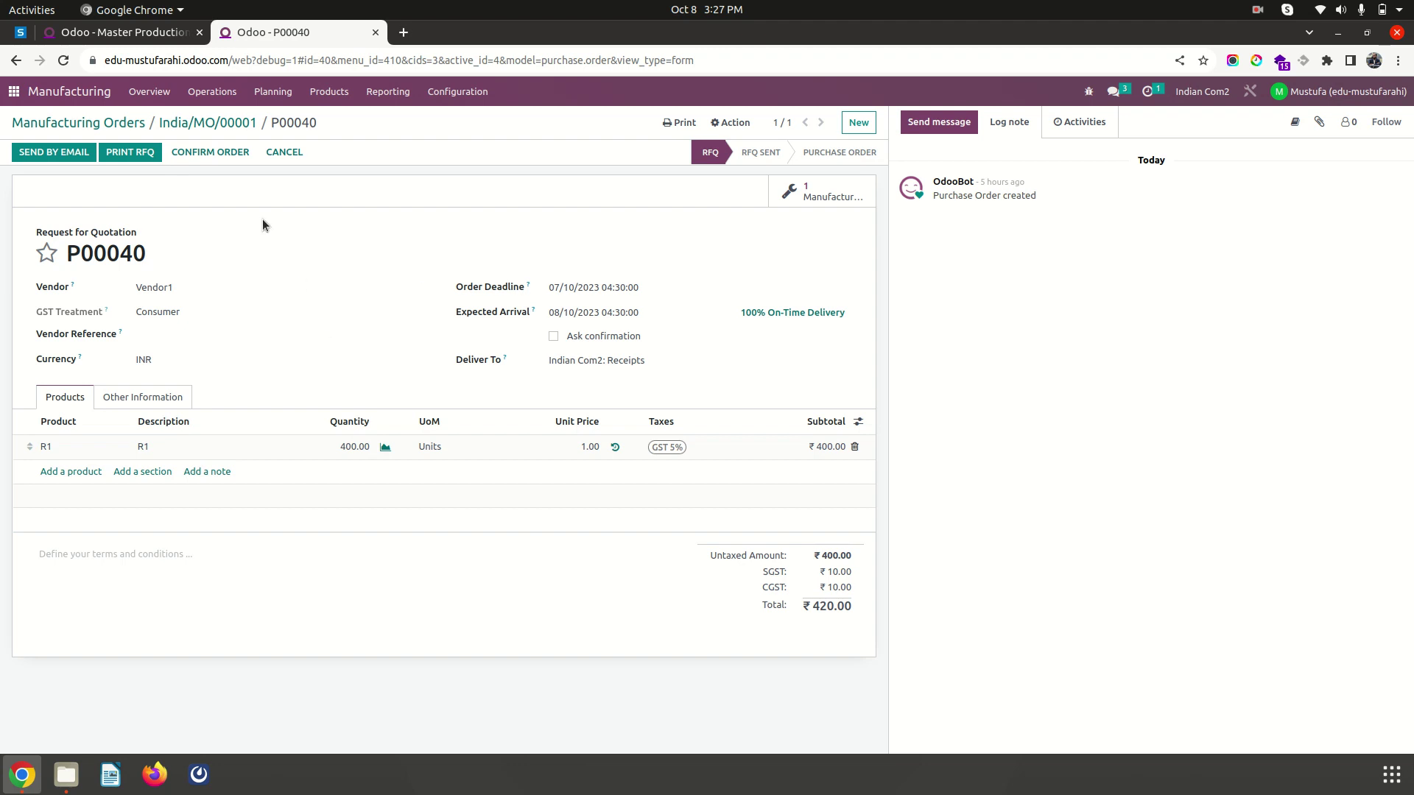
{"action": "left_click", "coordinate": [222, 157]}
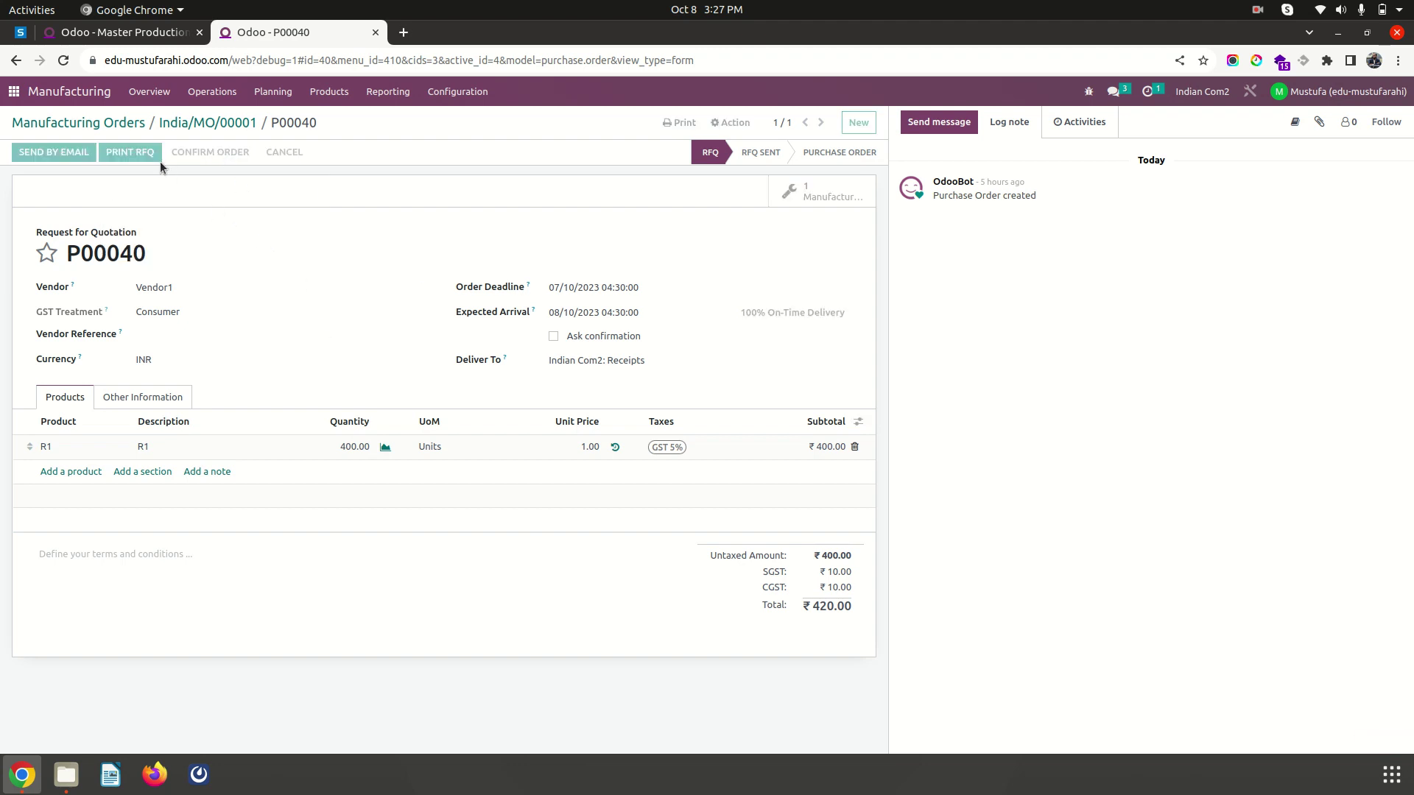
{"action": "left_click", "coordinate": [93, 156]}
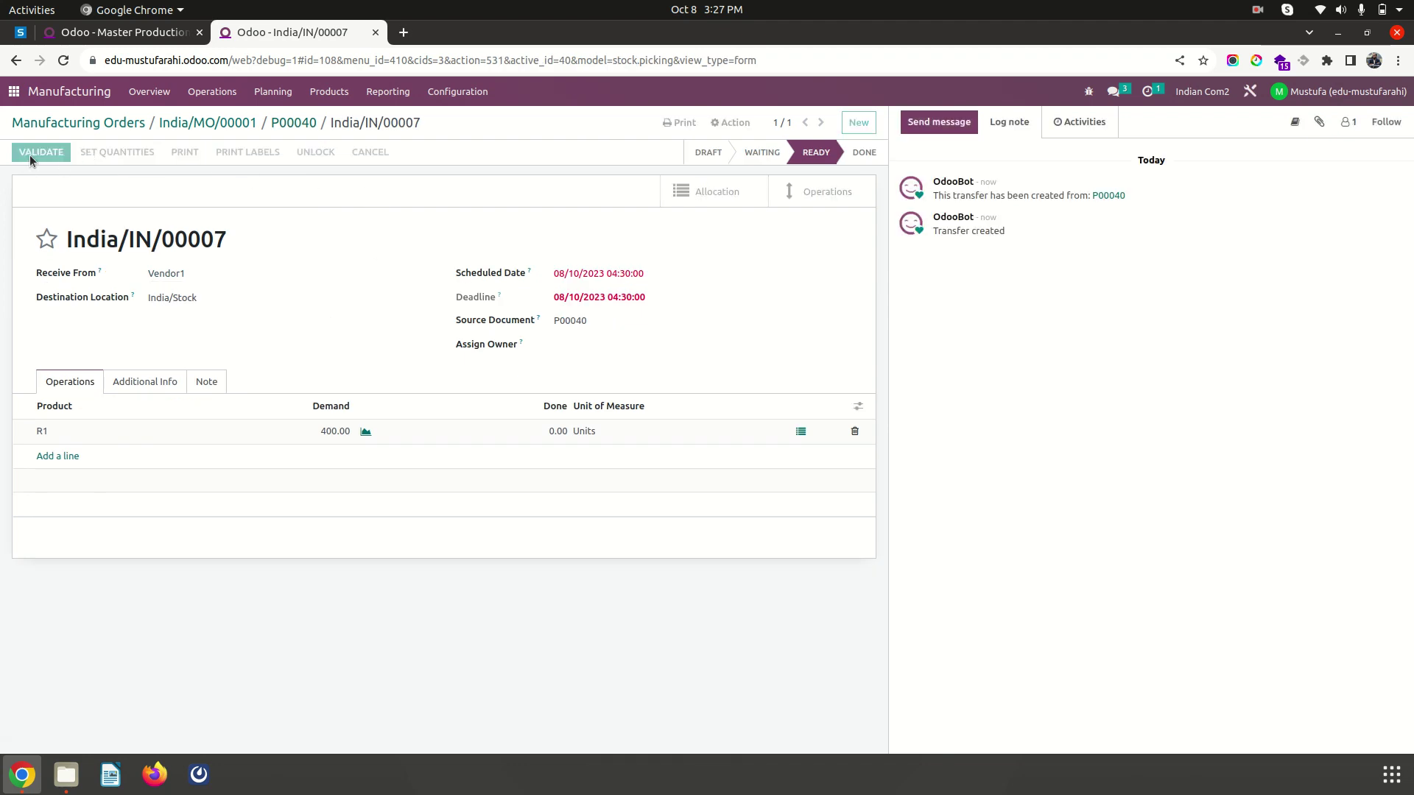
{"action": "left_click", "coordinate": [30, 155]}
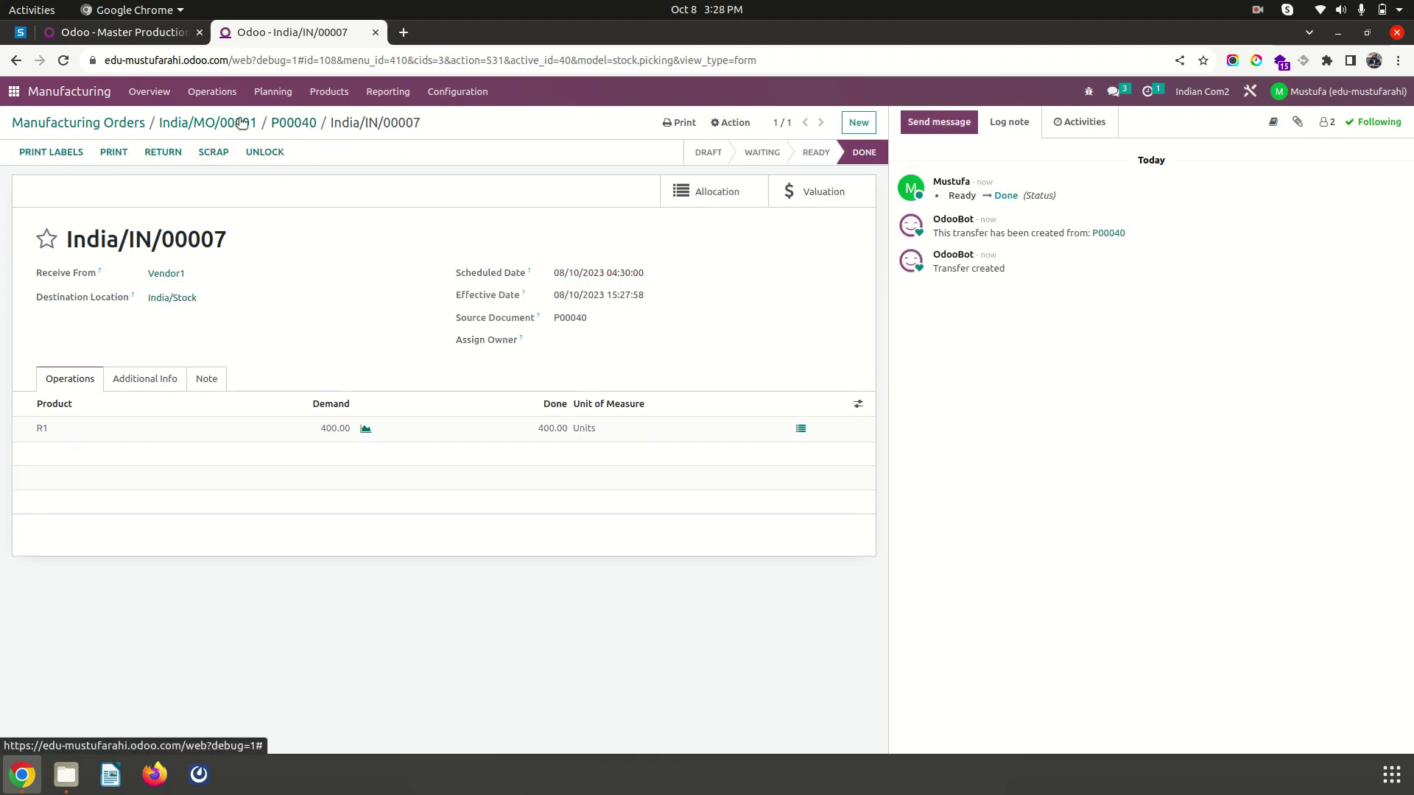
- Return to M1's manufacturing order through the purchase order, and open the forecasted report for component R2
{"action": "left_click", "coordinate": [293, 122]}
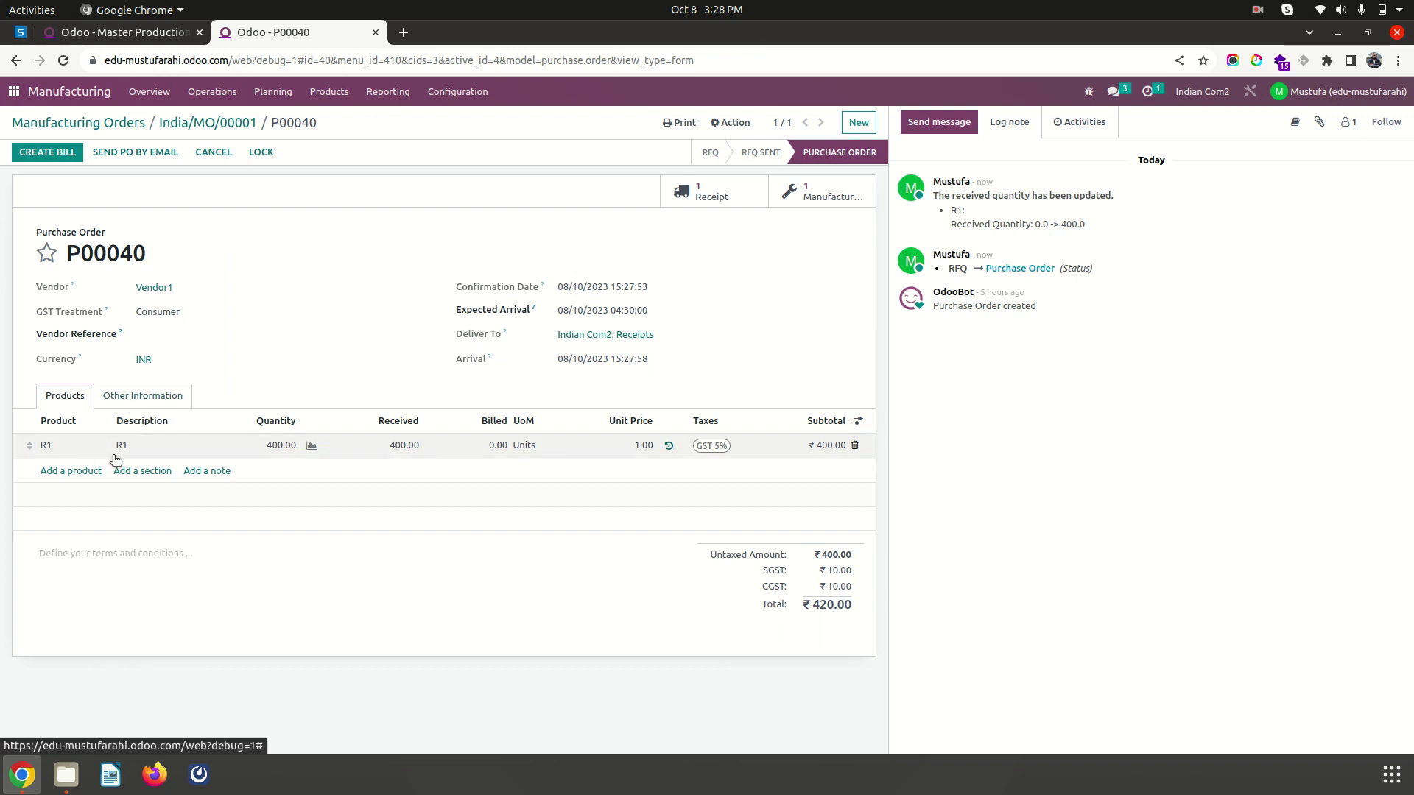
{"action": "left_click", "coordinate": [210, 122]}
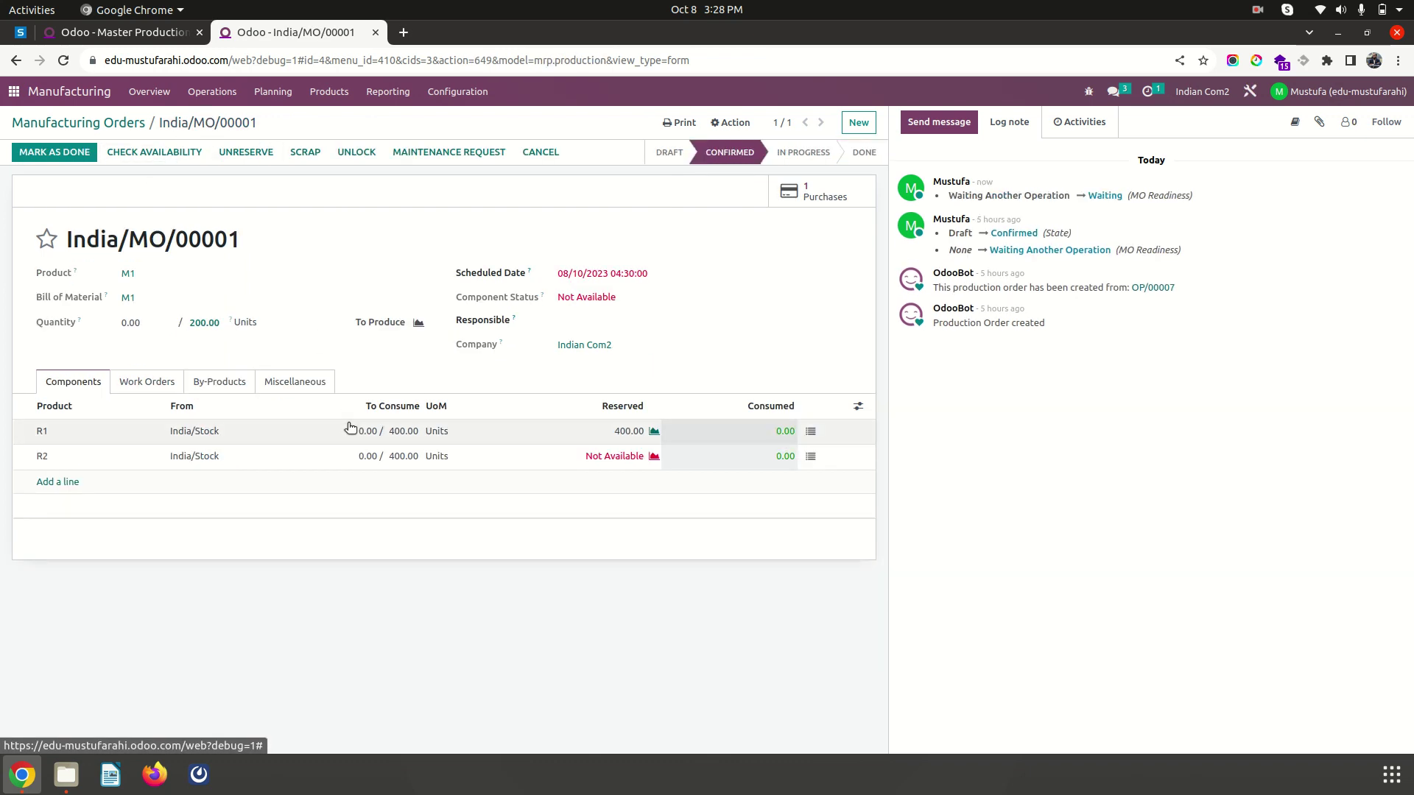
{"action": "left_click", "coordinate": [653, 457]}
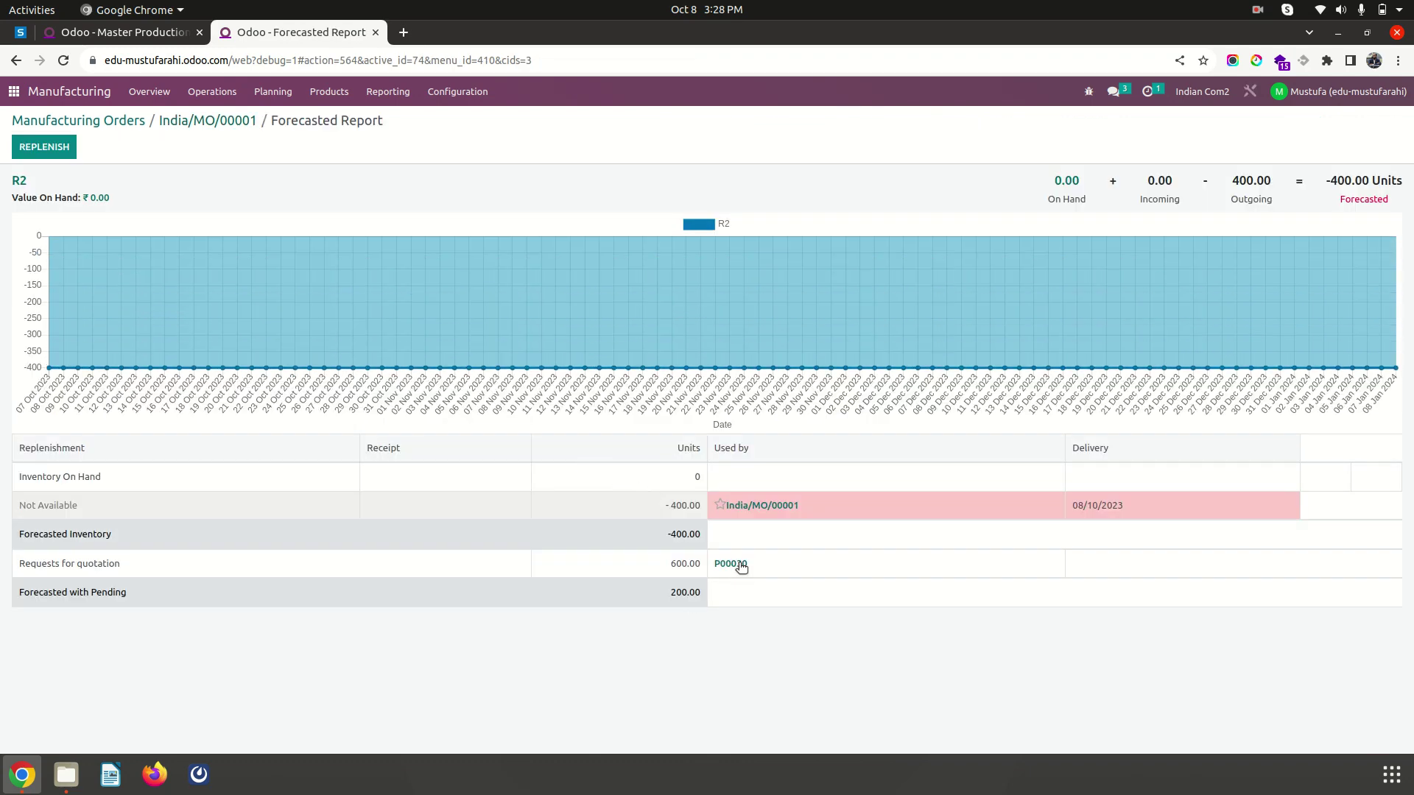
- Open R2's pending request for quotation from the report, delete the ST2 line, and confirm the order
{"action": "left_click", "coordinate": [739, 564]}
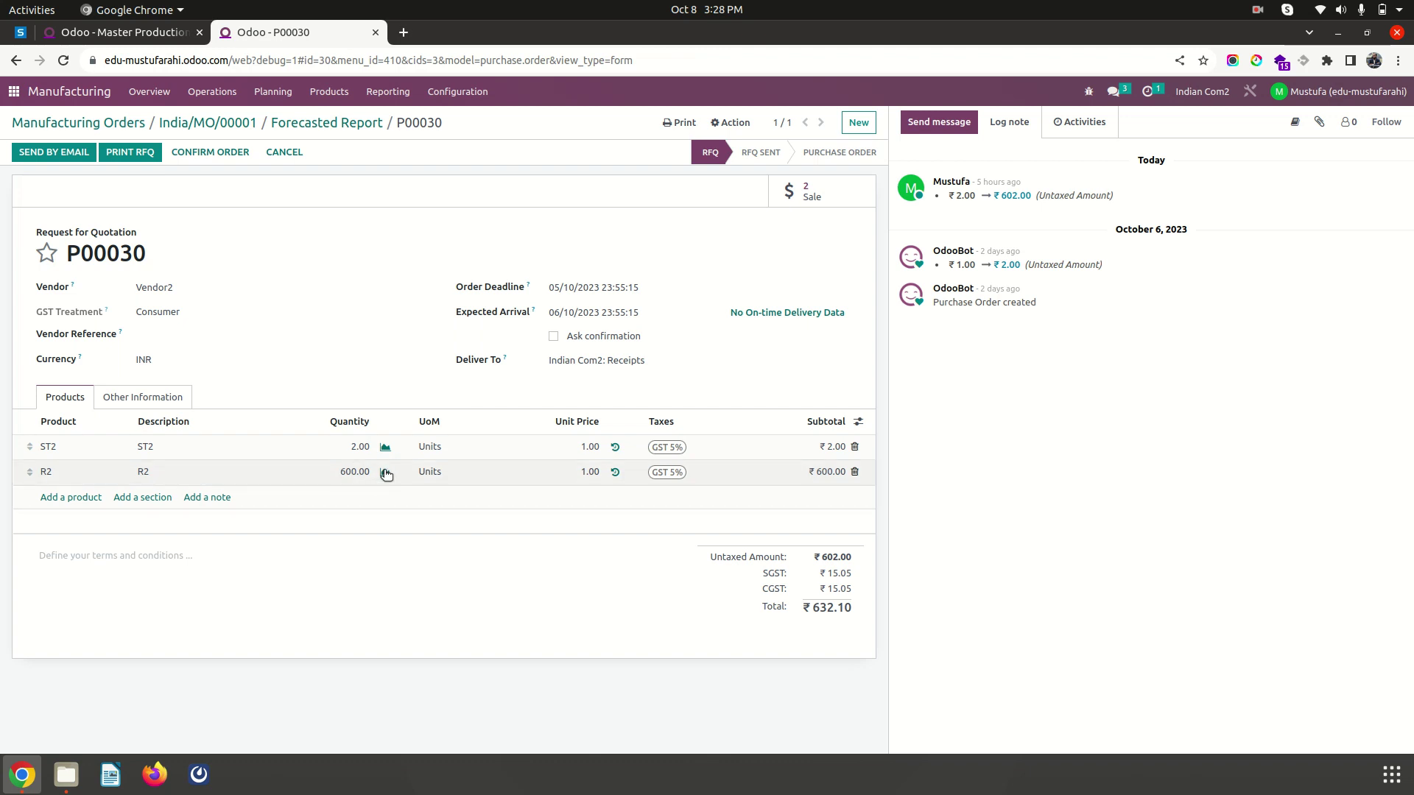
{"action": "left_click", "coordinate": [854, 447]}
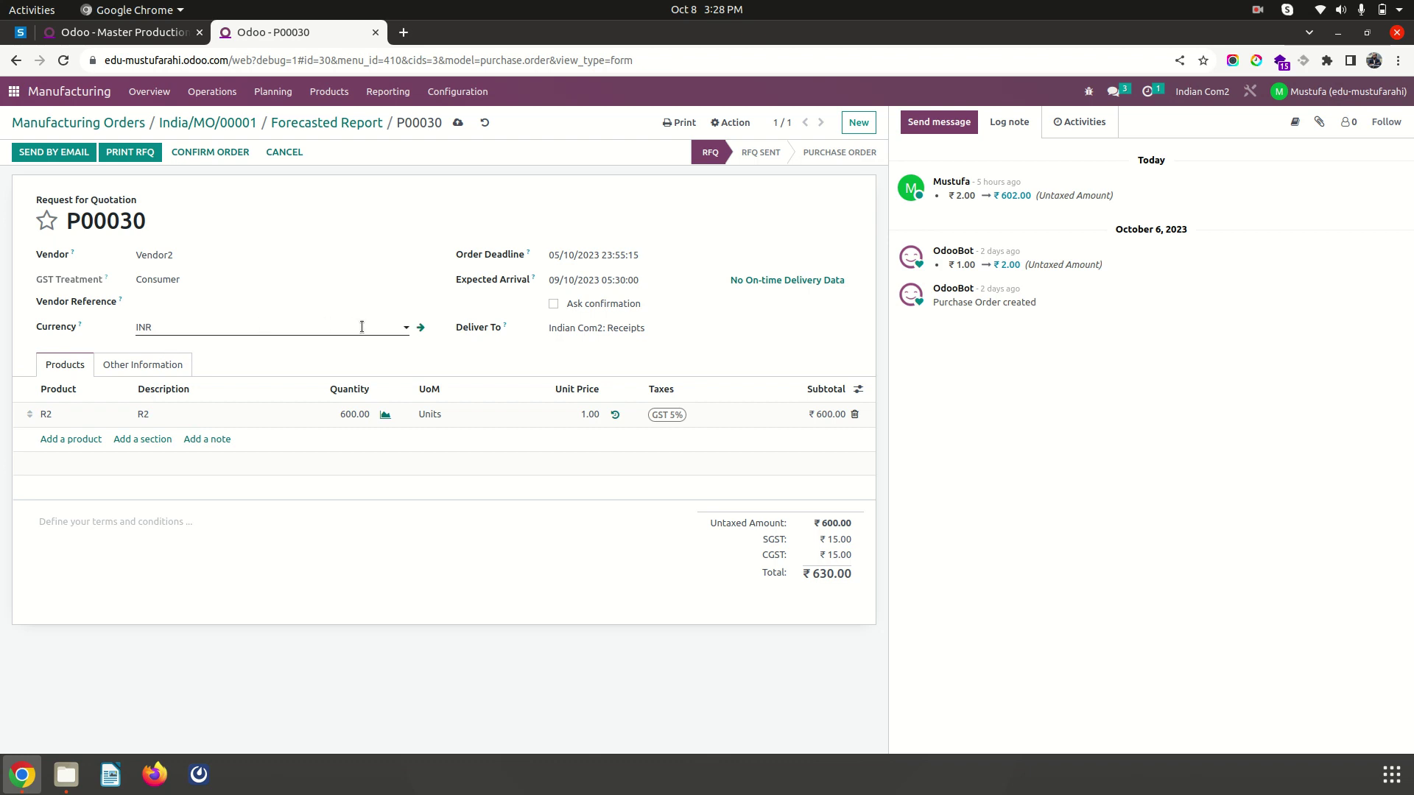
{"action": "left_click", "coordinate": [200, 153]}
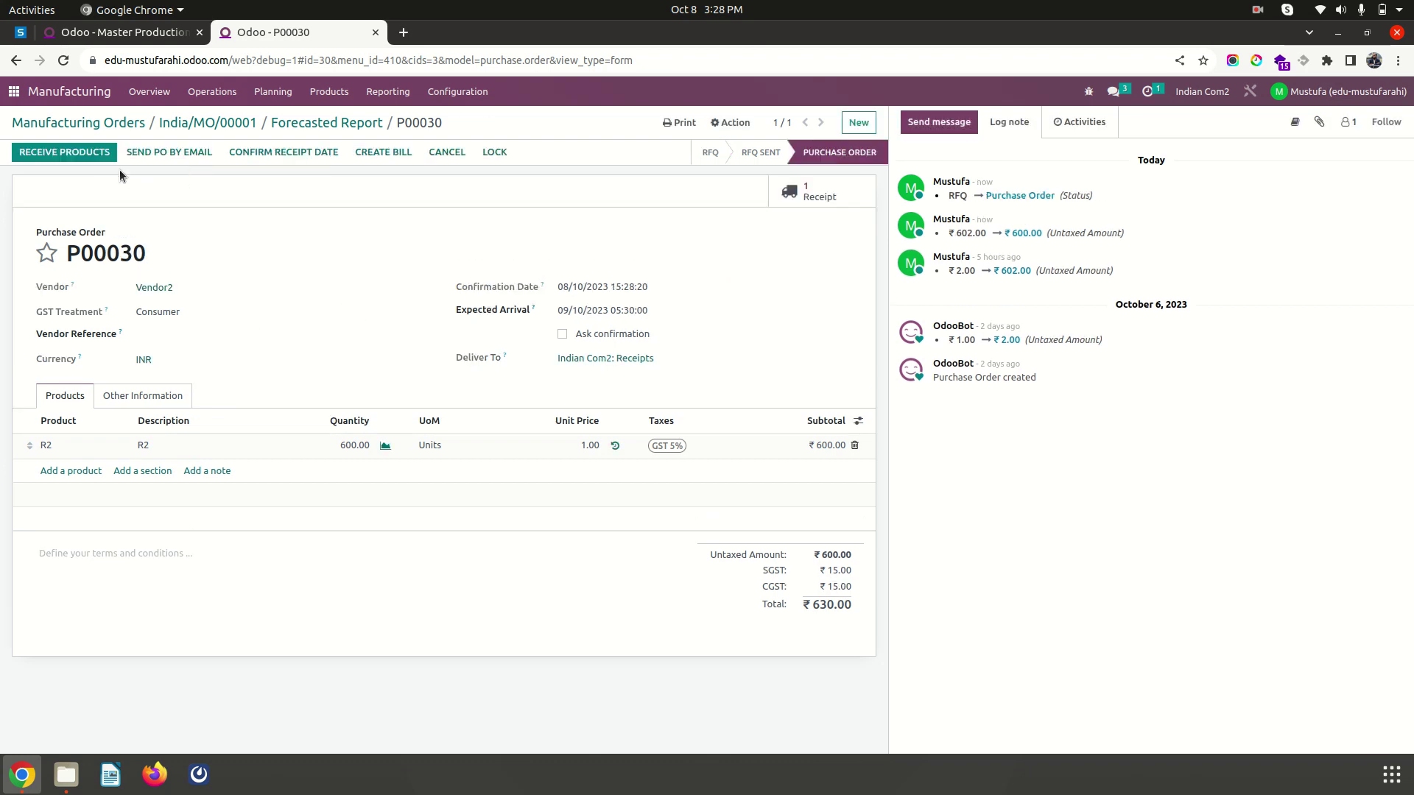
- Receive the R2 purchase with its done quantities set to the demand, validate the receipt, and return to M1's manufacturing order
{"action": "left_click", "coordinate": [92, 156]}
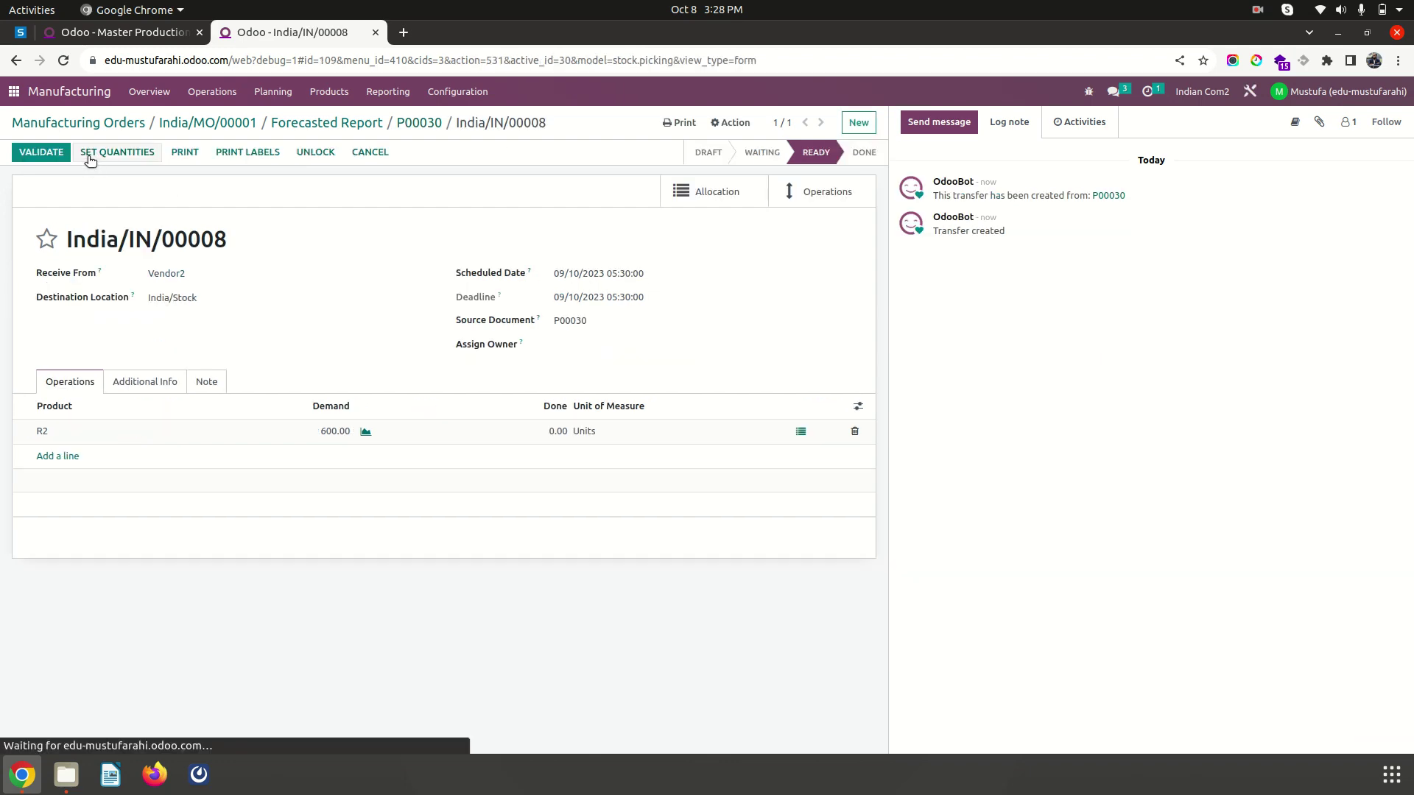
{"action": "left_click", "coordinate": [90, 156]}
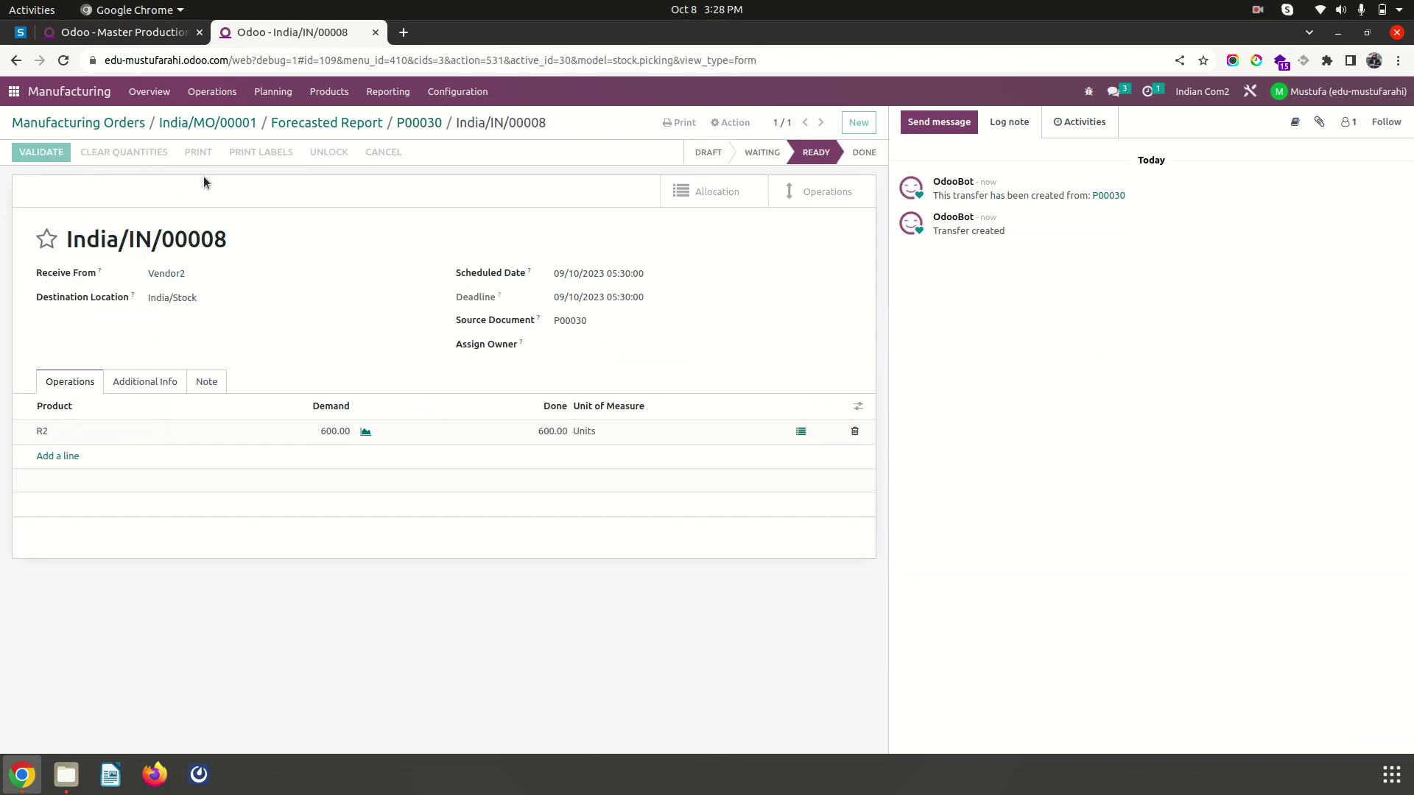
{"action": "left_click", "coordinate": [224, 127]}
{"action": "left_click", "coordinate": [221, 122]}
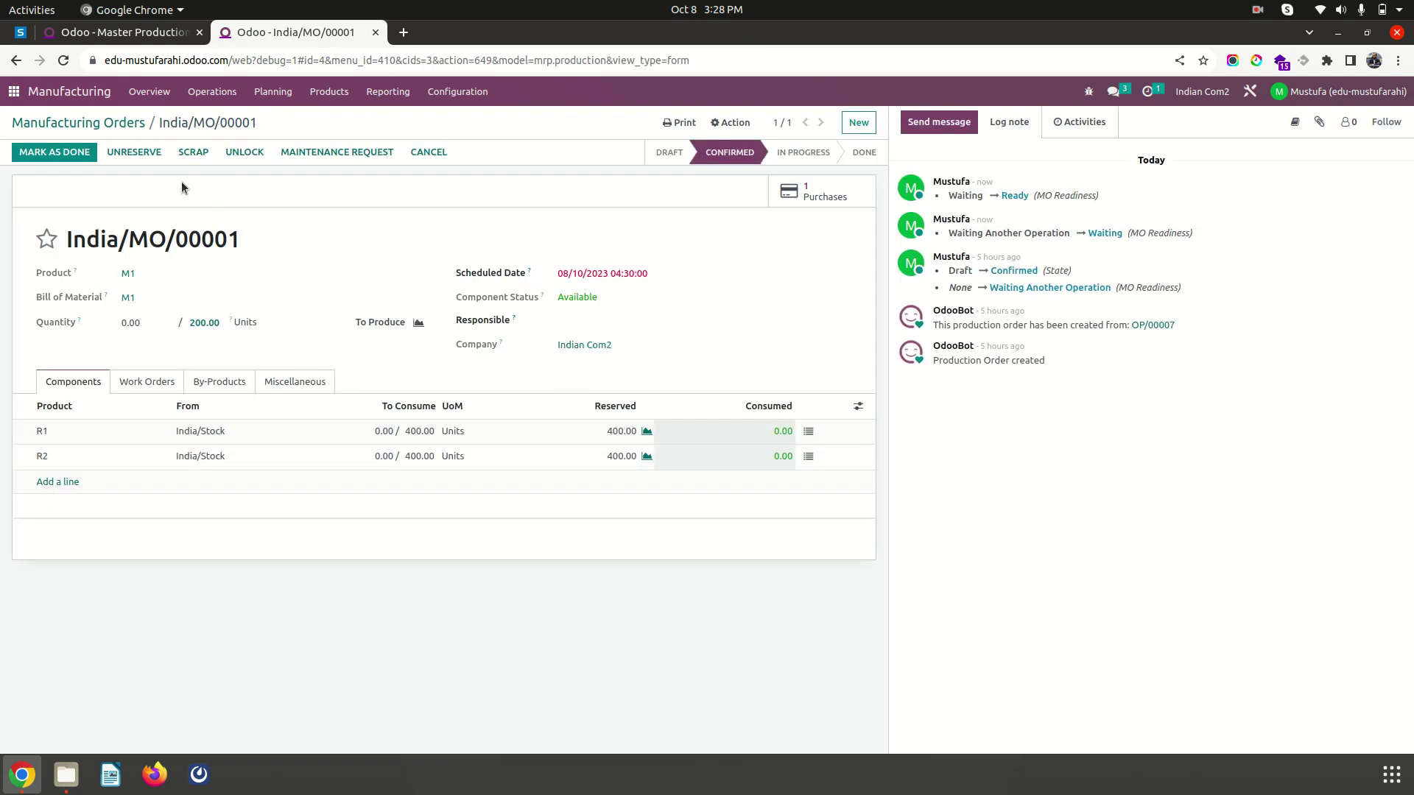
- Check the Master Production Schedule, and start a new manufacturing order for product M1 scheduled for 15/11/2023
{"action": "left_click", "coordinate": [143, 35]}
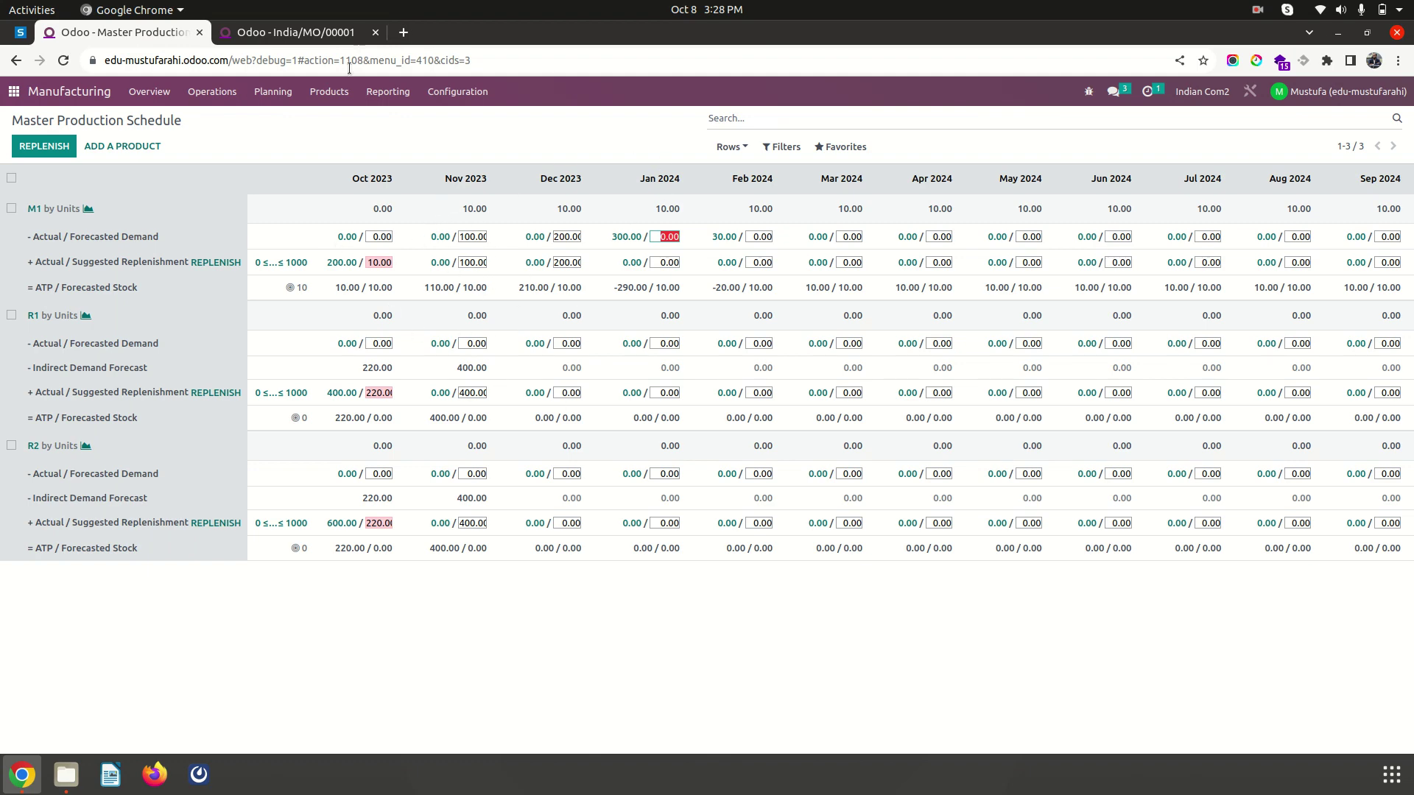
{"action": "left_click", "coordinate": [294, 33]}
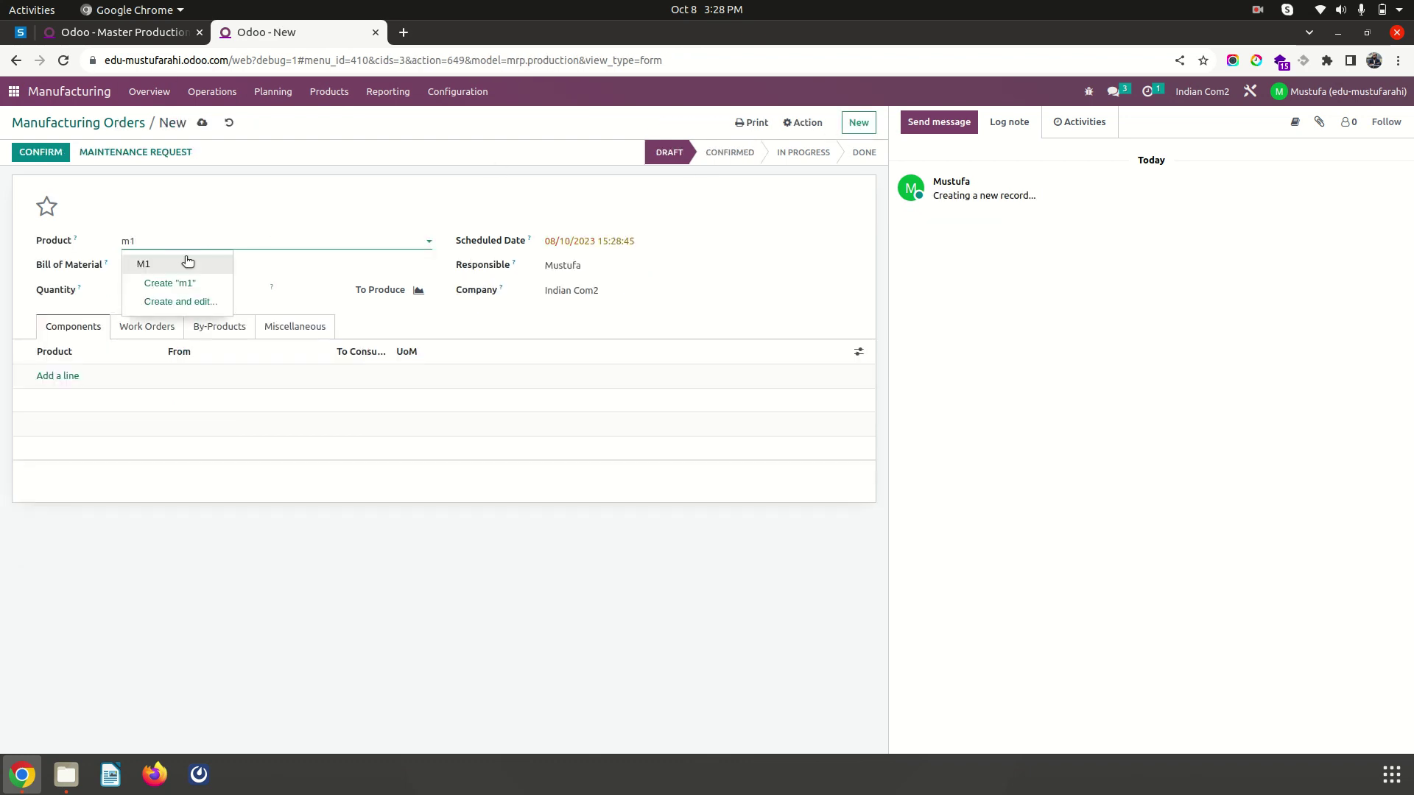
{"action": "left_click", "coordinate": [184, 262]}
{"action": "left_click", "coordinate": [610, 241]}
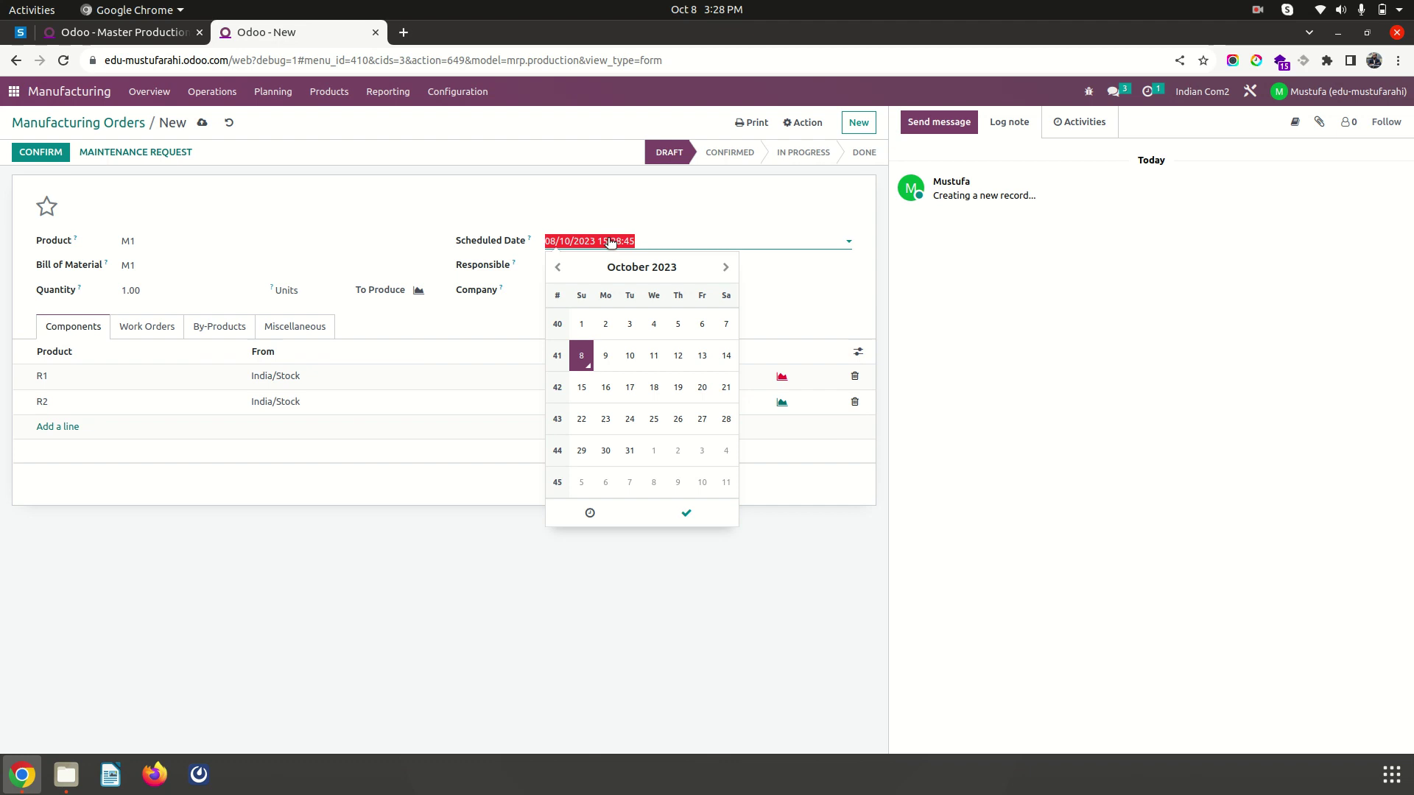
{"action": "left_click", "coordinate": [725, 267]}
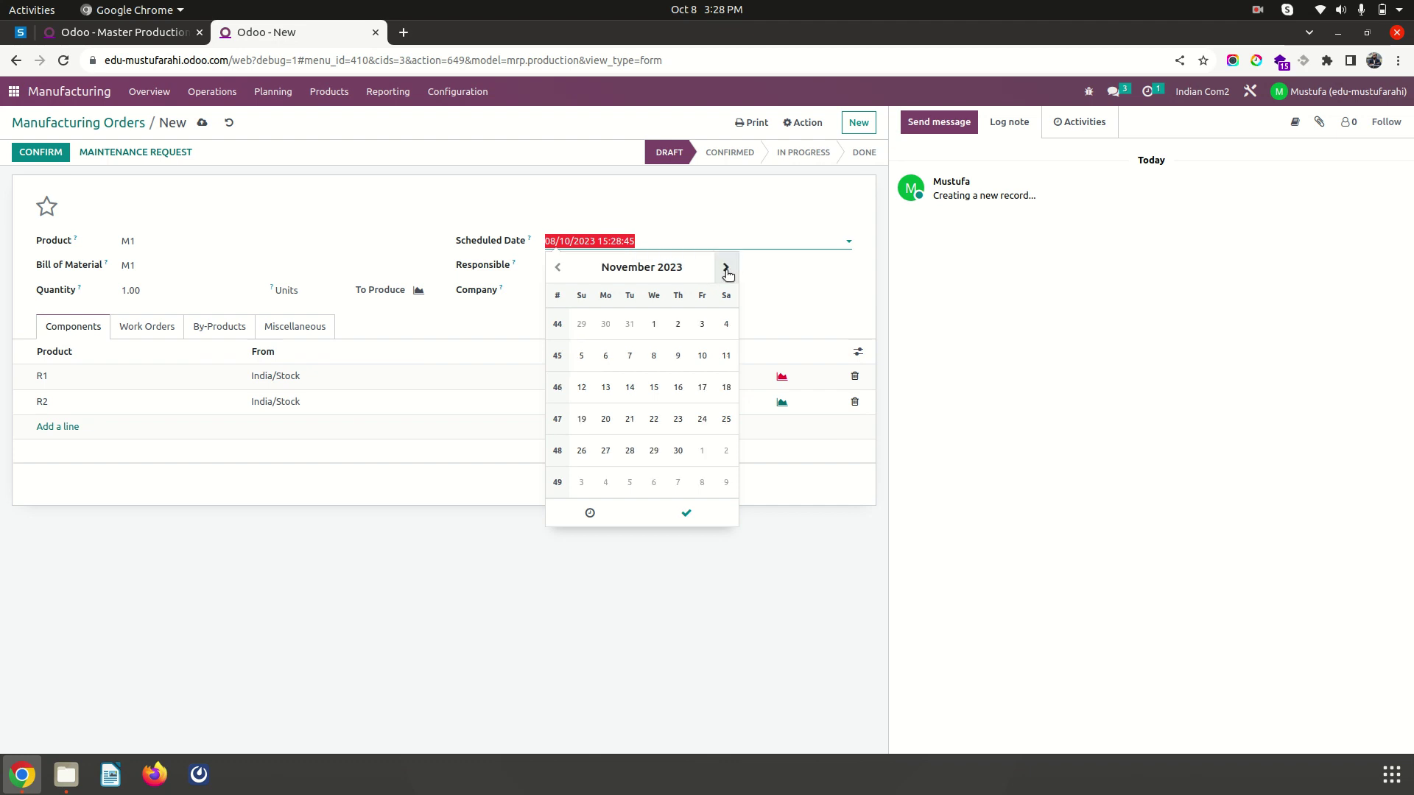
{"action": "left_click", "coordinate": [654, 387]}
{"action": "left_click", "coordinate": [505, 193]}
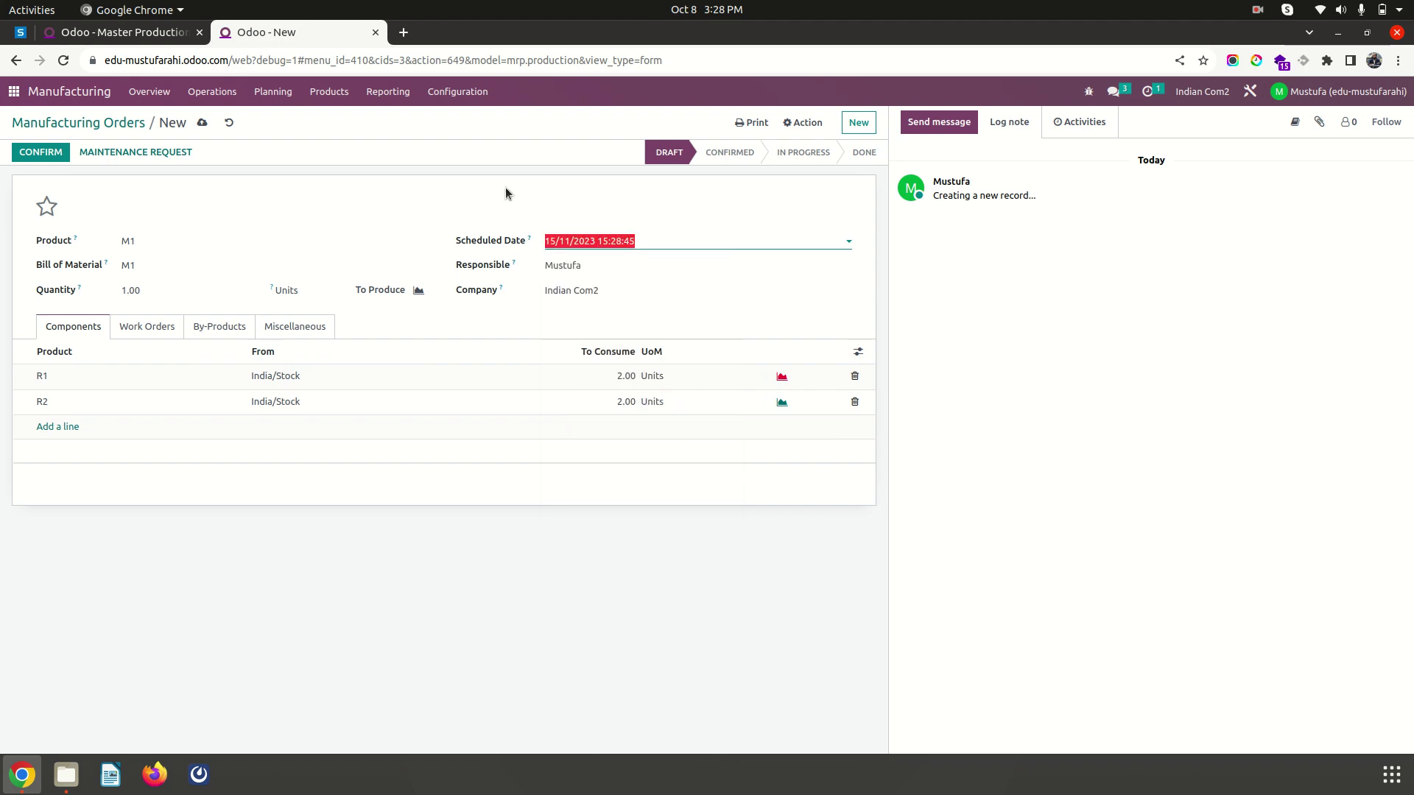
- Set the new M1 manufacturing order's quantity to 50 units, save the order, and confirm it
{"action": "left_click", "coordinate": [149, 290]}
{"action": "type", "text": "50"}
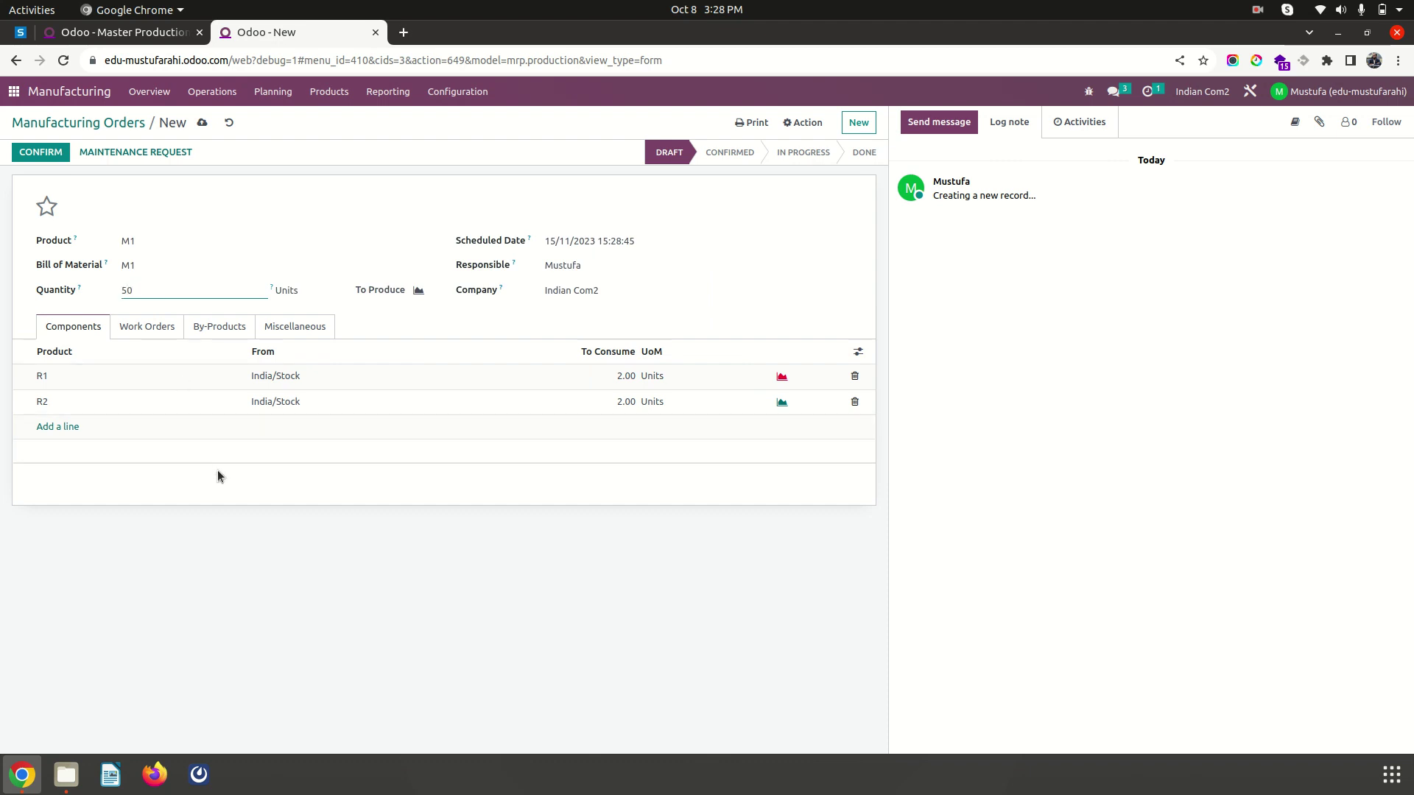
{"action": "left_click", "coordinate": [221, 472]}
{"action": "left_click", "coordinate": [202, 122]}
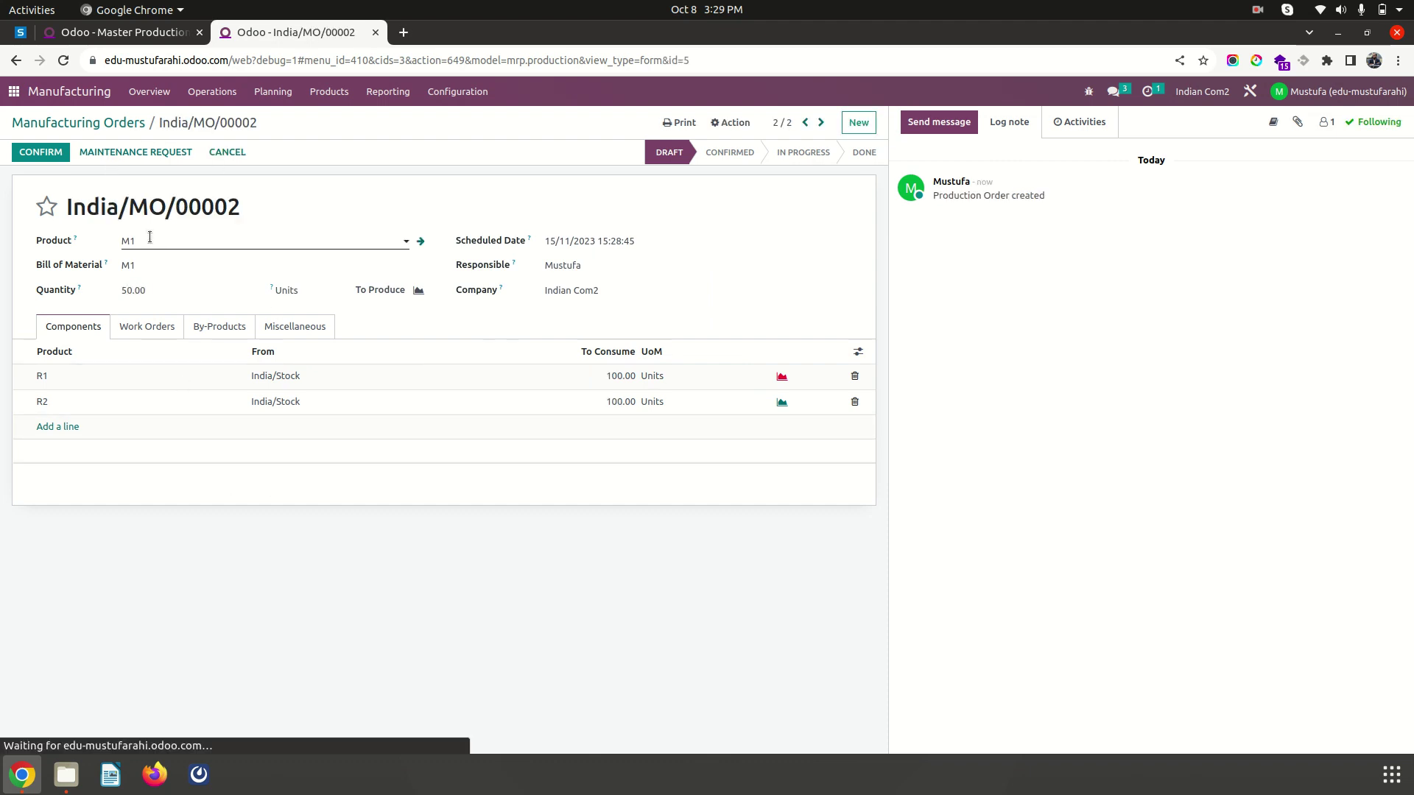
{"action": "left_click", "coordinate": [38, 156]}
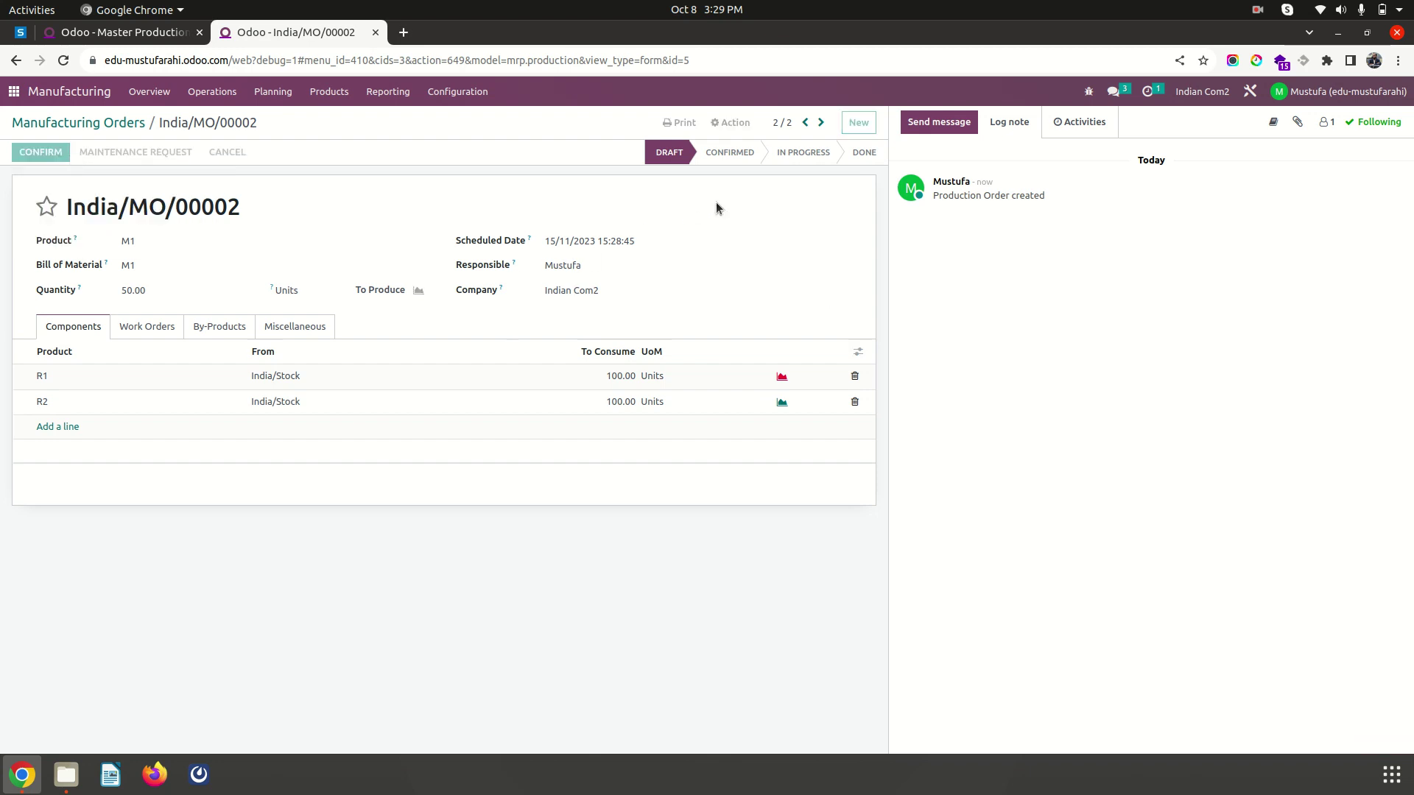
- Review the R1 purchase request linked to the new manufacturing order, and go back to the manufacturing orders list
{"action": "left_click", "coordinate": [826, 192]}
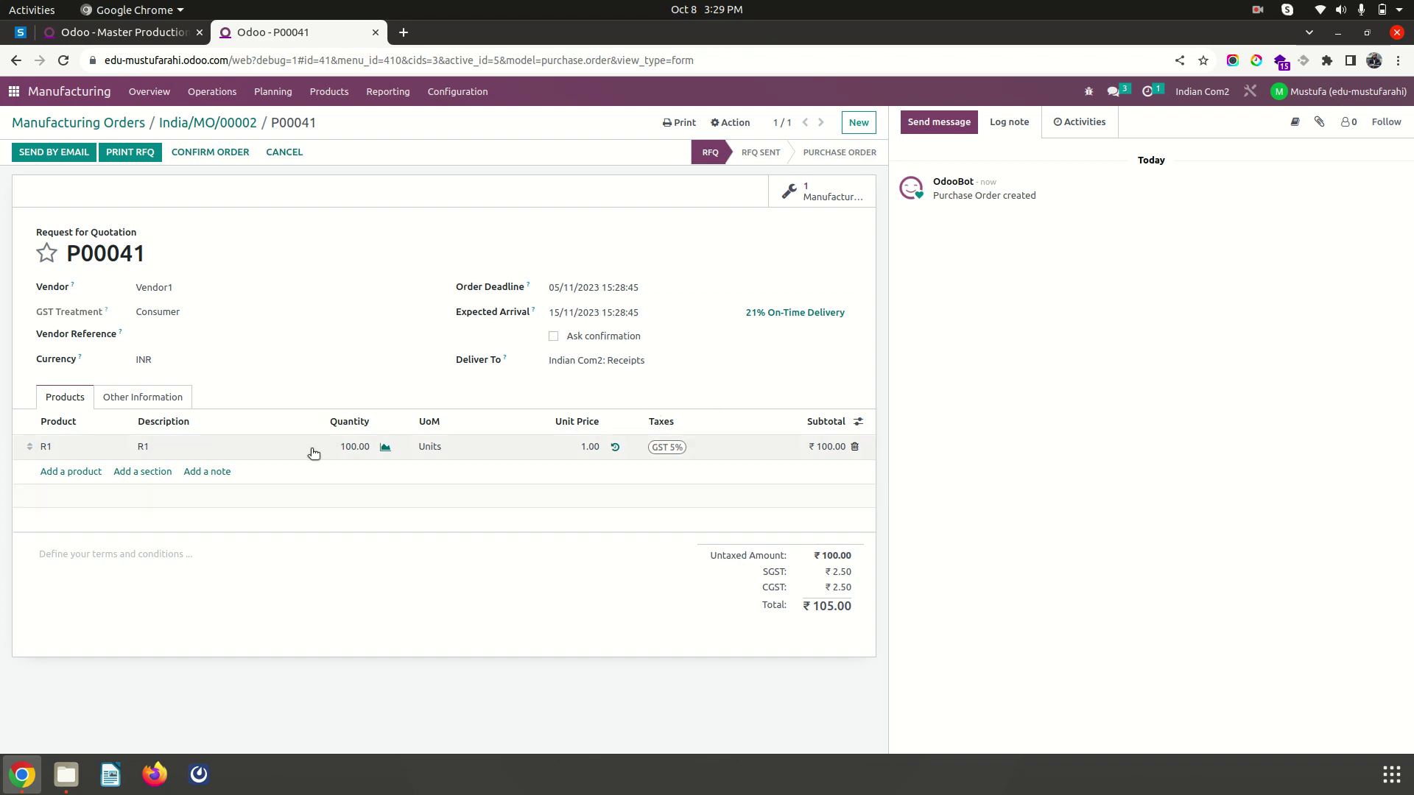
{"action": "left_click", "coordinate": [227, 127]}
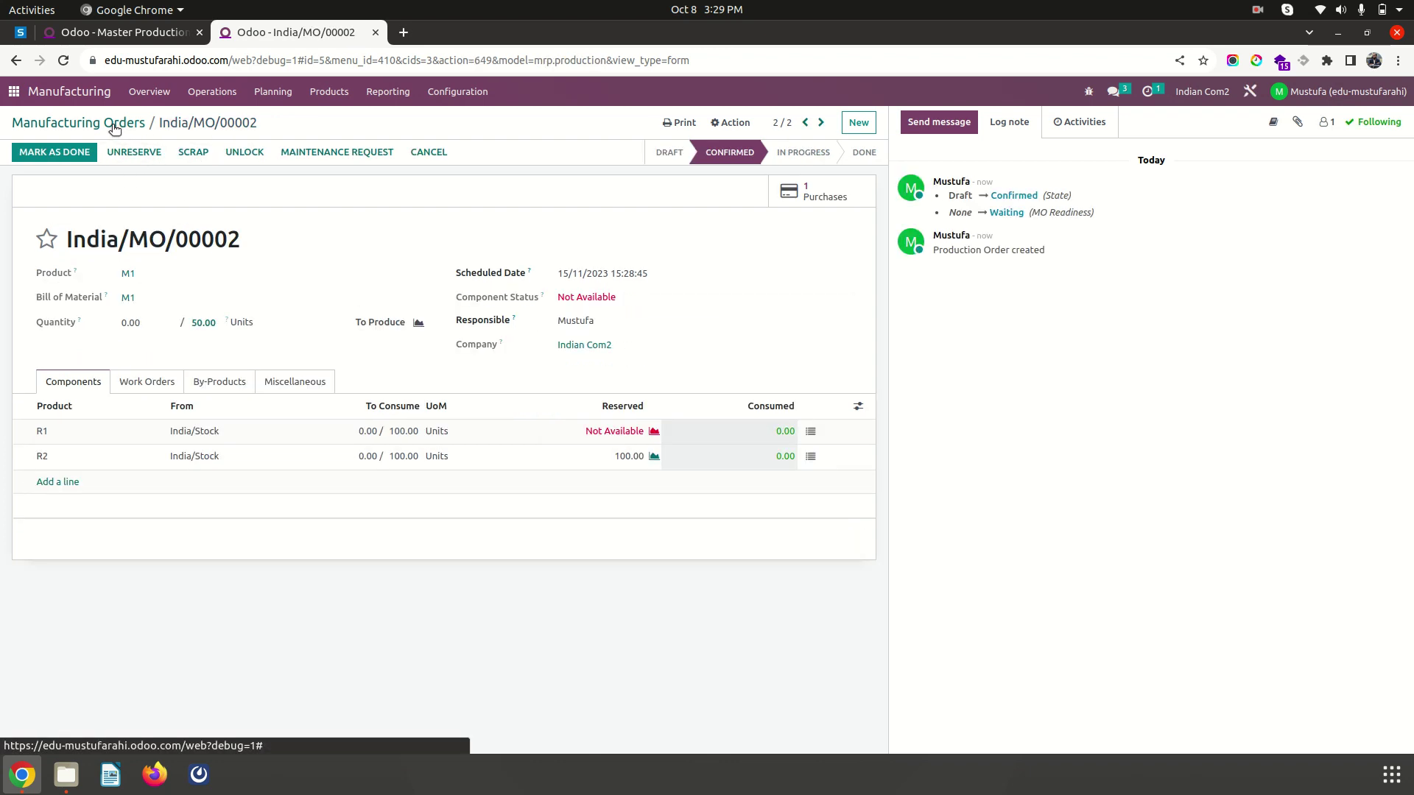
{"action": "left_click", "coordinate": [112, 126]}
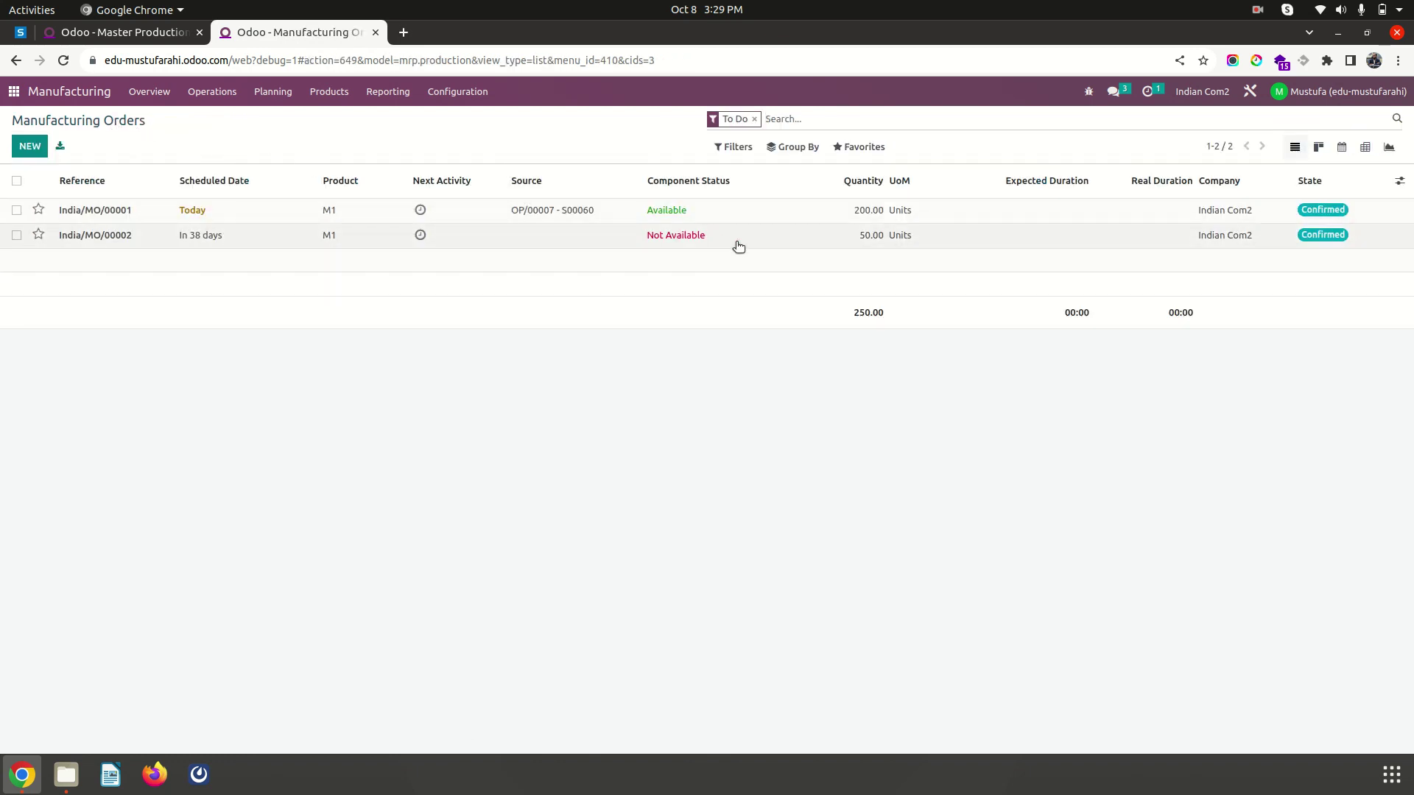
- Reload the Master Production Schedule to examine the November replenishment of M1 and its components
{"action": "left_click", "coordinate": [175, 34]}
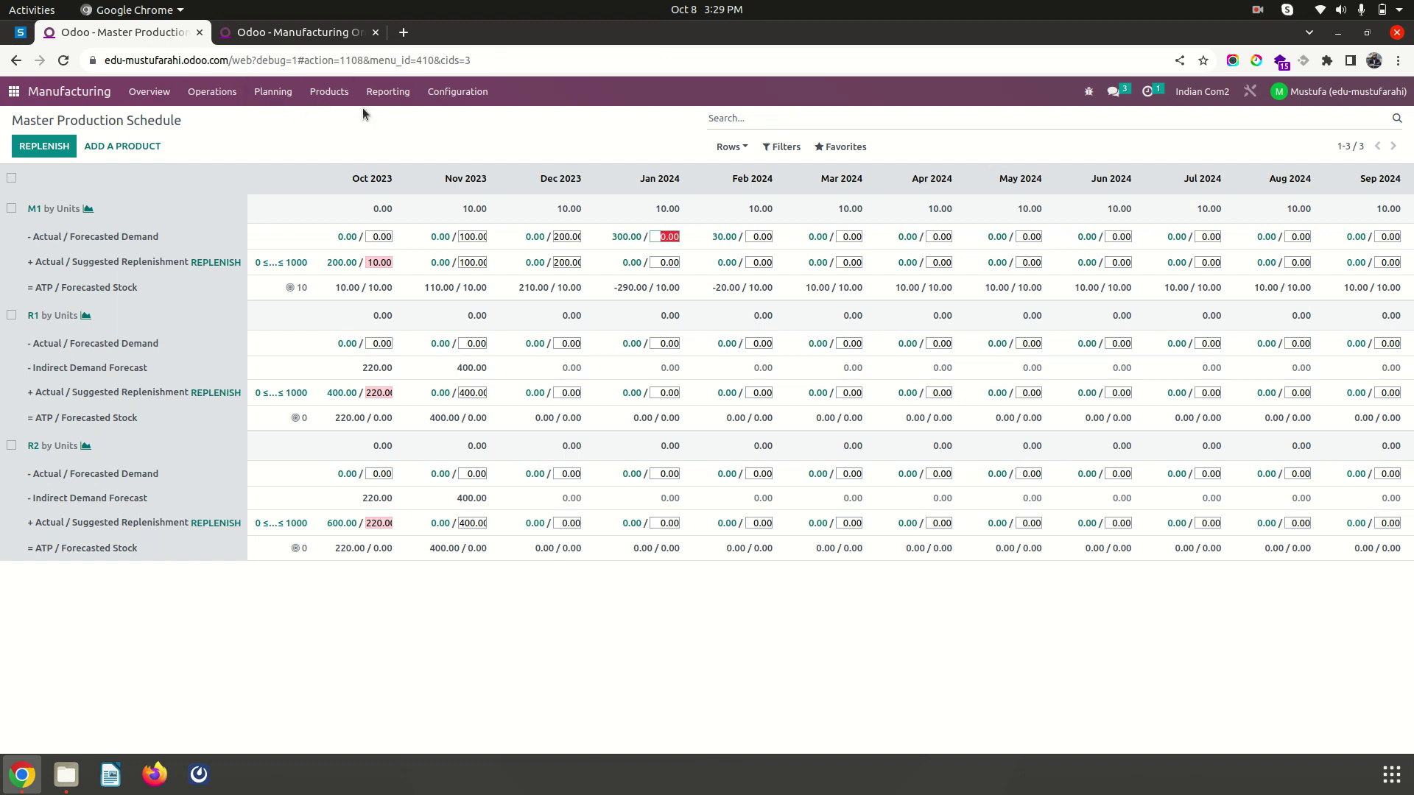
{"action": "left_click", "coordinate": [323, 60]}
{"action": "left_click", "coordinate": [235, 88]}
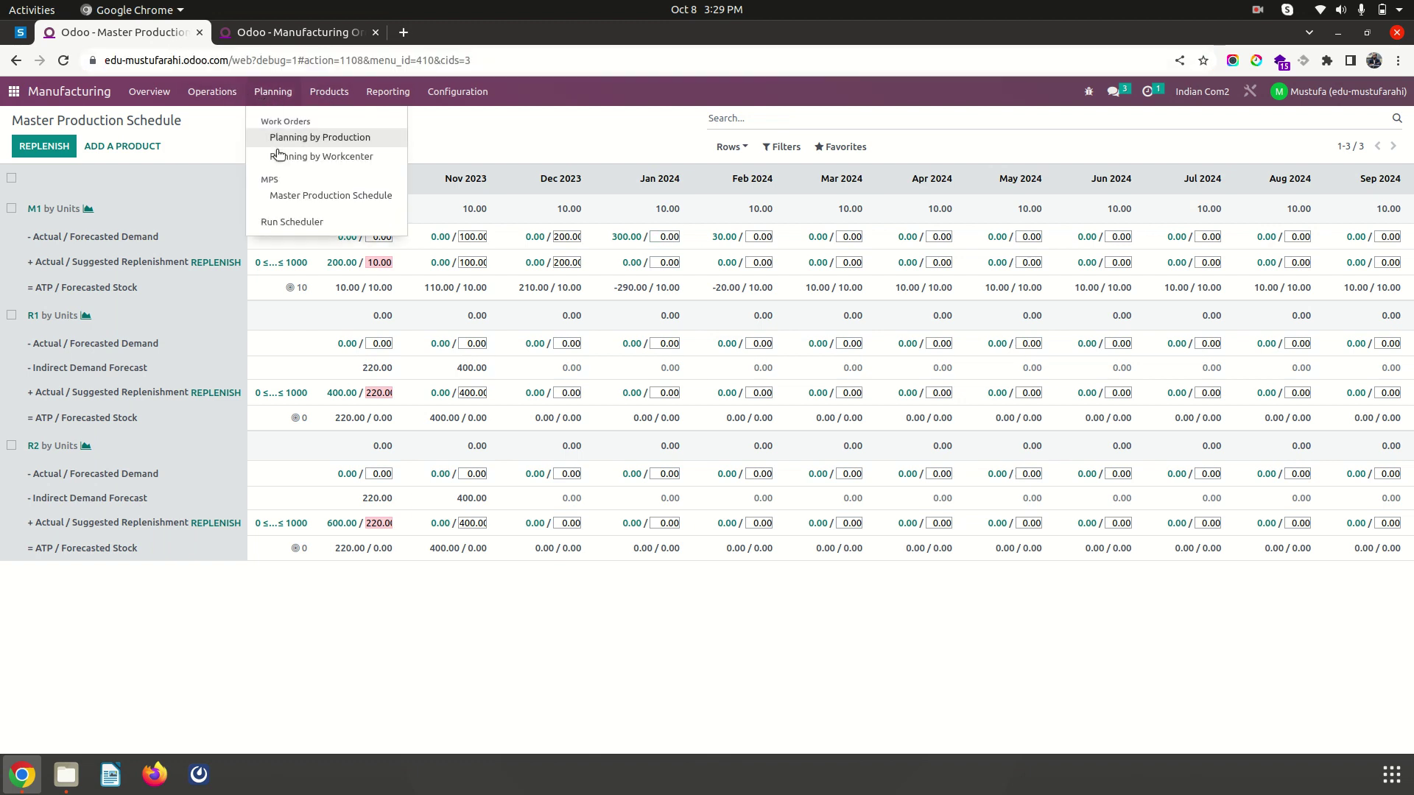
{"action": "left_click", "coordinate": [291, 198]}
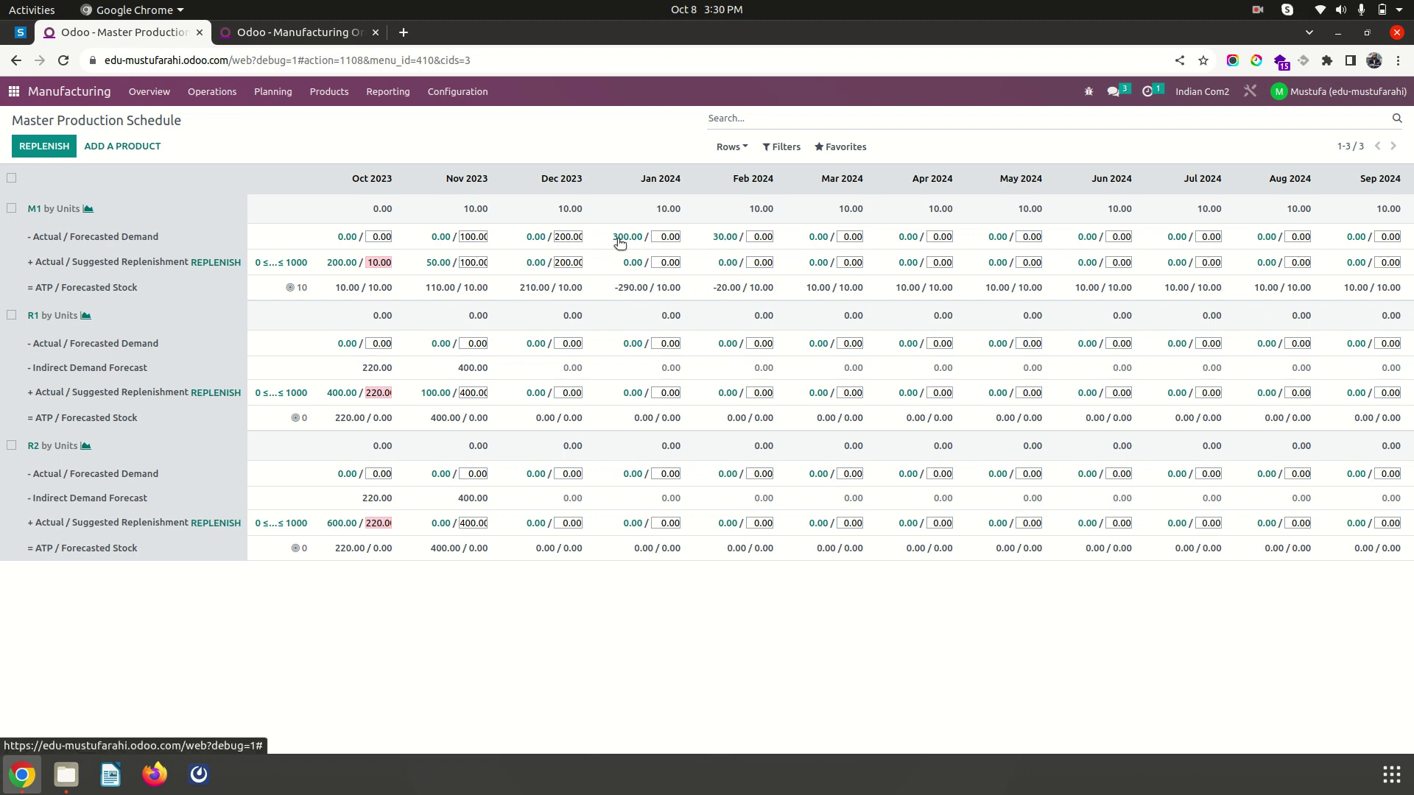
- Review the unfiltered manufacturing orders list and the delivery dates of the two sales orders created on 08/10/2023
{"action": "left_click", "coordinate": [297, 31]}
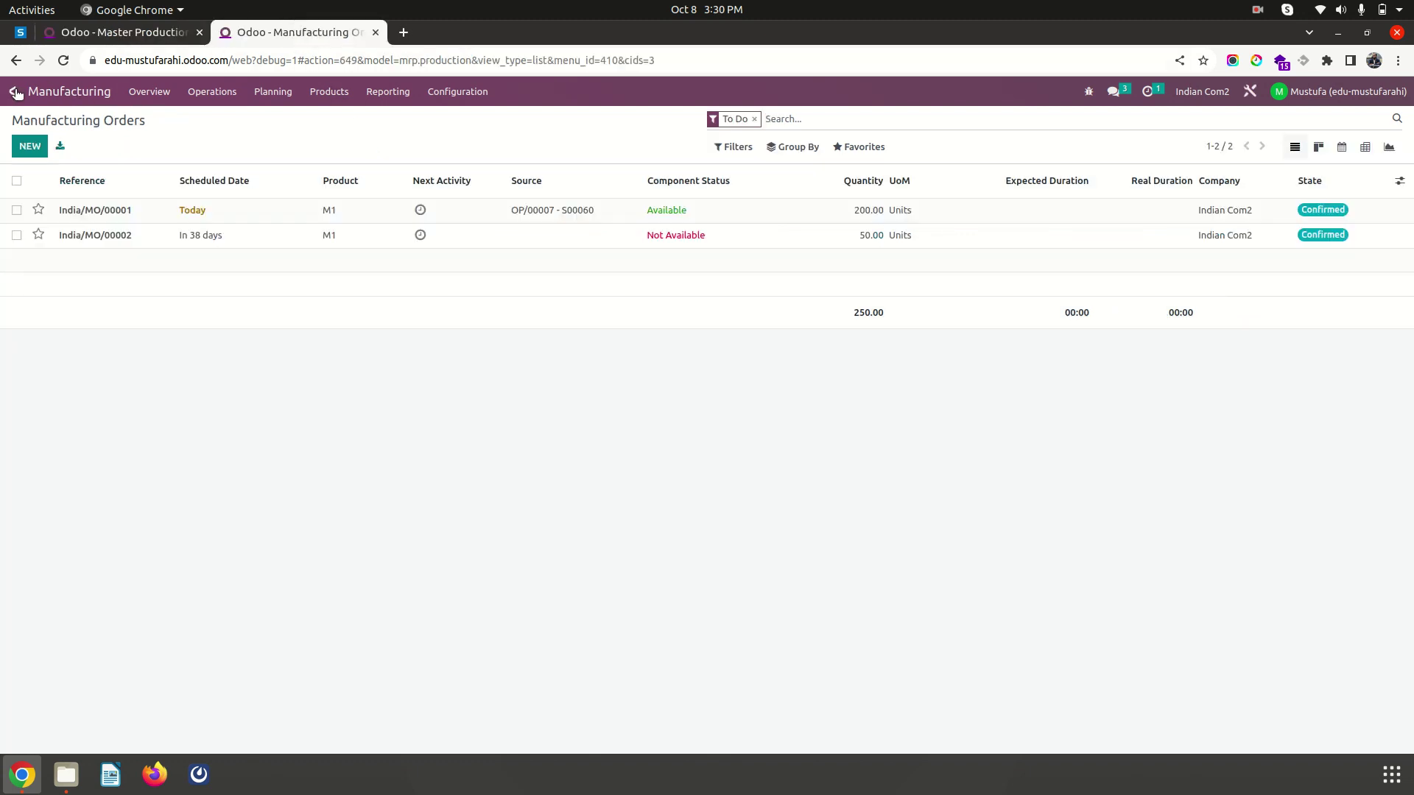
{"action": "left_click", "coordinate": [754, 119]}
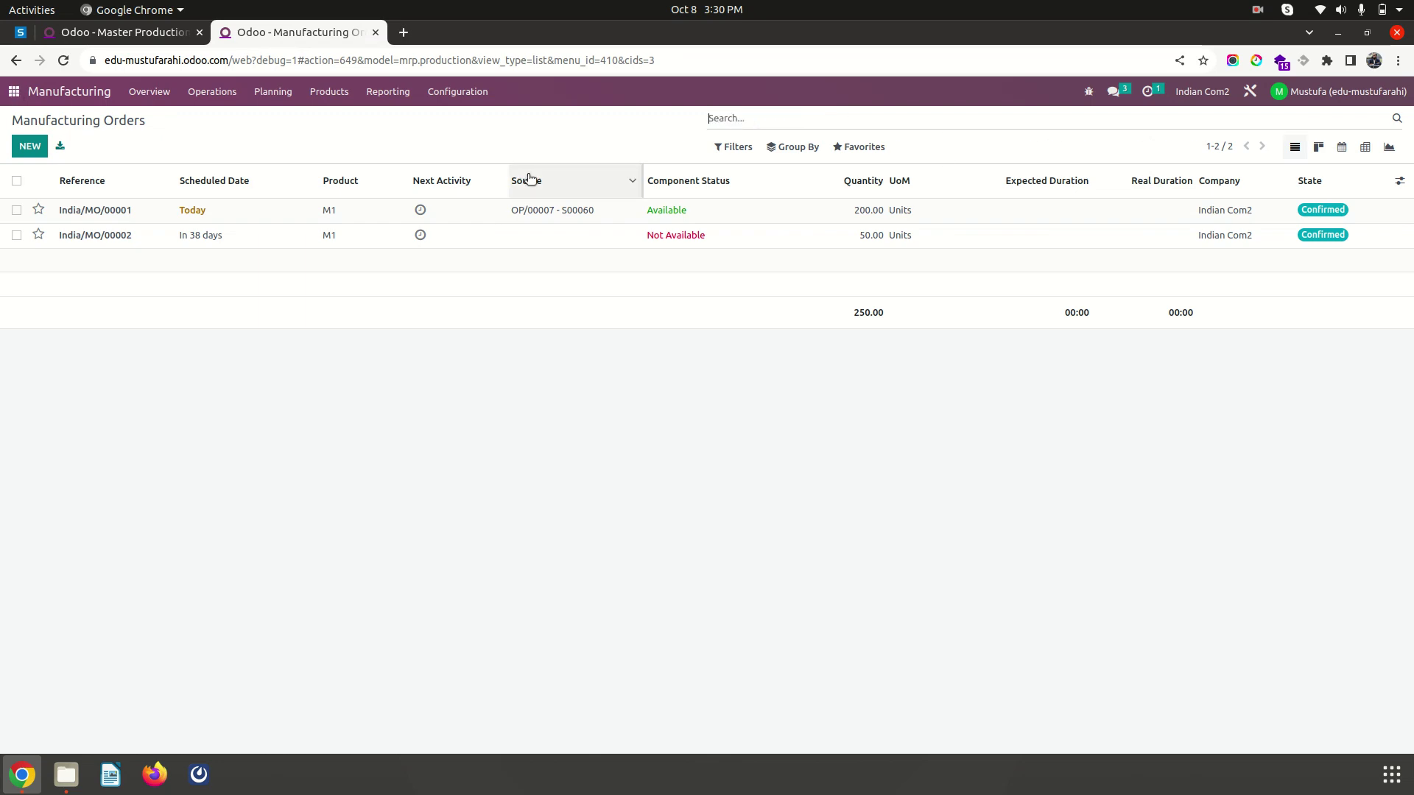
{"action": "left_click", "coordinate": [14, 92]}
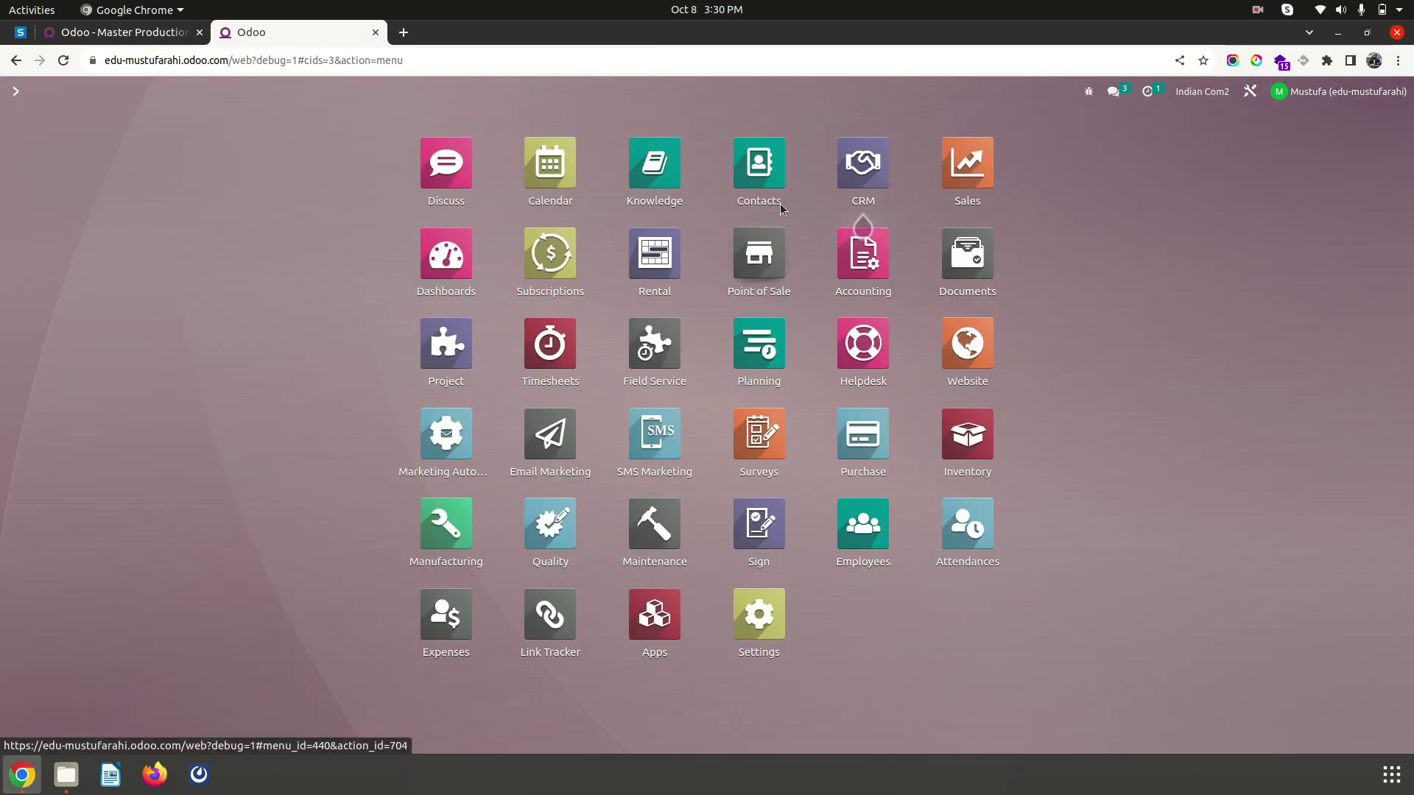
{"action": "left_click", "coordinate": [938, 186]}
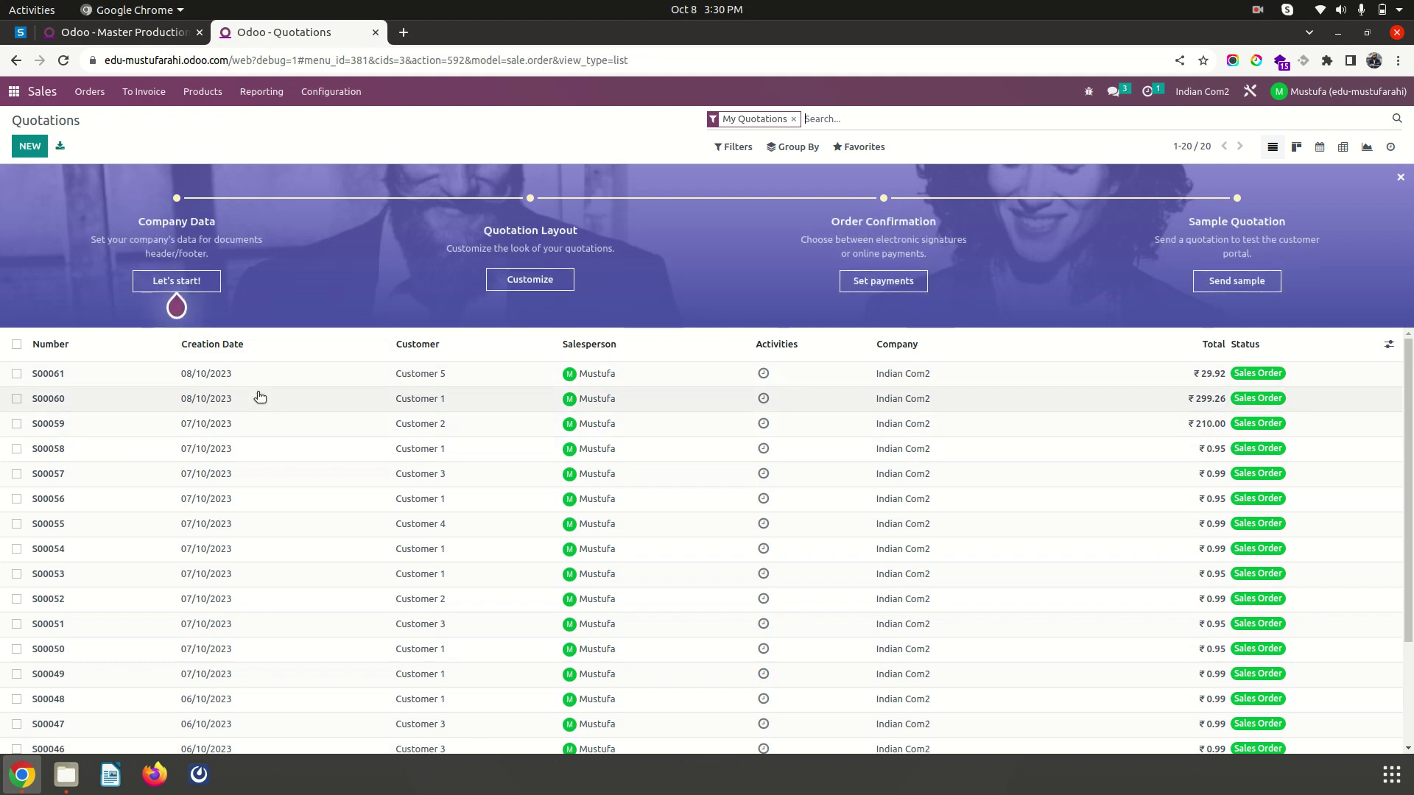
{"action": "left_click", "coordinate": [232, 402]}
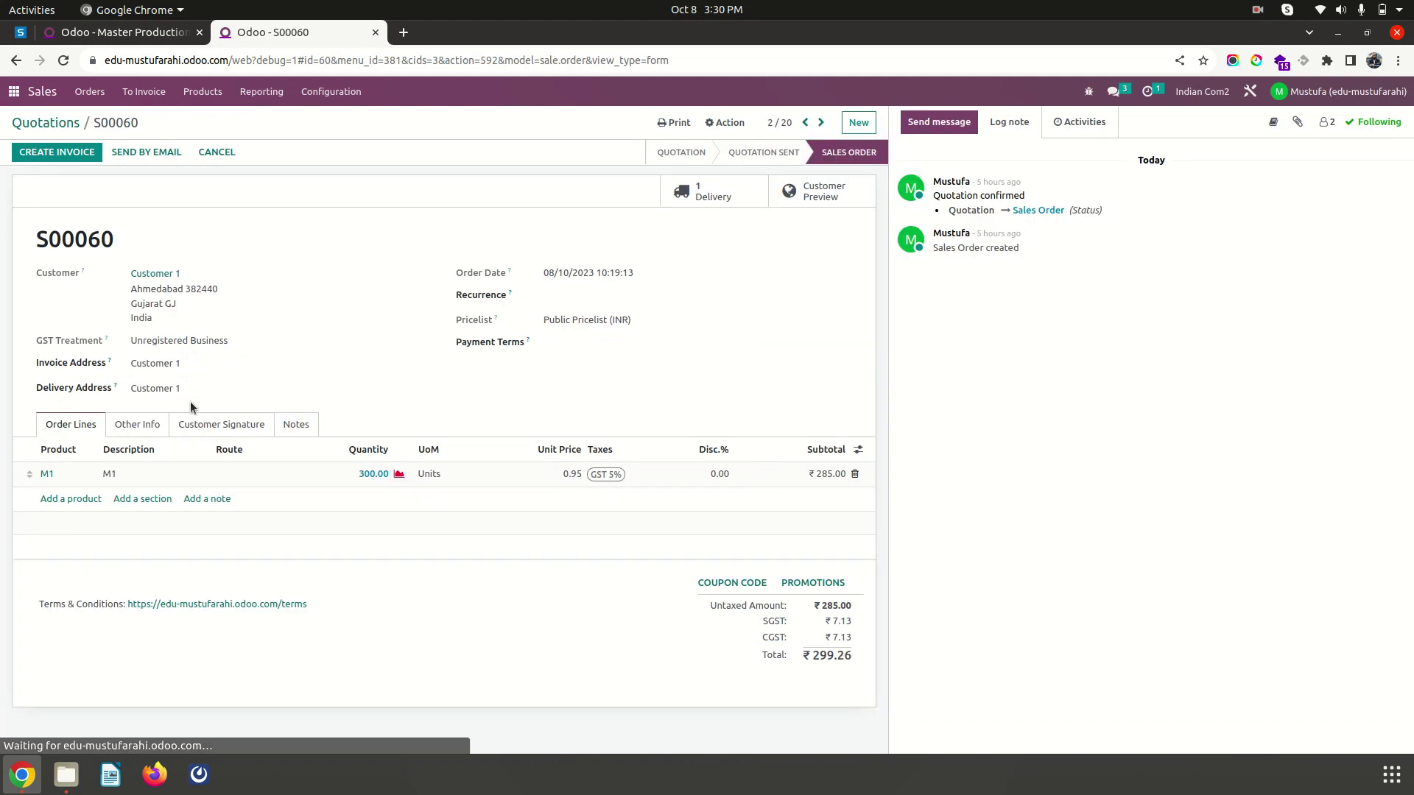
{"action": "left_click", "coordinate": [137, 427]}
{"action": "scroll", "coordinate": [183, 602], "scroll_direction": "down", "scroll_amount": 3}
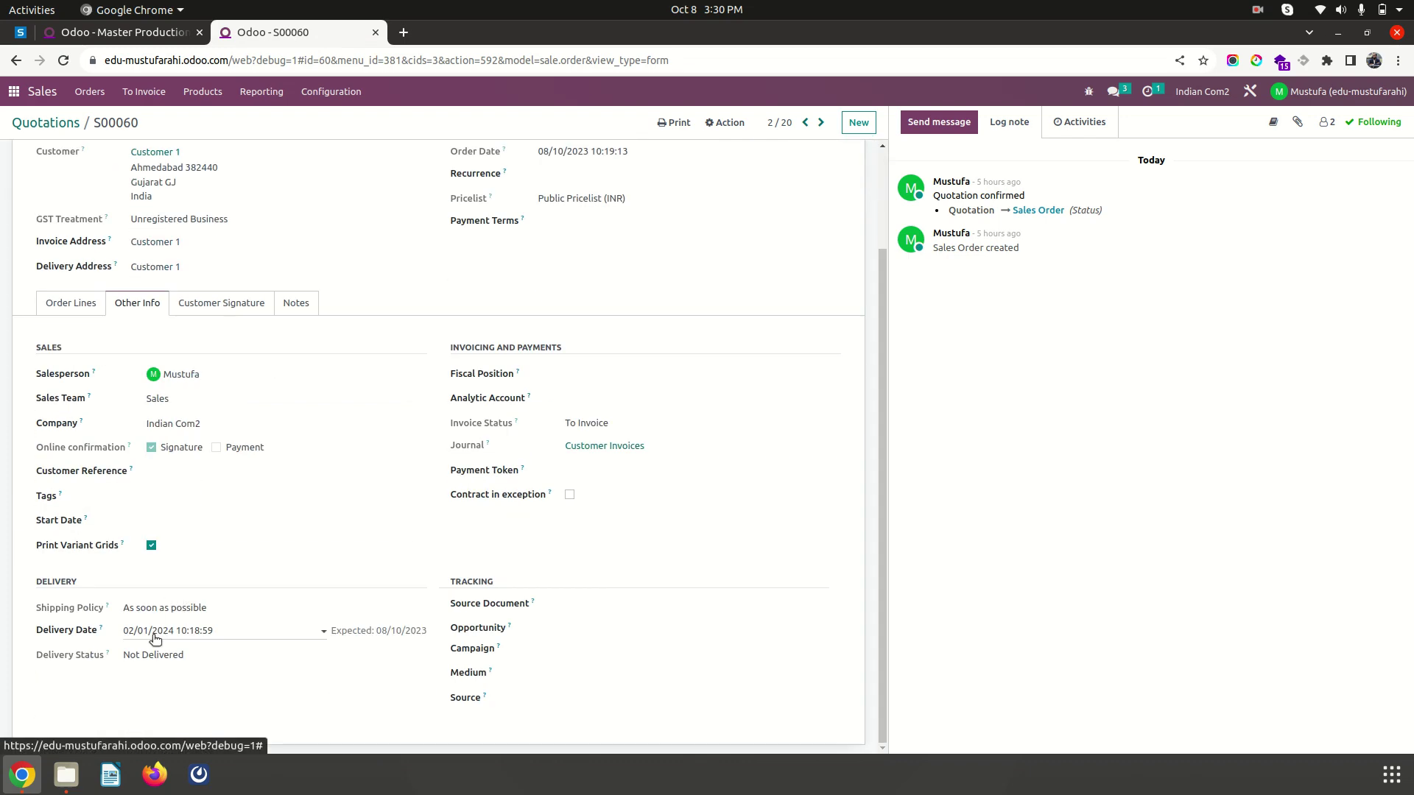
{"action": "left_click", "coordinate": [804, 122]}
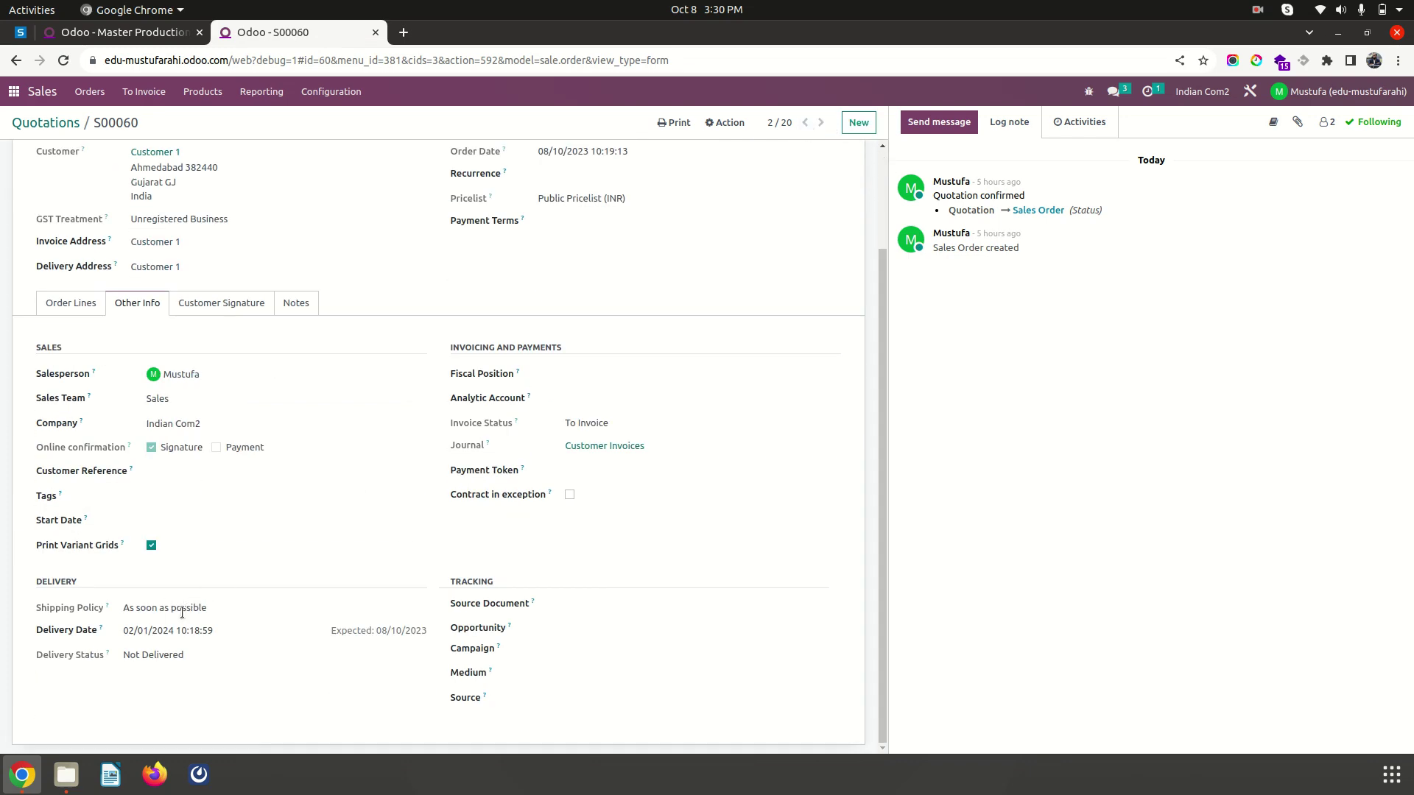
- Select all products in the Master Production Schedule and run Replenish for them
{"action": "left_click", "coordinate": [135, 33]}
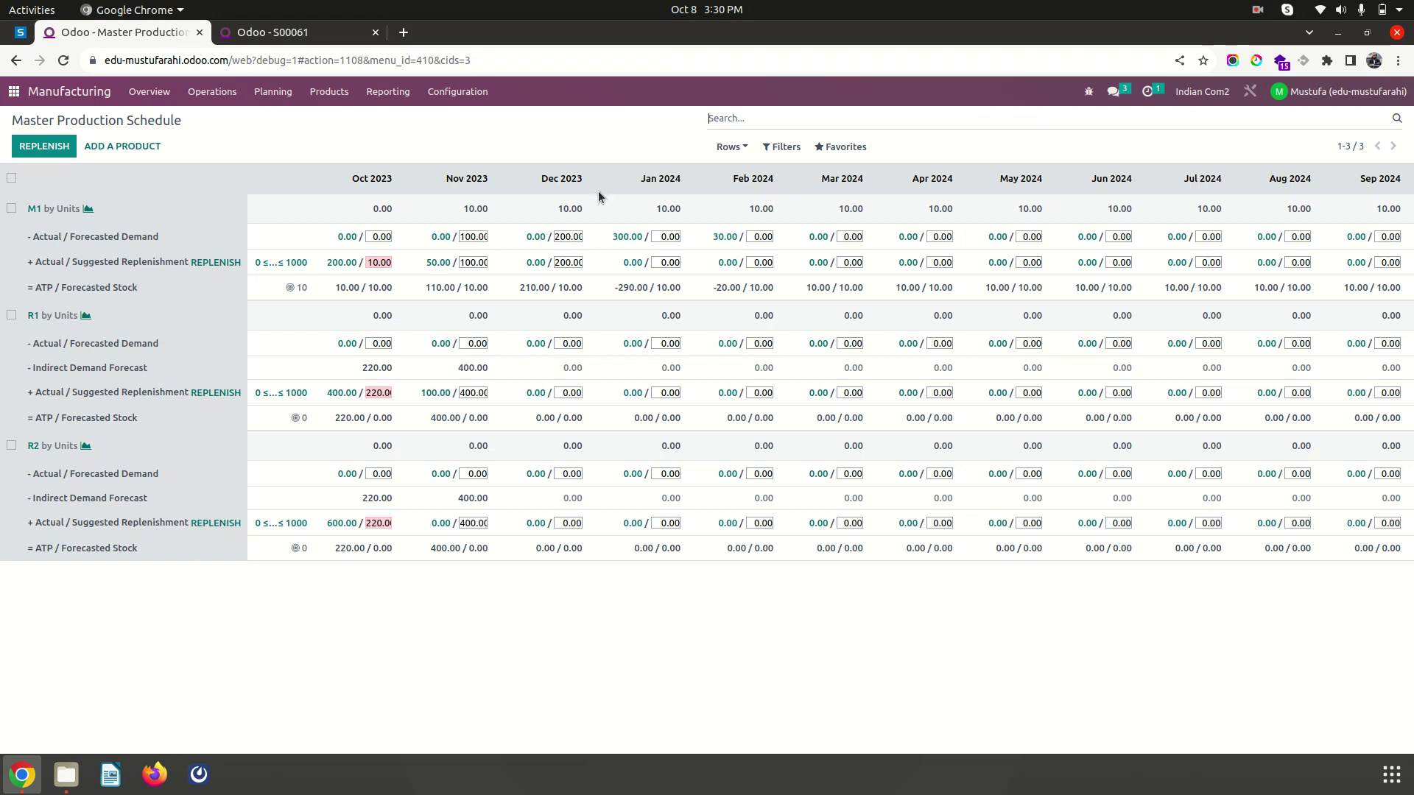
{"action": "left_click", "coordinate": [11, 177]}
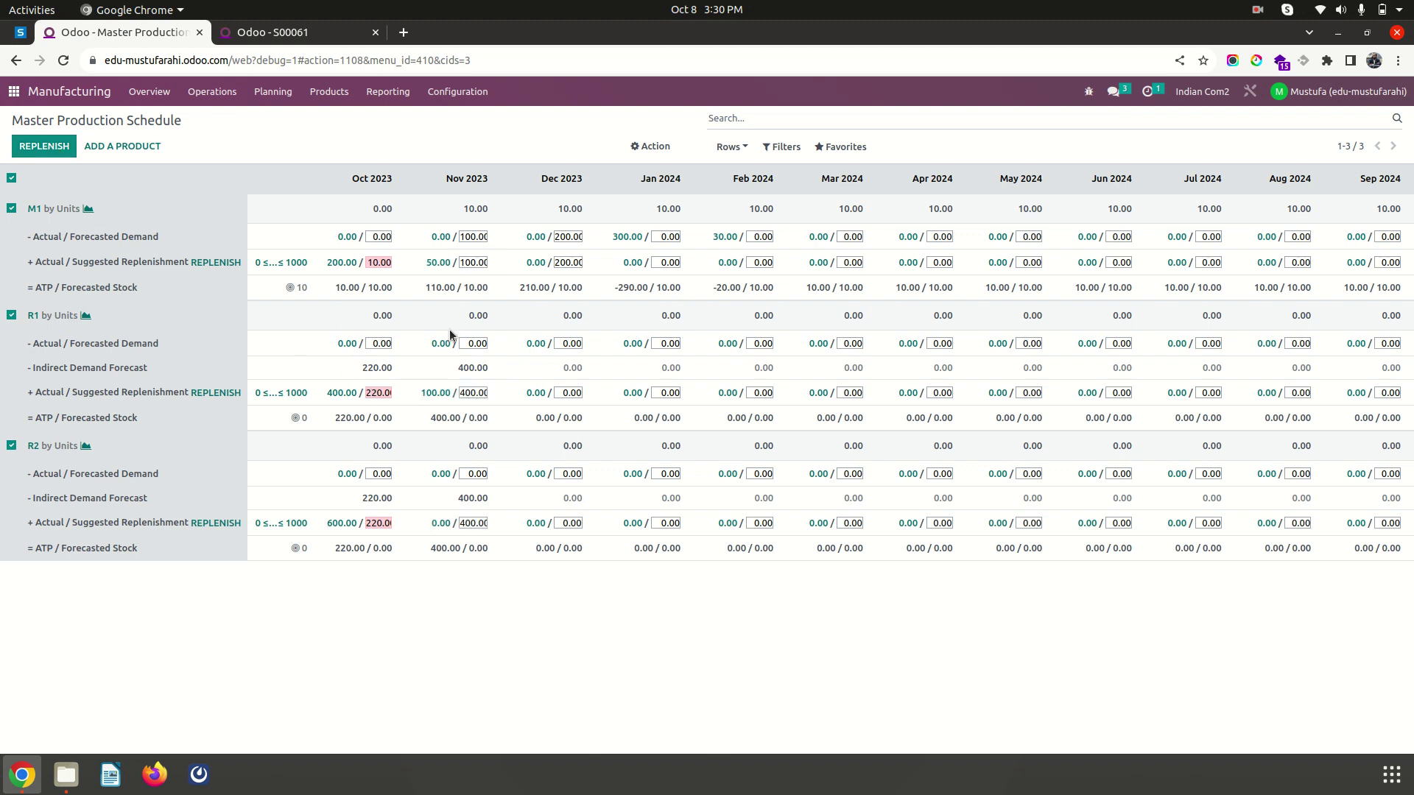
{"action": "left_click", "coordinate": [40, 147]}
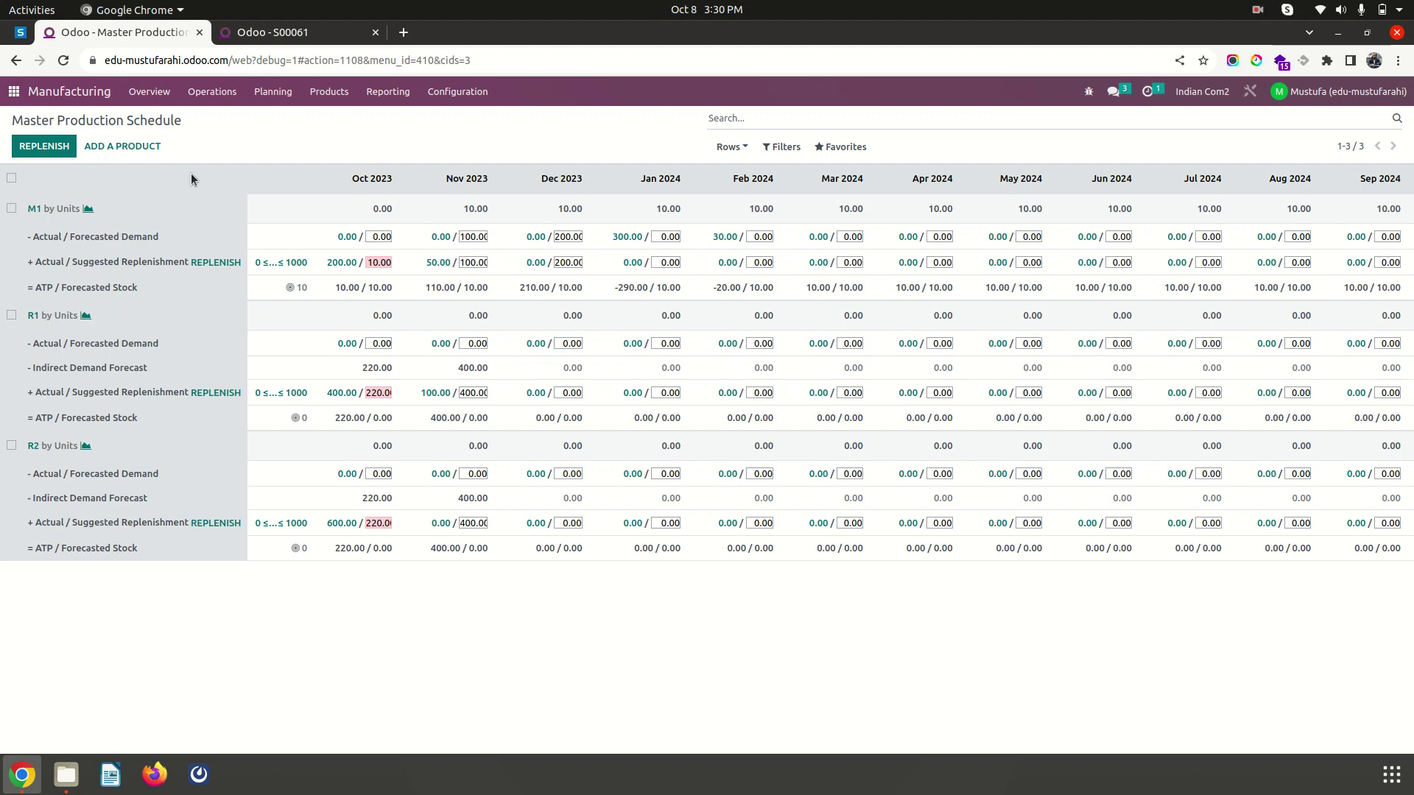
- Open the manufacturing orders list and remove its To Do filter to check for orders generated by the replenishment
{"action": "left_click", "coordinate": [266, 37]}
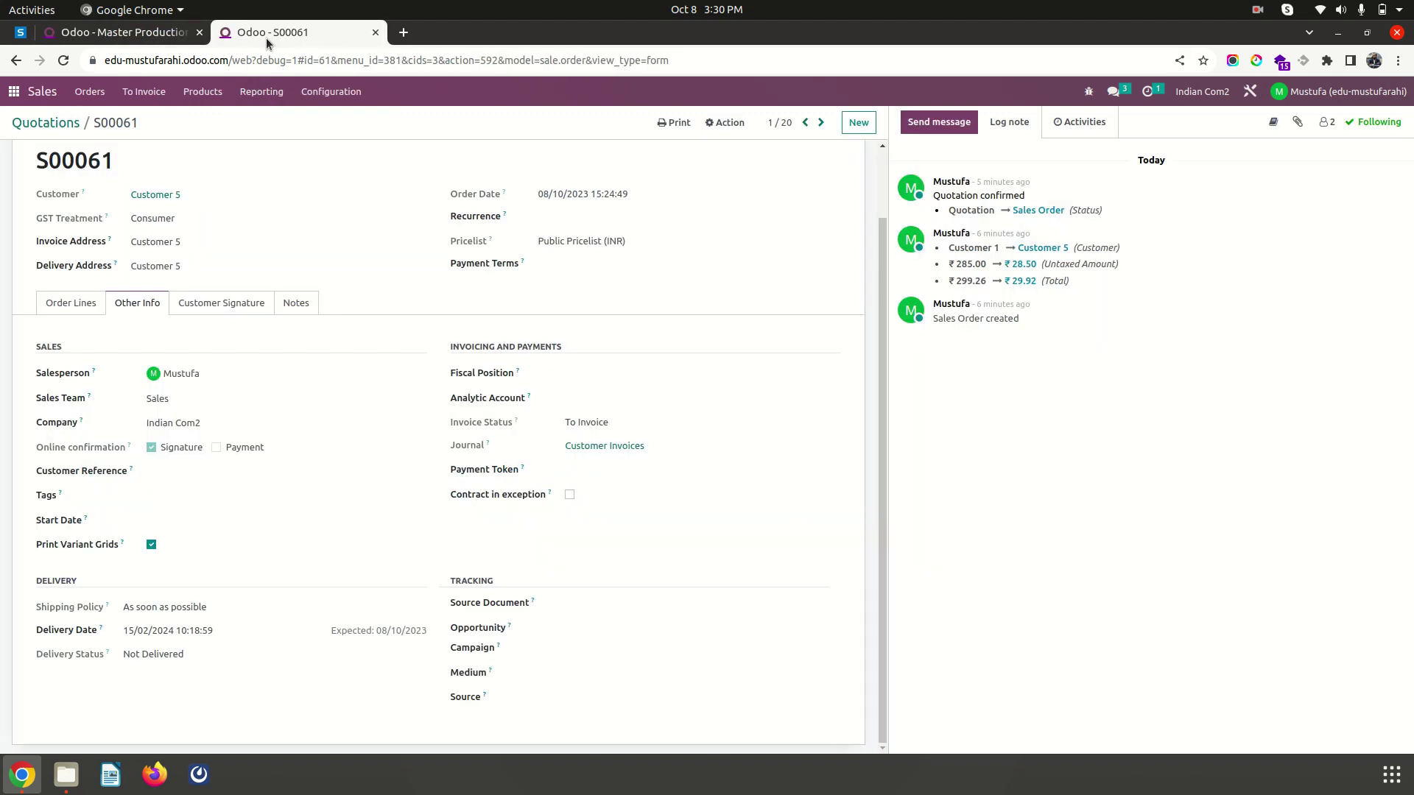
{"action": "left_click", "coordinate": [15, 92]}
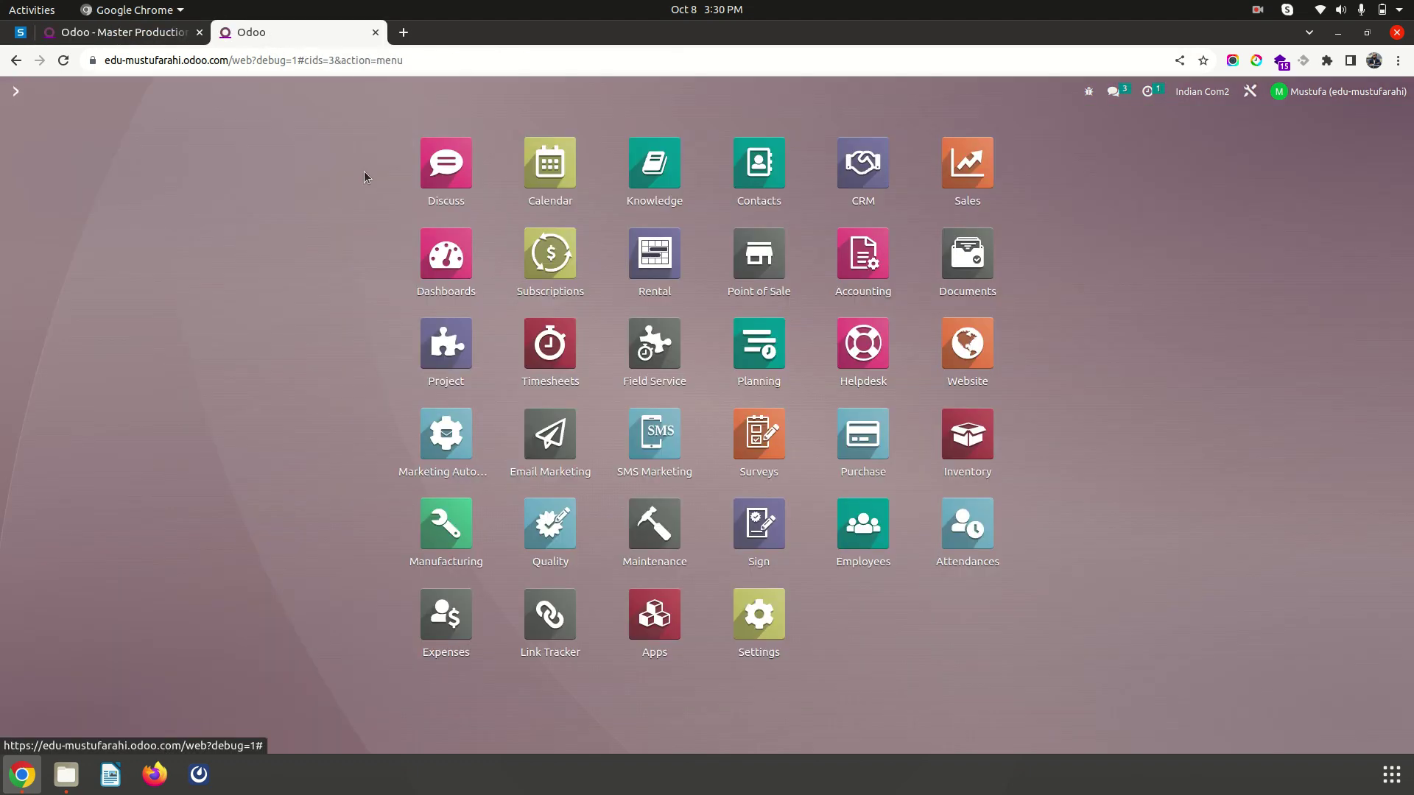
{"action": "type", "text": "ma"}
{"action": "left_click", "coordinate": [530, 180]}
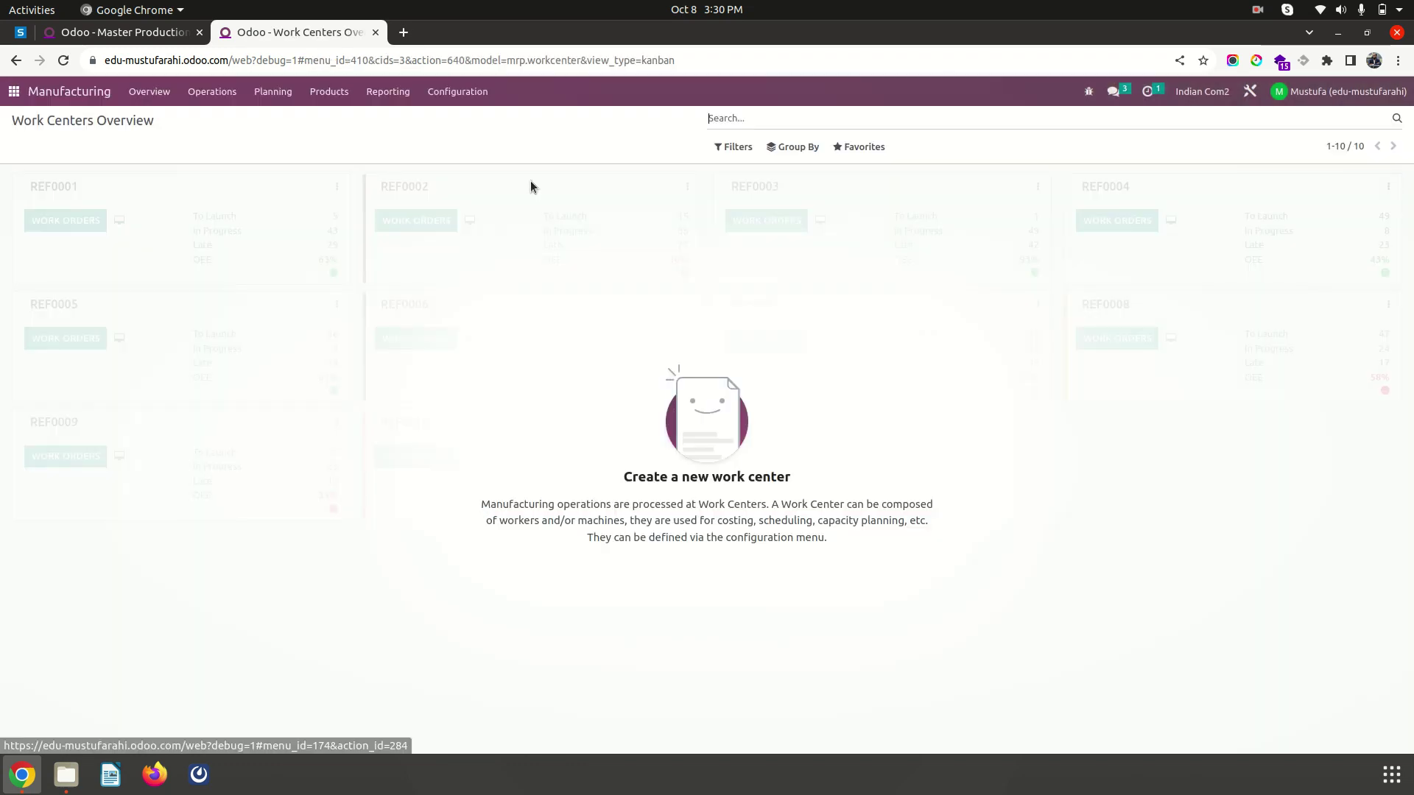
{"action": "left_click", "coordinate": [212, 92]}
{"action": "left_click", "coordinate": [225, 119]}
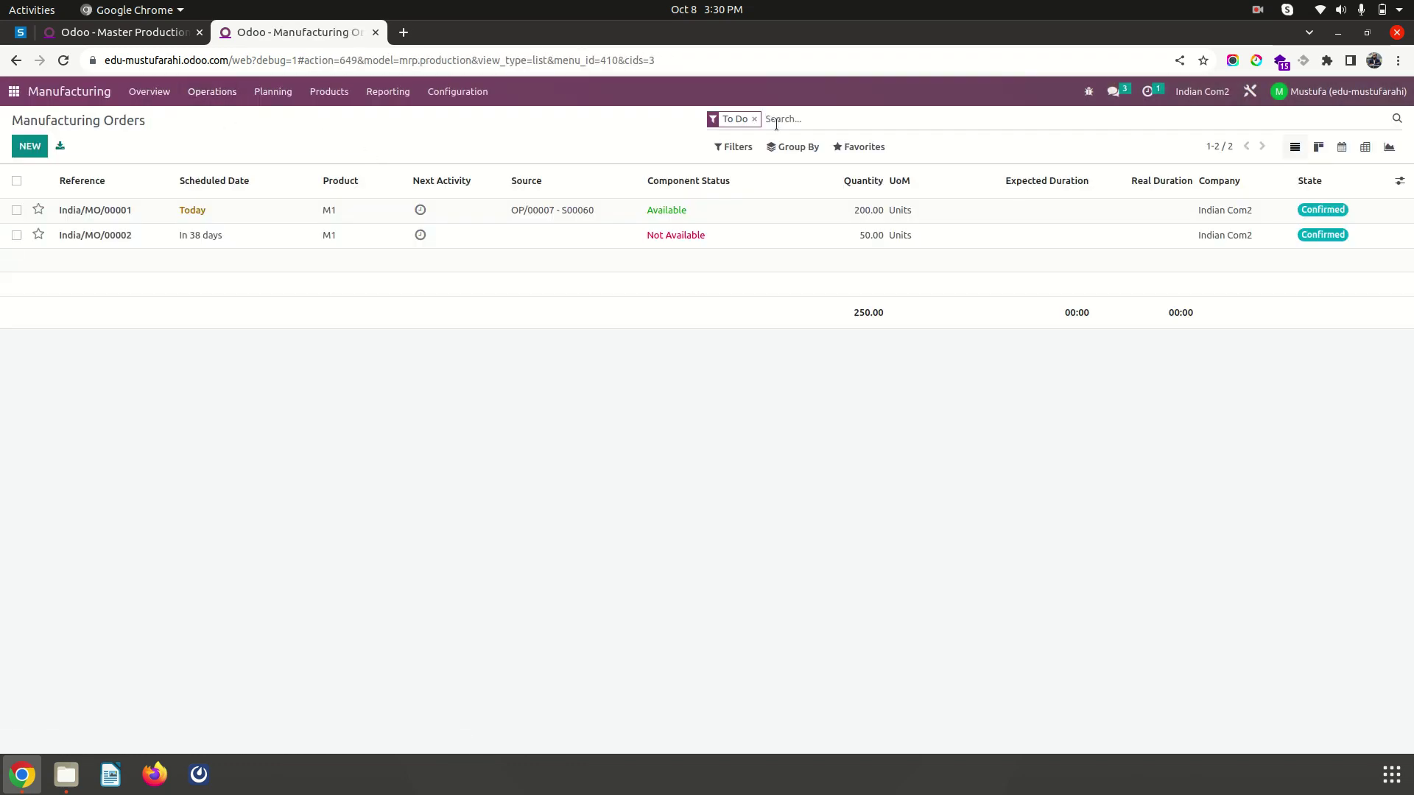
{"action": "left_click", "coordinate": [754, 118]}
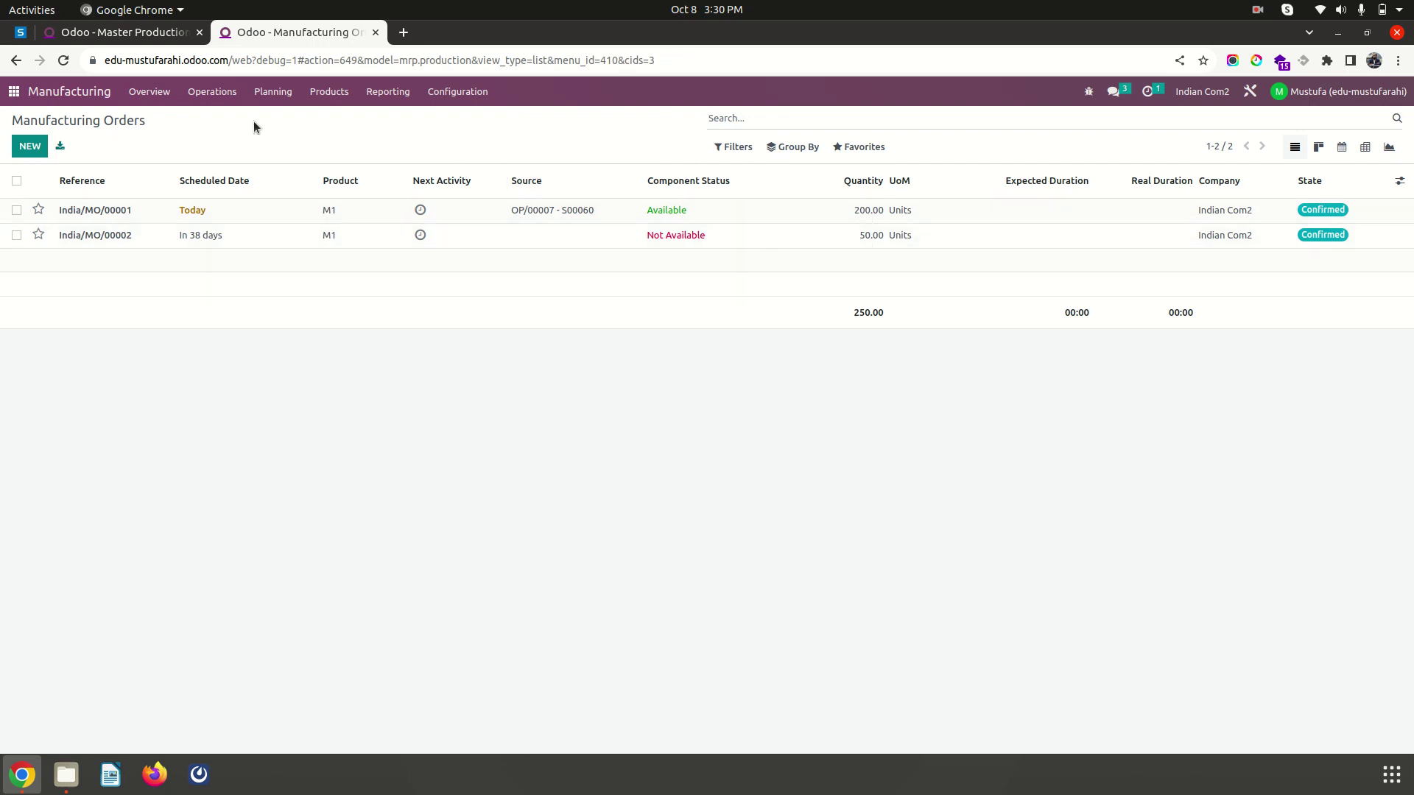
- Select all products in the Master Production Schedule, and compare its M1 replenishments with the manufacturing orders list
{"action": "left_click", "coordinate": [138, 35]}
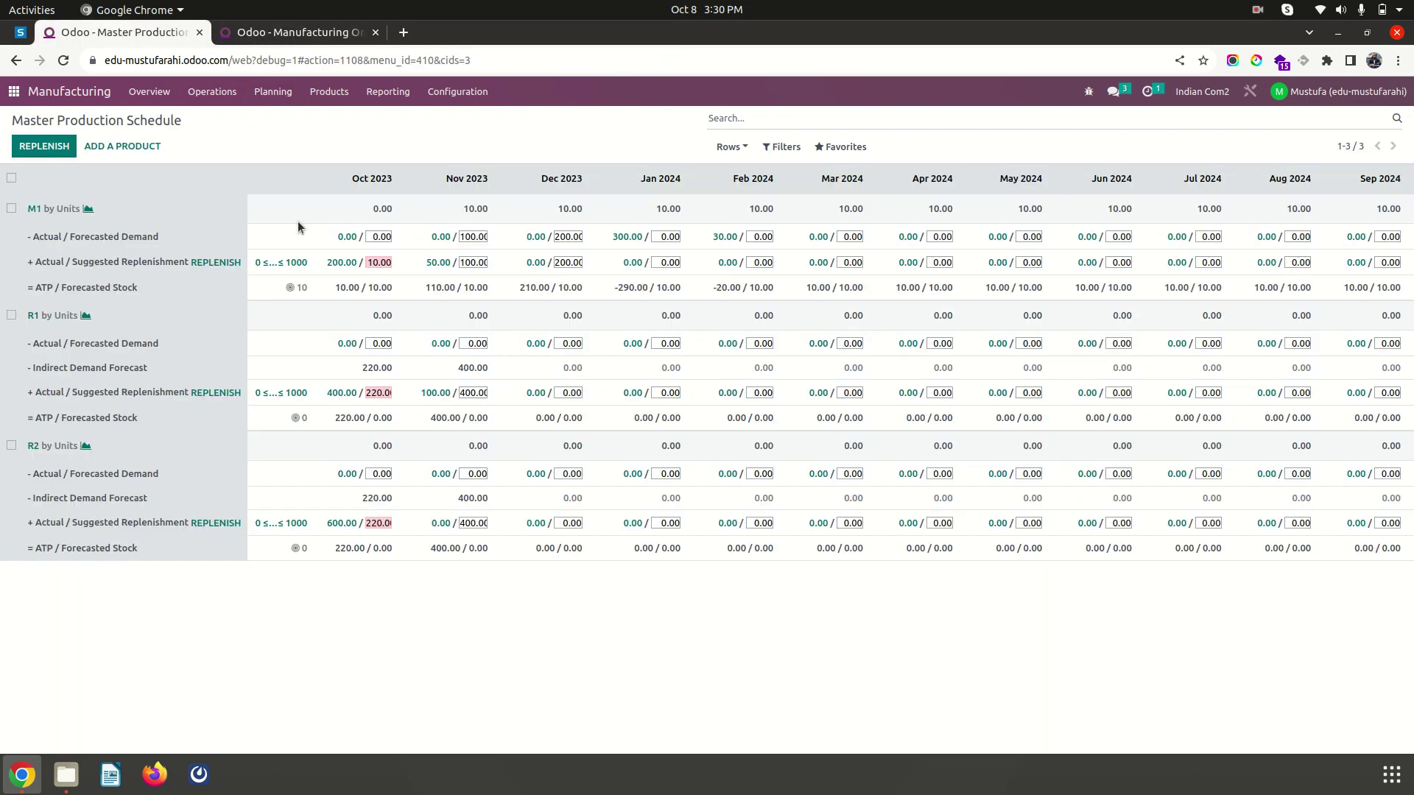
{"action": "left_click", "coordinate": [11, 177]}
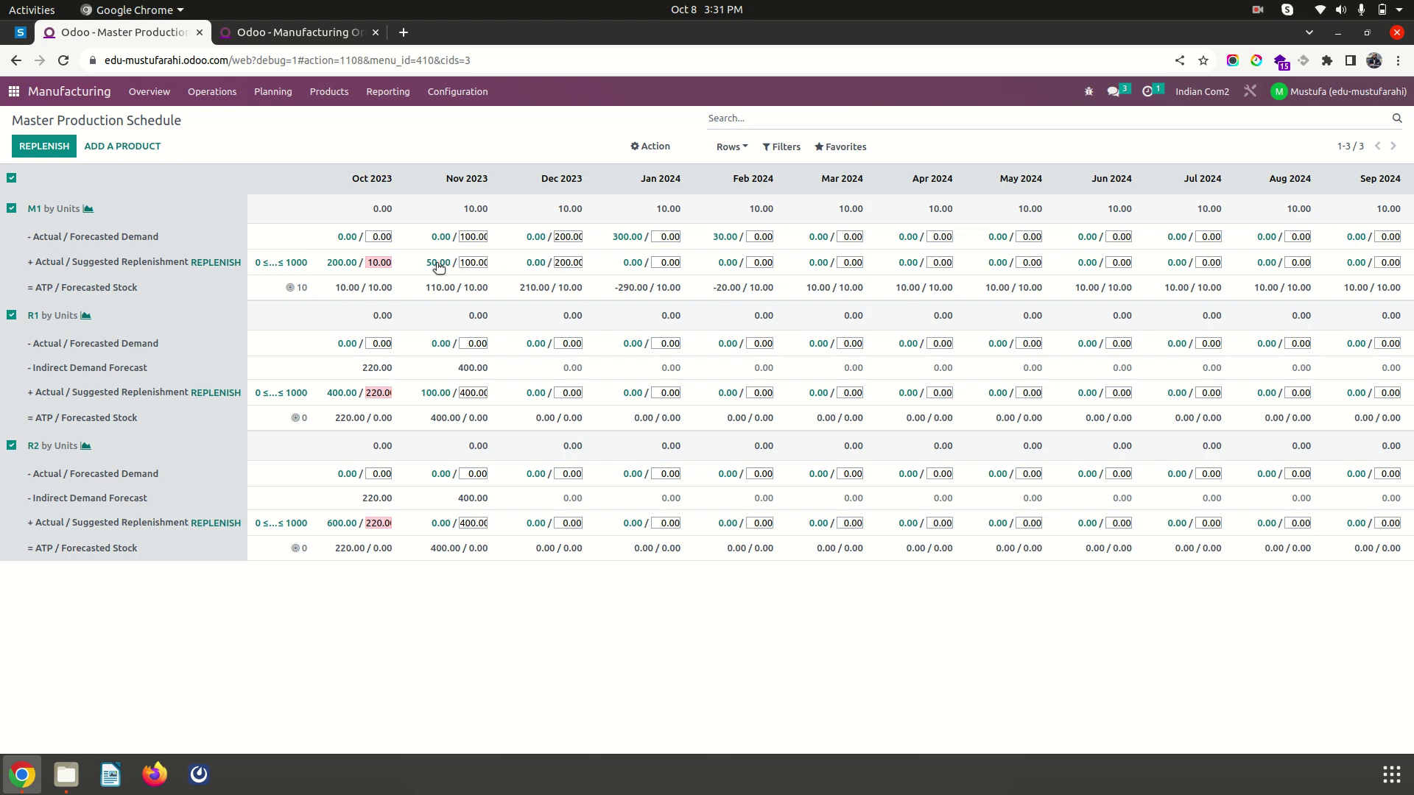
{"action": "left_click", "coordinate": [263, 29]}
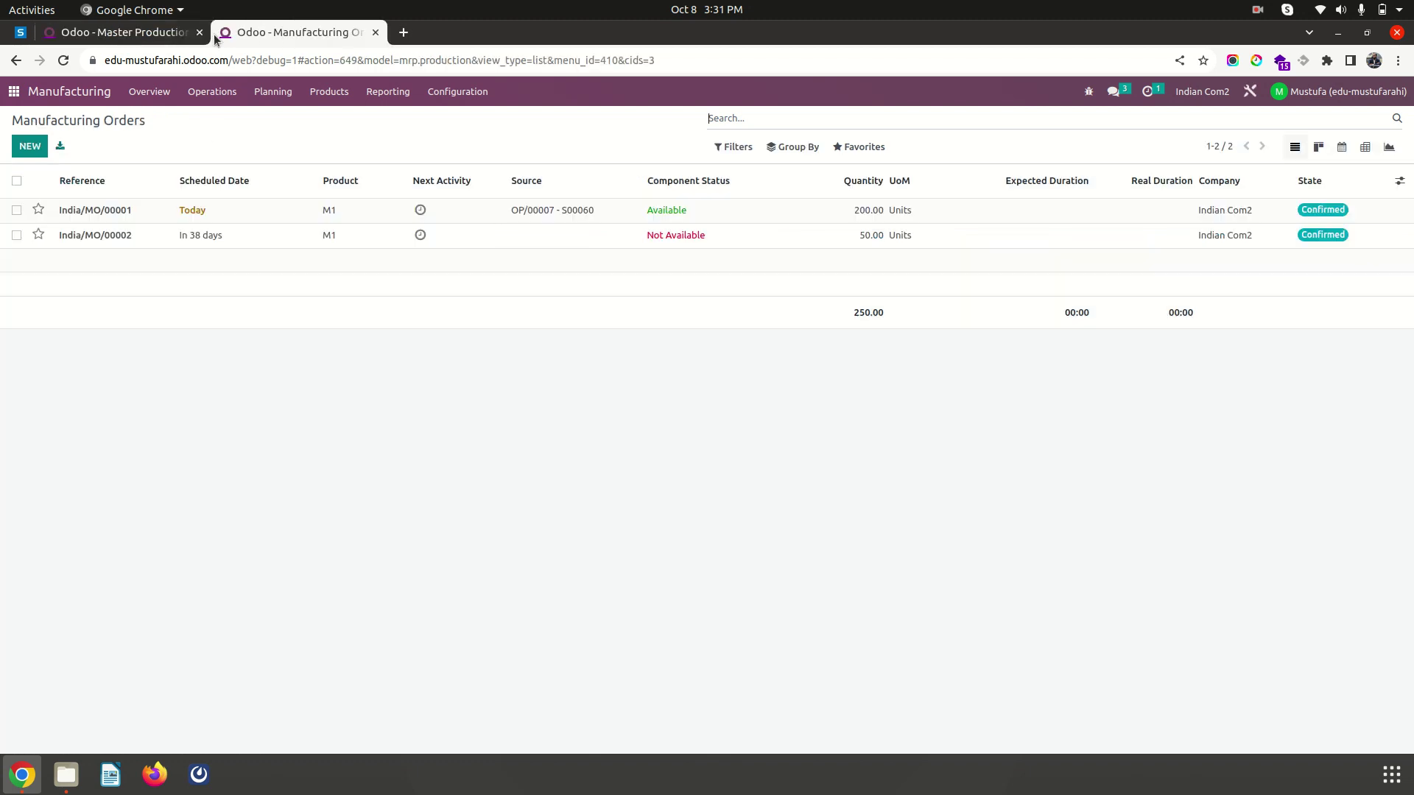
- Replenish M1 for November in the Master Production Schedule and refresh the manufacturing orders list to check for its new order
{"action": "left_click", "coordinate": [170, 34]}
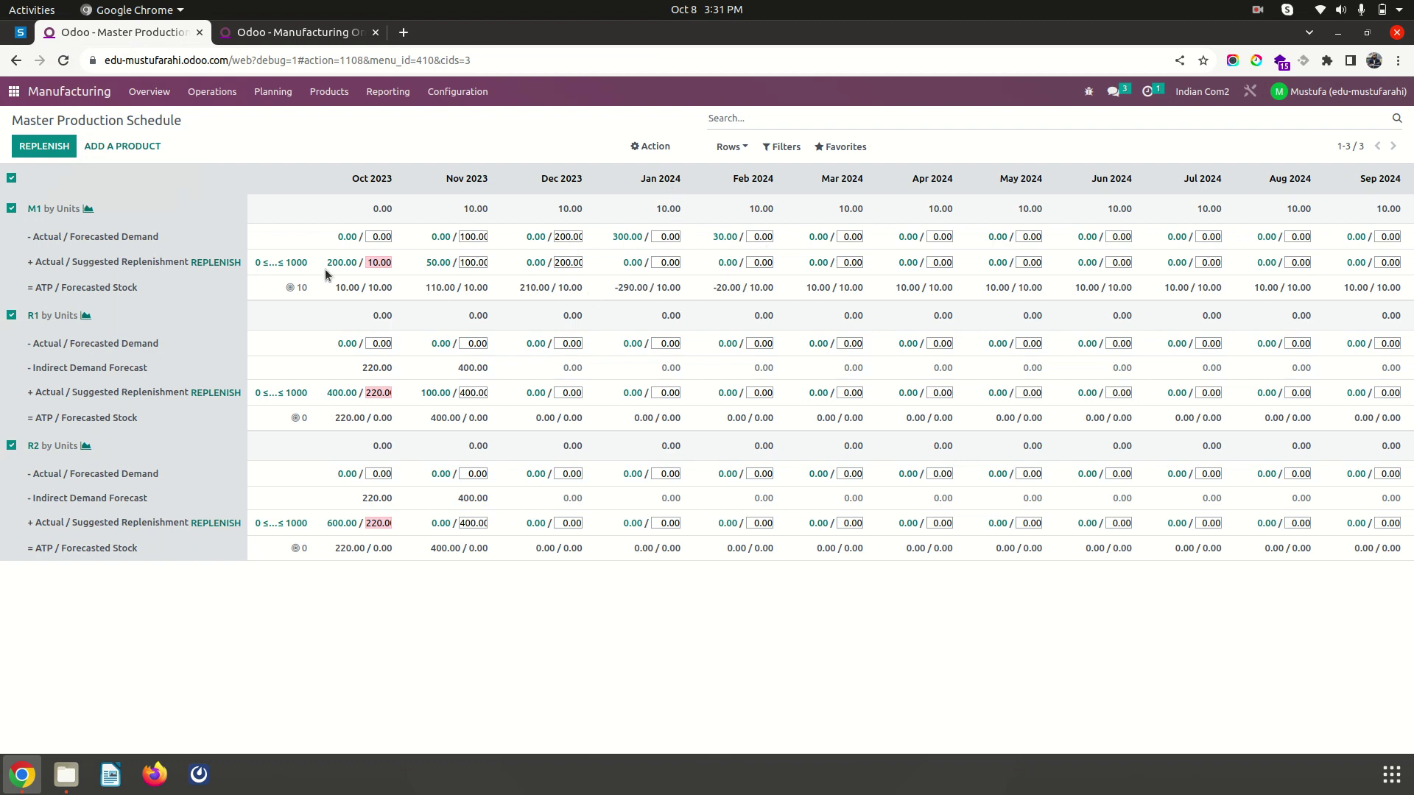
{"action": "left_click", "coordinate": [215, 263]}
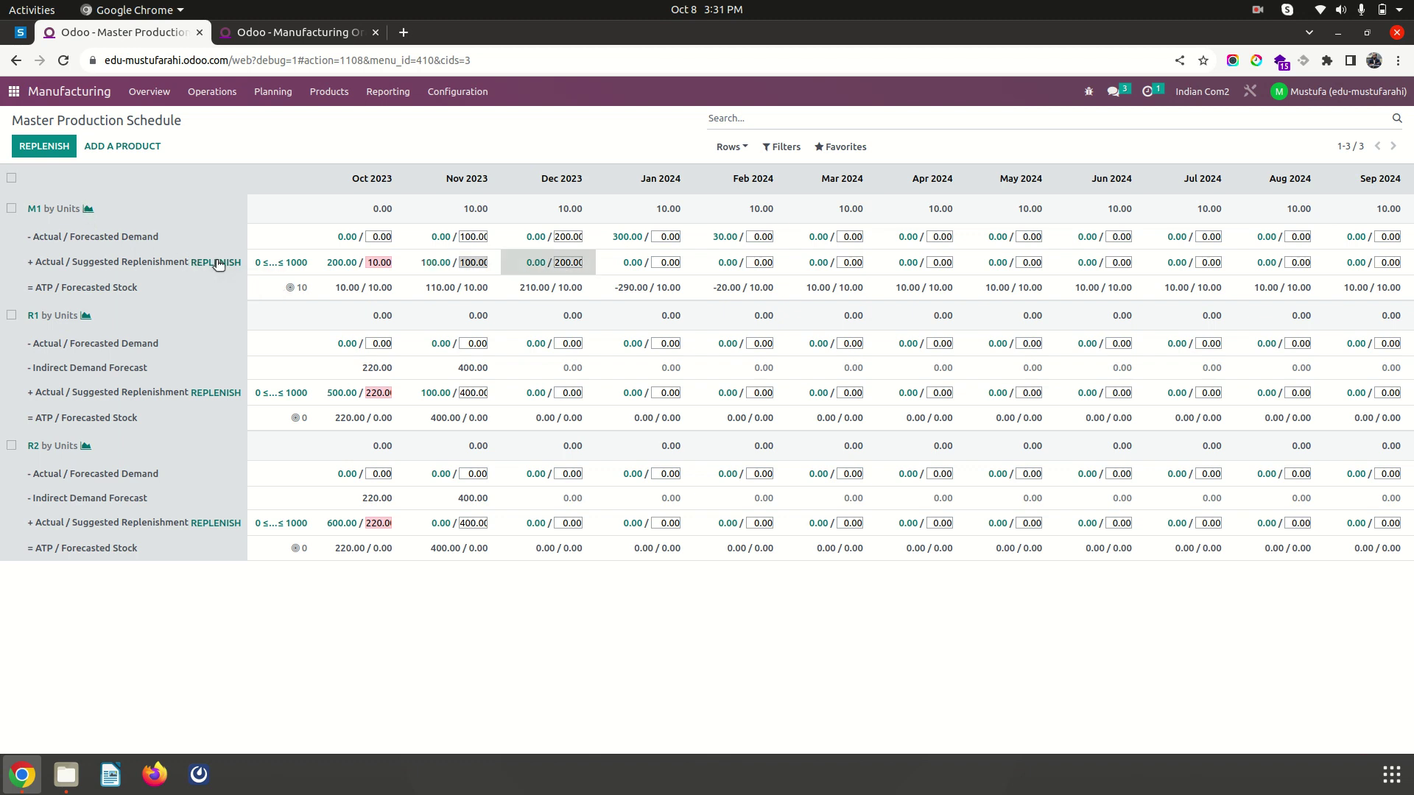
{"action": "left_click", "coordinate": [259, 33]}
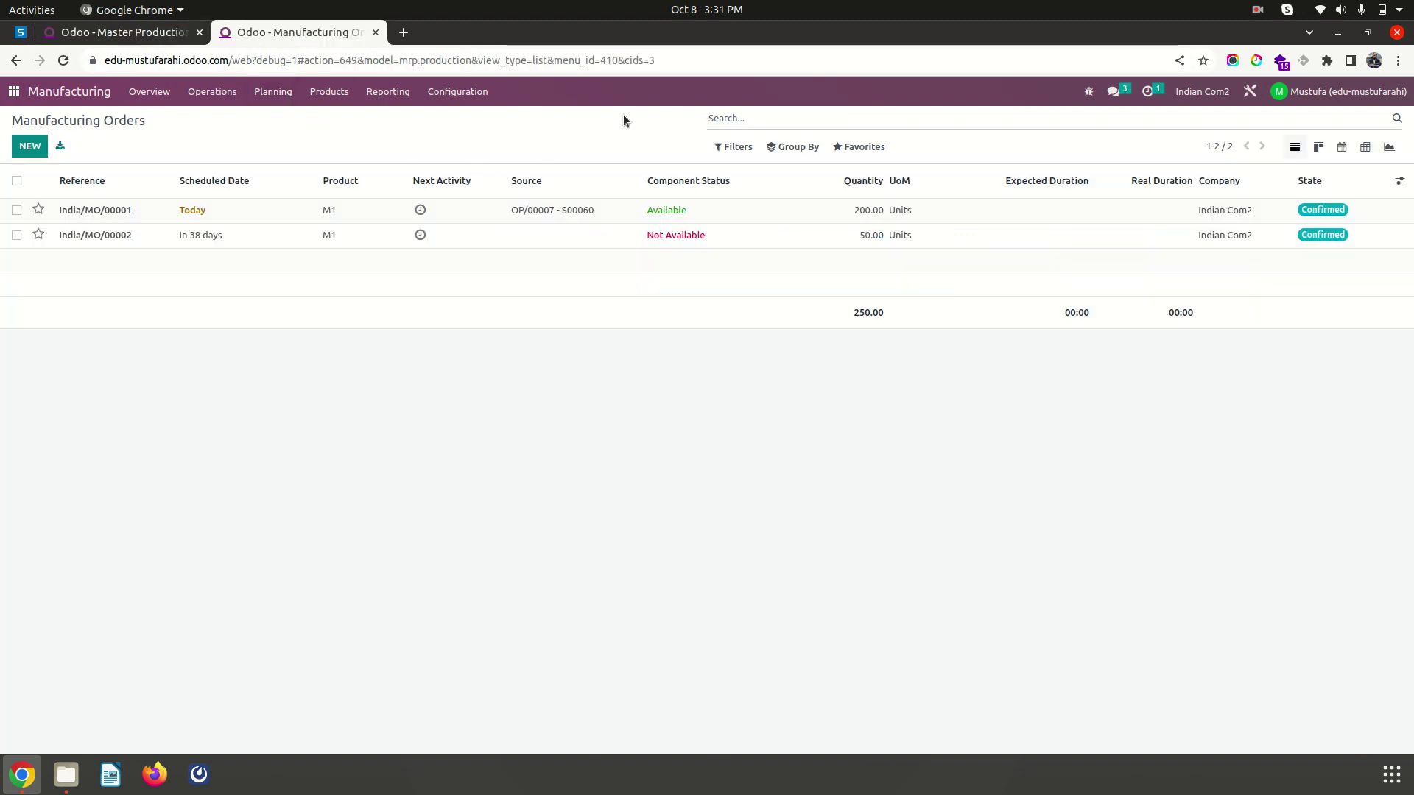
{"action": "left_click", "coordinate": [746, 118]}
{"action": "key", "text": "Return"}
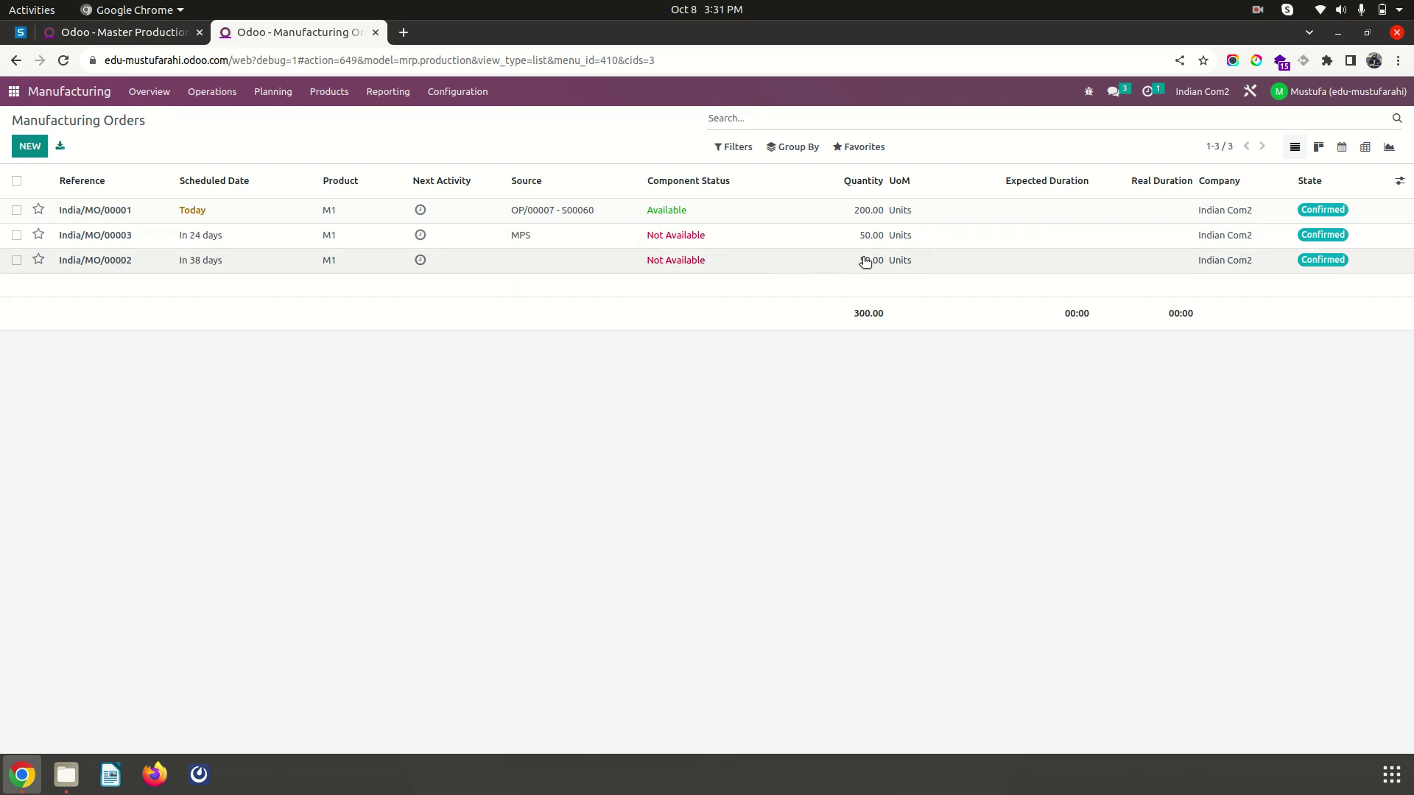
- Return to the Master Production Schedule and run Replenish for M1 to cover its December 2023 requirement
{"action": "left_click", "coordinate": [133, 9]}
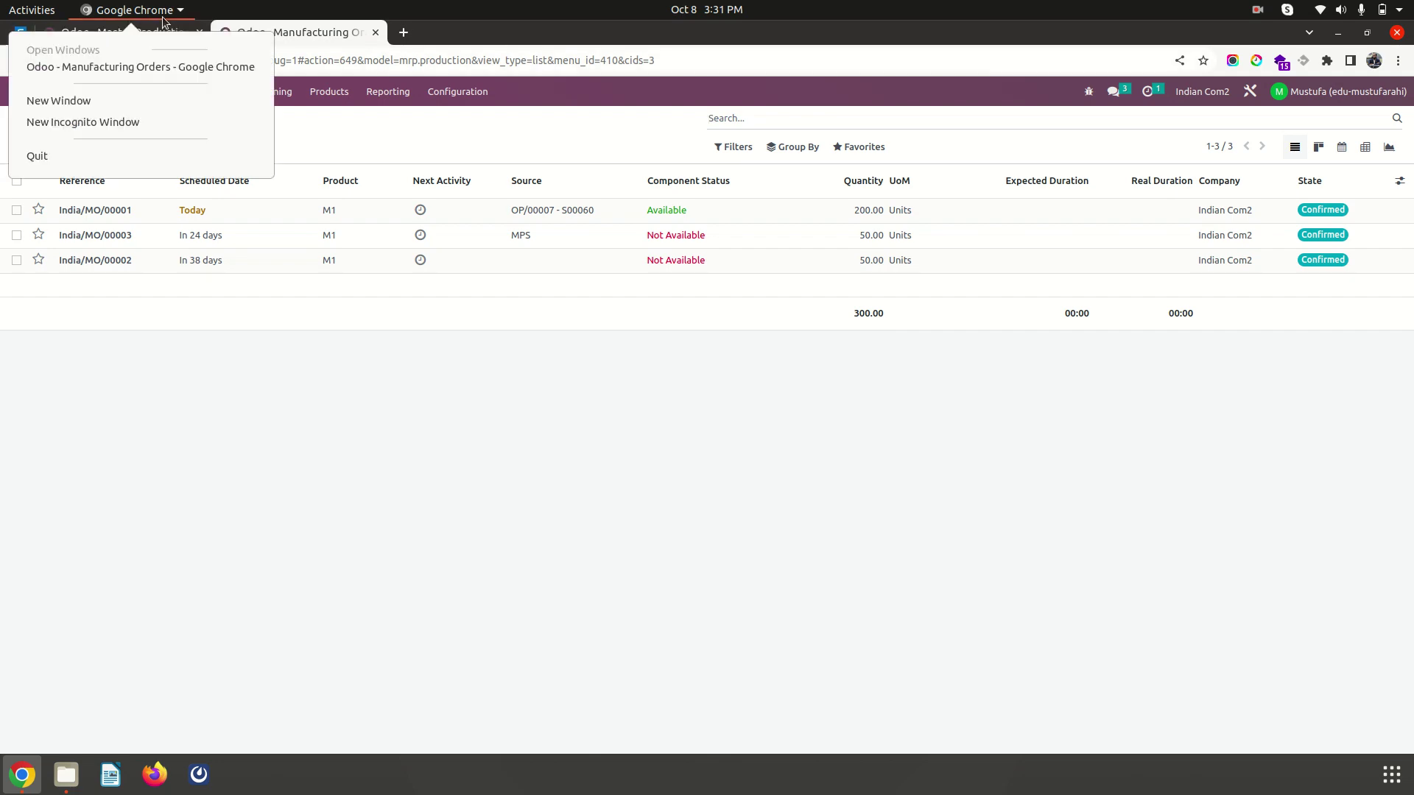
{"action": "left_click", "coordinate": [121, 33]}
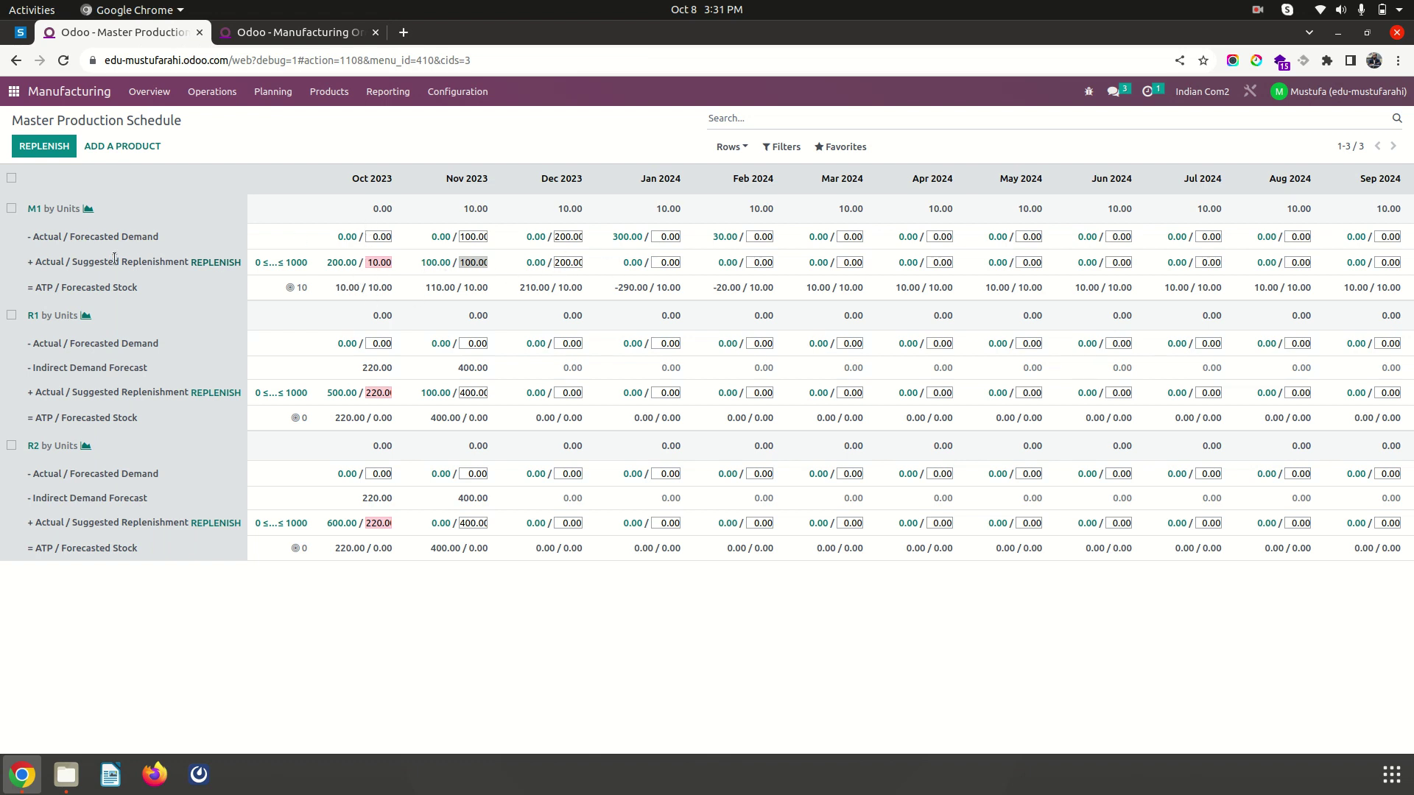
{"action": "left_click", "coordinate": [11, 208]}
{"action": "left_click", "coordinate": [11, 177]}
{"action": "left_click", "coordinate": [216, 263]}
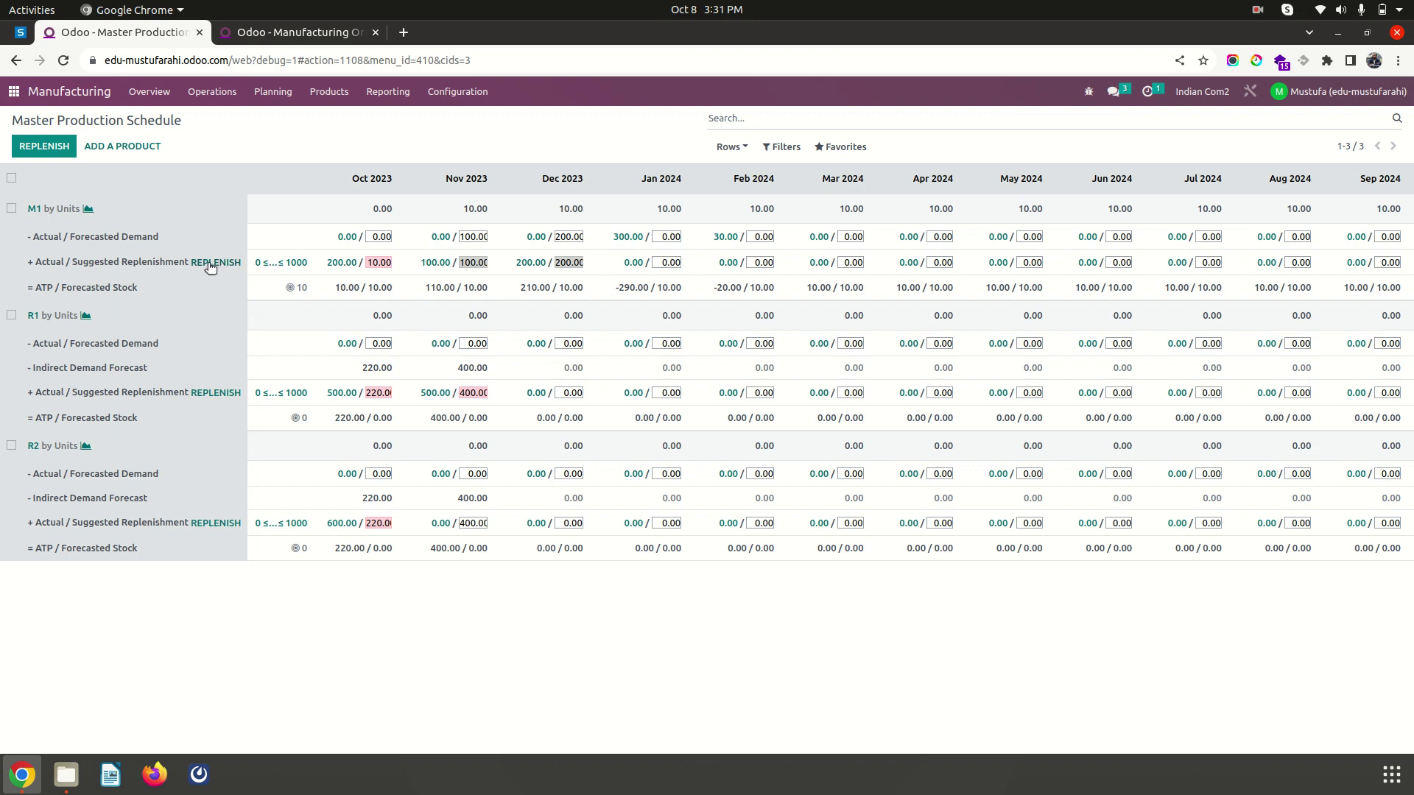
- Check the scheduled date, quantity and components of M1's December manufacturing order generated by the MPS
{"action": "left_click", "coordinate": [12, 179]}
{"action": "left_click", "coordinate": [298, 32]}
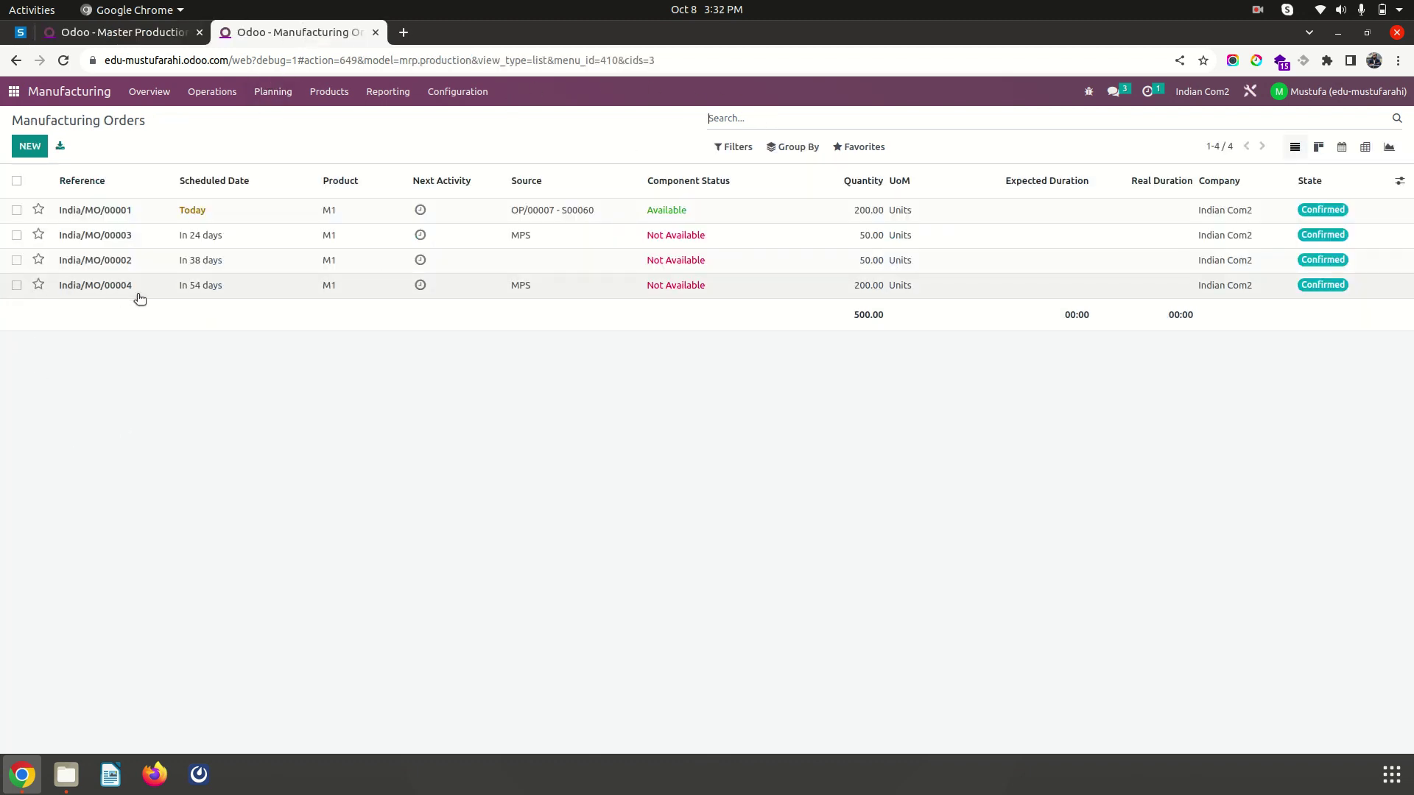
{"action": "mouse_move", "coordinate": [203, 292]}
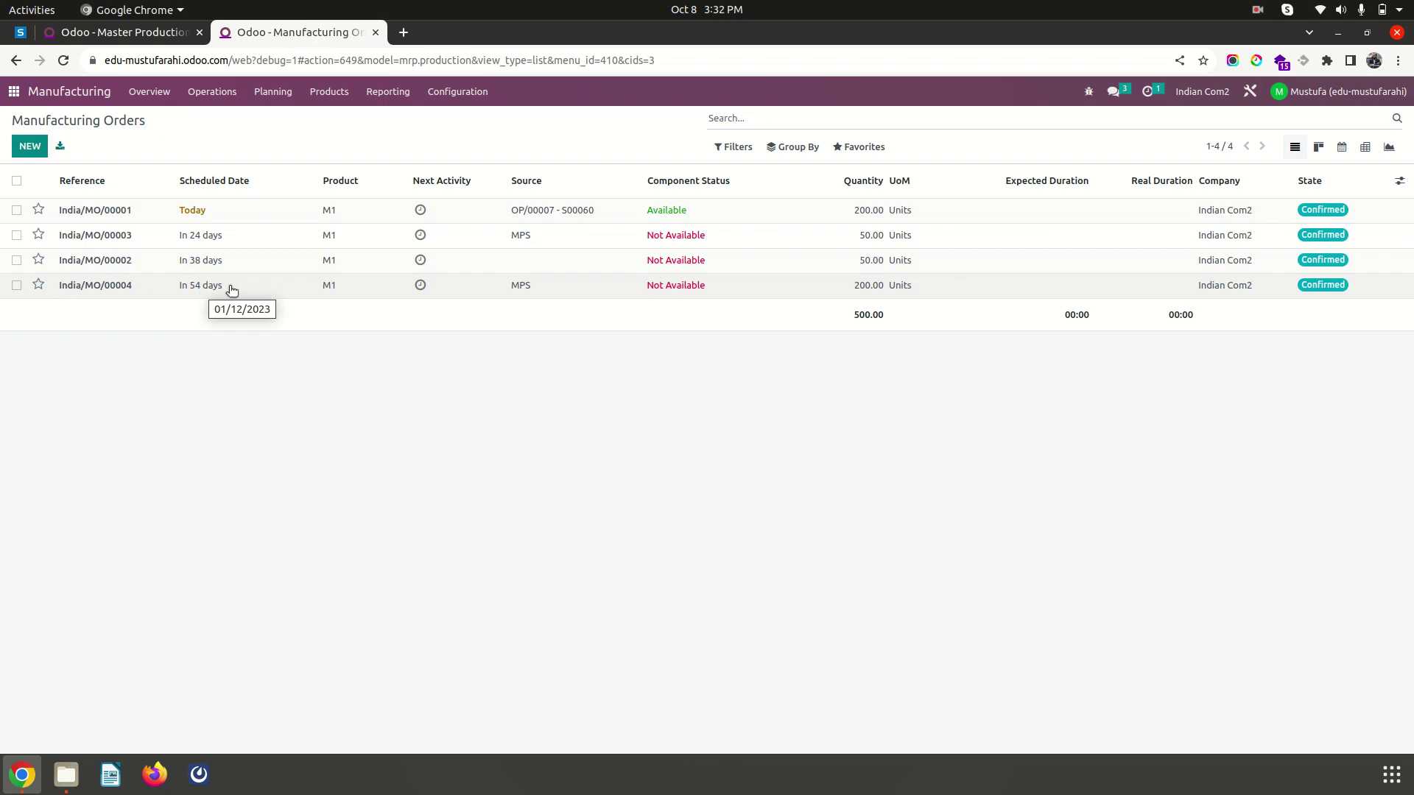
{"action": "left_click", "coordinate": [262, 285]}
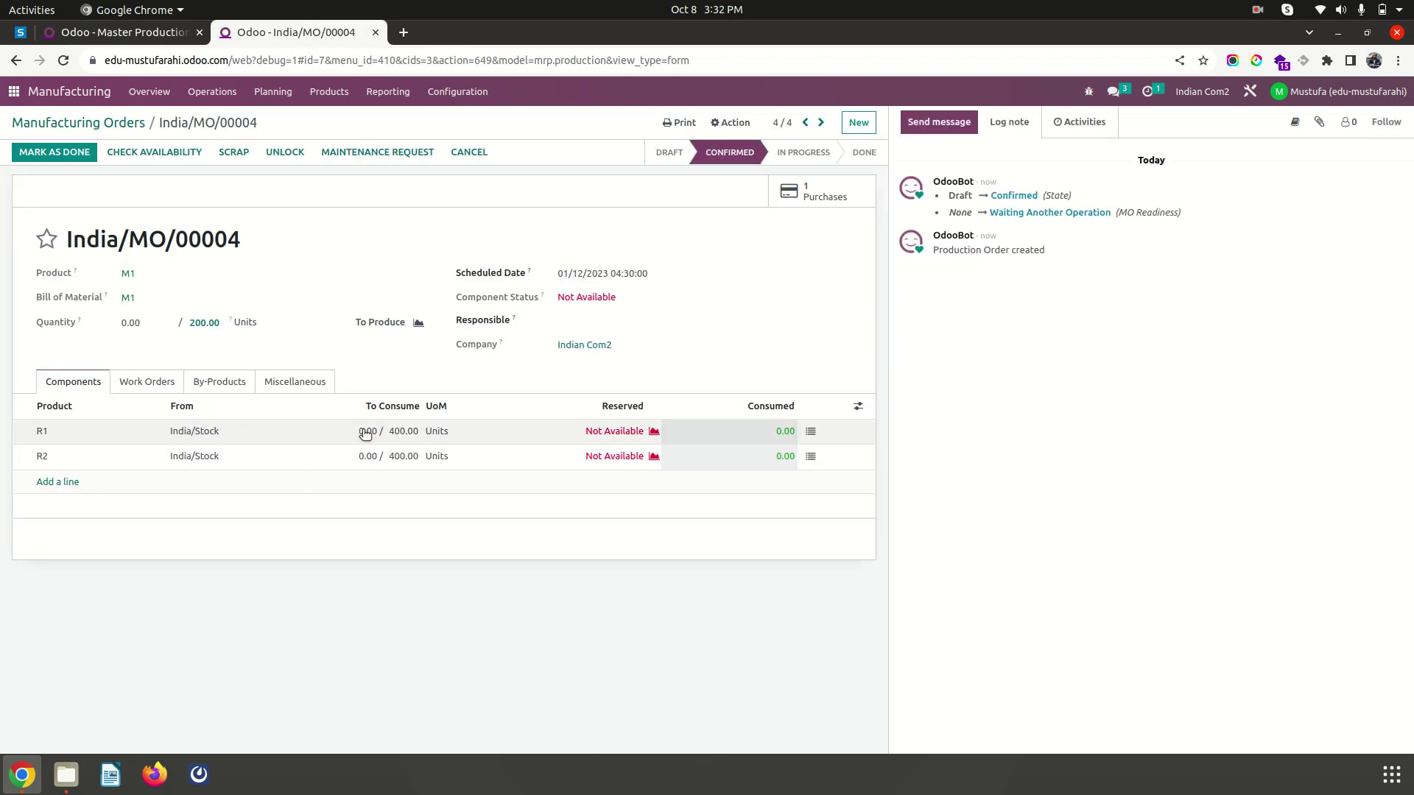
{"action": "left_click", "coordinate": [126, 123]}
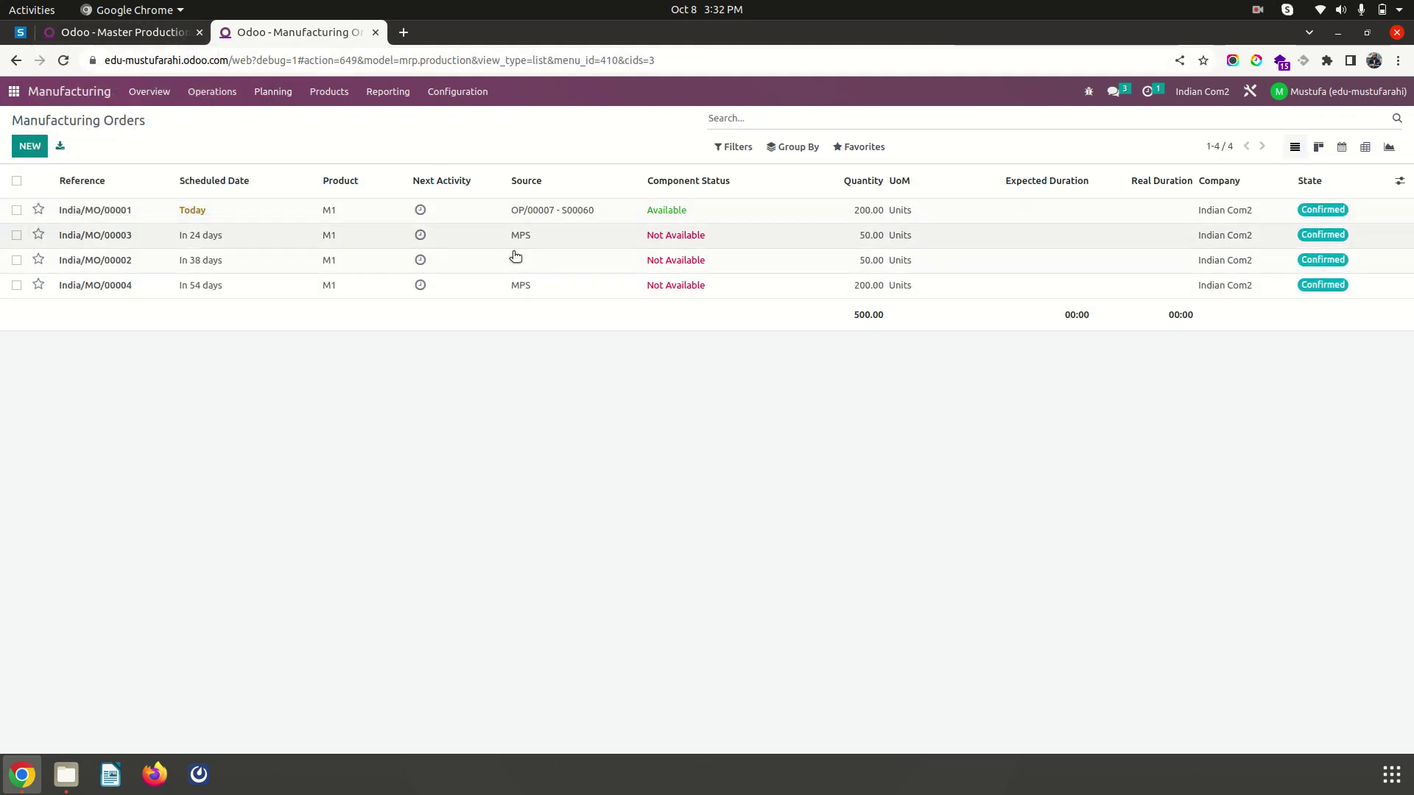
- Reload the Master Production Schedule and run Replenish for M1 once more
{"action": "left_click", "coordinate": [147, 33]}
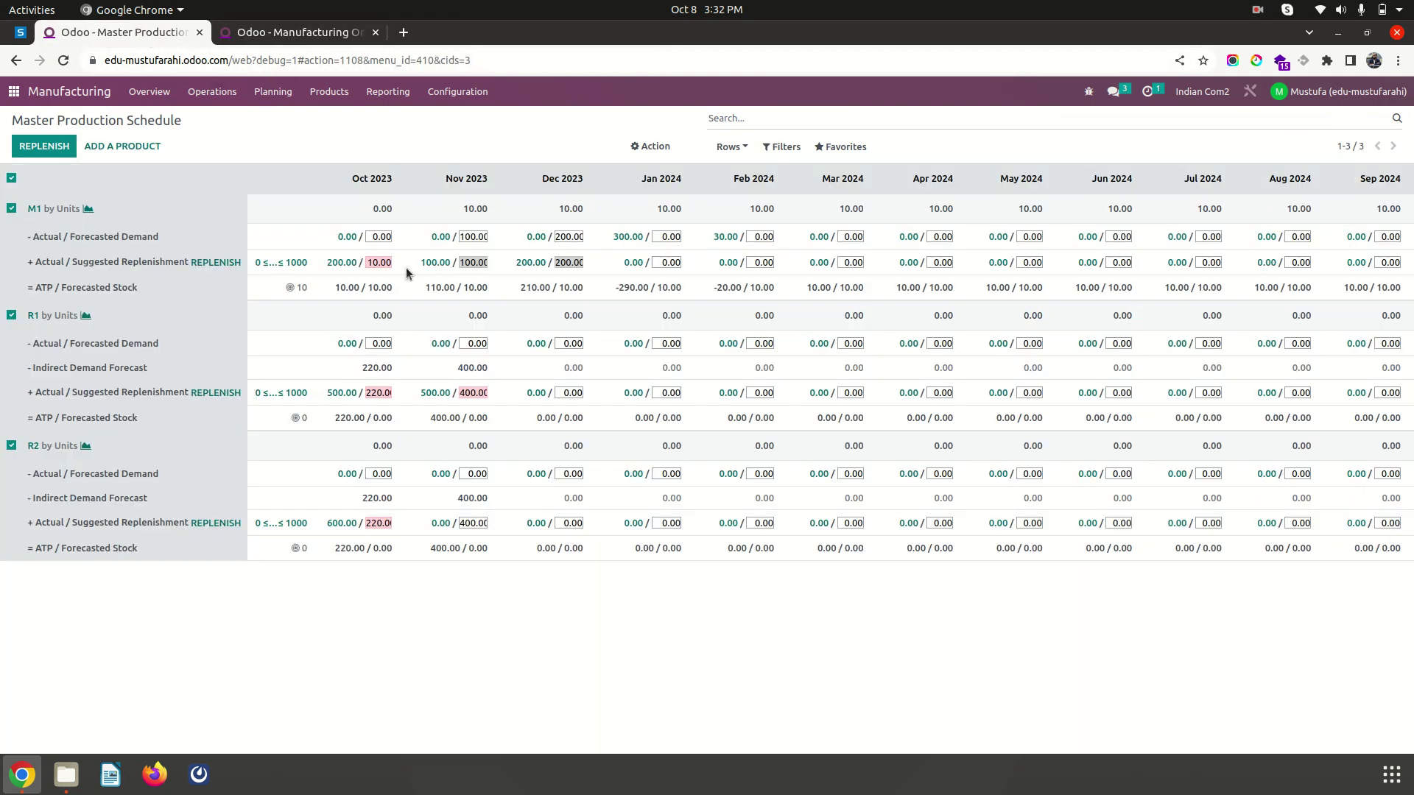
{"action": "left_click", "coordinate": [273, 91]}
{"action": "left_click", "coordinate": [294, 198]}
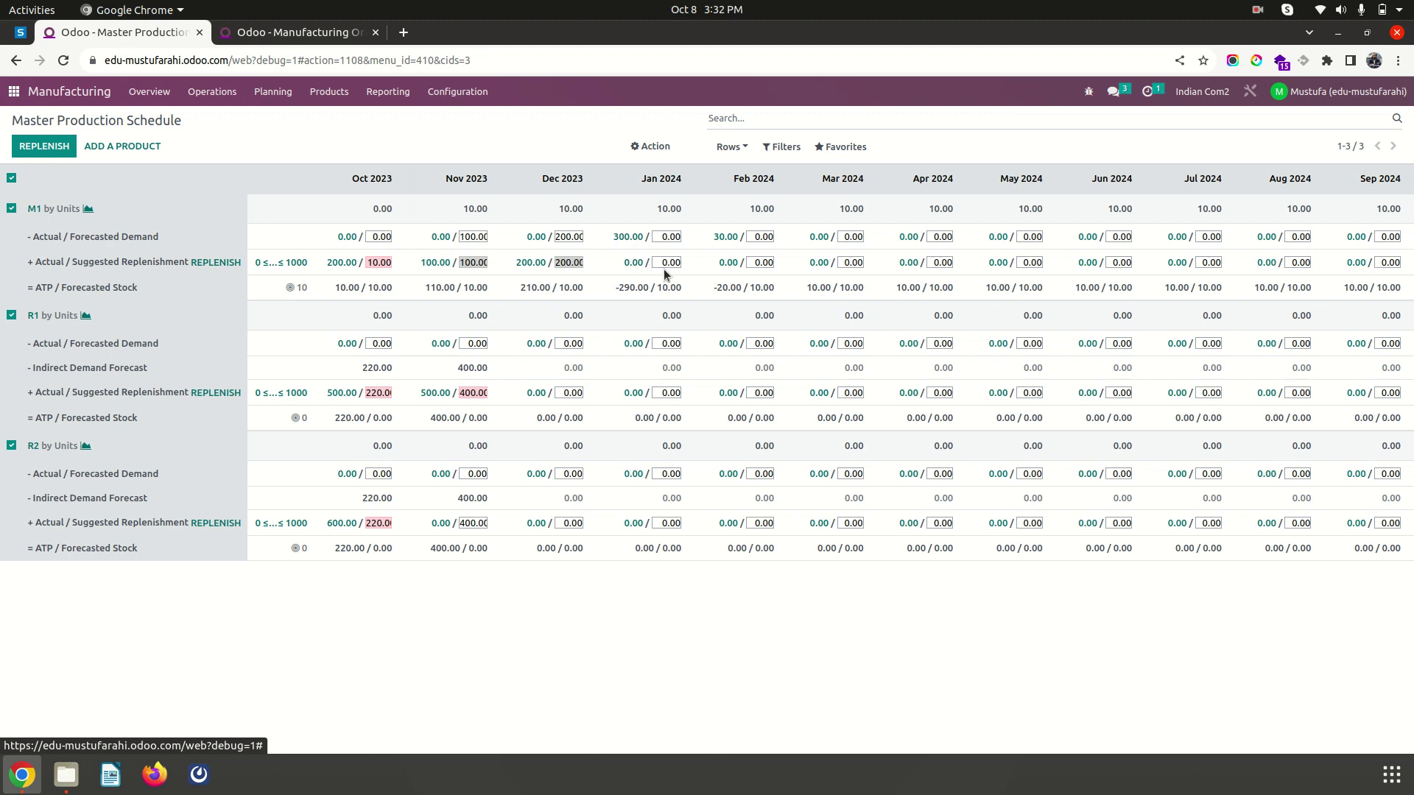
{"action": "left_click", "coordinate": [219, 264]}
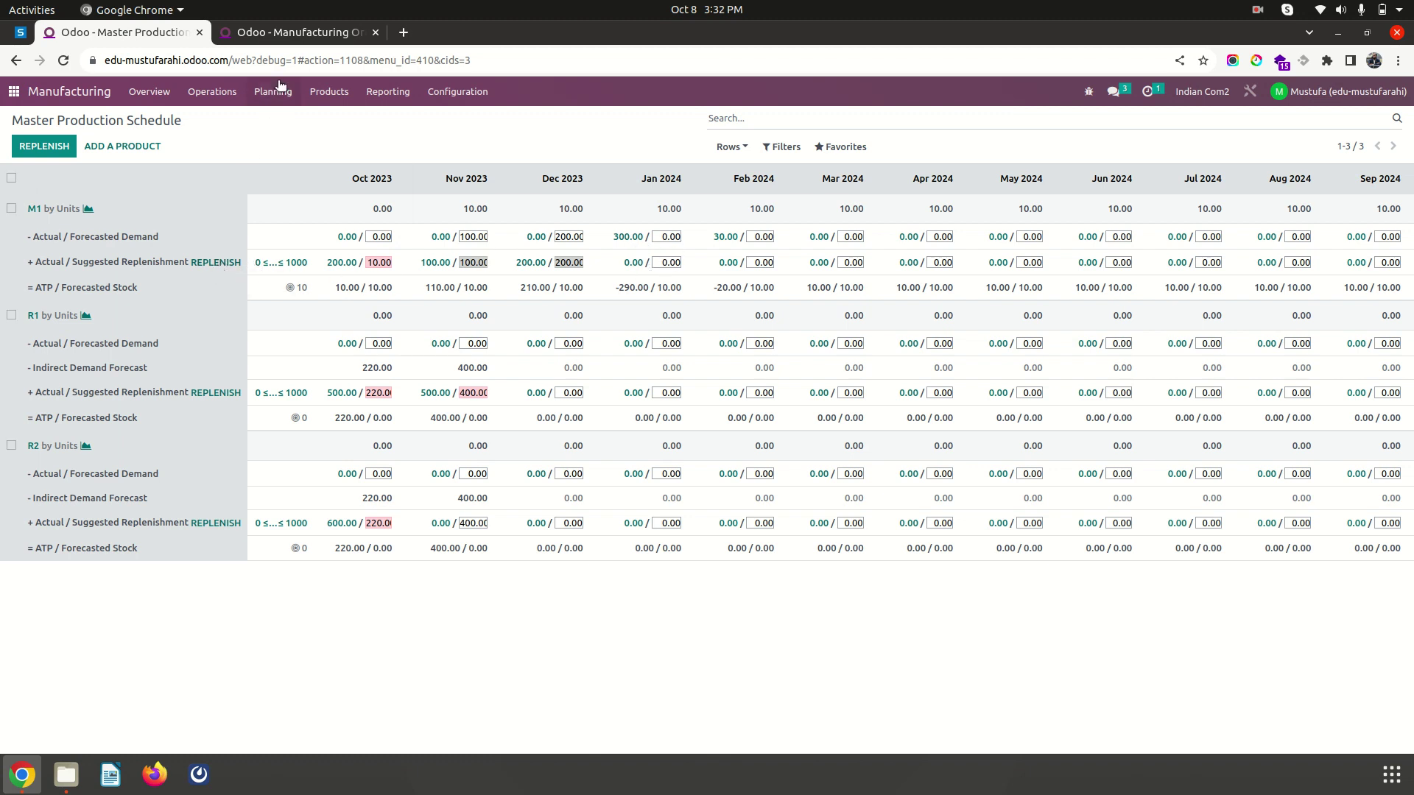
- Compare the 200-unit M1 manufacturing order scheduled for today with M1's October replenishment in the Master Production Schedule
{"action": "left_click", "coordinate": [318, 34]}
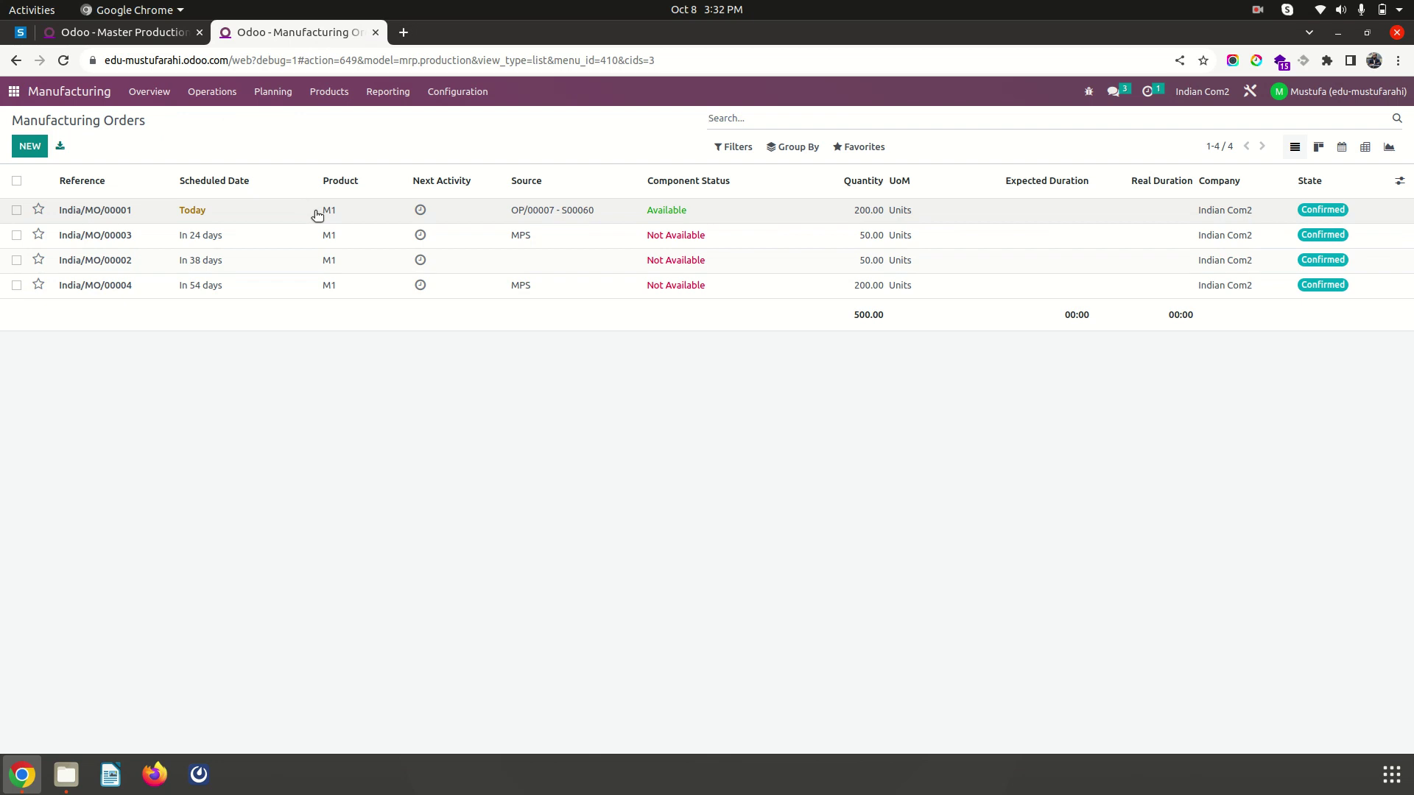
{"action": "left_click", "coordinate": [443, 208]}
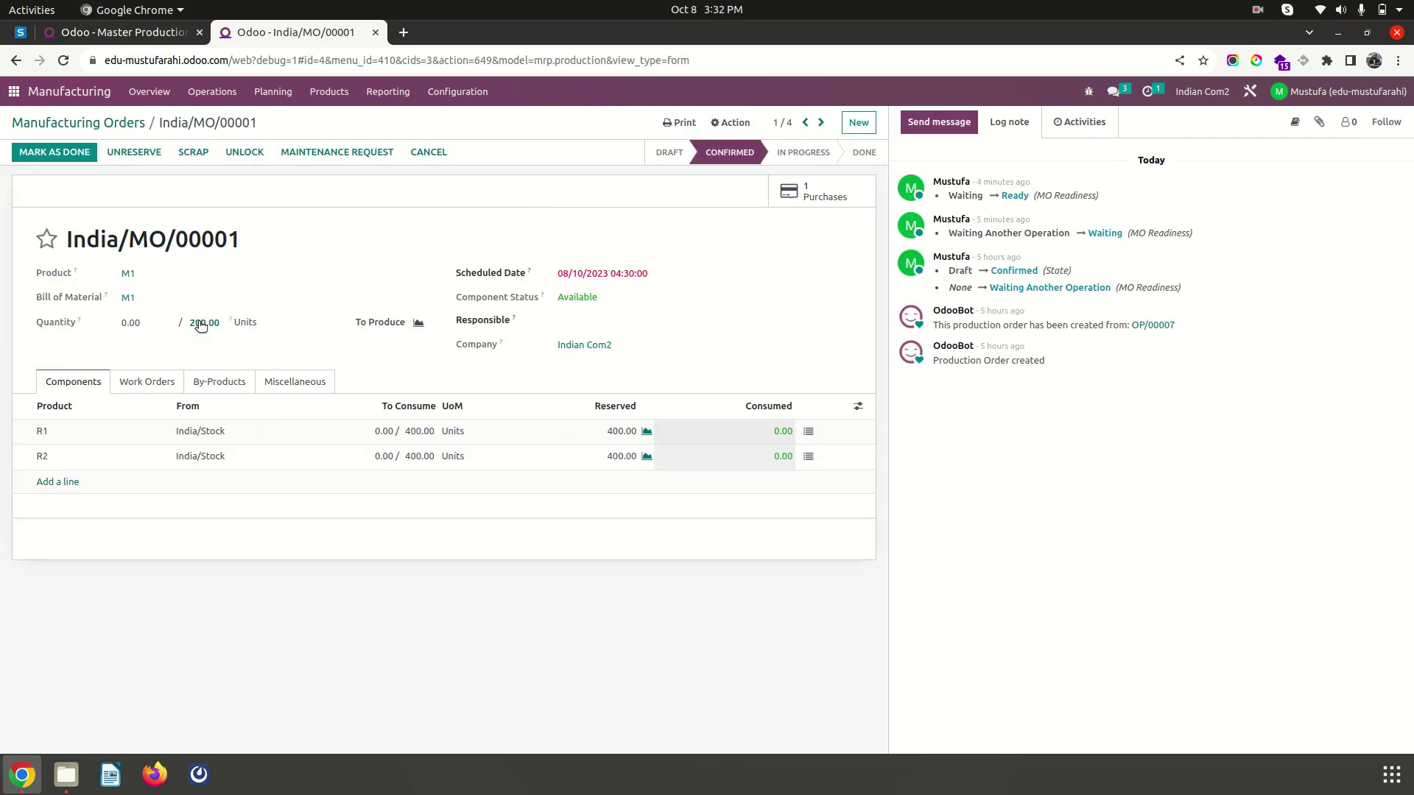
{"action": "left_click", "coordinate": [77, 122]}
{"action": "left_click", "coordinate": [124, 31]}
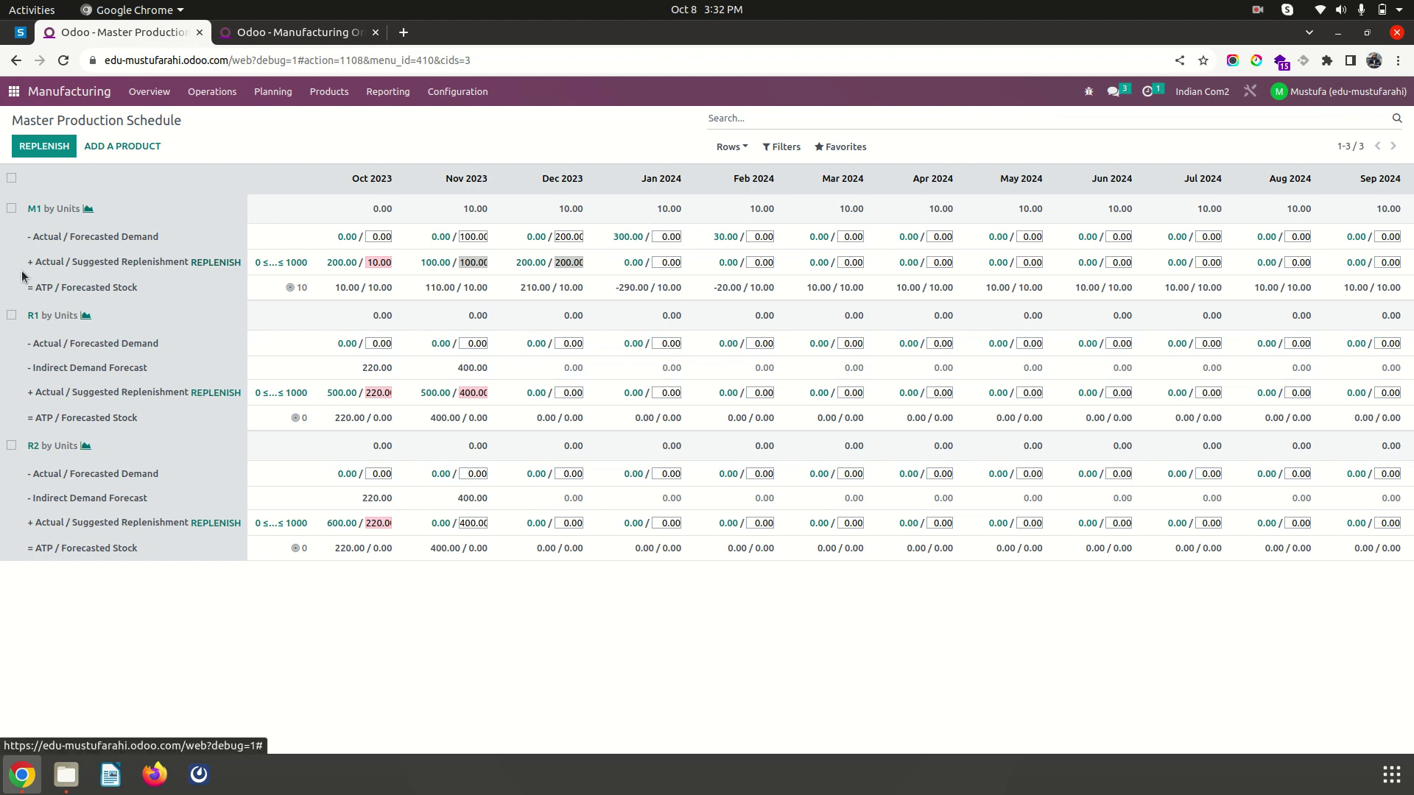
{"action": "left_click", "coordinate": [11, 210]}
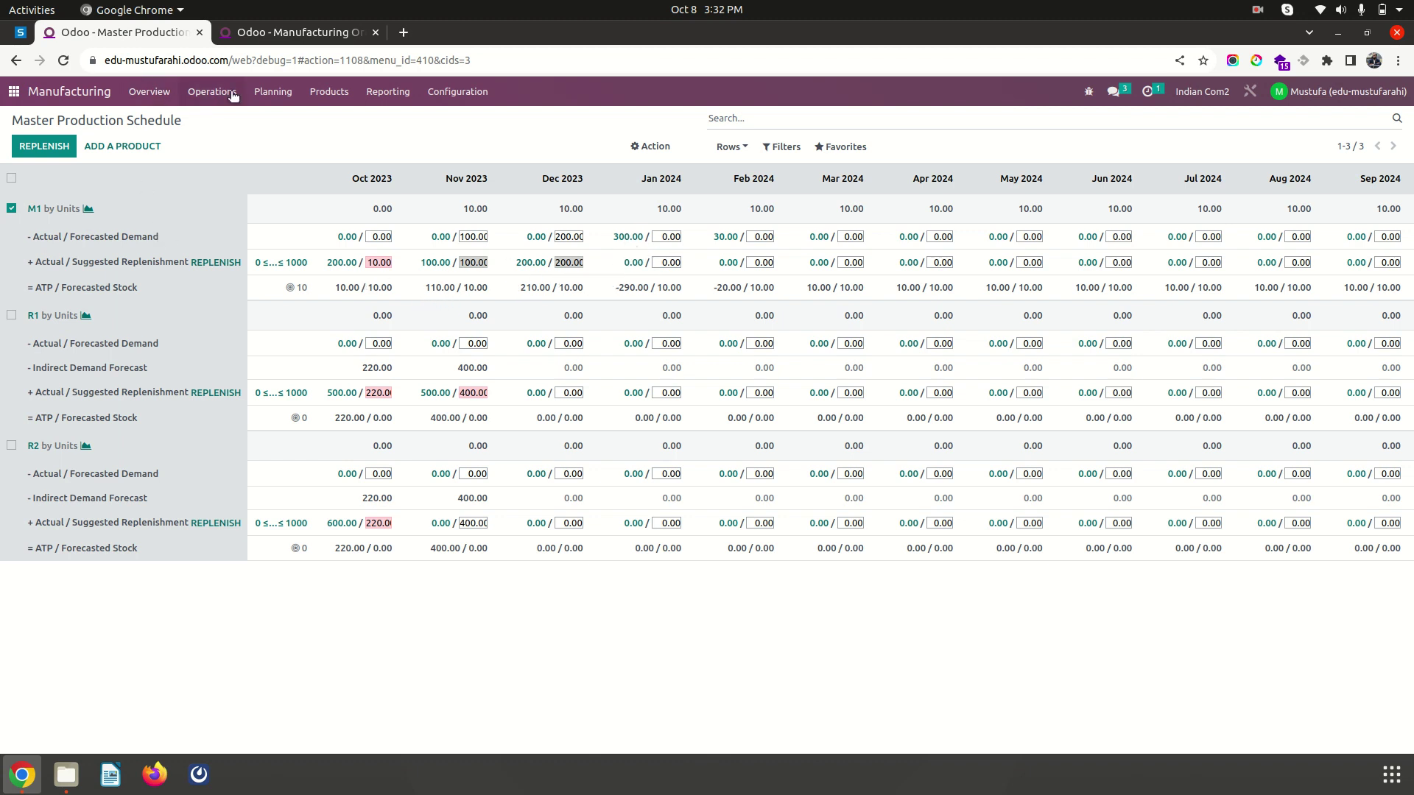
- Mark today's 200-unit M1 manufacturing order as done, applying immediate production for all finished products and components
{"action": "left_click", "coordinate": [277, 35]}
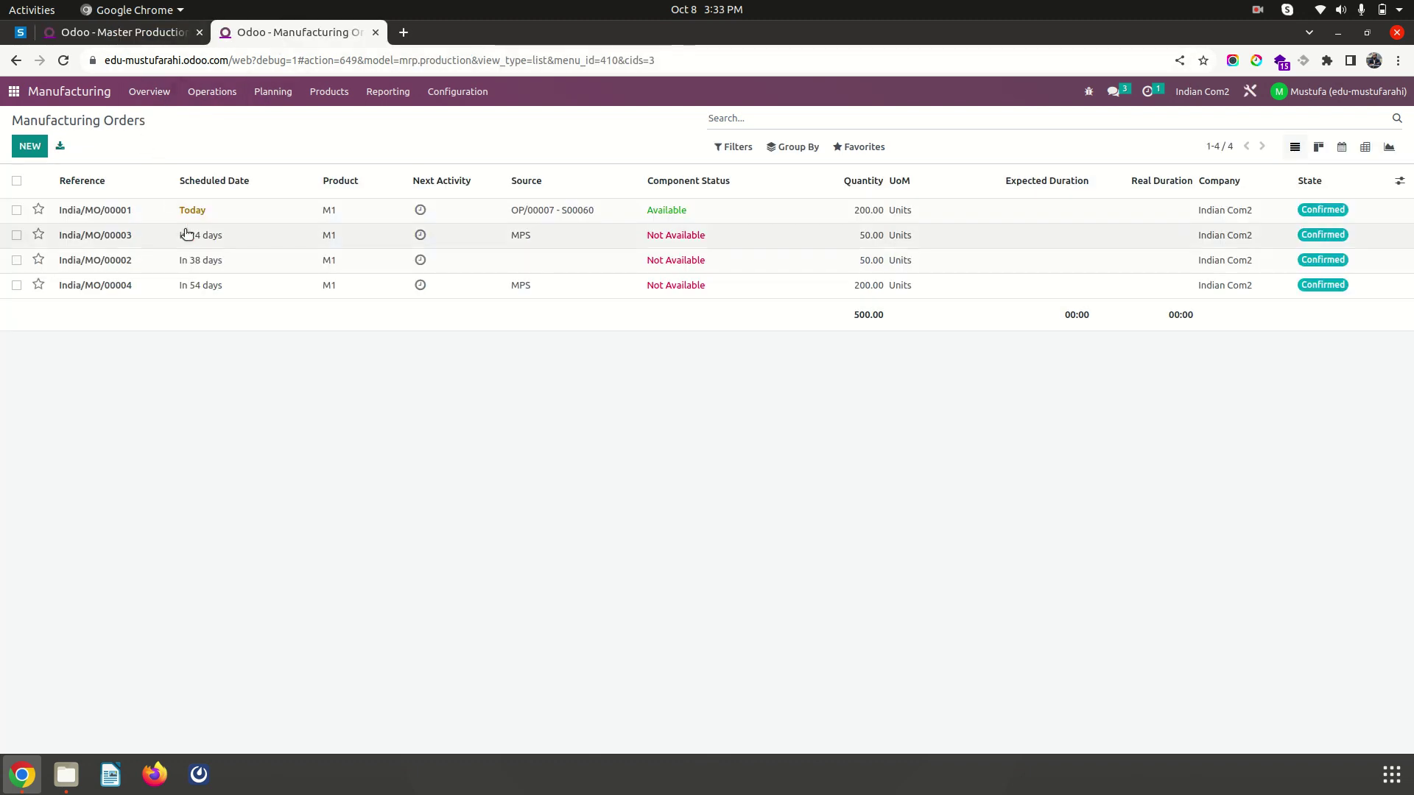
{"action": "left_click", "coordinate": [213, 215]}
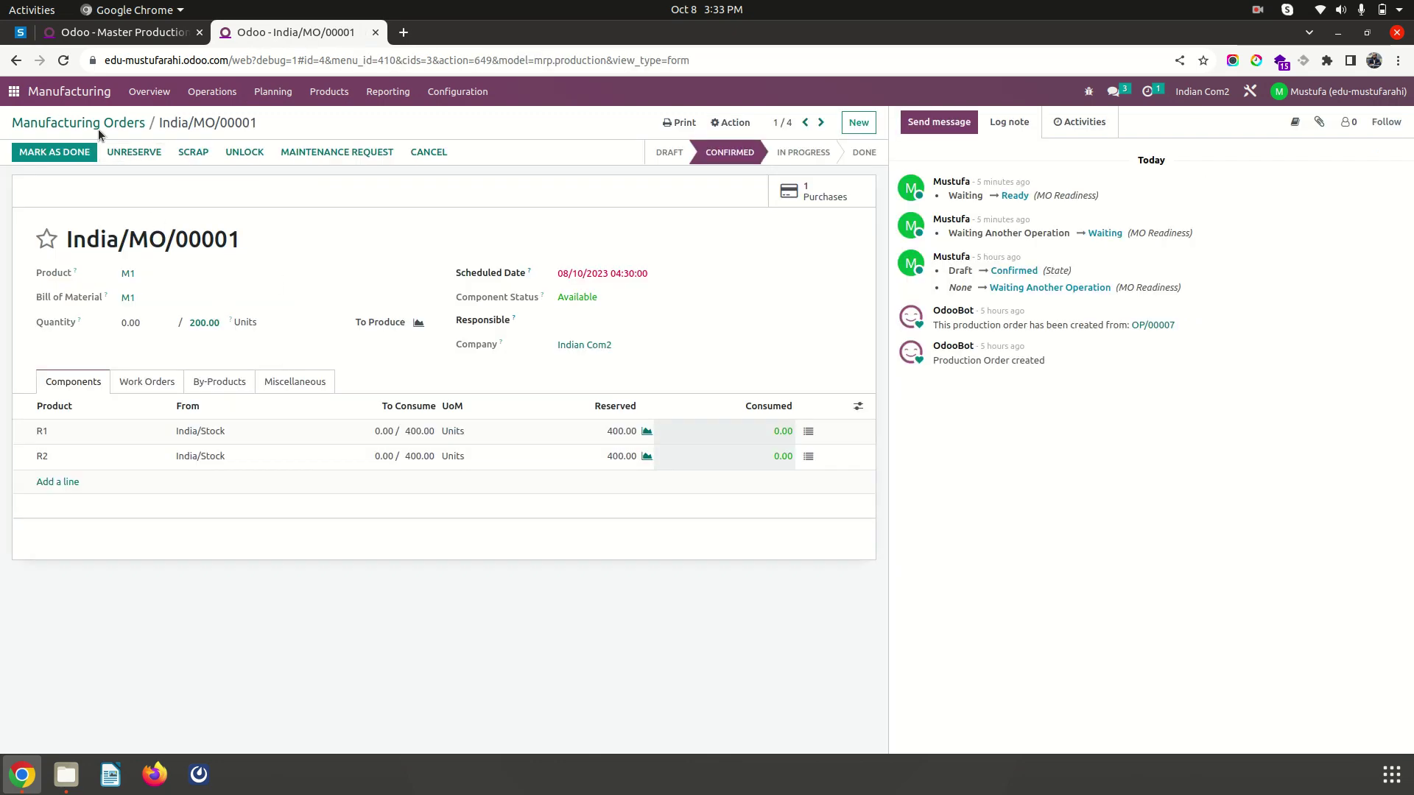
{"action": "left_click", "coordinate": [53, 151]}
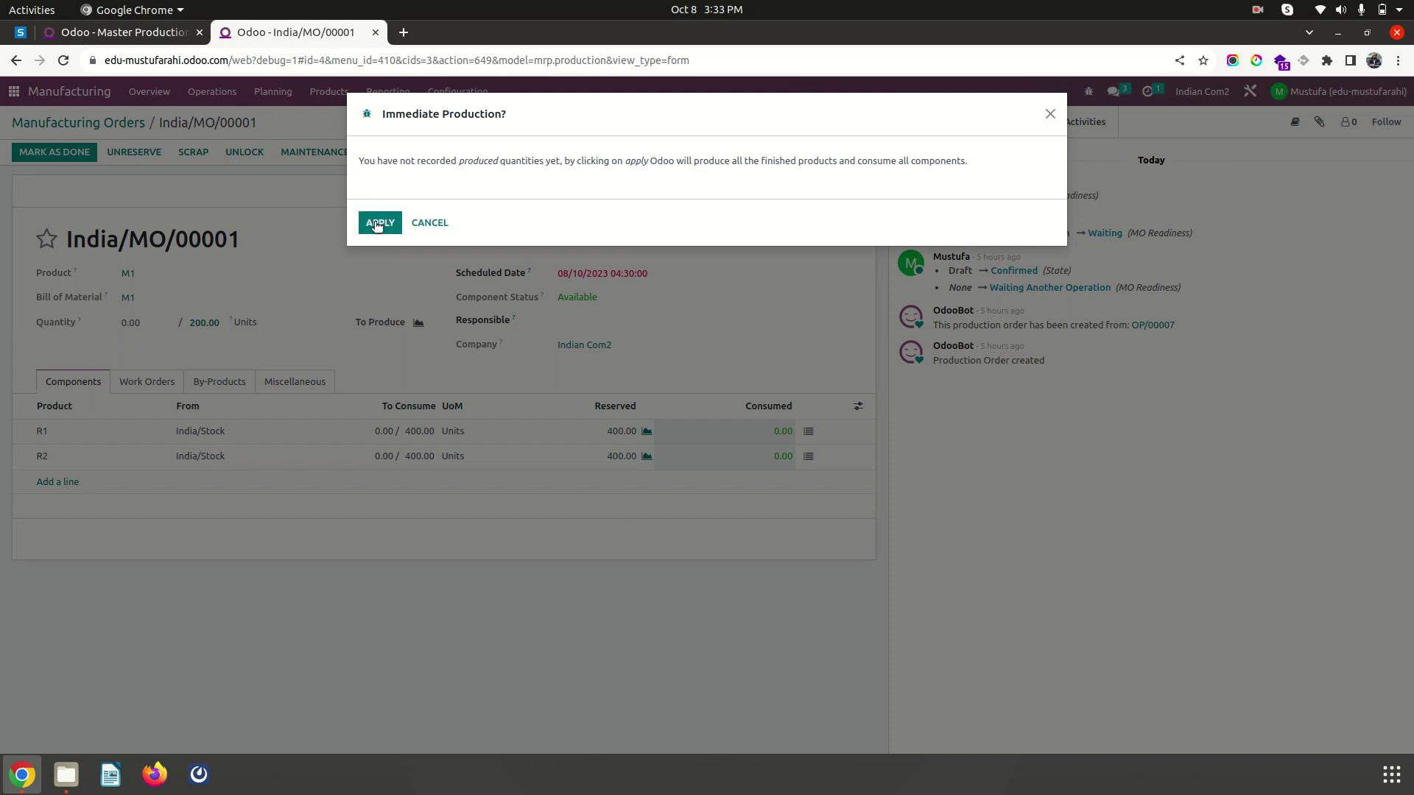
{"action": "left_click", "coordinate": [375, 223]}
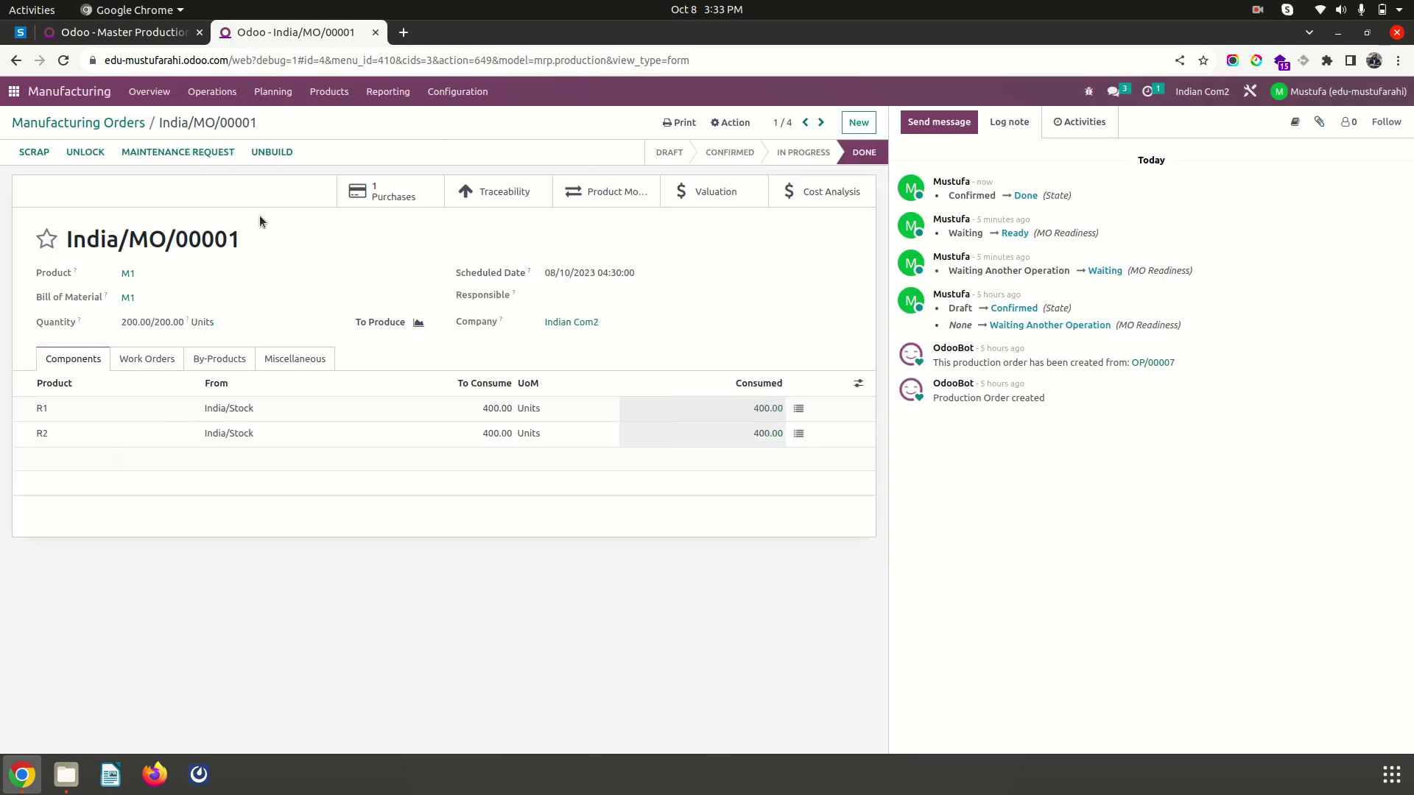
- Reload the Master Production Schedule to review the M1, R1 and R2 figures after the completed production
{"action": "left_click", "coordinate": [128, 124]}
{"action": "left_click", "coordinate": [146, 39]}
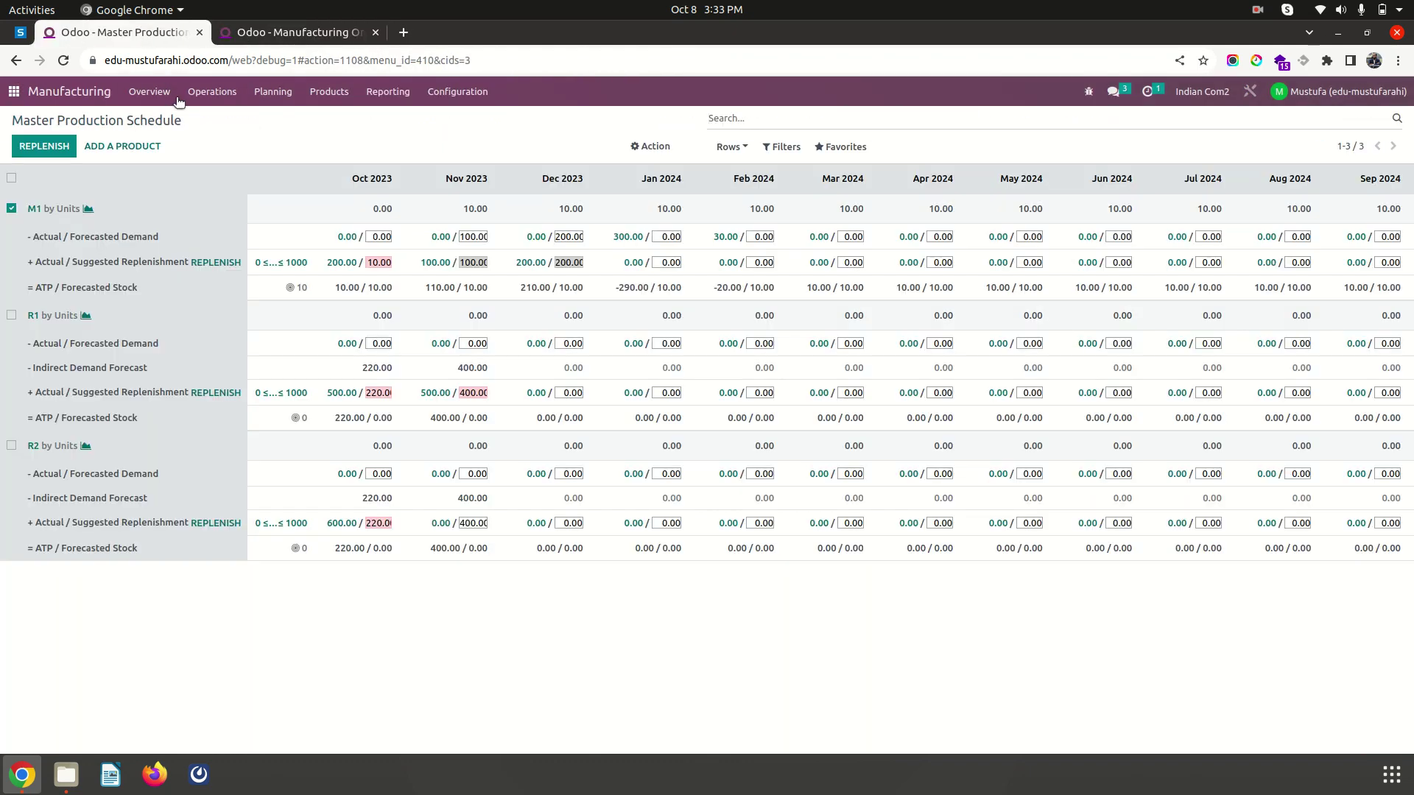
{"action": "left_click", "coordinate": [274, 93]}
{"action": "left_click", "coordinate": [301, 192]}
- Open the delivery of the 300-unit M1 sales order in the Sales app and review its demanded and reserved quantities
{"action": "left_click", "coordinate": [272, 32]}
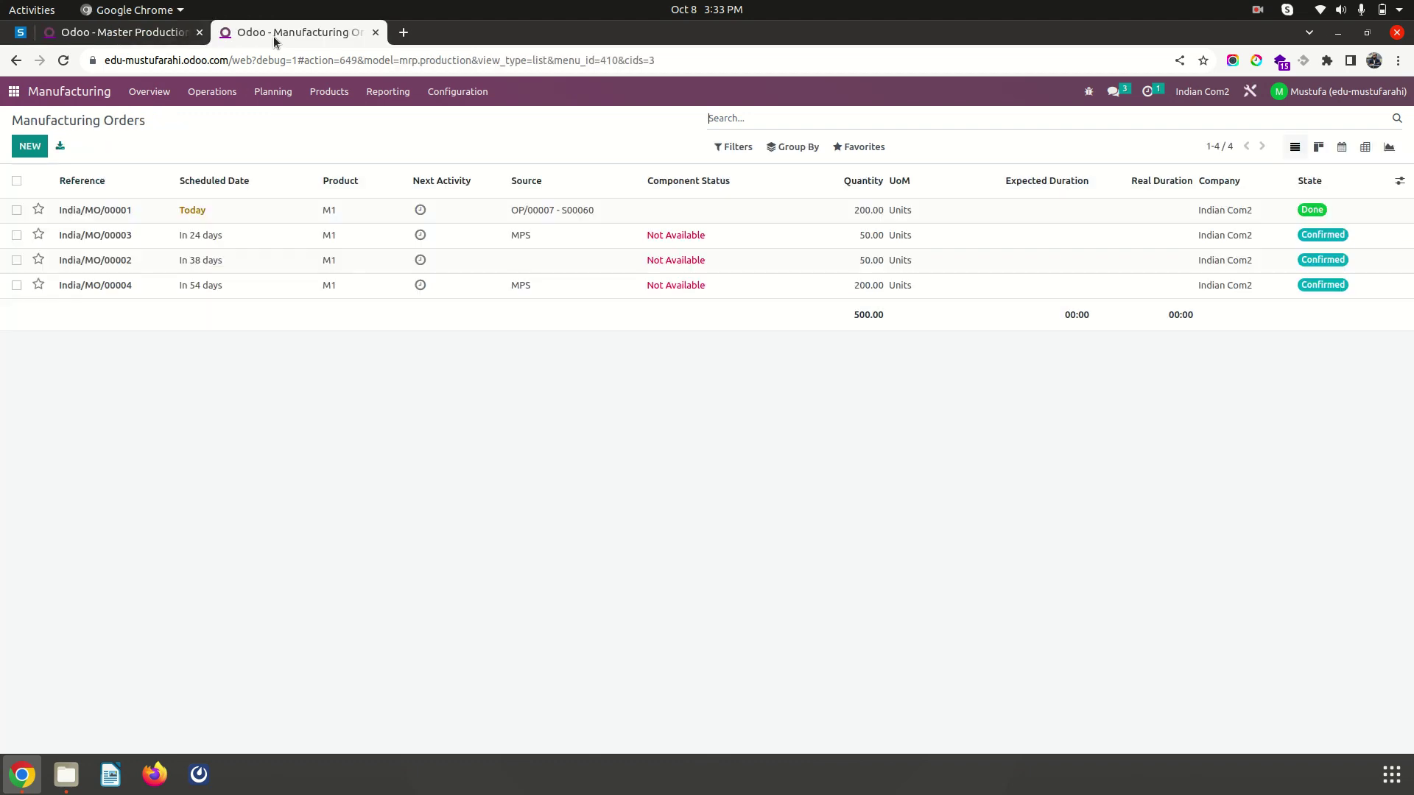
{"action": "left_click", "coordinate": [13, 91]}
{"action": "type", "text": "sale"}
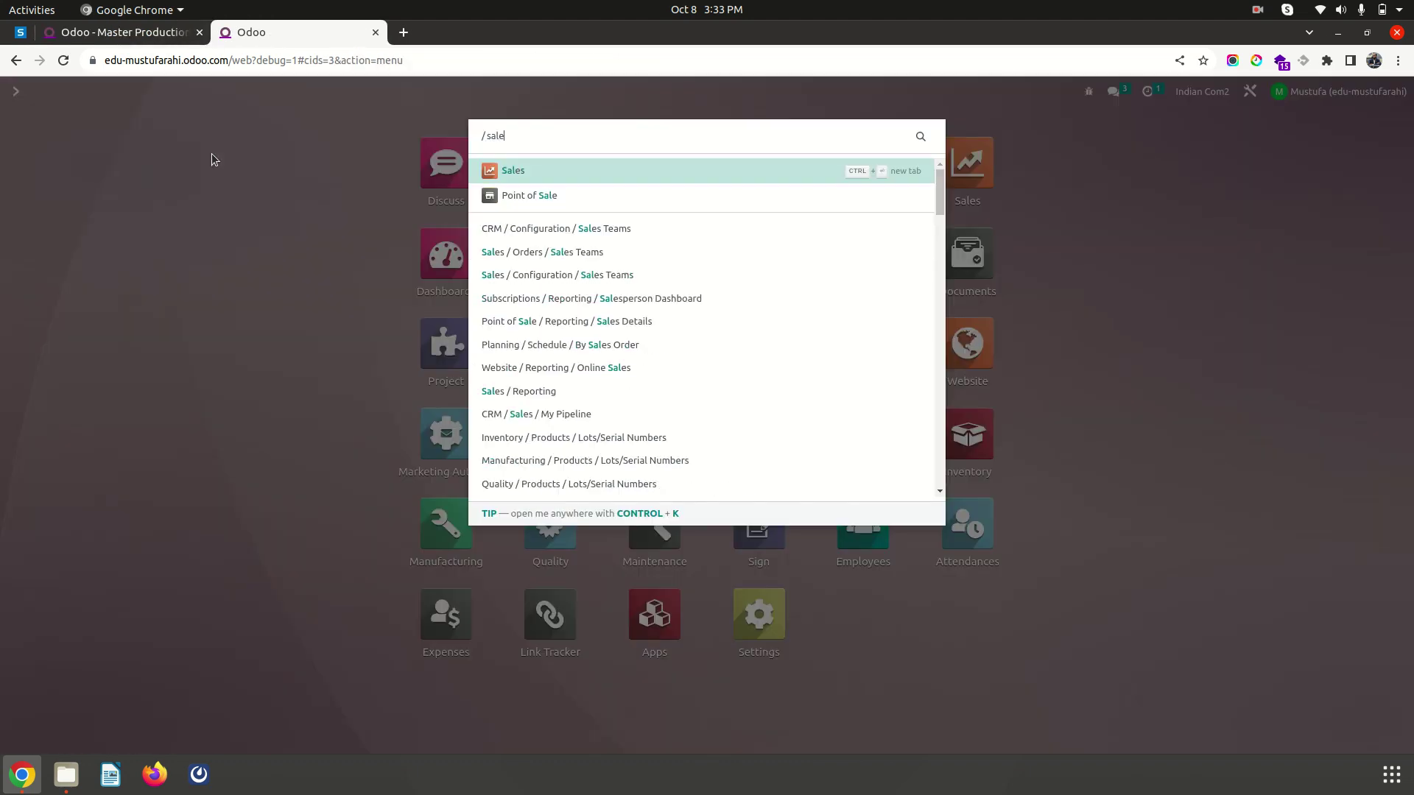
{"action": "key", "text": "Return"}
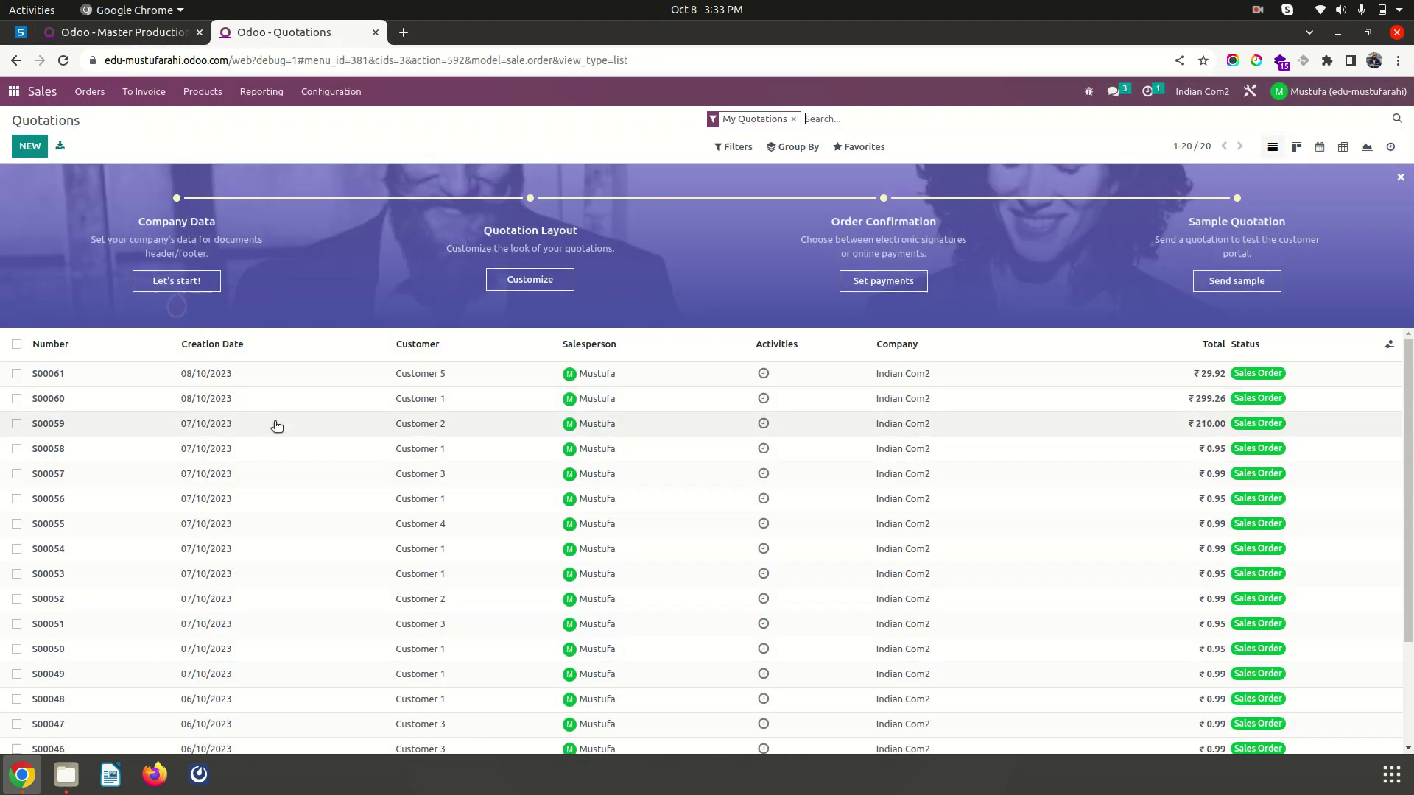
{"action": "left_click", "coordinate": [276, 427]}
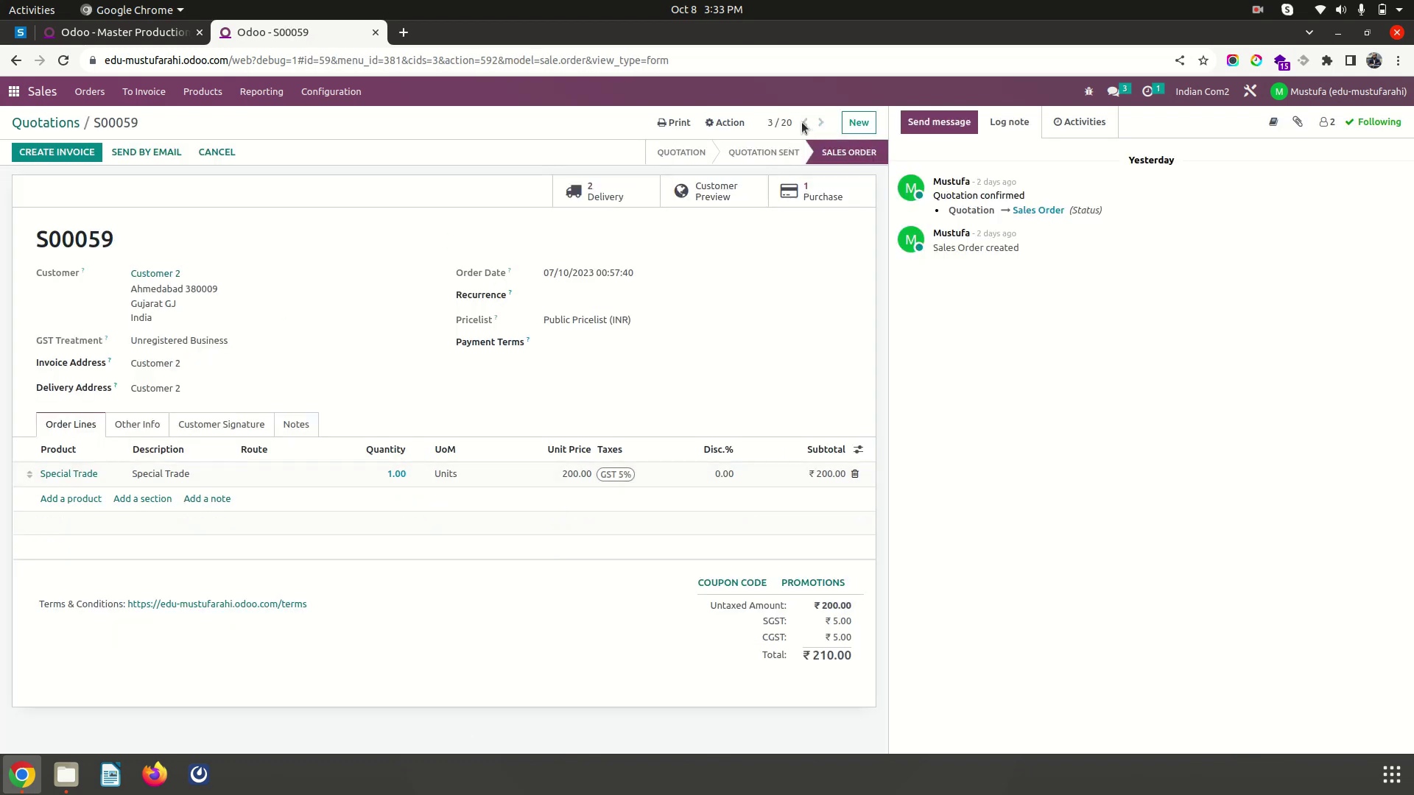
{"action": "key", "text": "alt+p"}
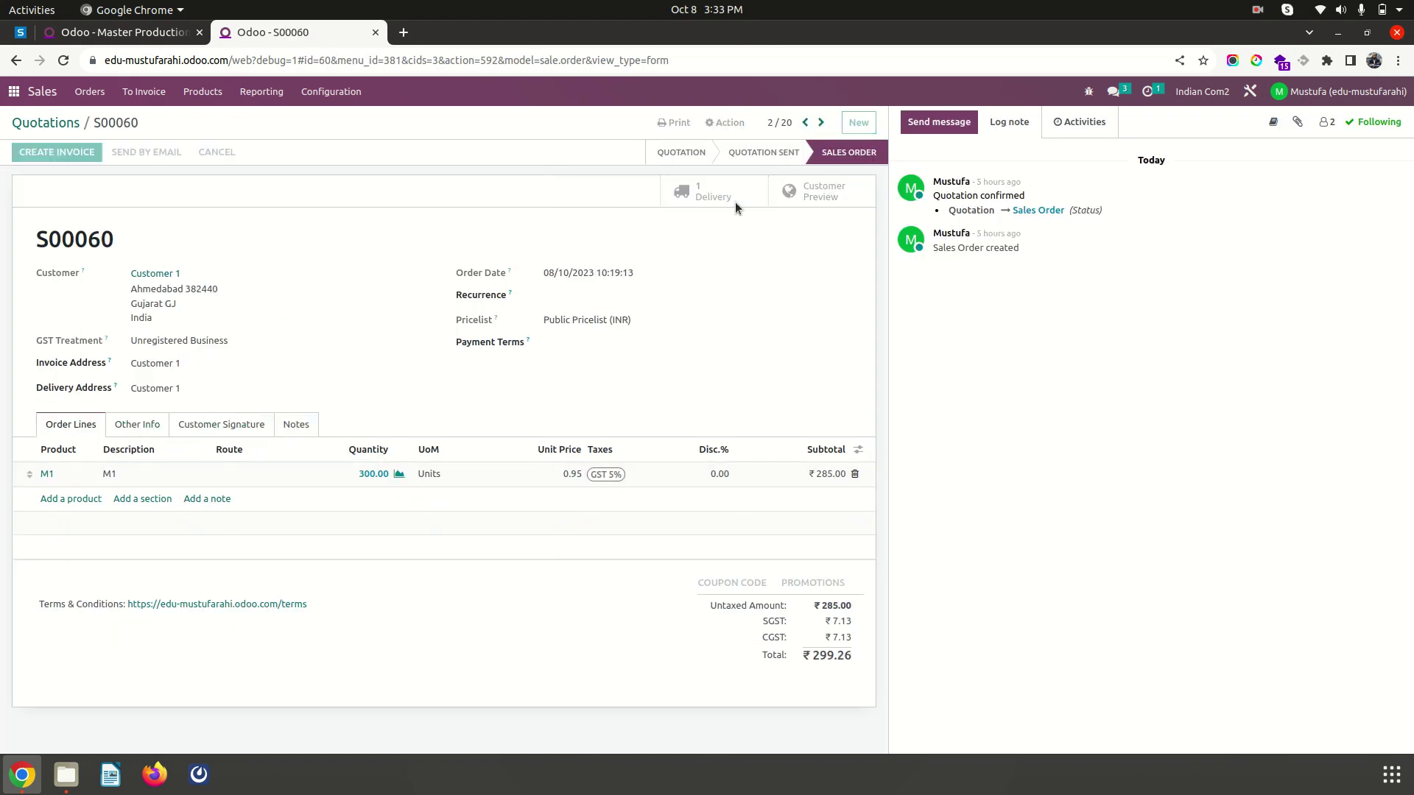
{"action": "left_click", "coordinate": [703, 191]}
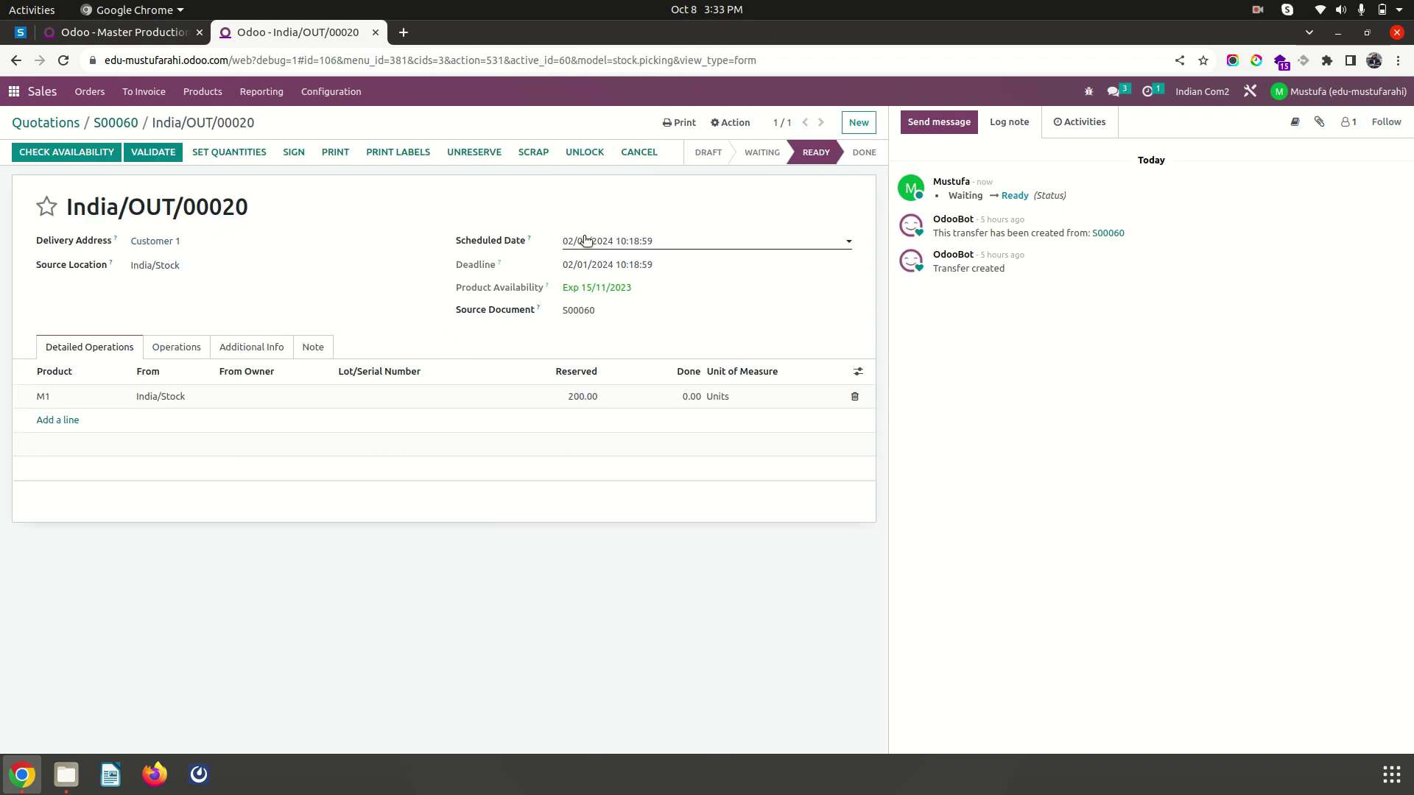
{"action": "left_click", "coordinate": [176, 347]}
{"action": "left_click", "coordinate": [89, 347]}
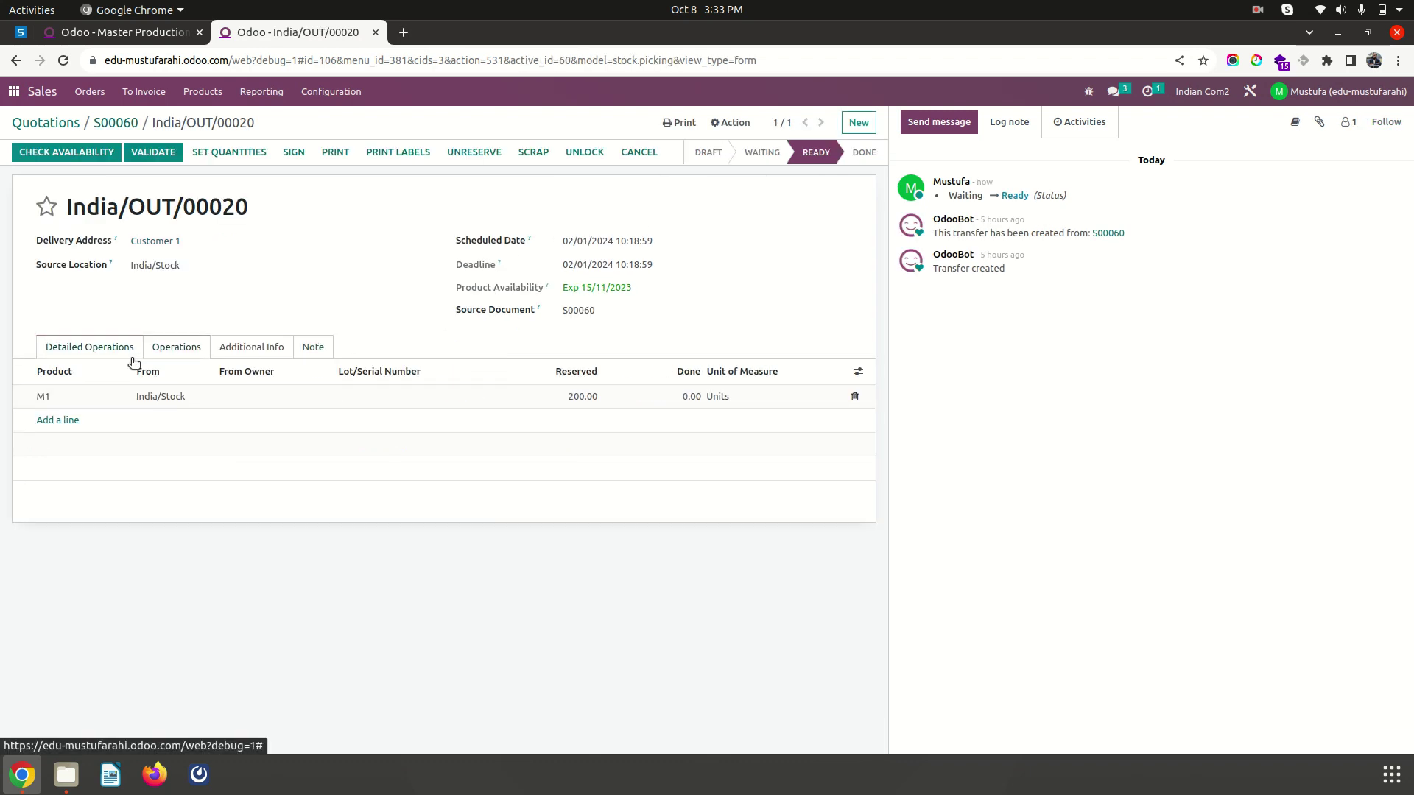
{"action": "left_click", "coordinate": [176, 350]}
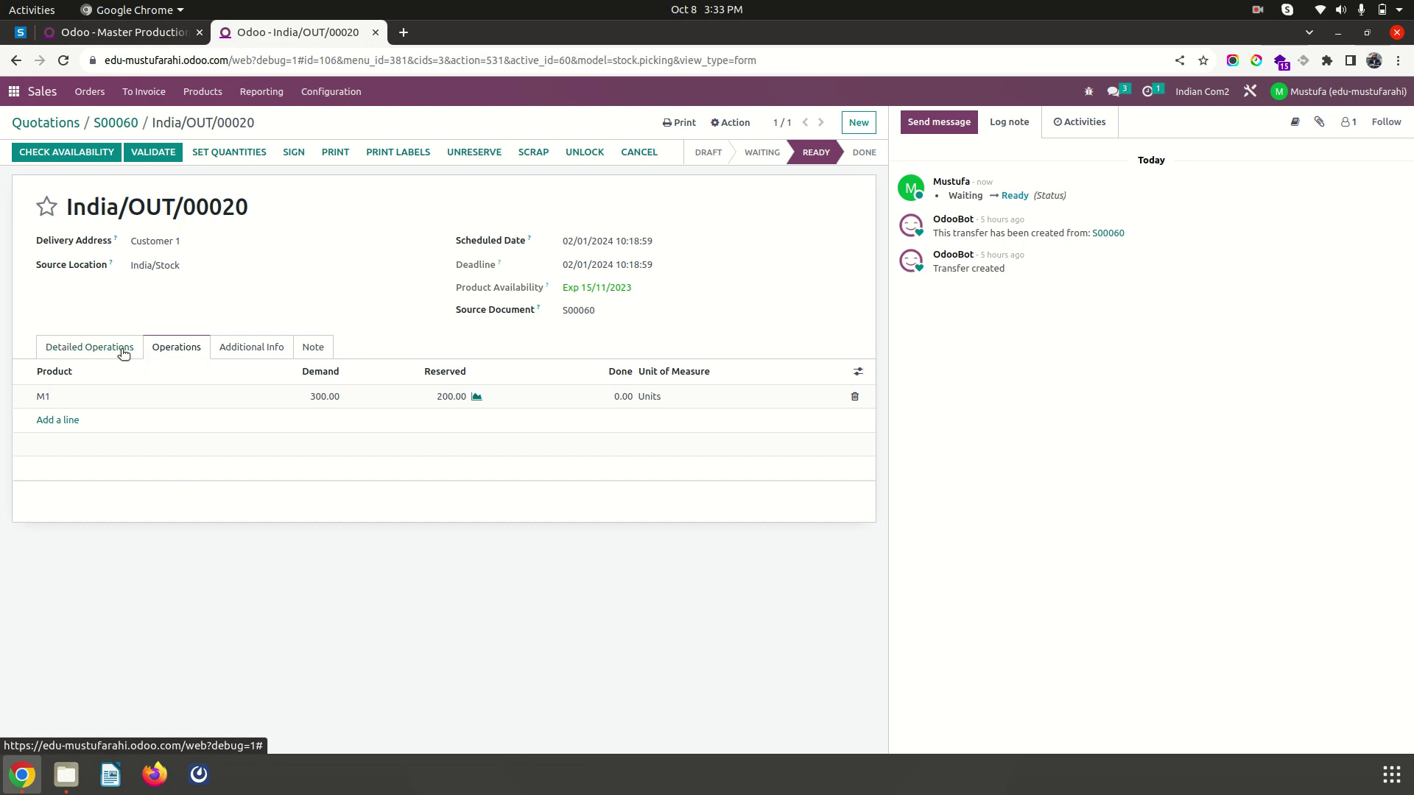
- Validate the M1 delivery with 200 units done and a backorder for the remainder, and return to the Master Production Schedule
{"action": "left_click", "coordinate": [205, 153]}
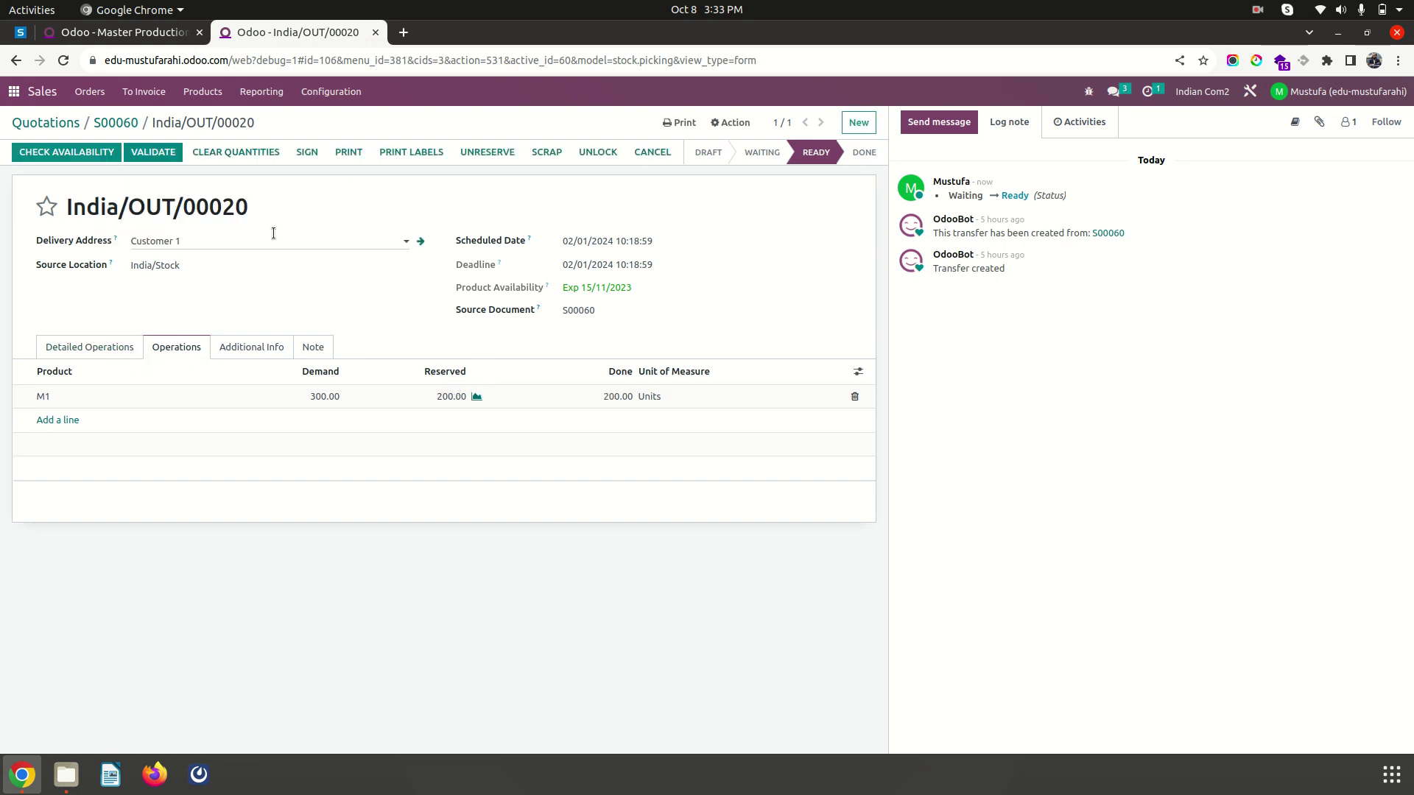
{"action": "left_click", "coordinate": [152, 152]}
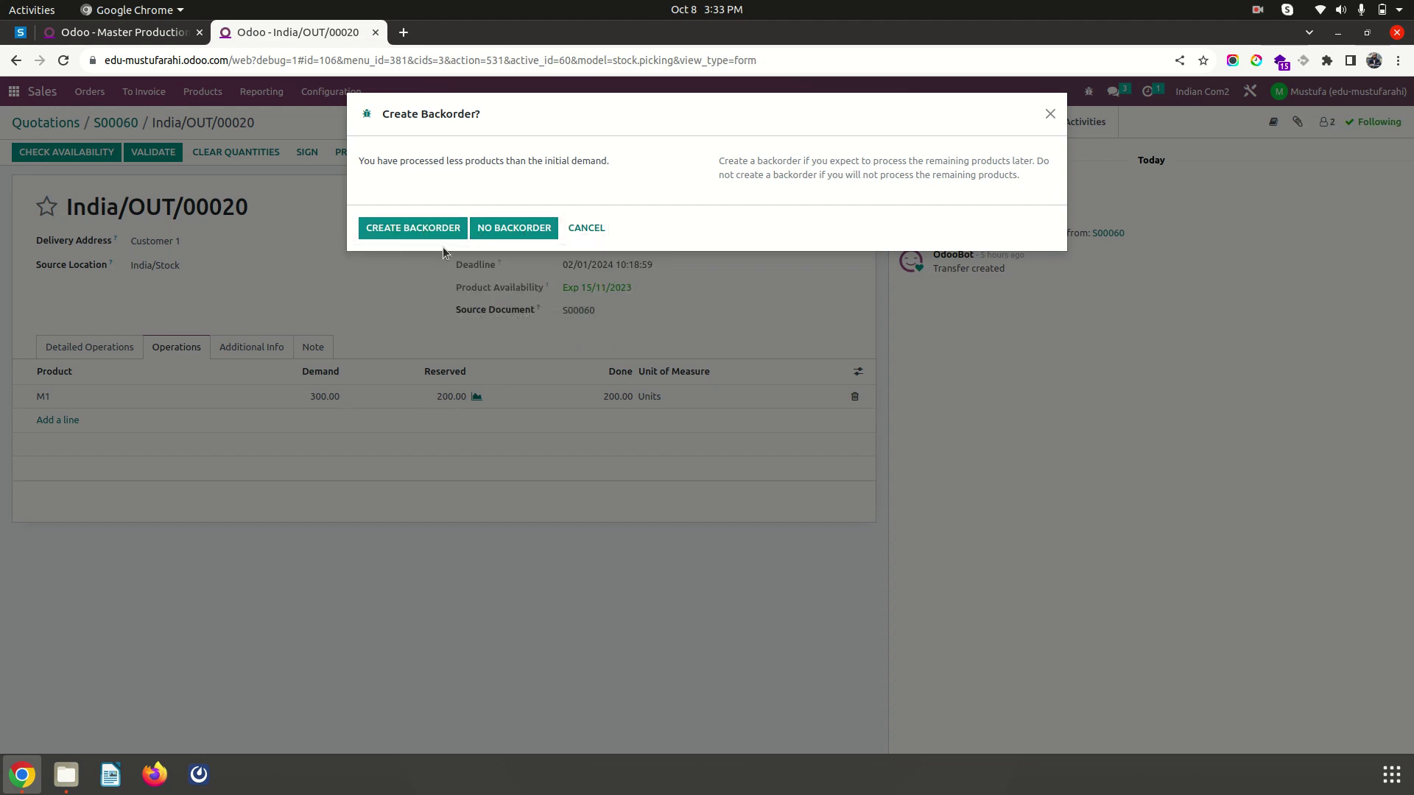
{"action": "left_click", "coordinate": [434, 230]}
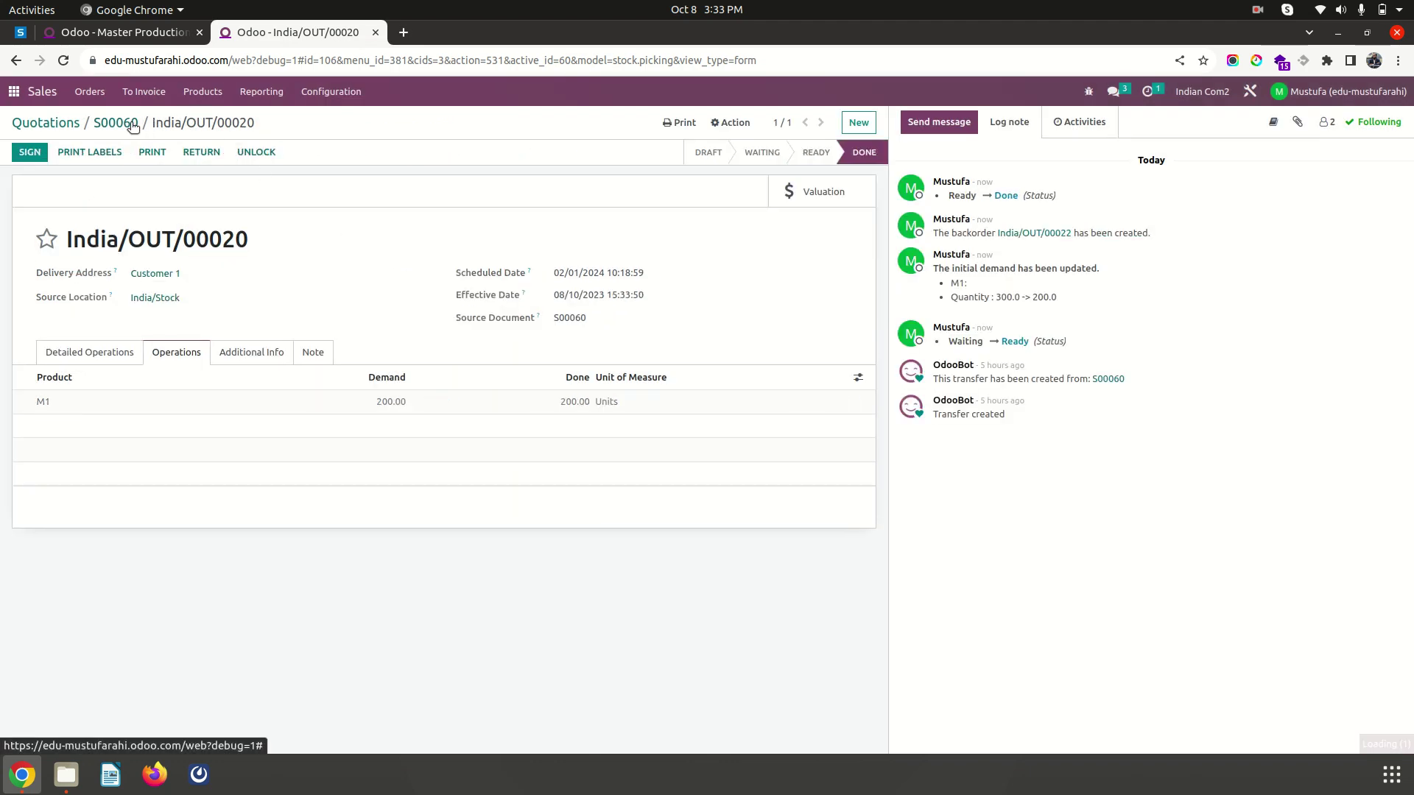
{"action": "left_click", "coordinate": [117, 123]}
{"action": "left_click", "coordinate": [140, 33]}
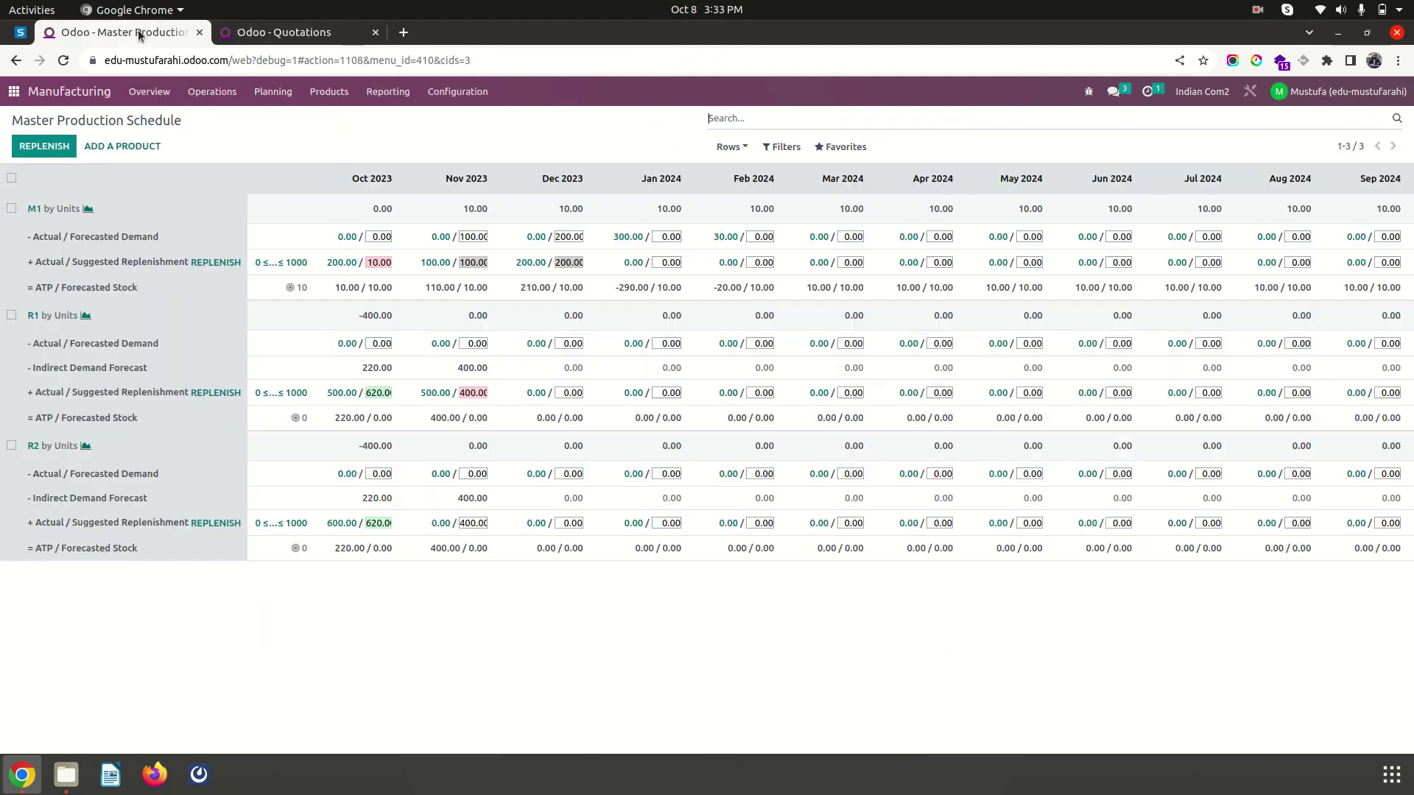
- Reload the Master Production Schedule to check the delivery's effect, and open the M1 product record in the Sales app
{"action": "left_click", "coordinate": [273, 91]}
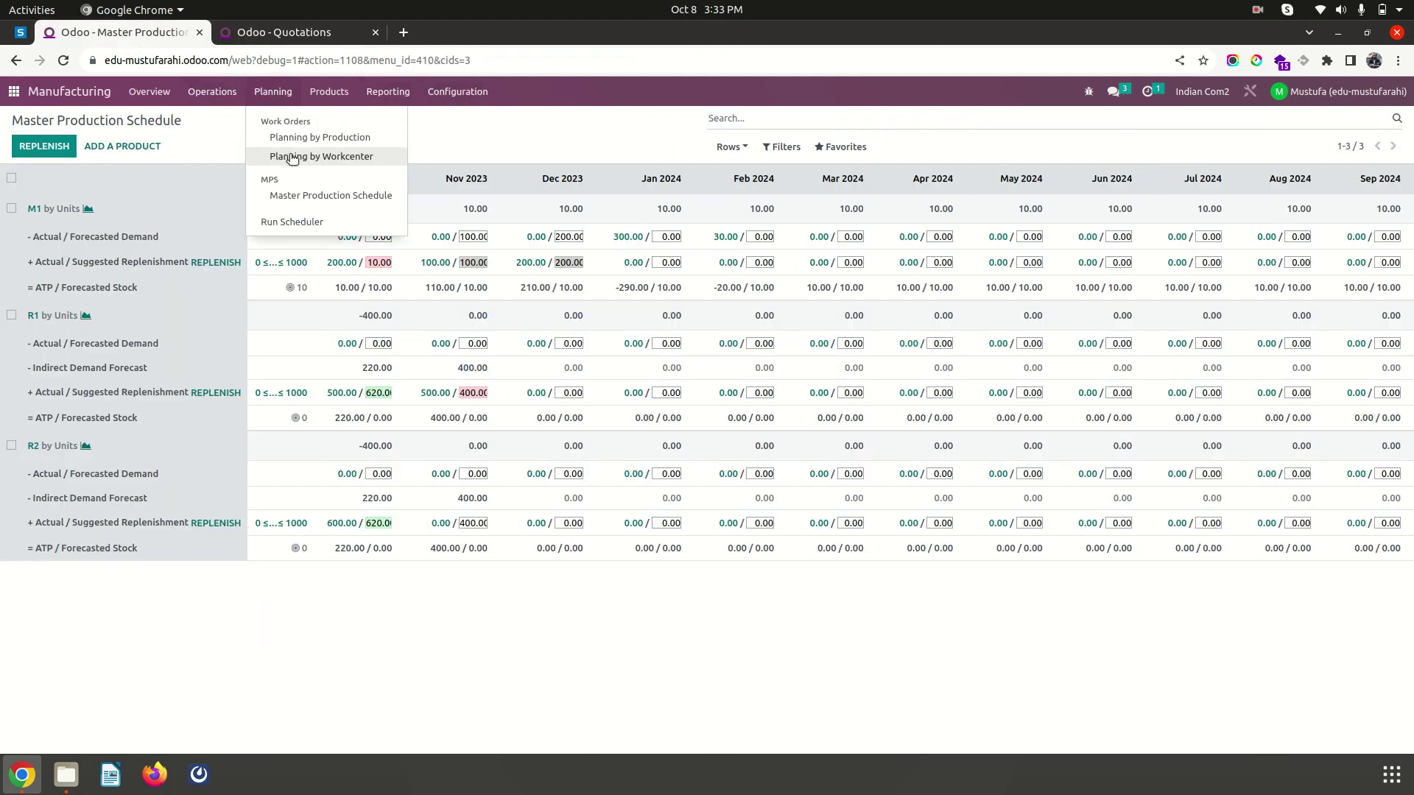
{"action": "left_click", "coordinate": [339, 195]}
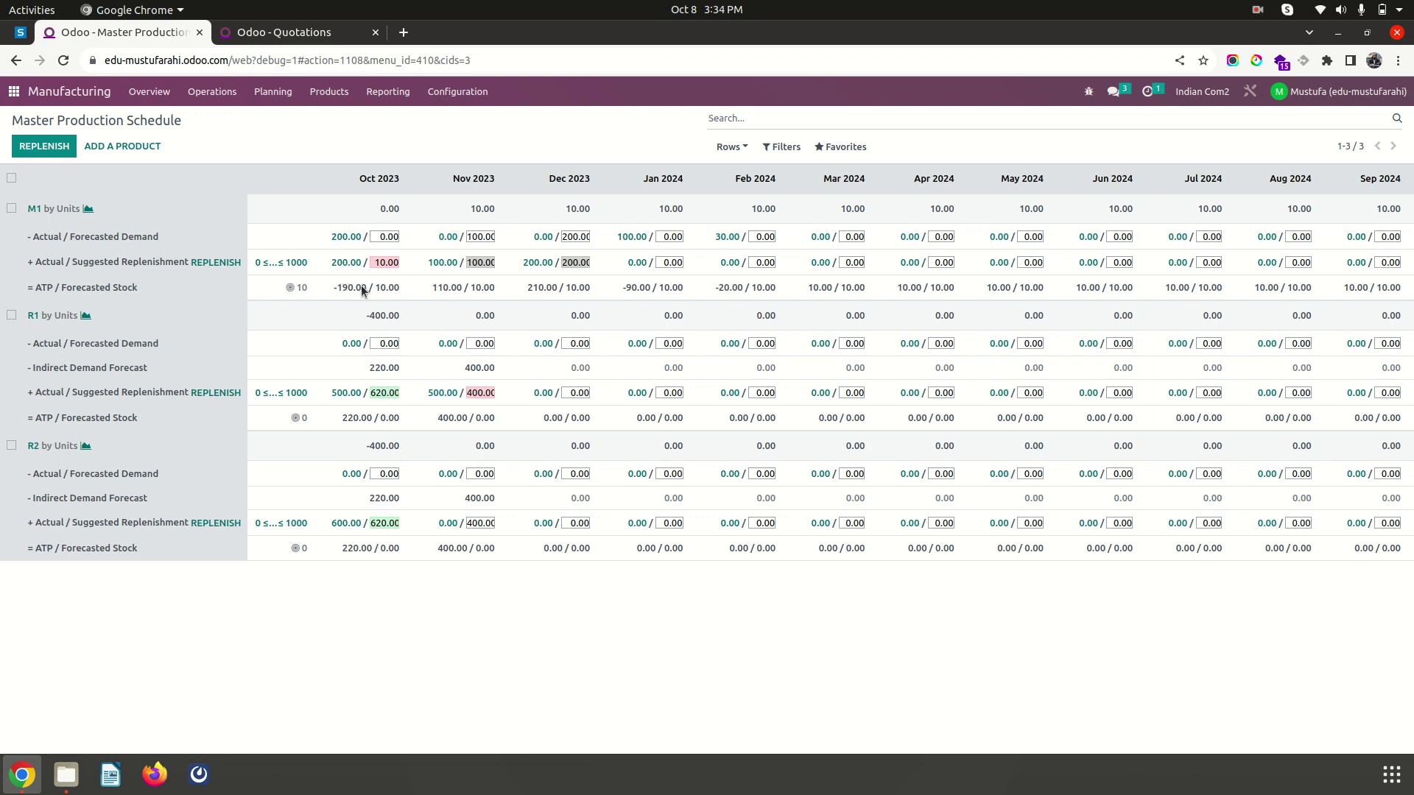
{"action": "left_click", "coordinate": [257, 32]}
{"action": "left_click", "coordinate": [203, 91]}
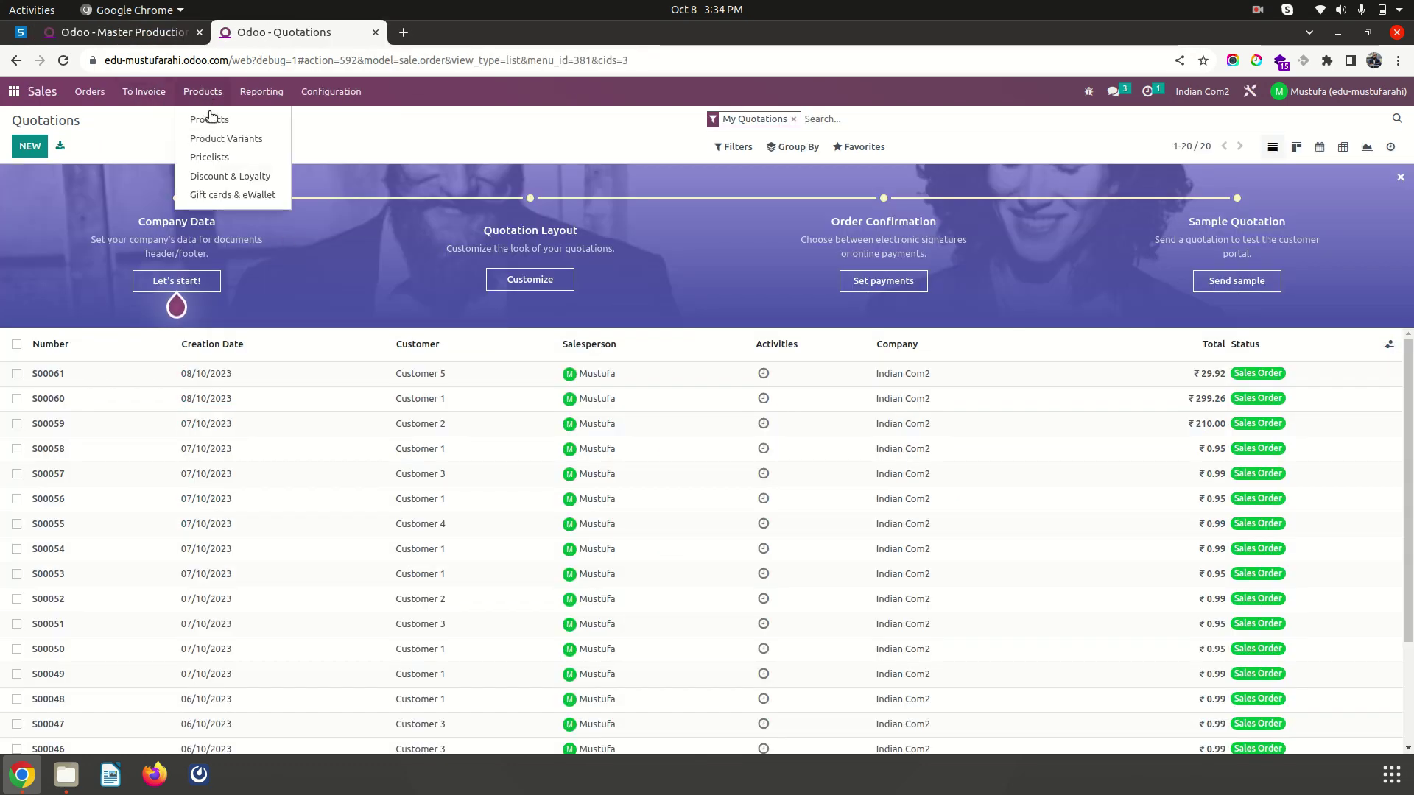
{"action": "left_click", "coordinate": [217, 119]}
{"action": "type", "text": "m1"}
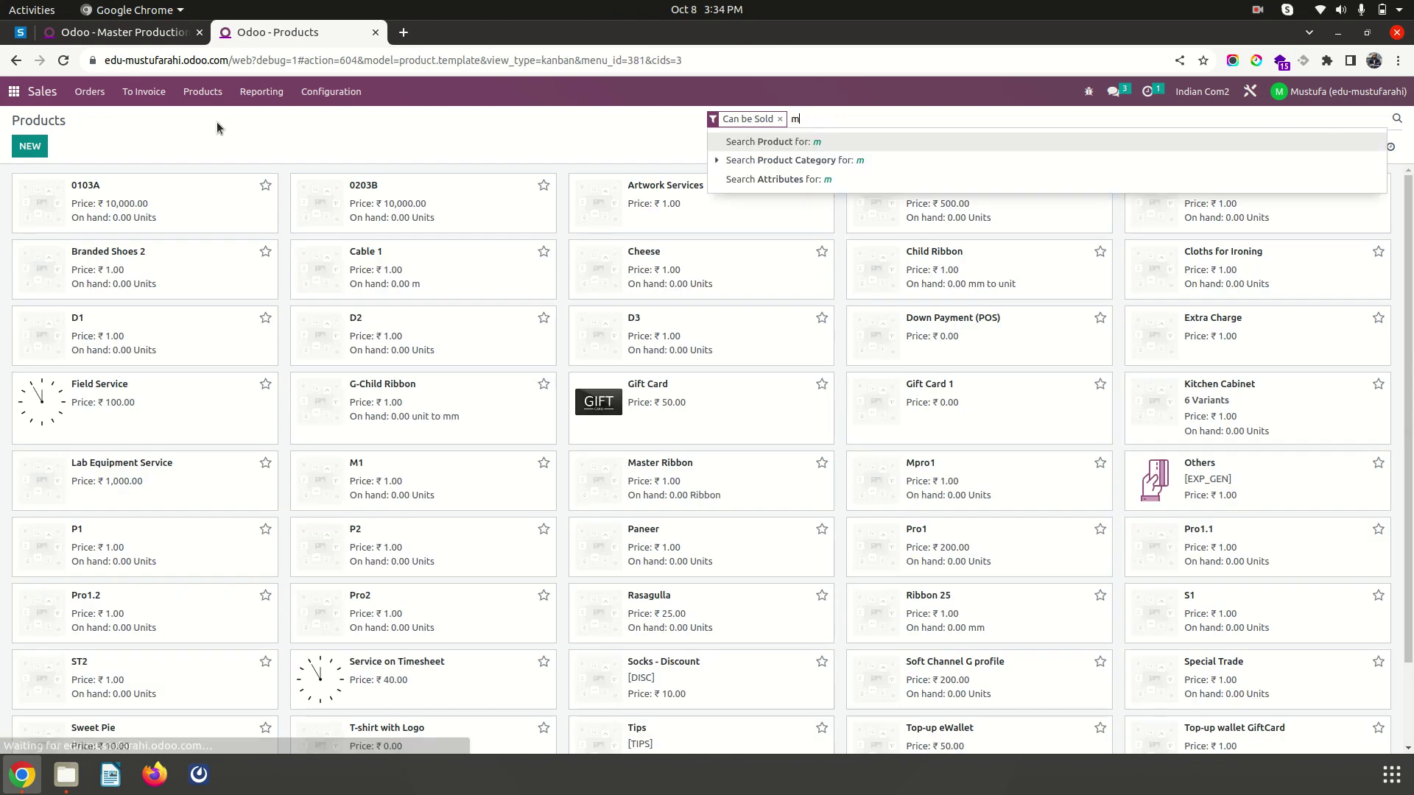
{"action": "key", "text": "Return"}
{"action": "left_click", "coordinate": [105, 214]}
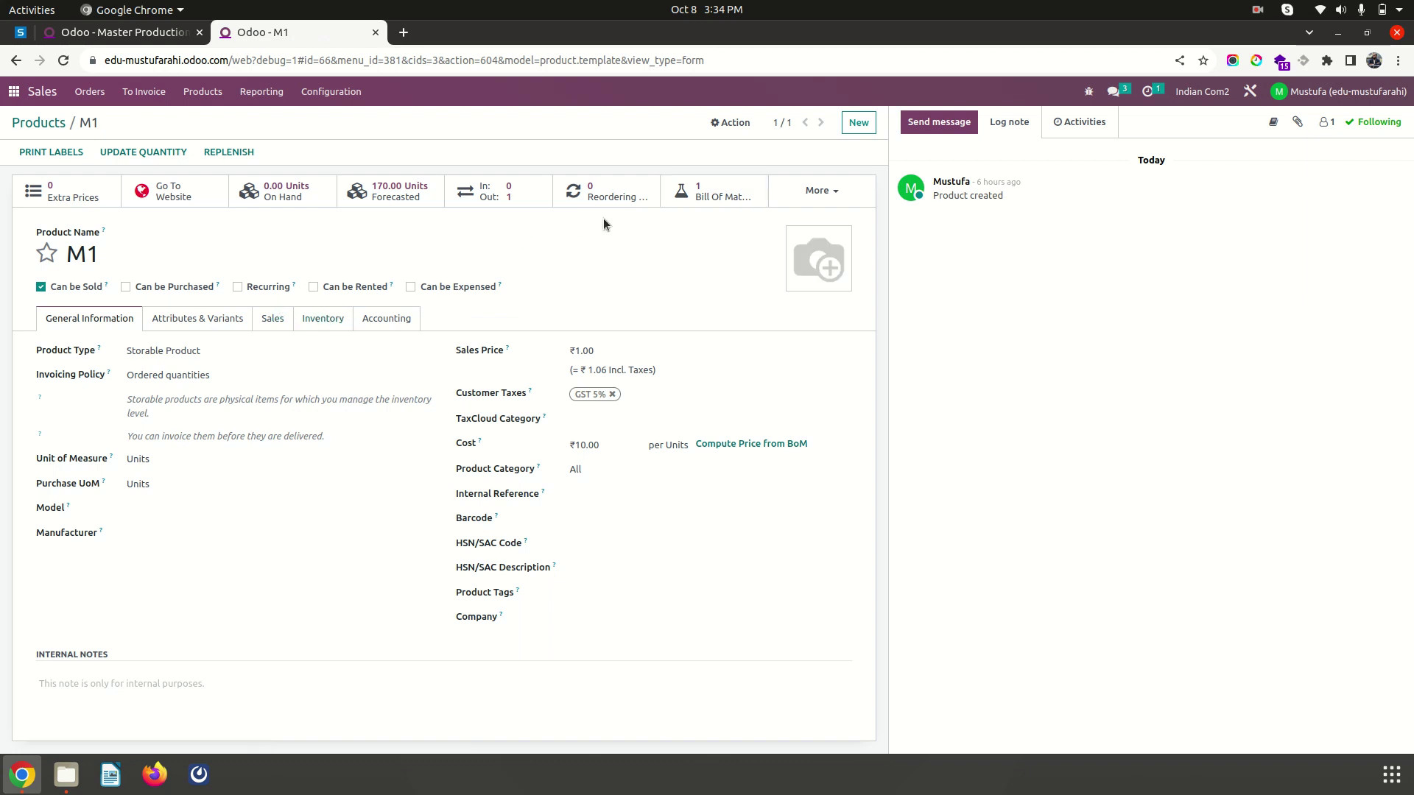
- Check M1's inventory routes and reordering rules, and open its forecasted report to review incoming and outgoing quantities
{"action": "left_click", "coordinate": [323, 318]}
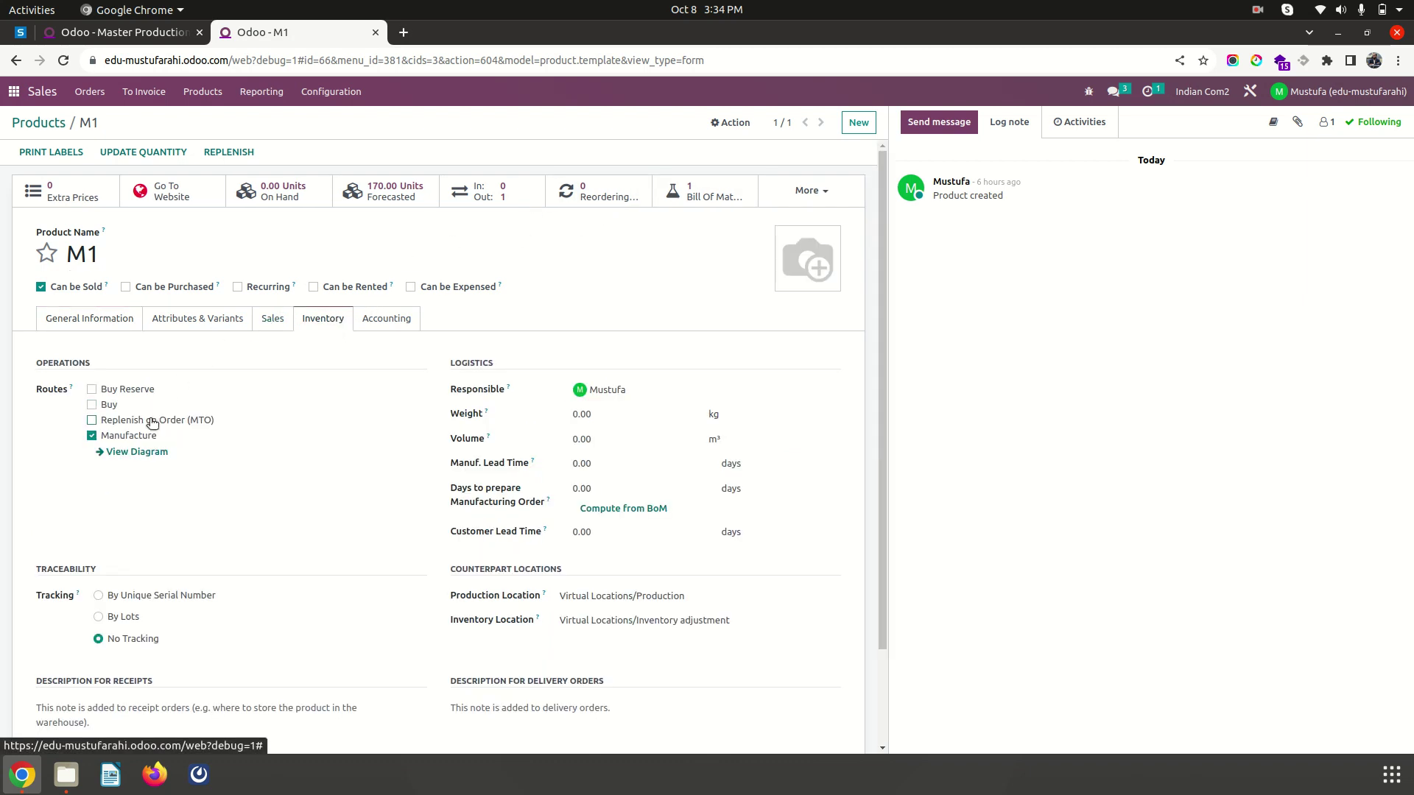
{"action": "left_click", "coordinate": [585, 193]}
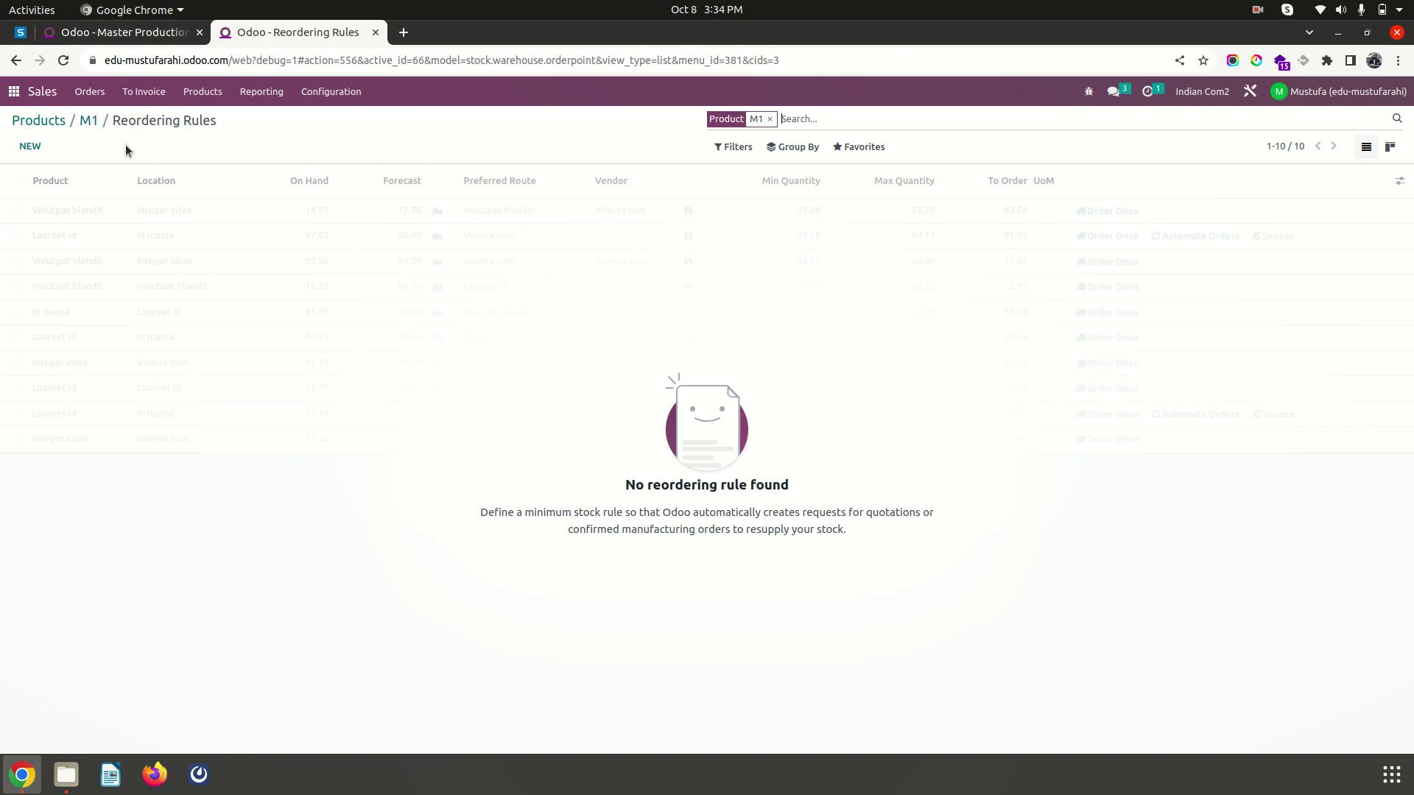
{"action": "left_click", "coordinate": [91, 123]}
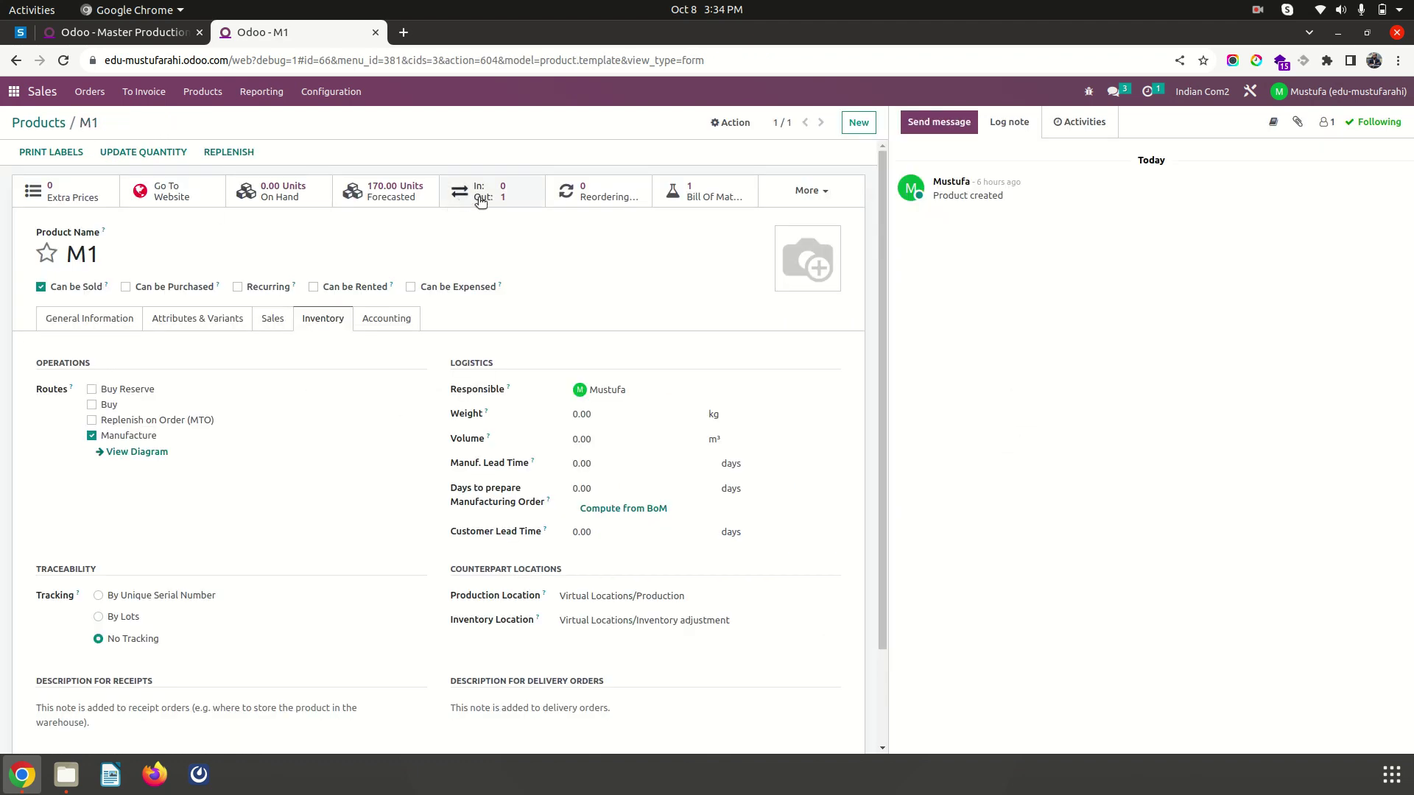
{"action": "left_click", "coordinate": [381, 194]}
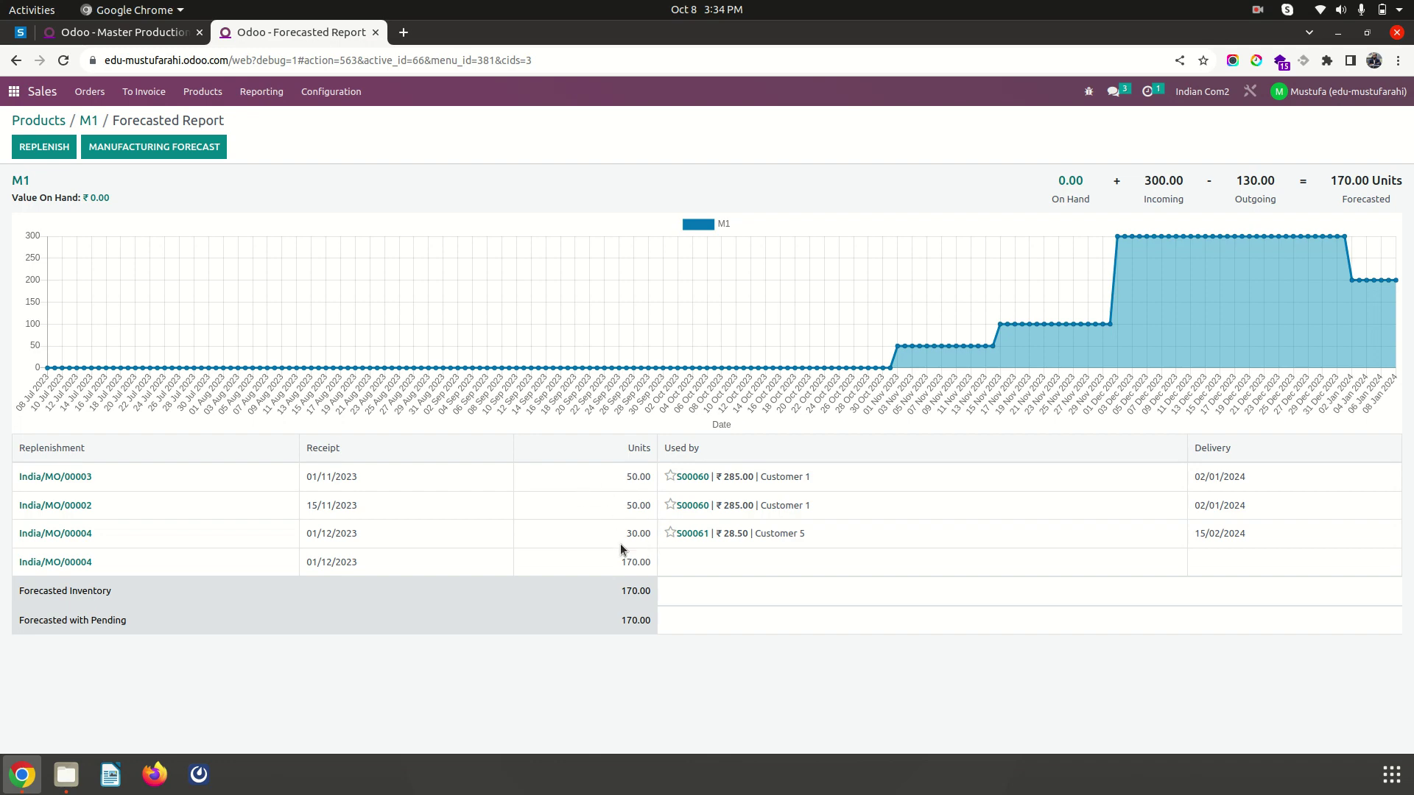
- Set M1's January 2024 forecasted demand to 100 units in the Master Production Schedule and replenish M1
{"action": "left_click", "coordinate": [125, 33]}
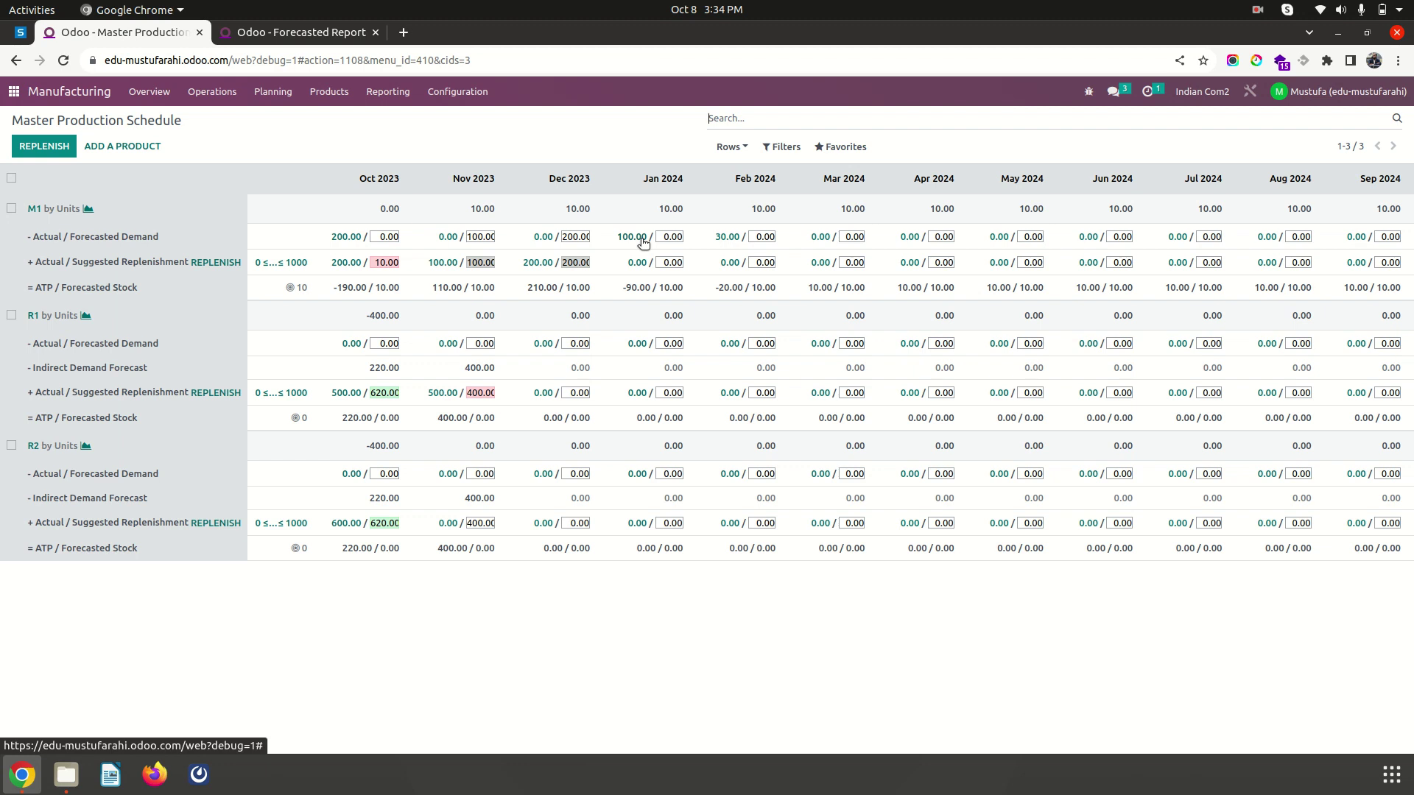
{"action": "left_click", "coordinate": [12, 178]}
{"action": "left_click", "coordinate": [663, 237]}
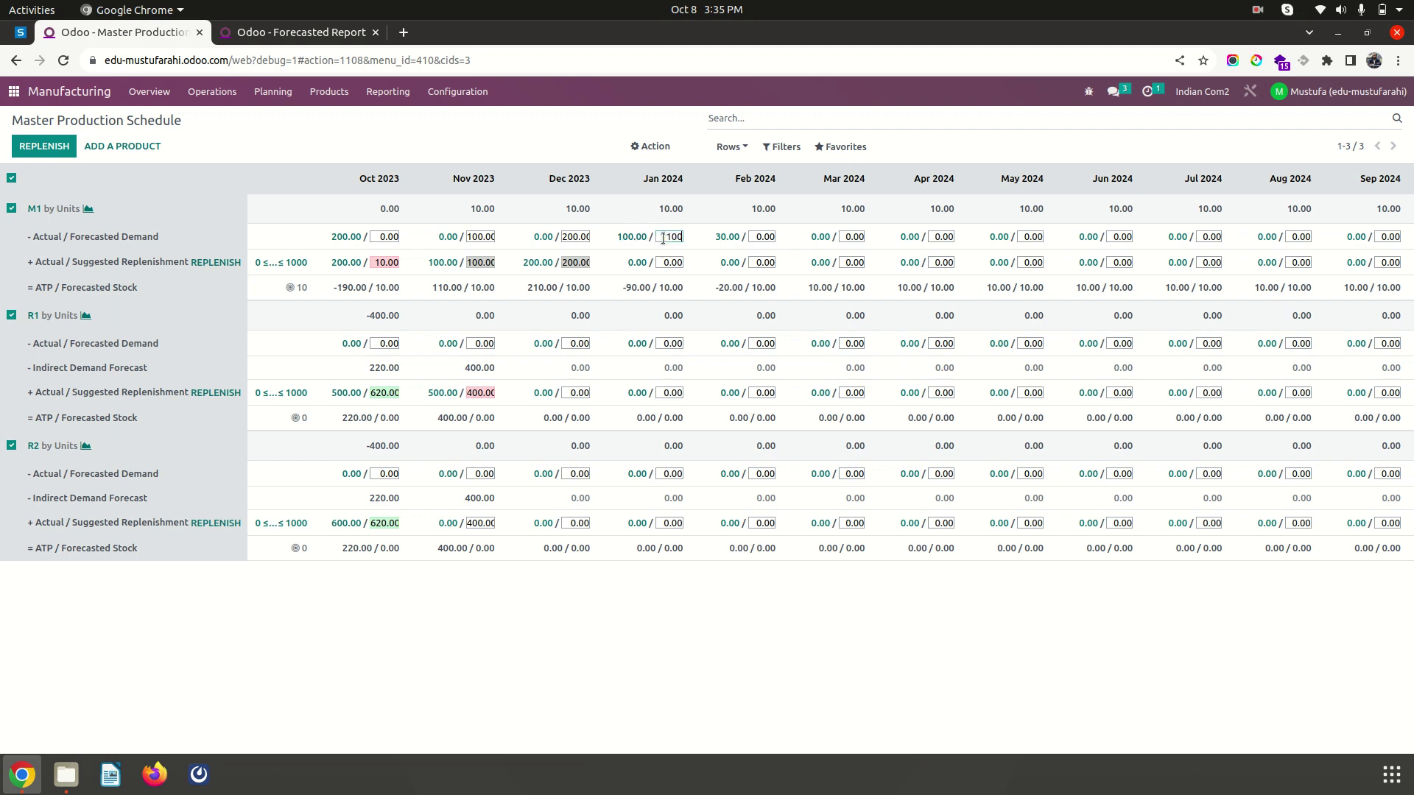
{"action": "key", "text": "Return"}
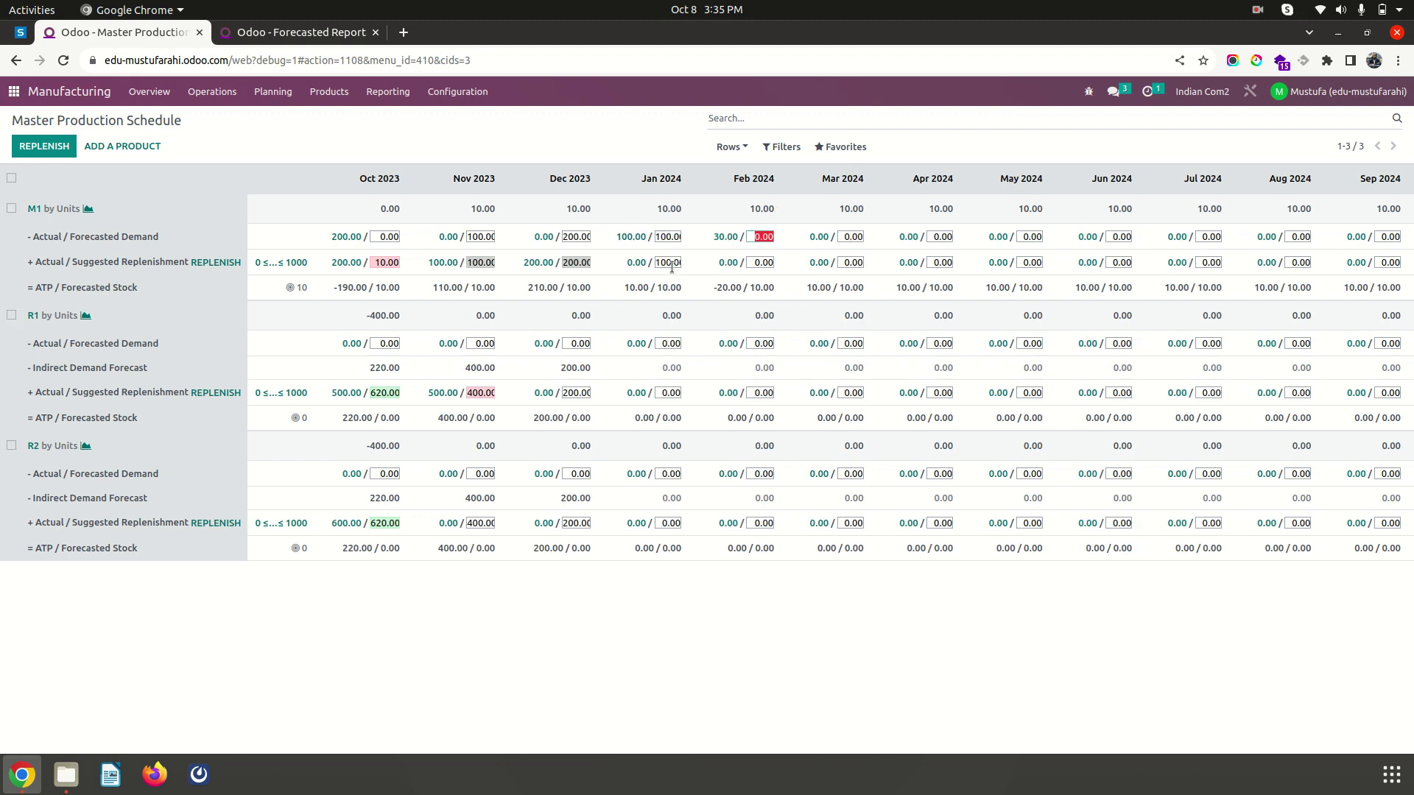
{"action": "left_click", "coordinate": [11, 178]}
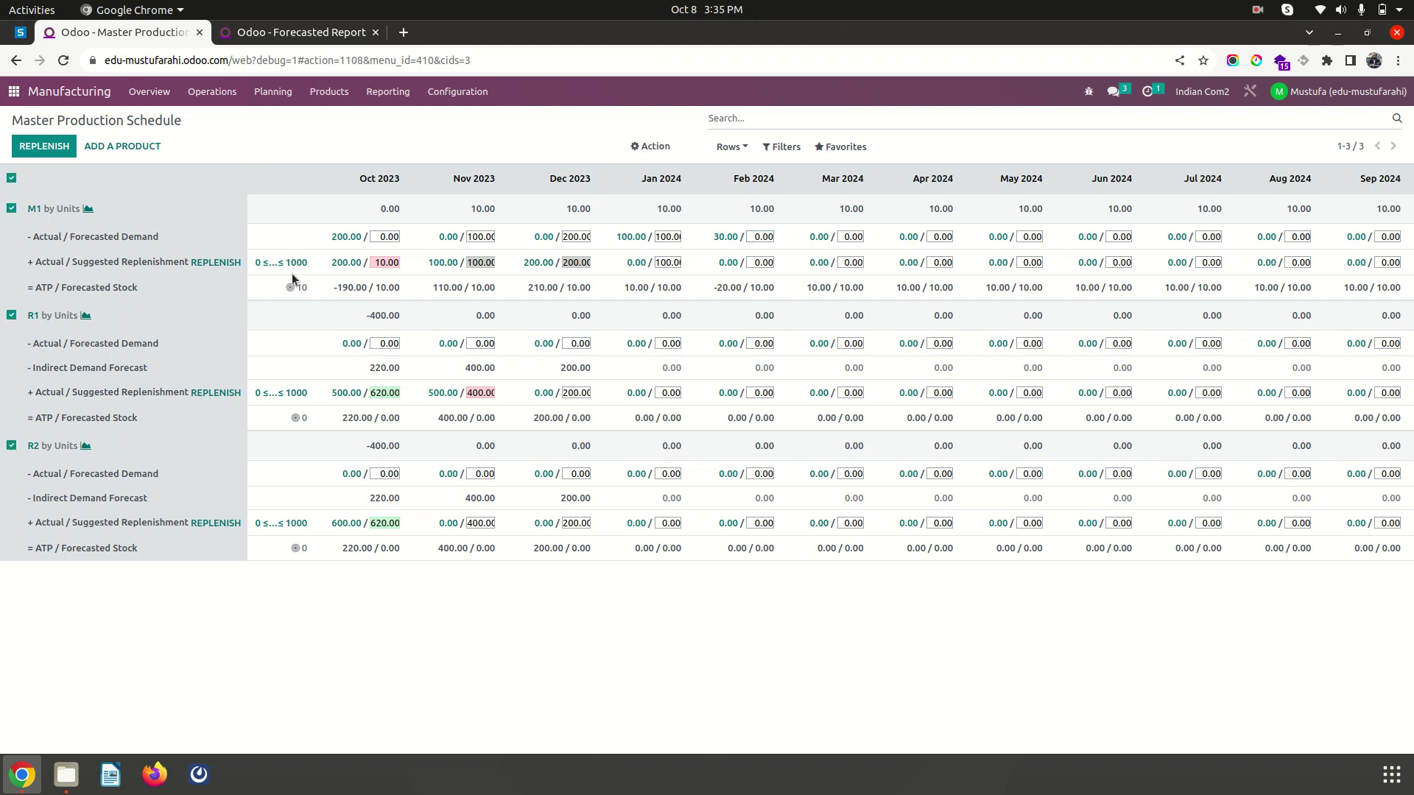
{"action": "left_click", "coordinate": [217, 262]}
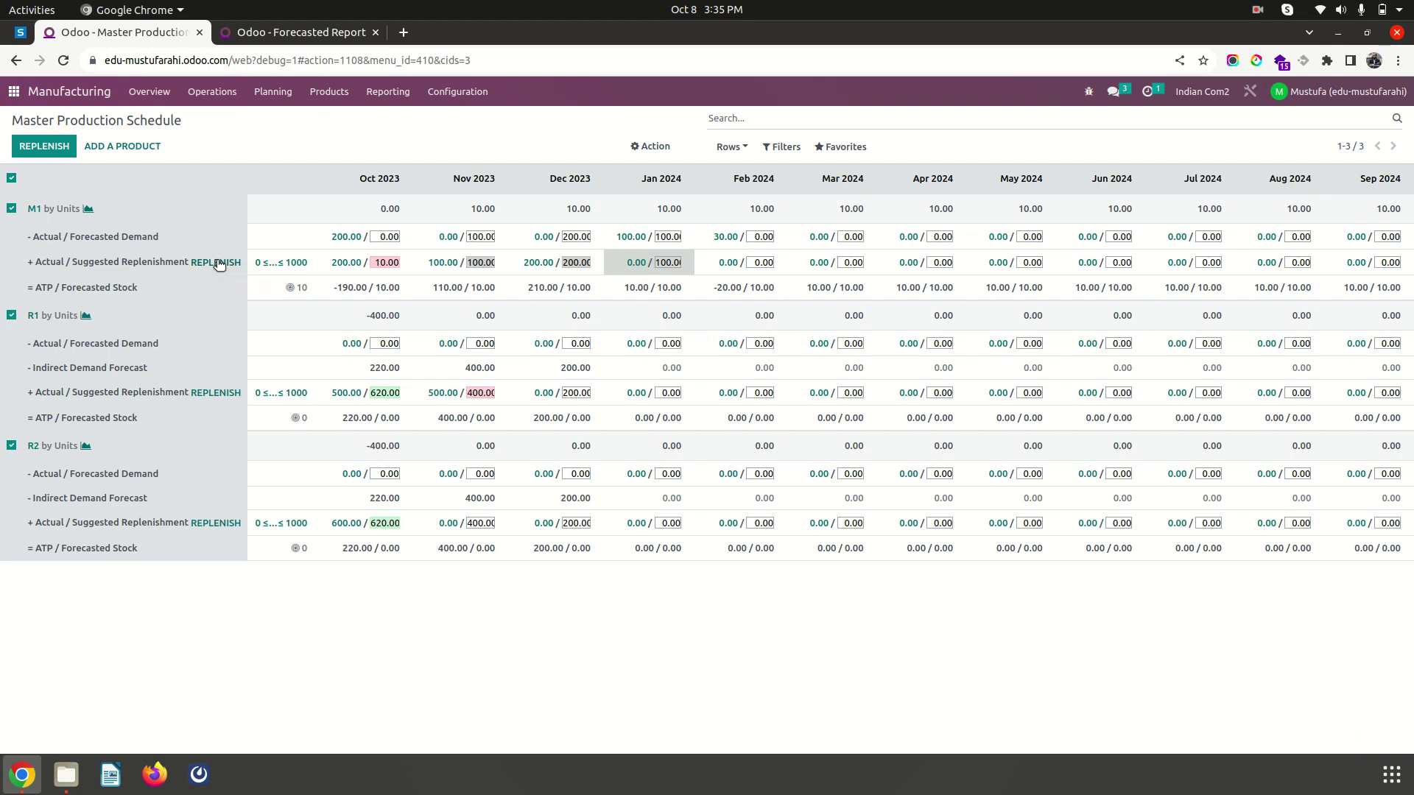
- Open the 100-unit M1 manufacturing order scheduled for January 2024 and compare it with the Master Production Schedule
{"action": "left_click", "coordinate": [336, 37]}
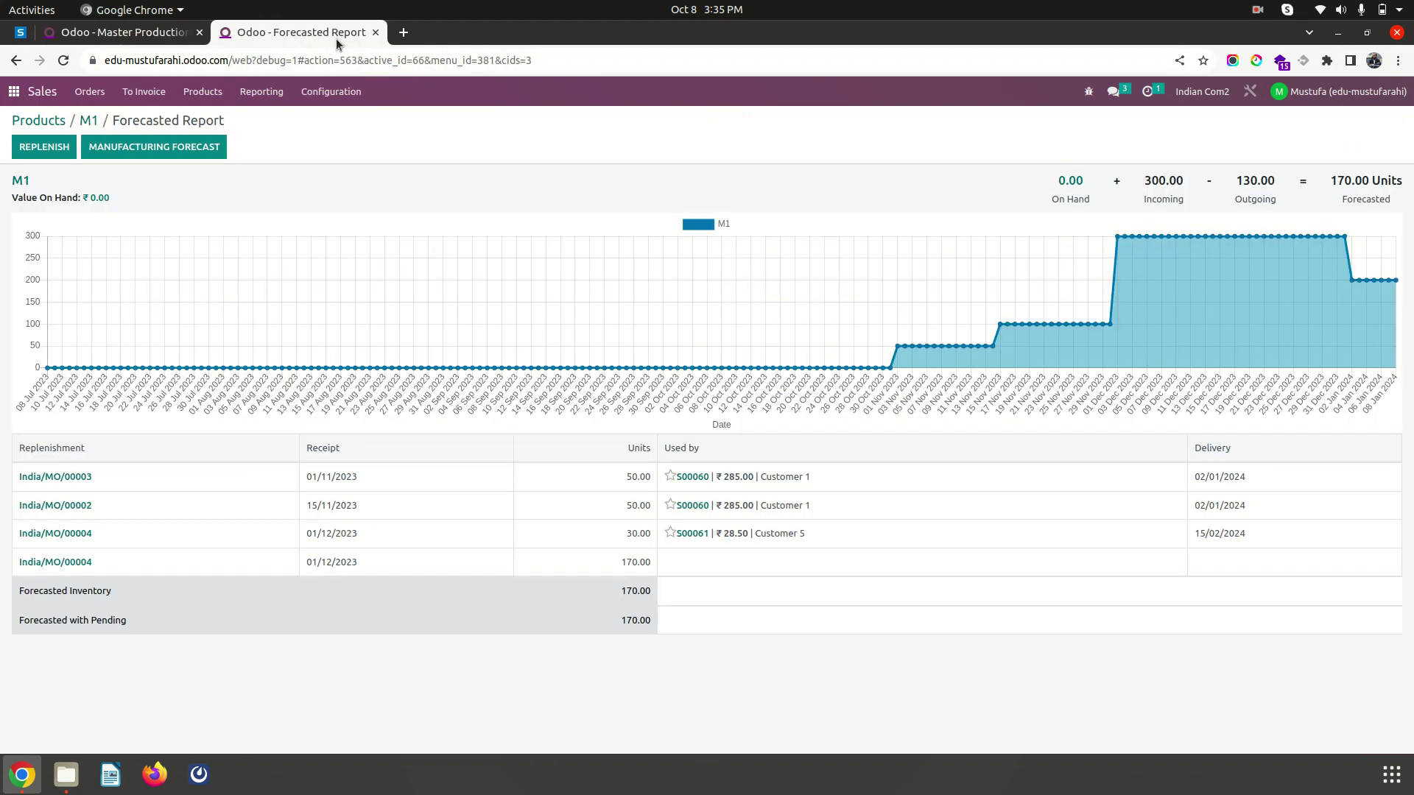
{"action": "left_click", "coordinate": [14, 93]}
{"action": "type", "text": "manu"}
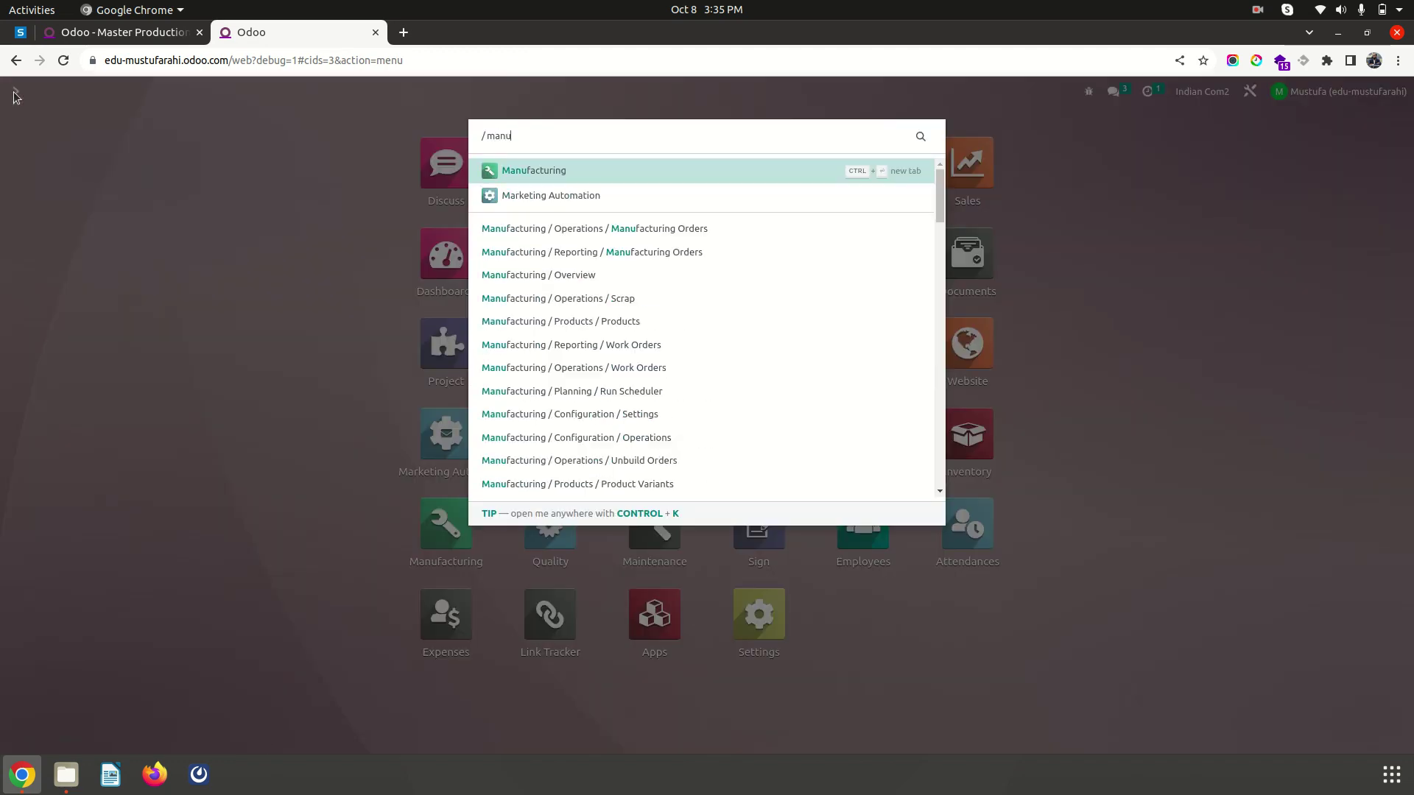
{"action": "key", "text": "Return"}
{"action": "left_click", "coordinate": [193, 90]}
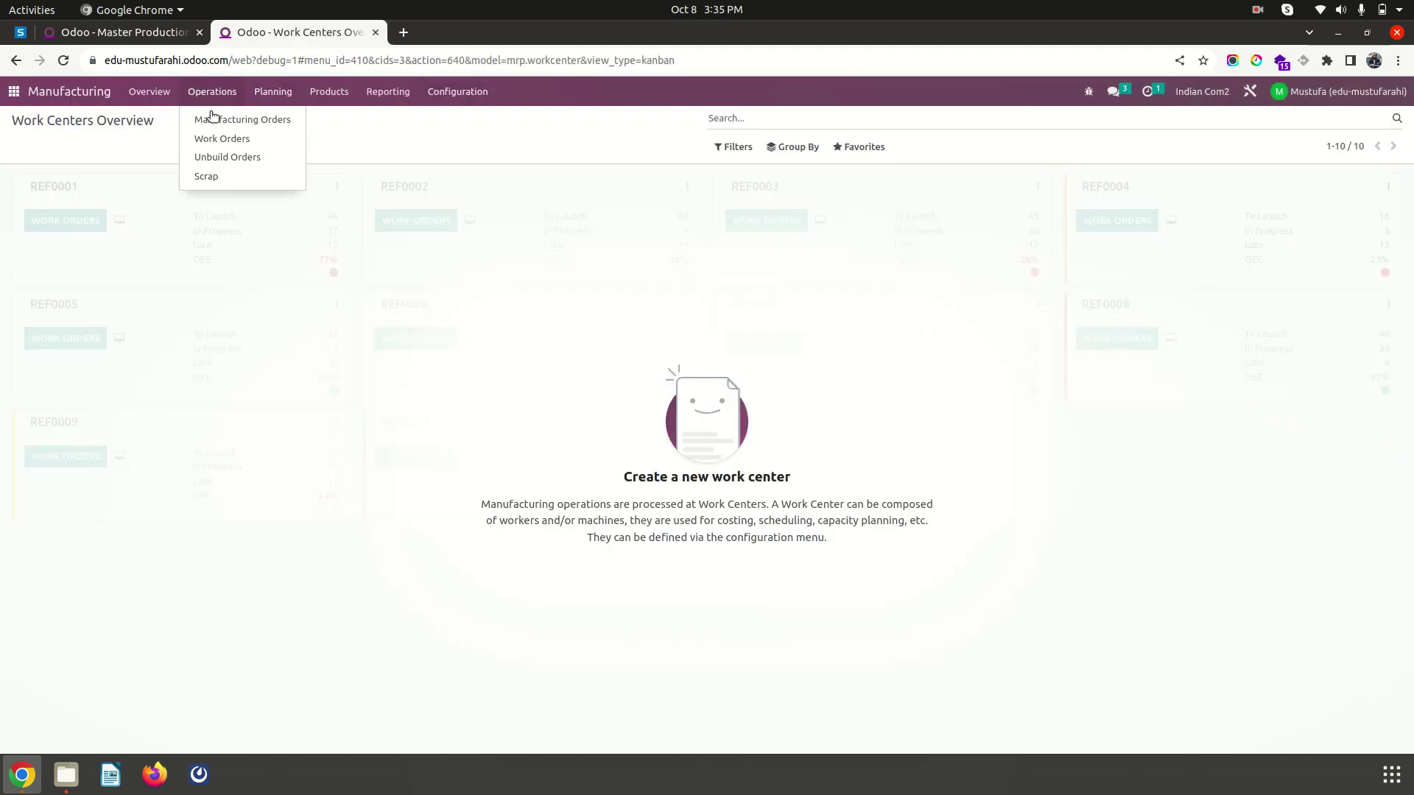
{"action": "left_click", "coordinate": [210, 116]}
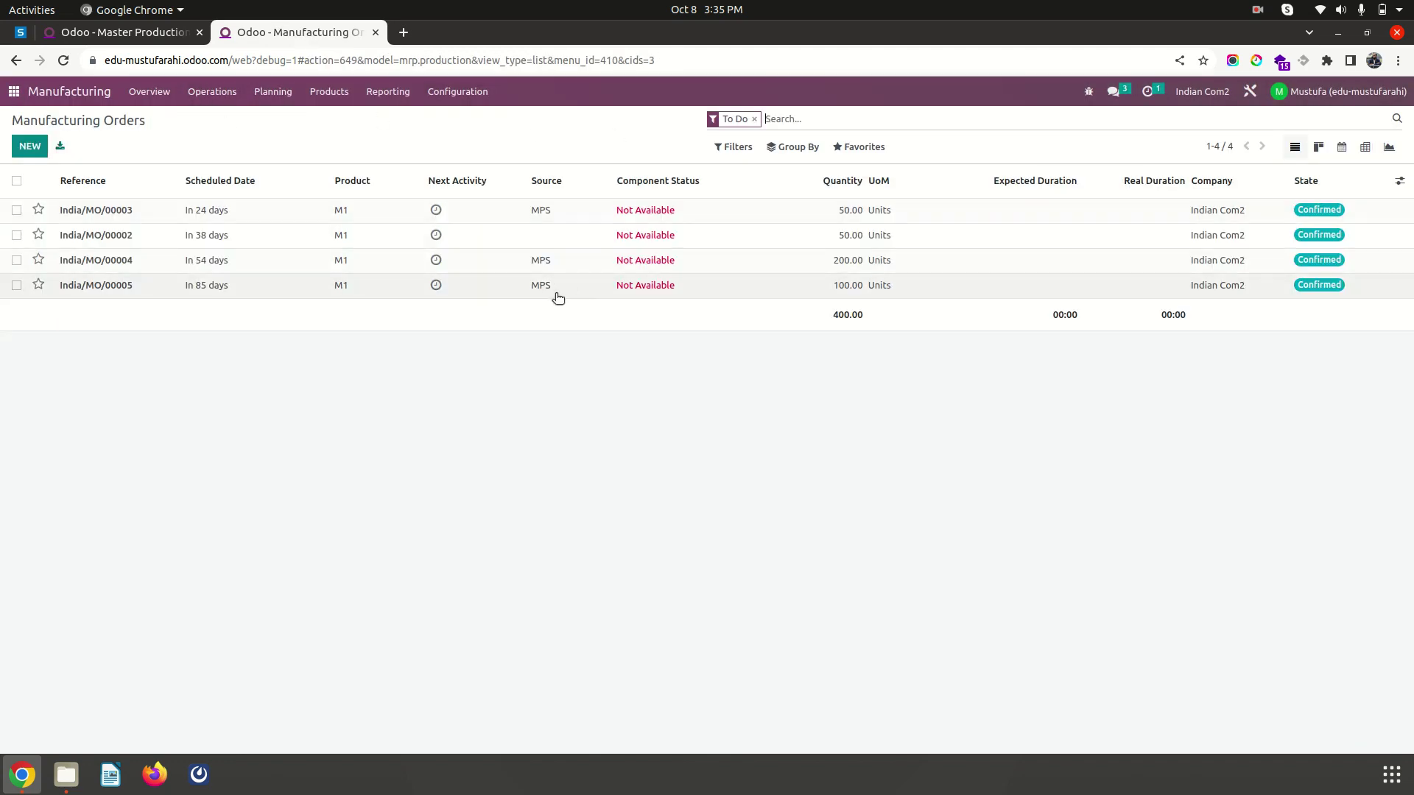
{"action": "left_click", "coordinate": [197, 291]}
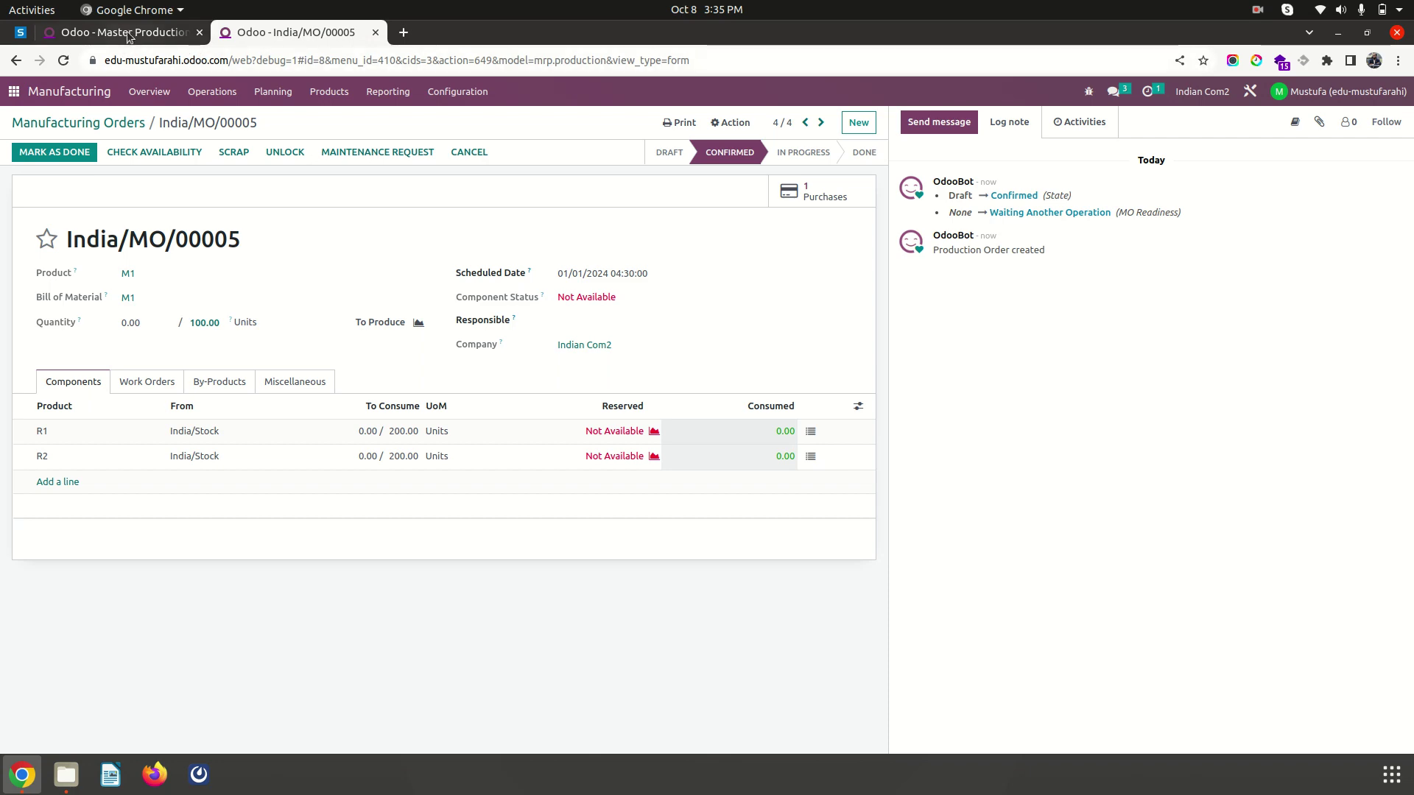
{"action": "key", "text": "ctrl+Page_Up"}
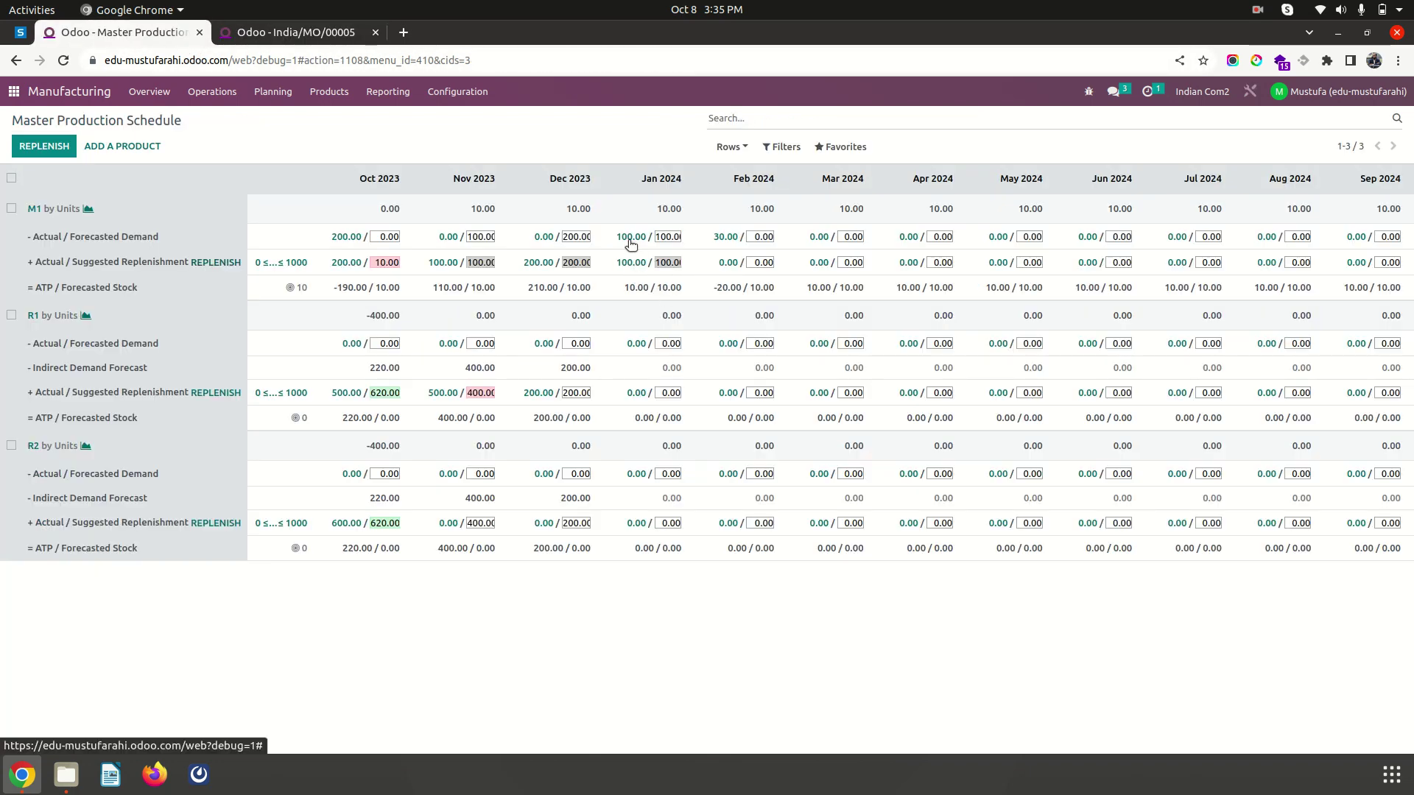
- Open the 300-unit M1 sales order in the Sales app and view the forecast for its M1 line
{"action": "left_click", "coordinate": [310, 32]}
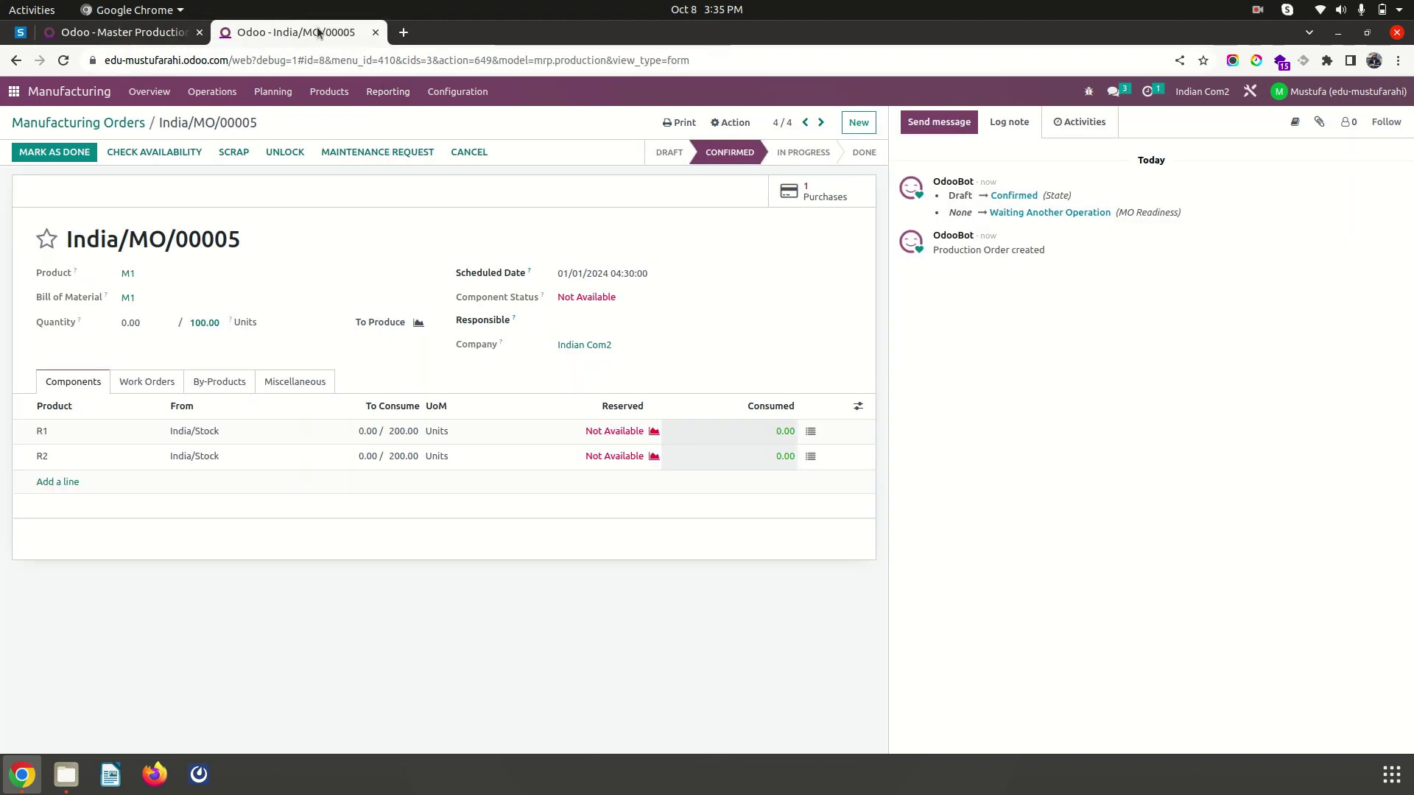
{"action": "left_click", "coordinate": [13, 91]}
{"action": "left_click", "coordinate": [281, 148]}
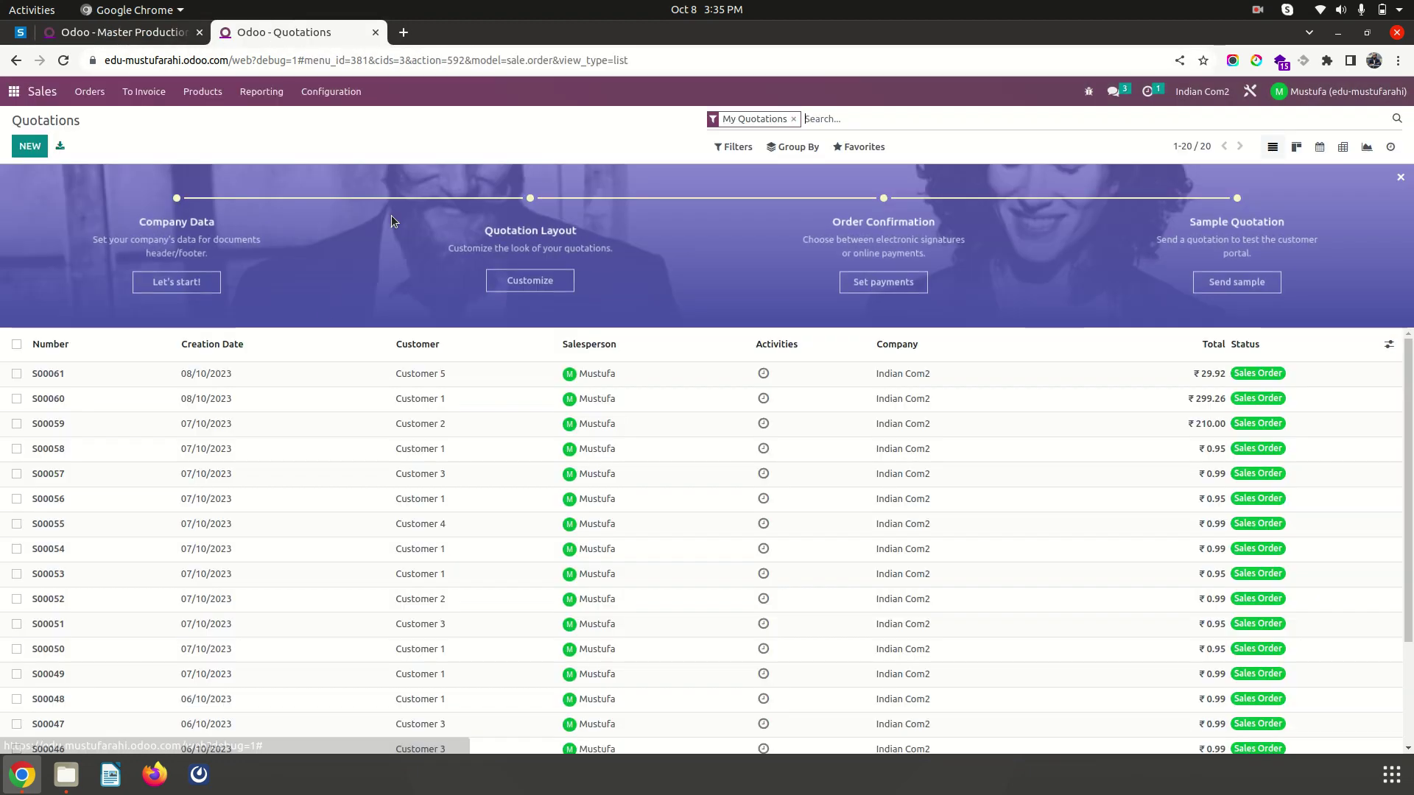
{"action": "left_click", "coordinate": [306, 400]}
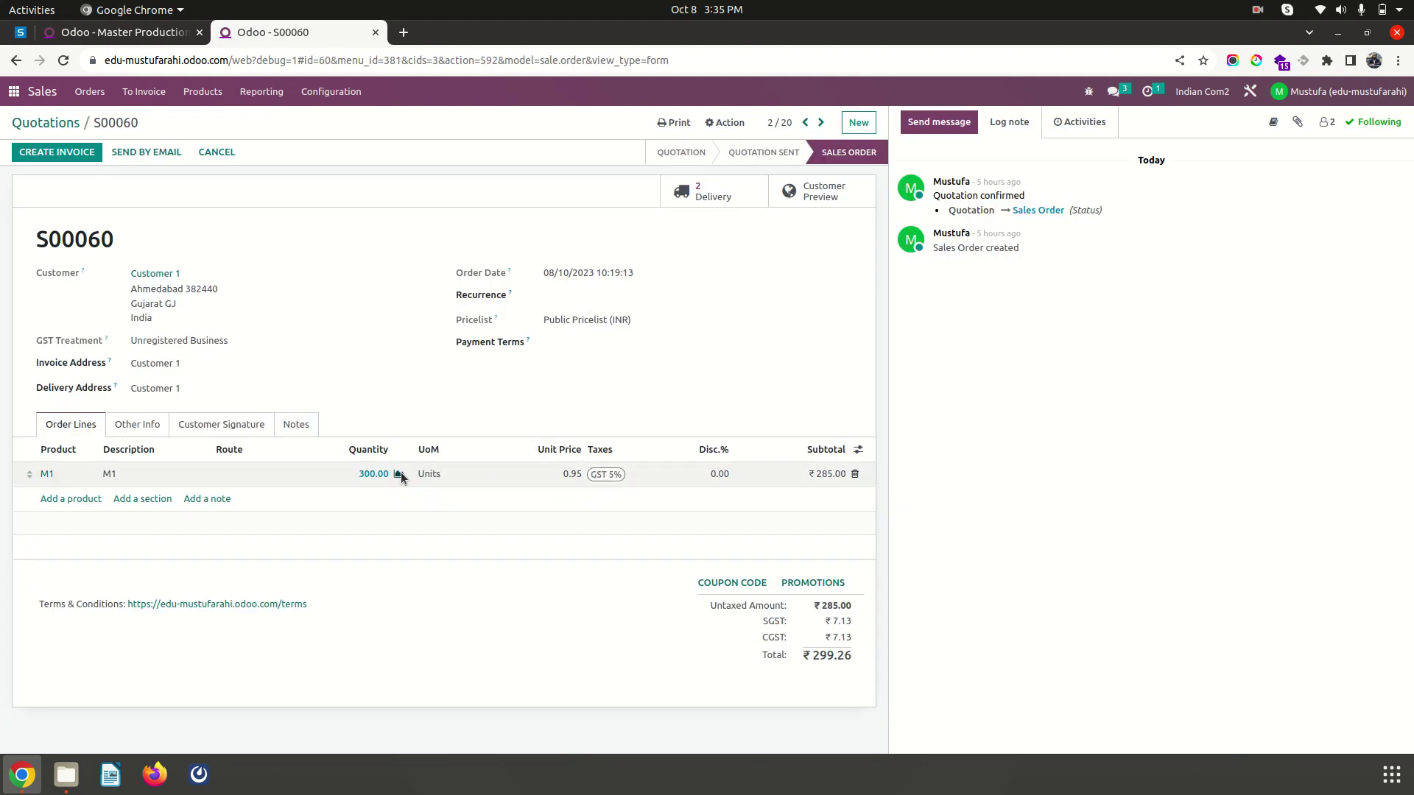
{"action": "left_click", "coordinate": [399, 472]}
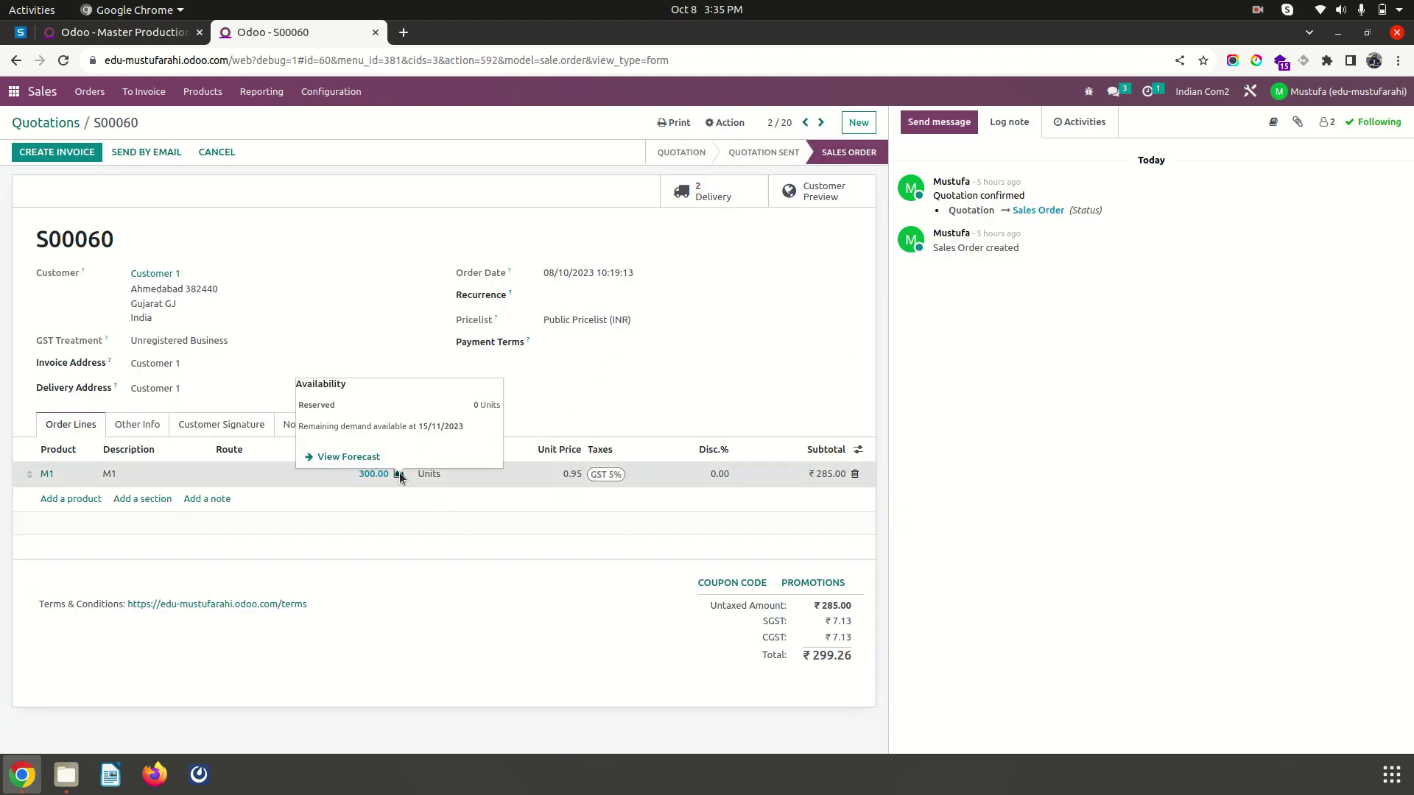
{"action": "left_click", "coordinate": [349, 457]}
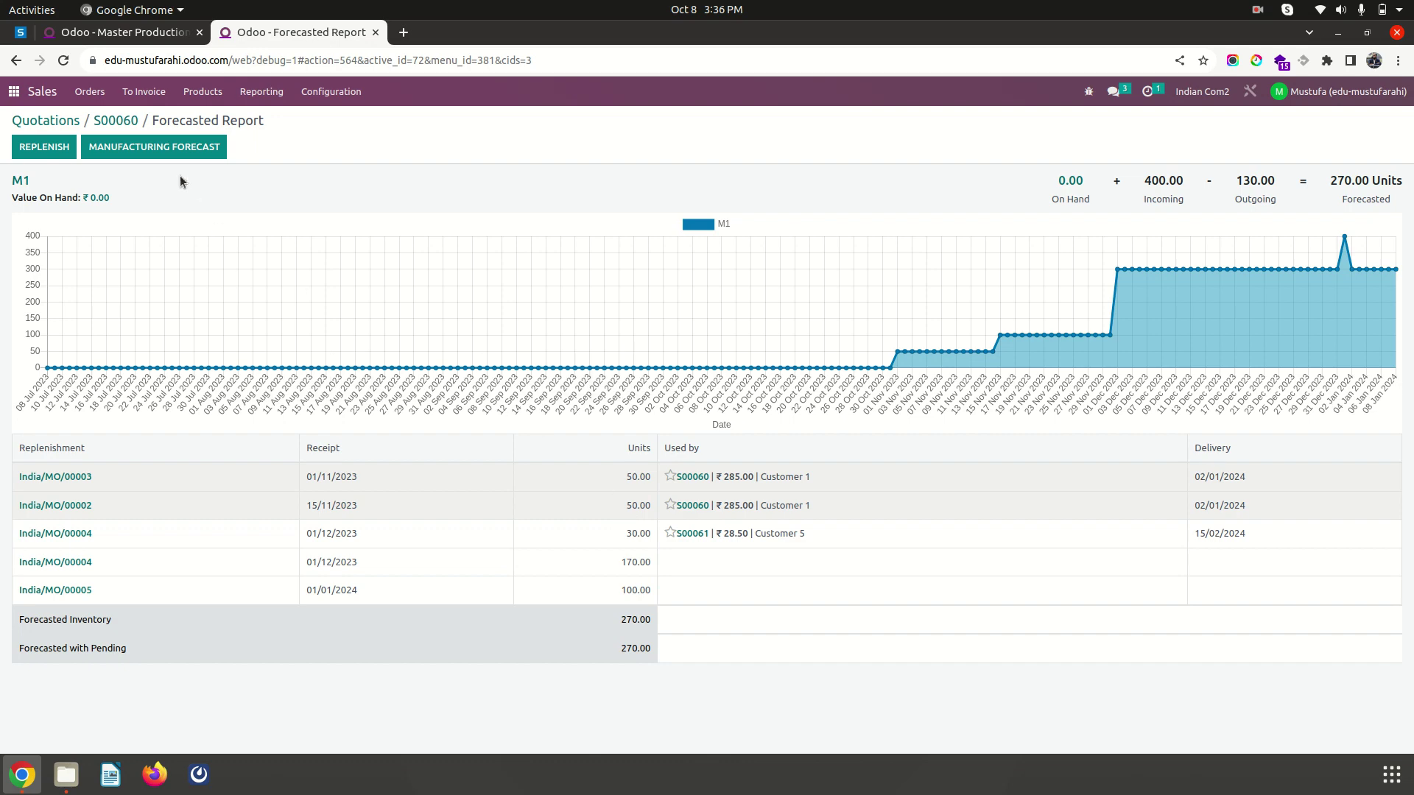
- Open the 30-unit M1 sales order and check its delivery date and delivery status
{"action": "left_click", "coordinate": [60, 115]}
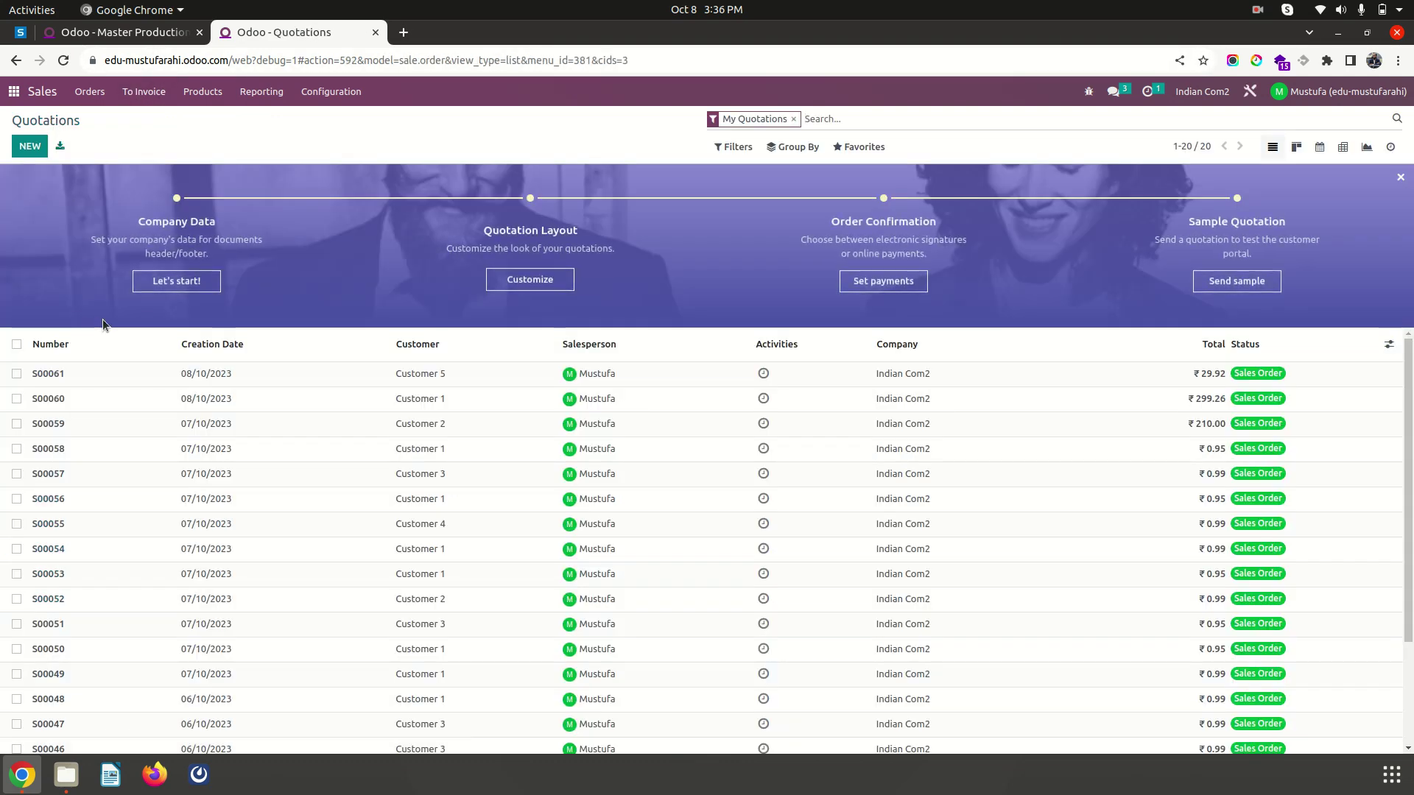
{"action": "left_click", "coordinate": [196, 373]}
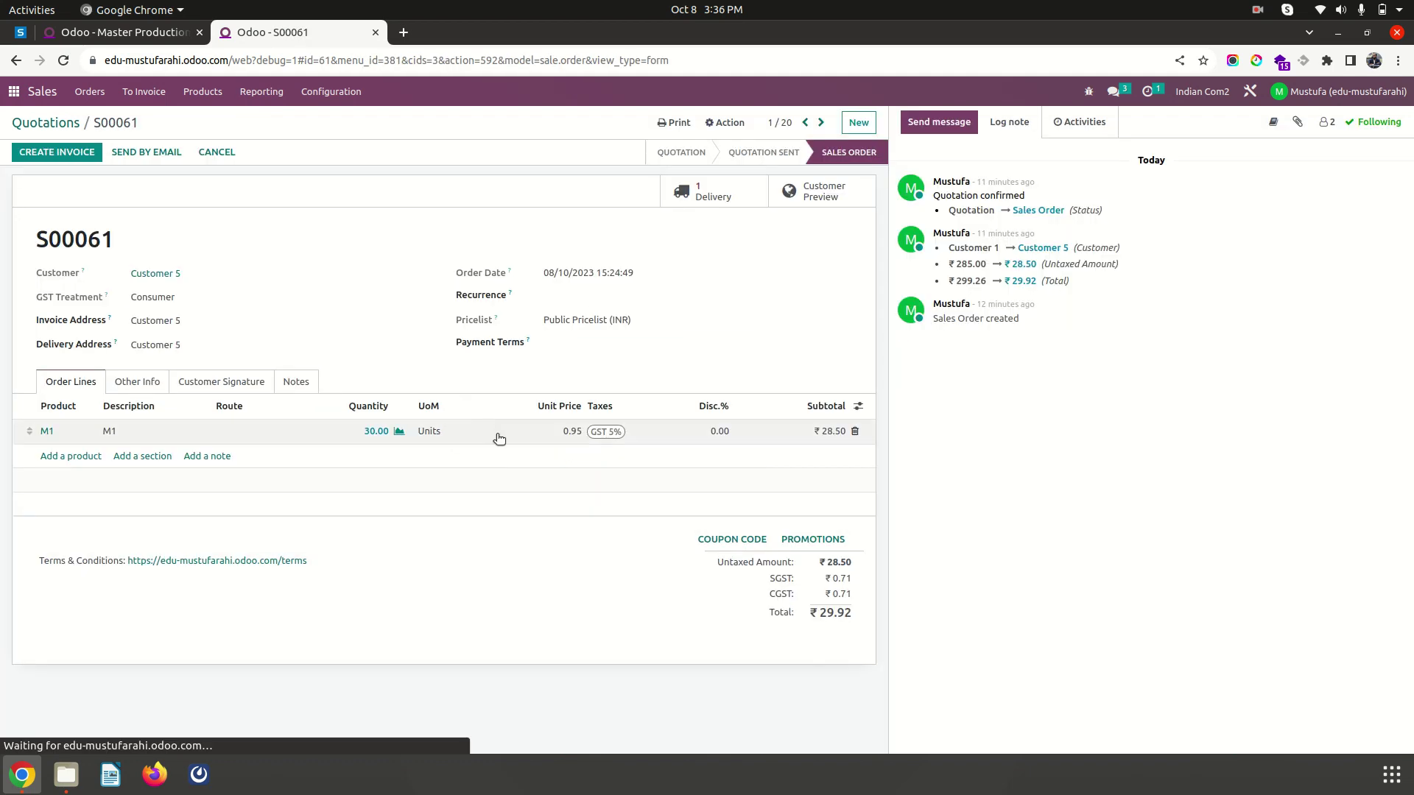
{"action": "left_click", "coordinate": [139, 382]}
{"action": "scroll", "coordinate": [255, 679], "scroll_direction": "down", "scroll_amount": 1}
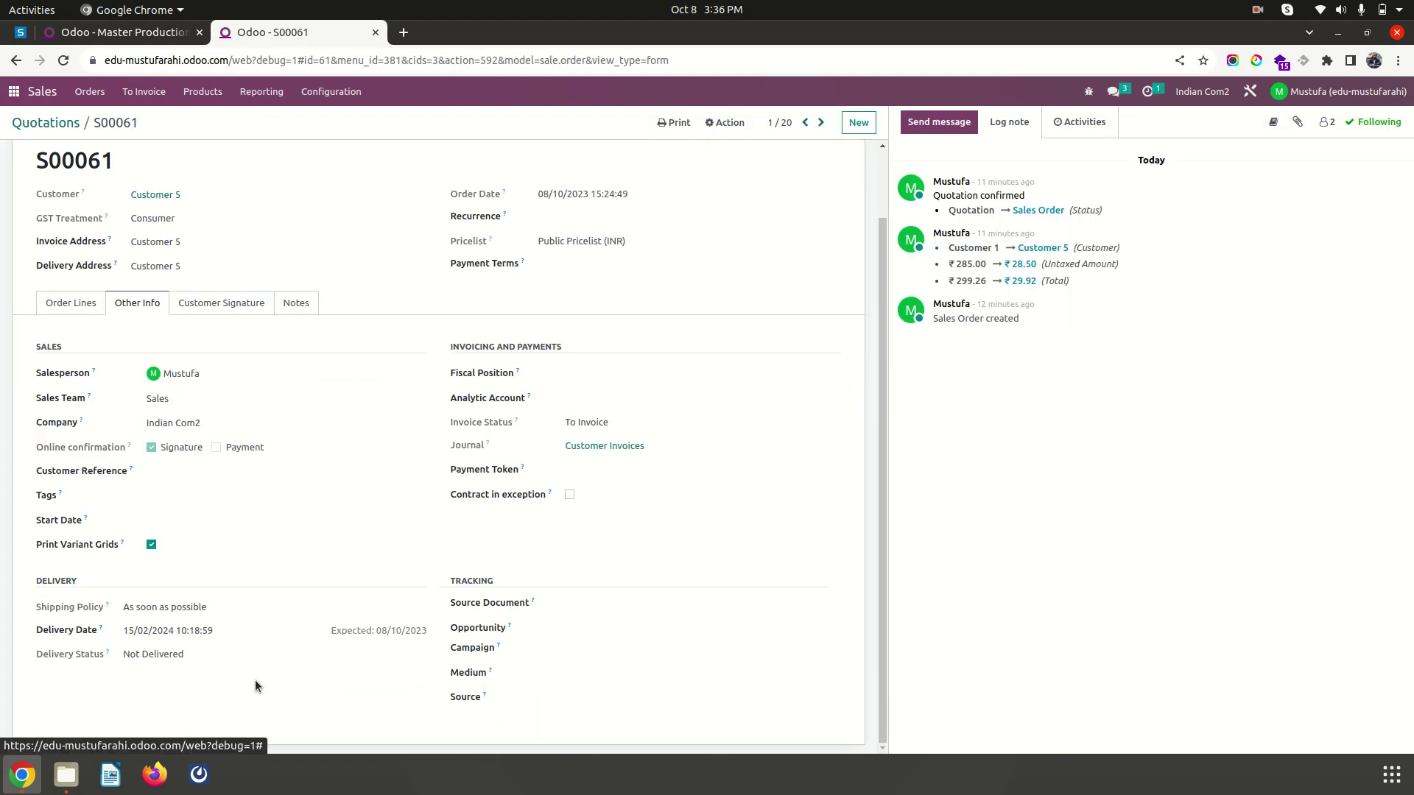
{"action": "scroll", "coordinate": [254, 685], "scroll_direction": "up", "scroll_amount": 1}
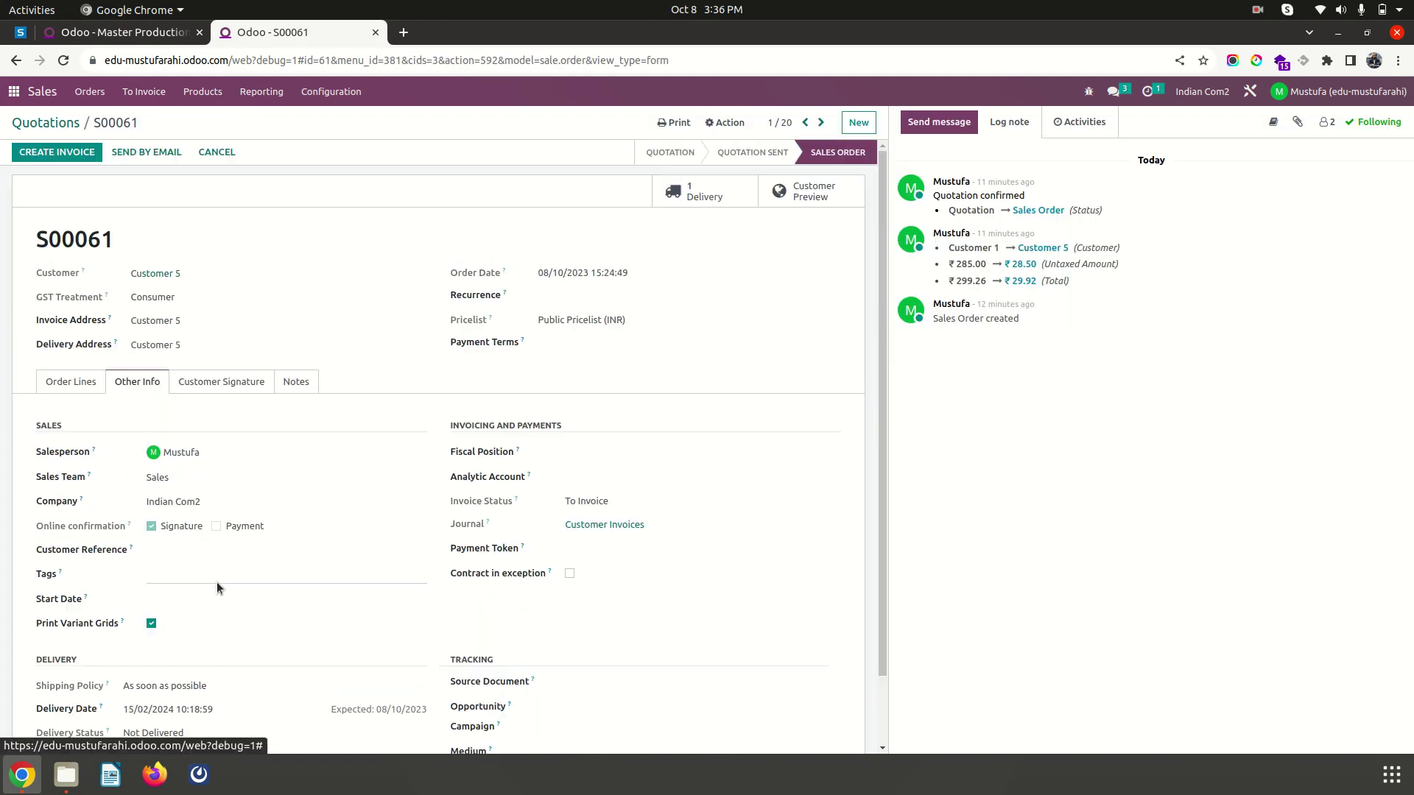
- Create a new quotation for Customer 4
{"action": "left_click", "coordinate": [70, 124]}
{"action": "left_click", "coordinate": [29, 145]}
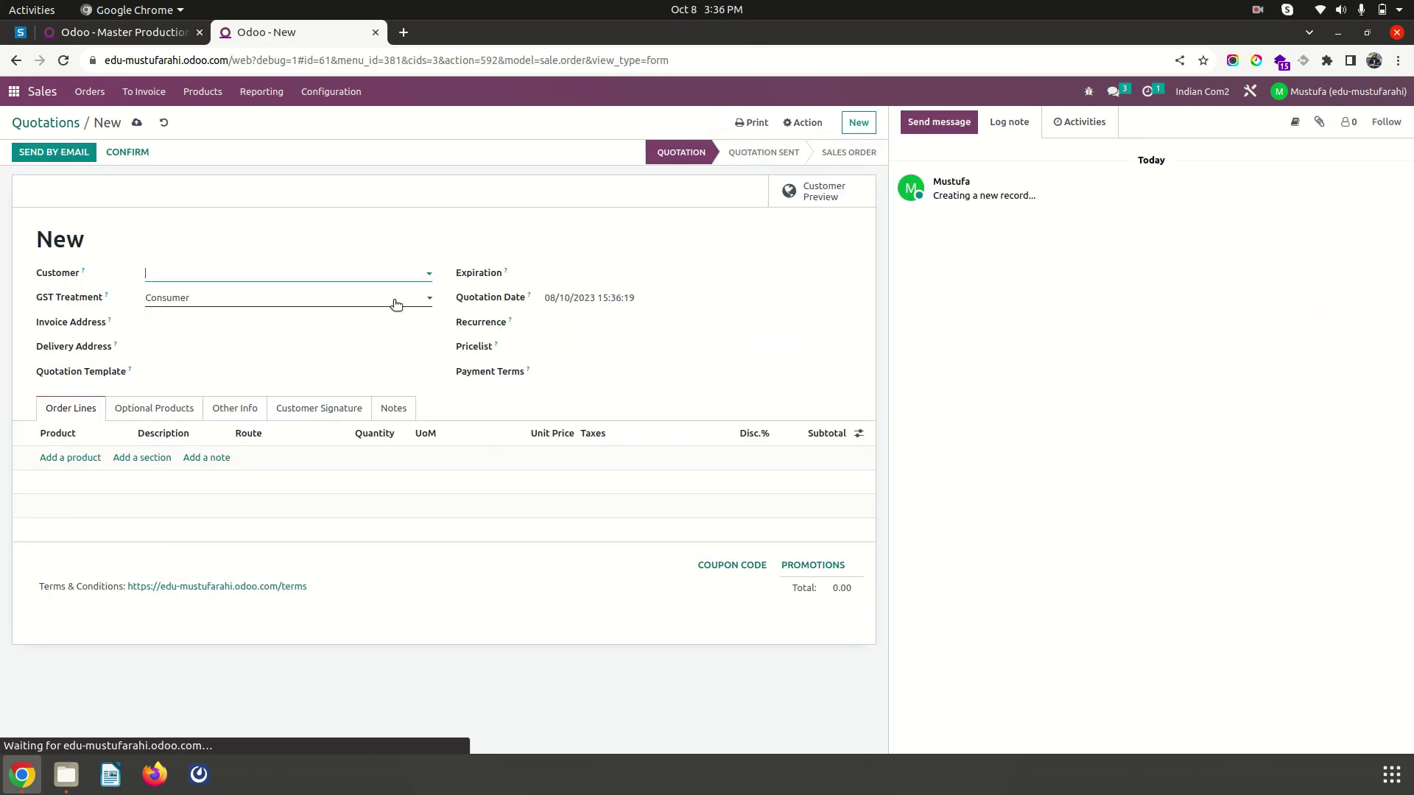
{"action": "left_click", "coordinate": [360, 274]}
{"action": "left_click", "coordinate": [218, 354]}
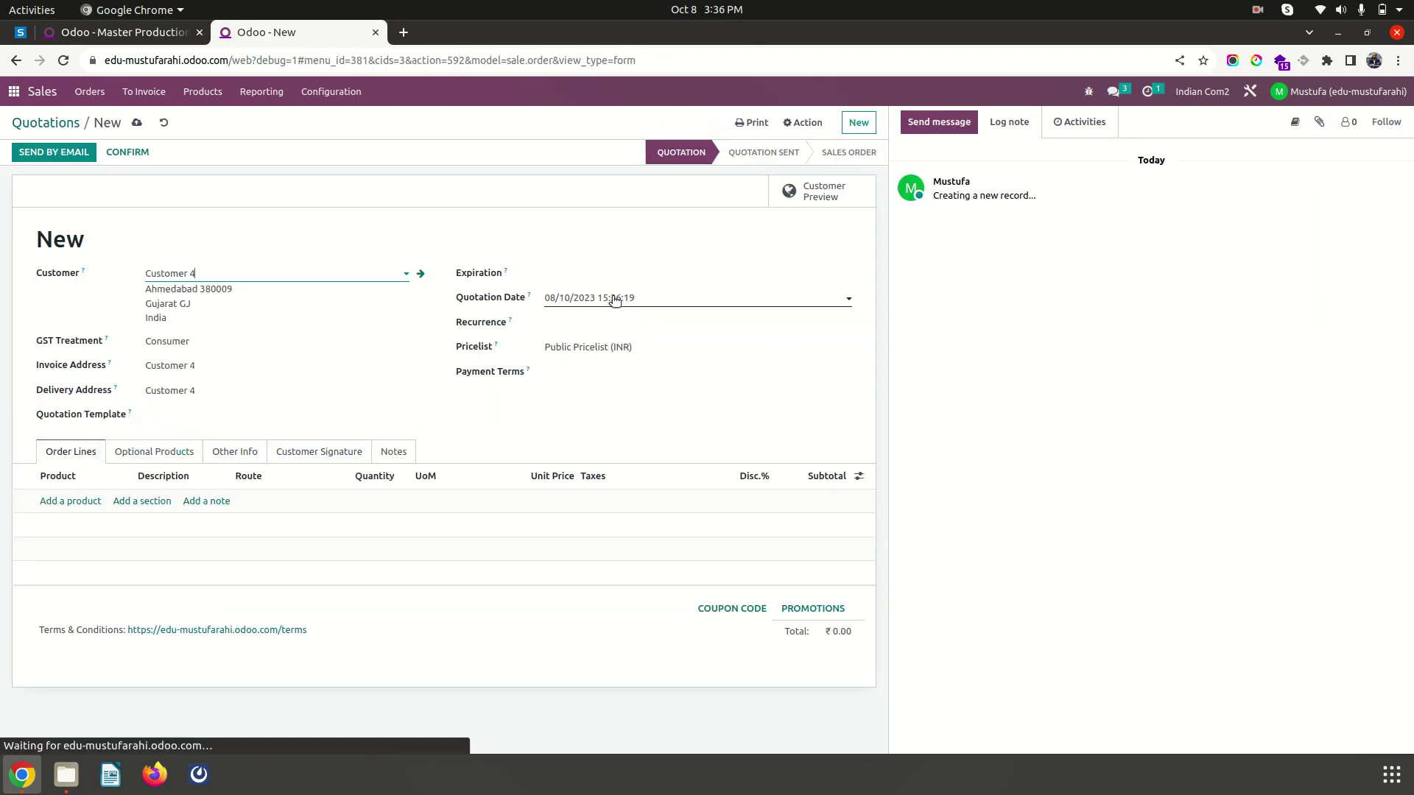
- Set the quotation's delivery date to 9 November 2023 and return to its order lines
{"action": "left_click", "coordinate": [235, 451]}
{"action": "scroll", "coordinate": [212, 510], "scroll_direction": "down", "scroll_amount": 2}
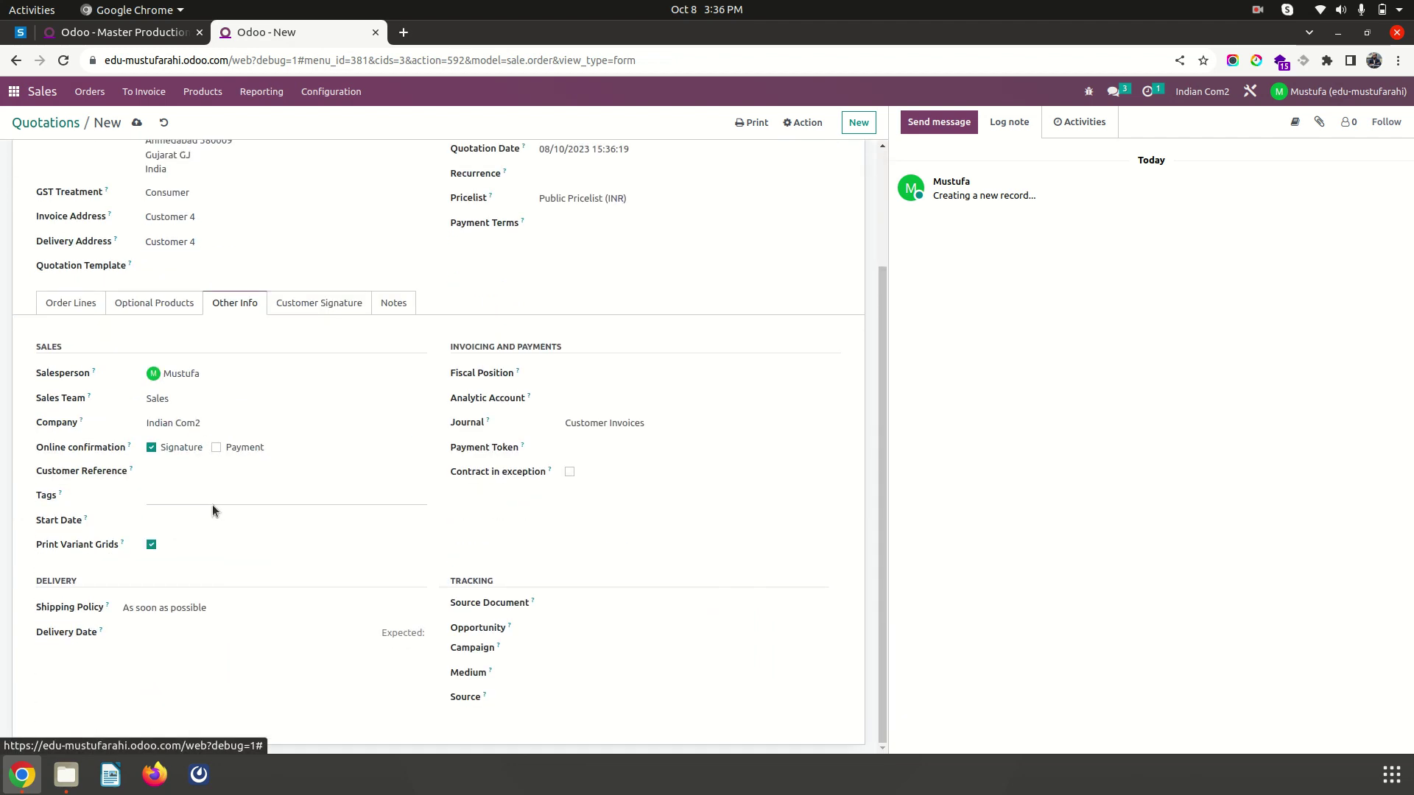
{"action": "left_click", "coordinate": [169, 631]}
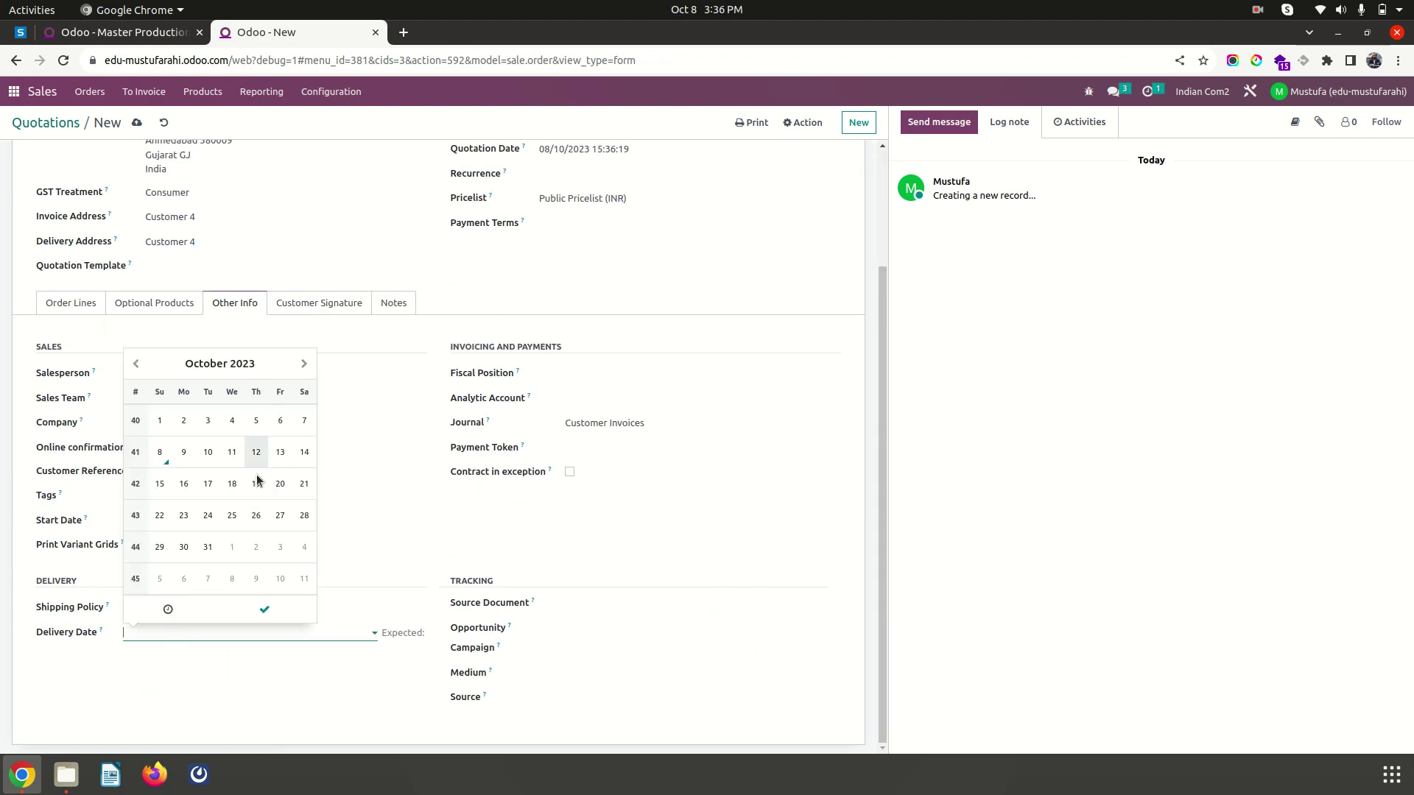
{"action": "left_click", "coordinate": [303, 363]}
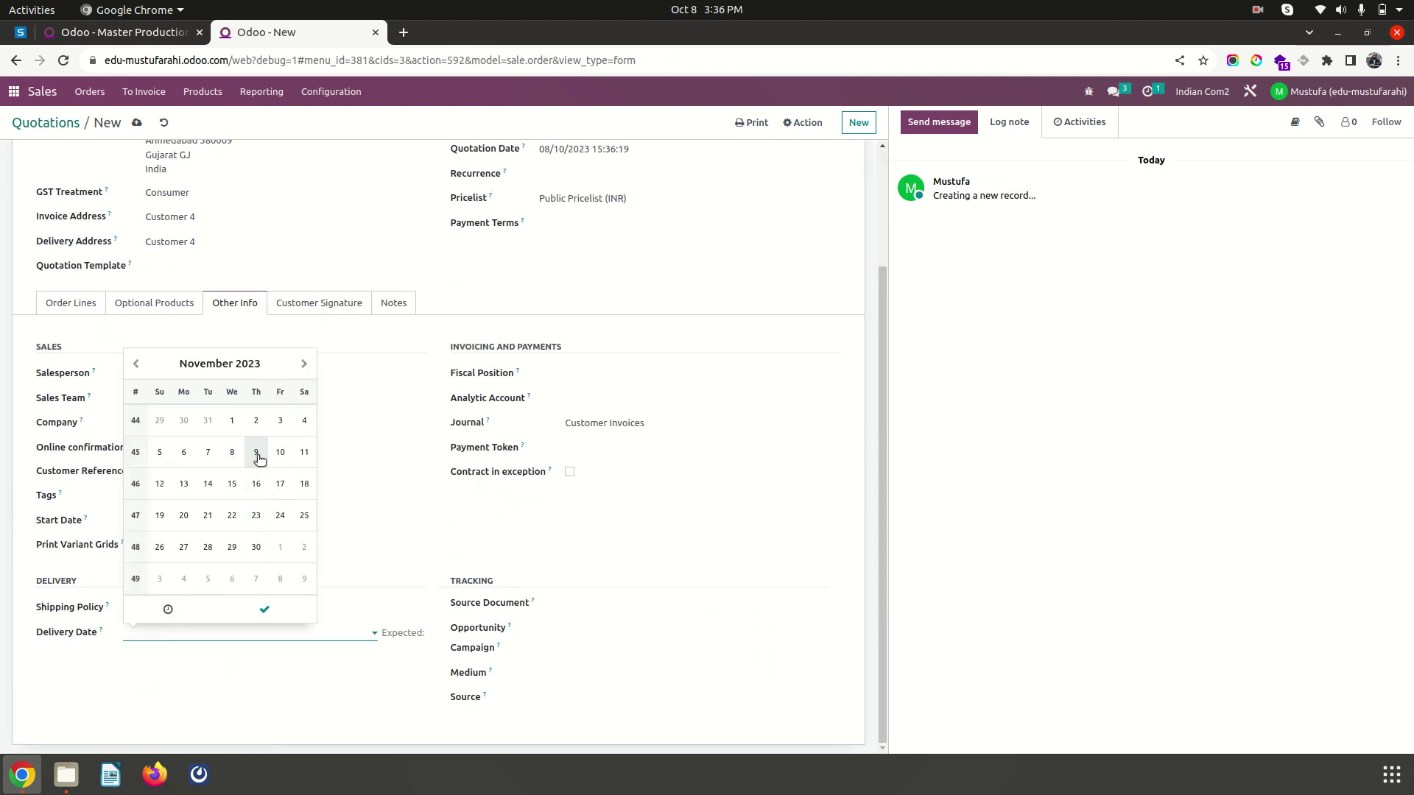
{"action": "left_click", "coordinate": [259, 459]}
{"action": "left_click", "coordinate": [78, 307]}
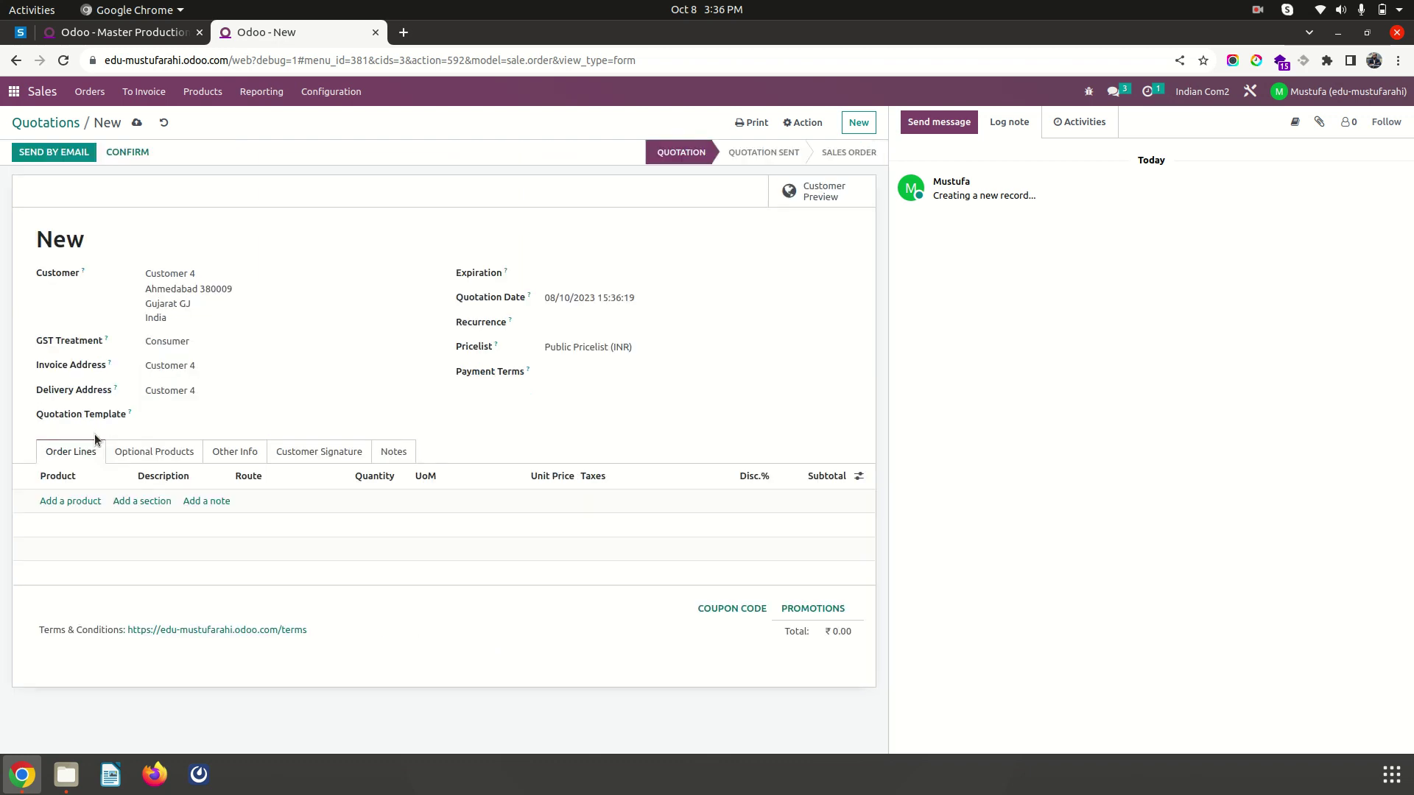
- Add 100 units of M1 to the Customer 4 quotation, then save it and confirm it as a sales order
{"action": "left_click", "coordinate": [86, 500]}
{"action": "type", "text": "m1"}
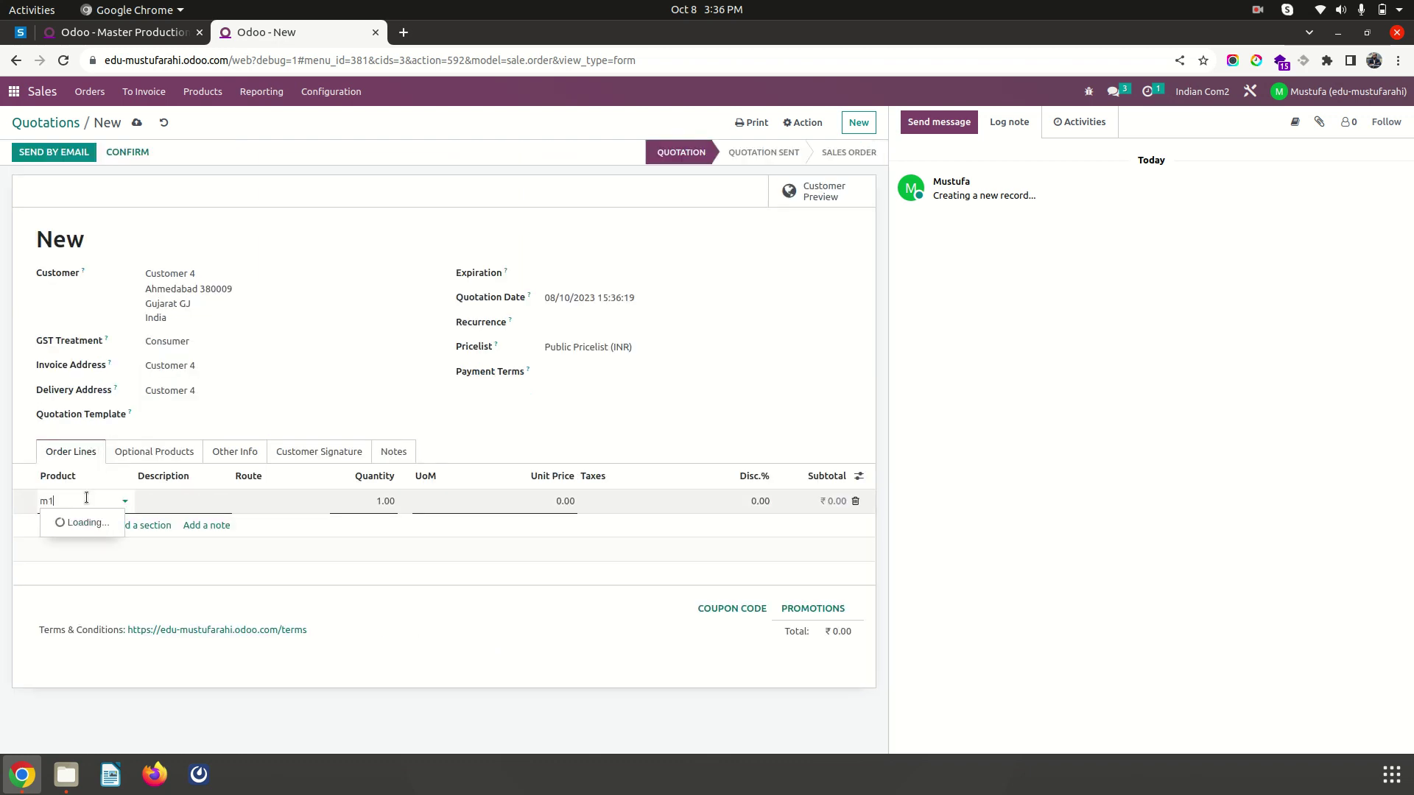
{"action": "left_click", "coordinate": [90, 522]}
{"action": "left_click", "coordinate": [368, 504]}
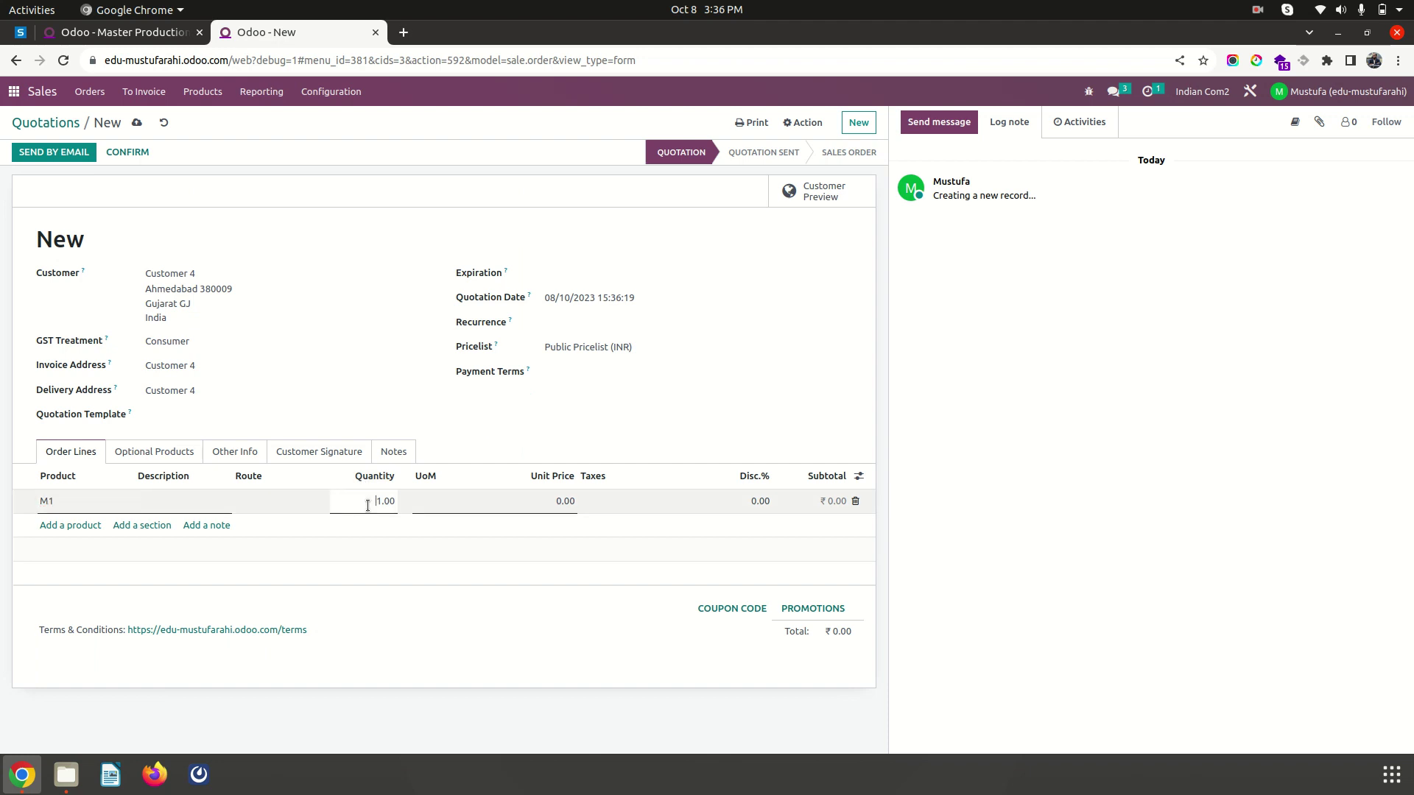
{"action": "type", "text": "15"}
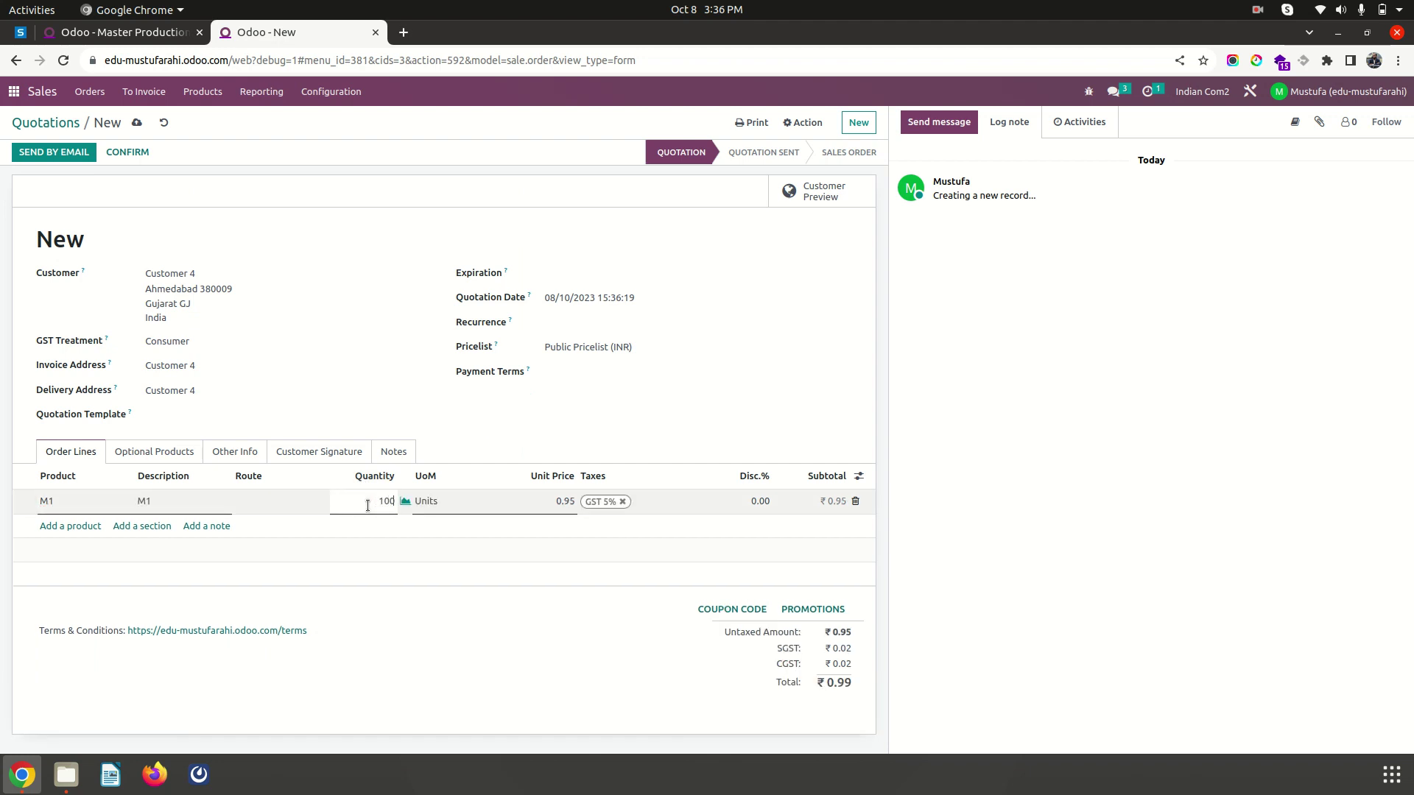
{"action": "left_click", "coordinate": [285, 152]}
{"action": "left_click", "coordinate": [137, 123]}
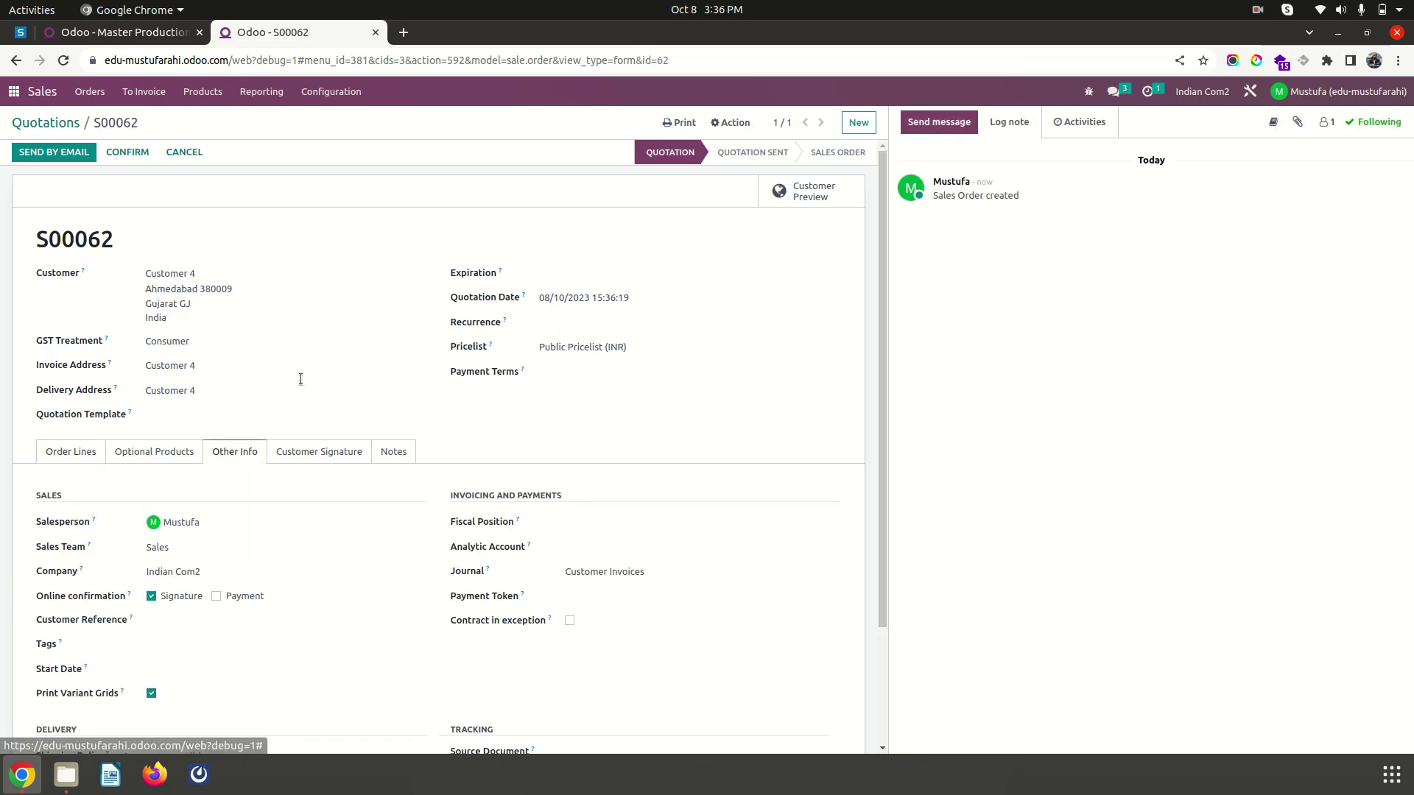
{"action": "left_click", "coordinate": [127, 151]}
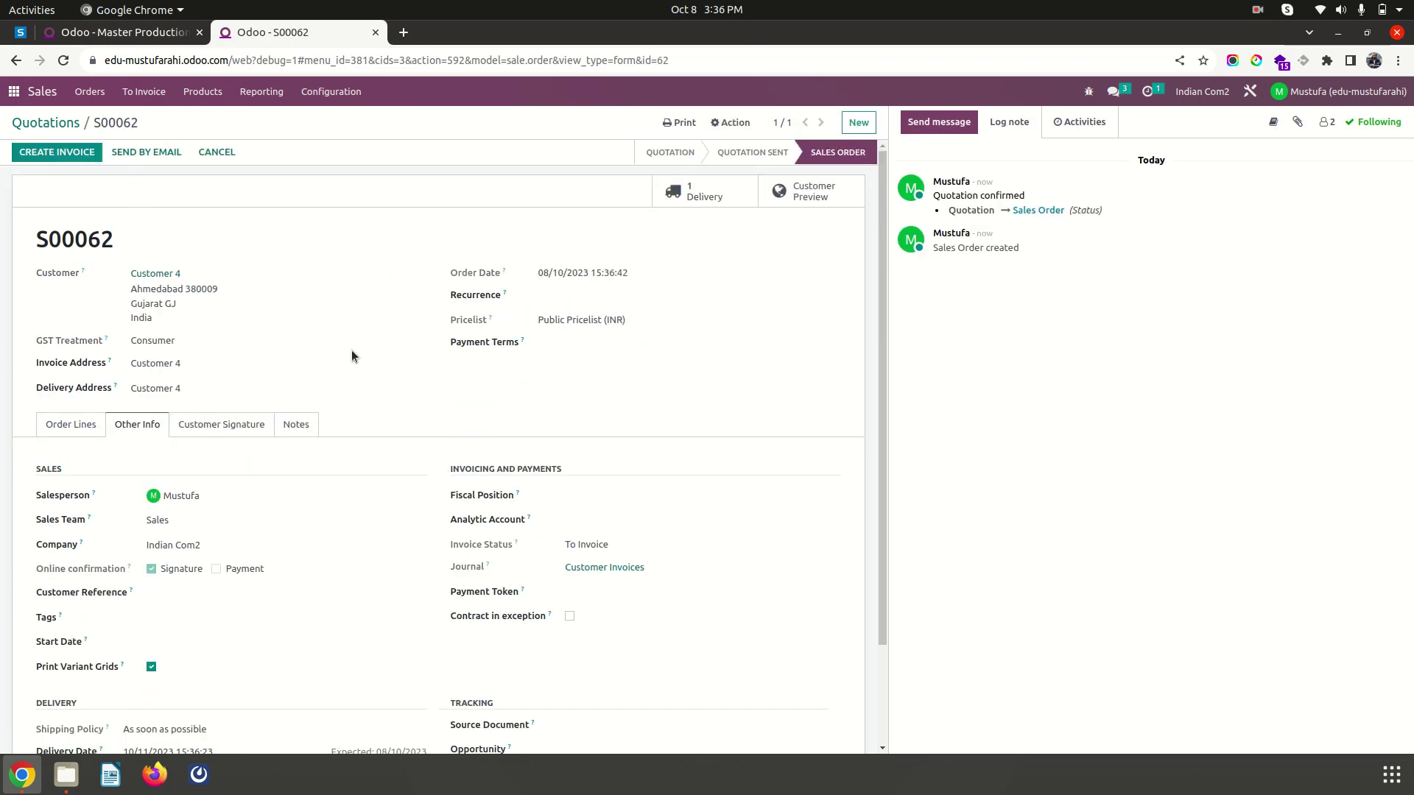
- Check the availability of the M1 order line and view its forecasted report
{"action": "left_click", "coordinate": [81, 425]}
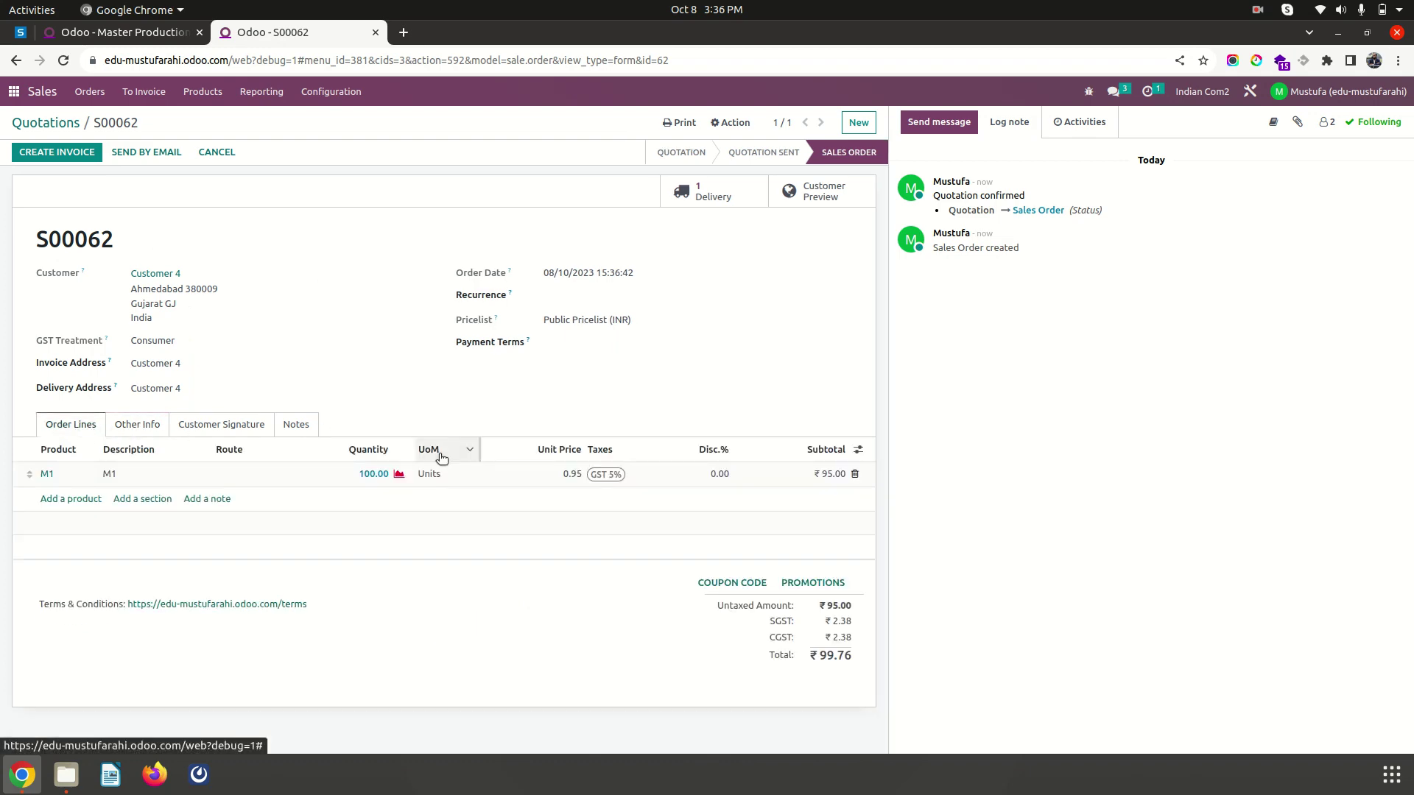
{"action": "left_click", "coordinate": [398, 473]}
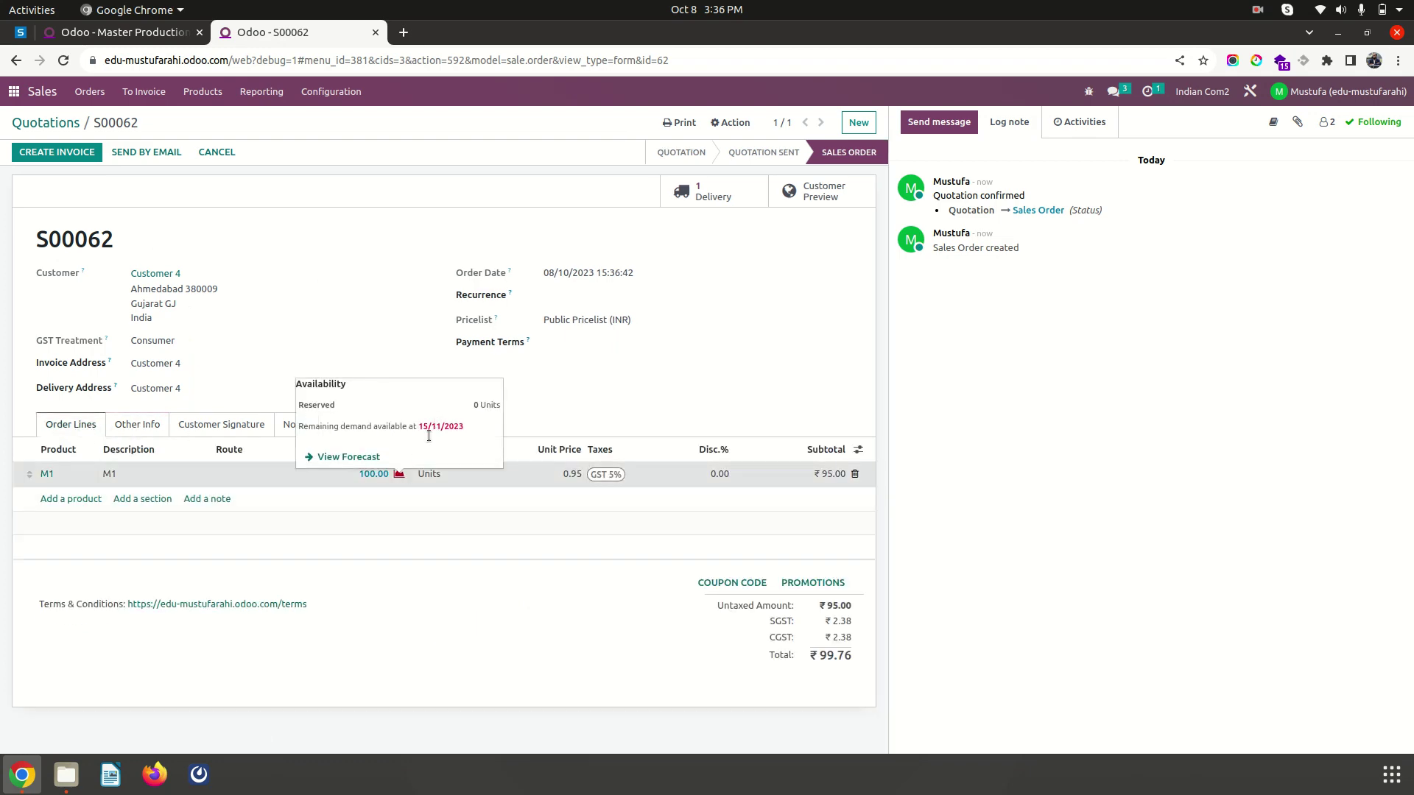
{"action": "left_click", "coordinate": [365, 456]}
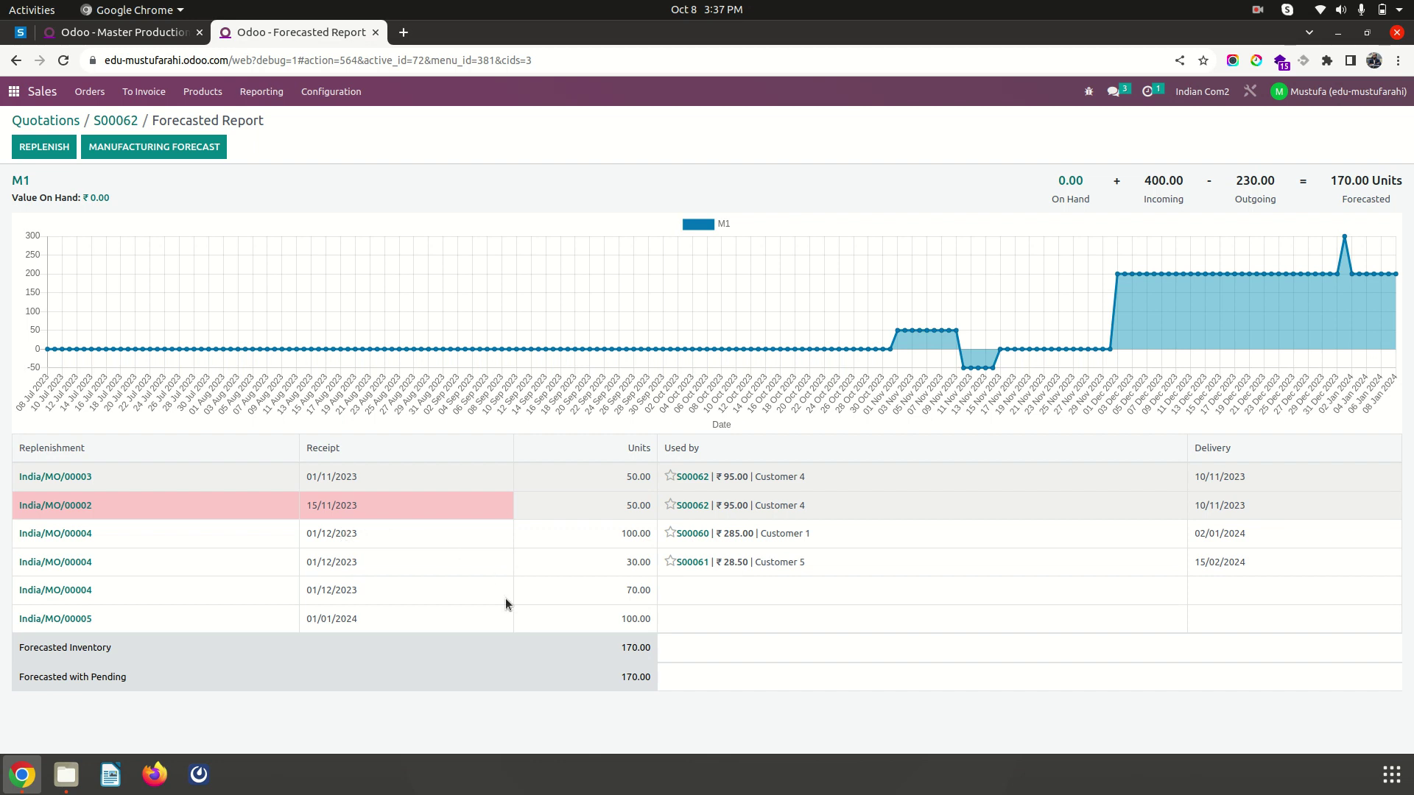
- Examine M1's manufacturing forecast in the BoM Overview and return to the Customer 4 sales order
{"action": "left_click", "coordinate": [166, 147]}
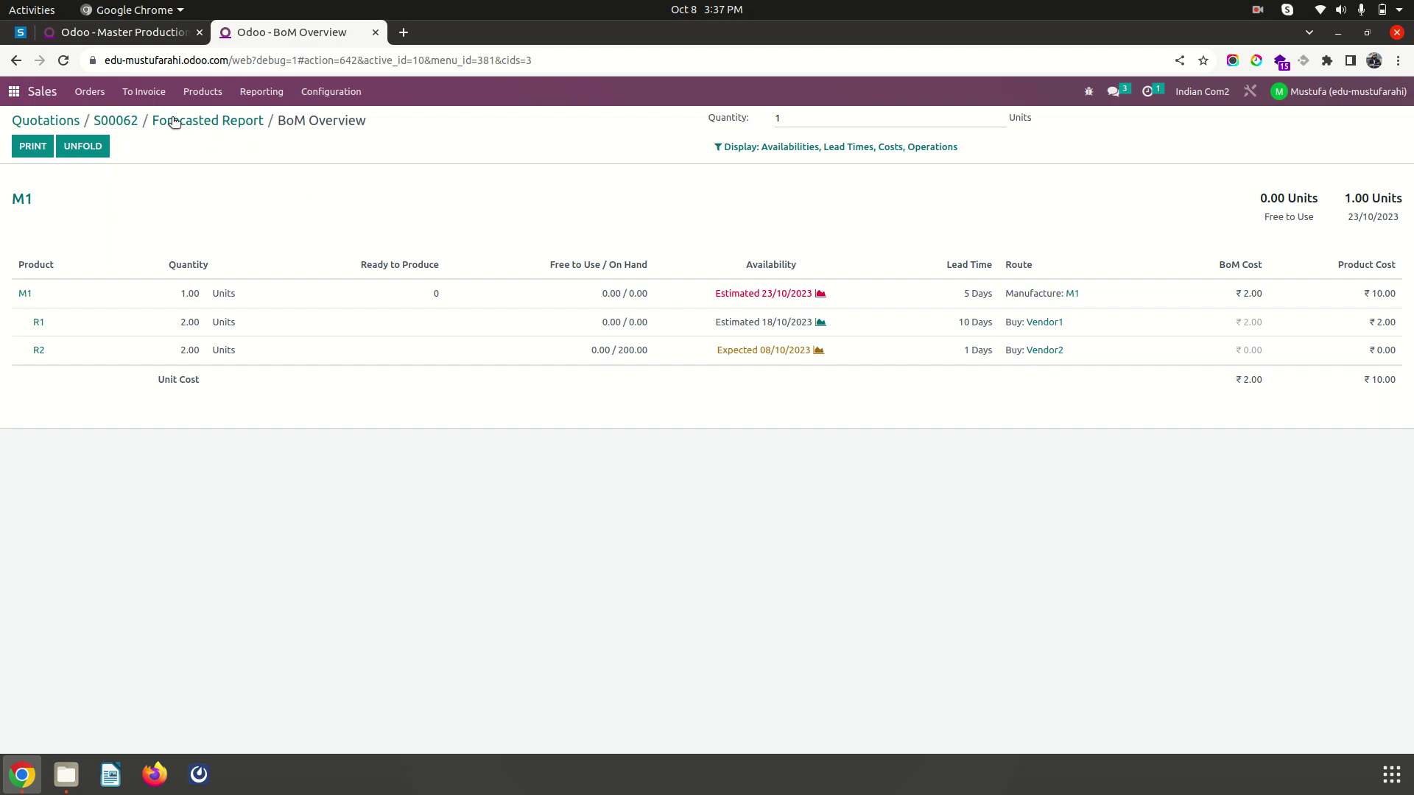
{"action": "key", "text": "alt+Left"}
{"action": "left_click", "coordinate": [116, 120]}
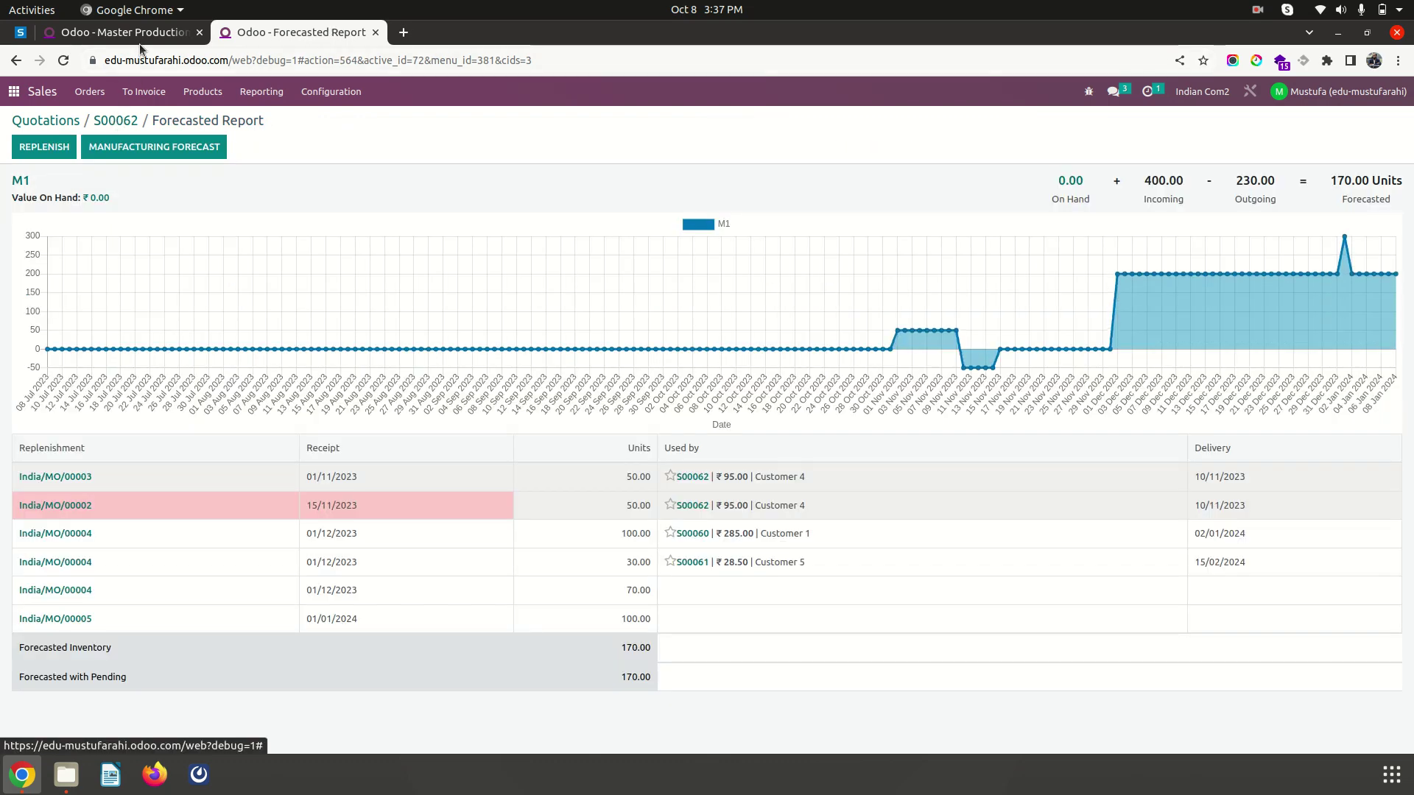
- Open the 50-unit M1 manufacturing order due in 24 days, inspect its linked purchase request, and return to the manufacturing order
{"action": "left_click", "coordinate": [142, 33]}
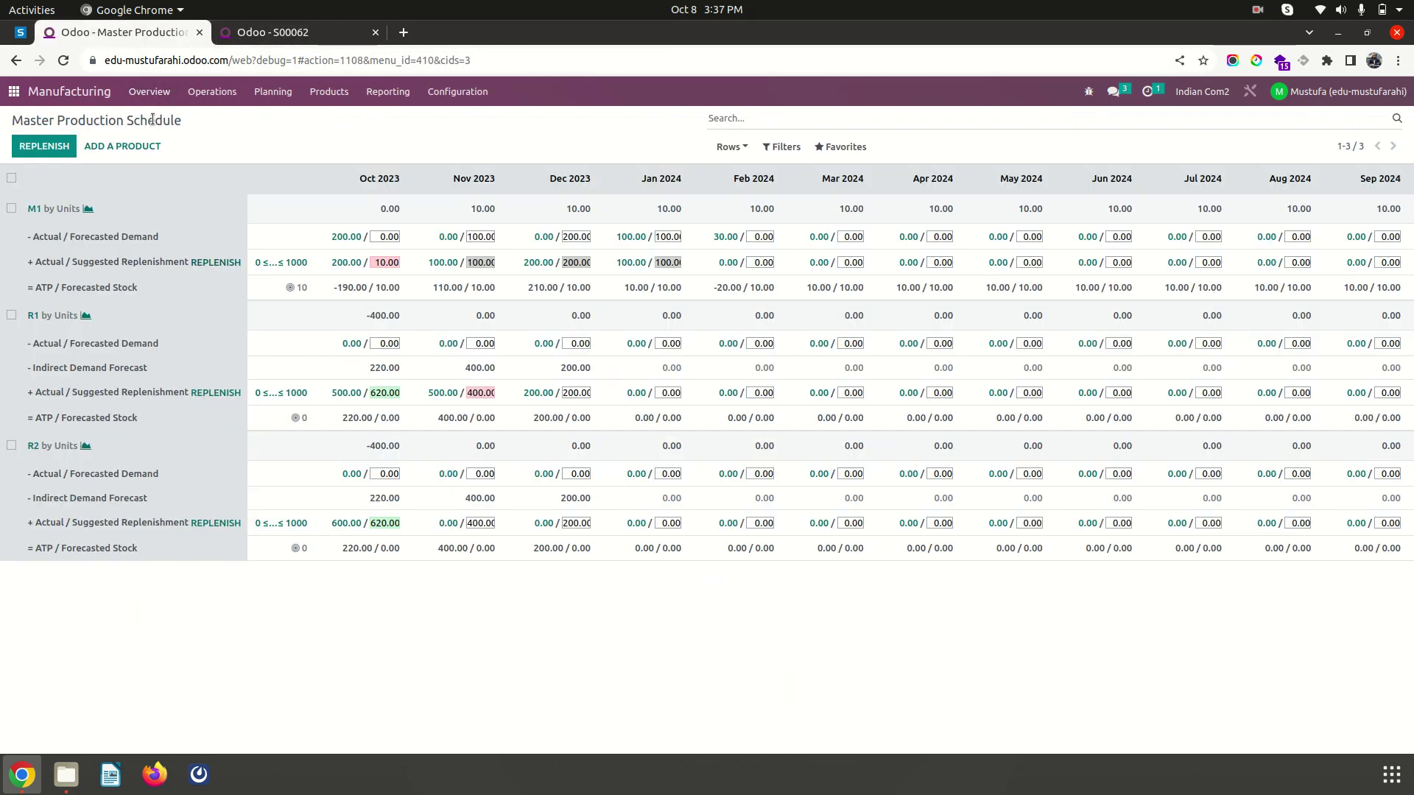
{"action": "left_click", "coordinate": [251, 102]}
{"action": "left_click", "coordinate": [221, 116]}
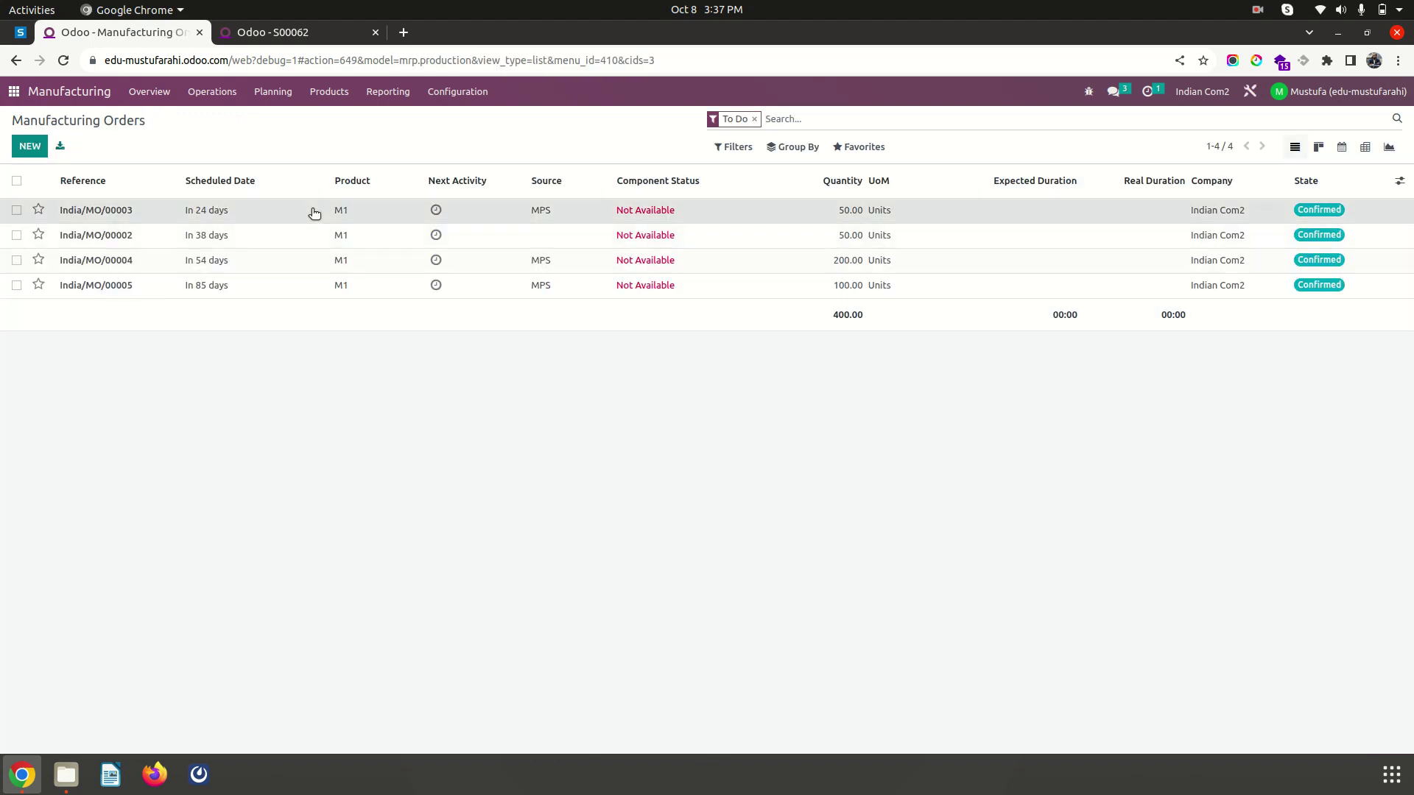
{"action": "left_click", "coordinate": [314, 212]}
{"action": "left_click", "coordinate": [806, 185]}
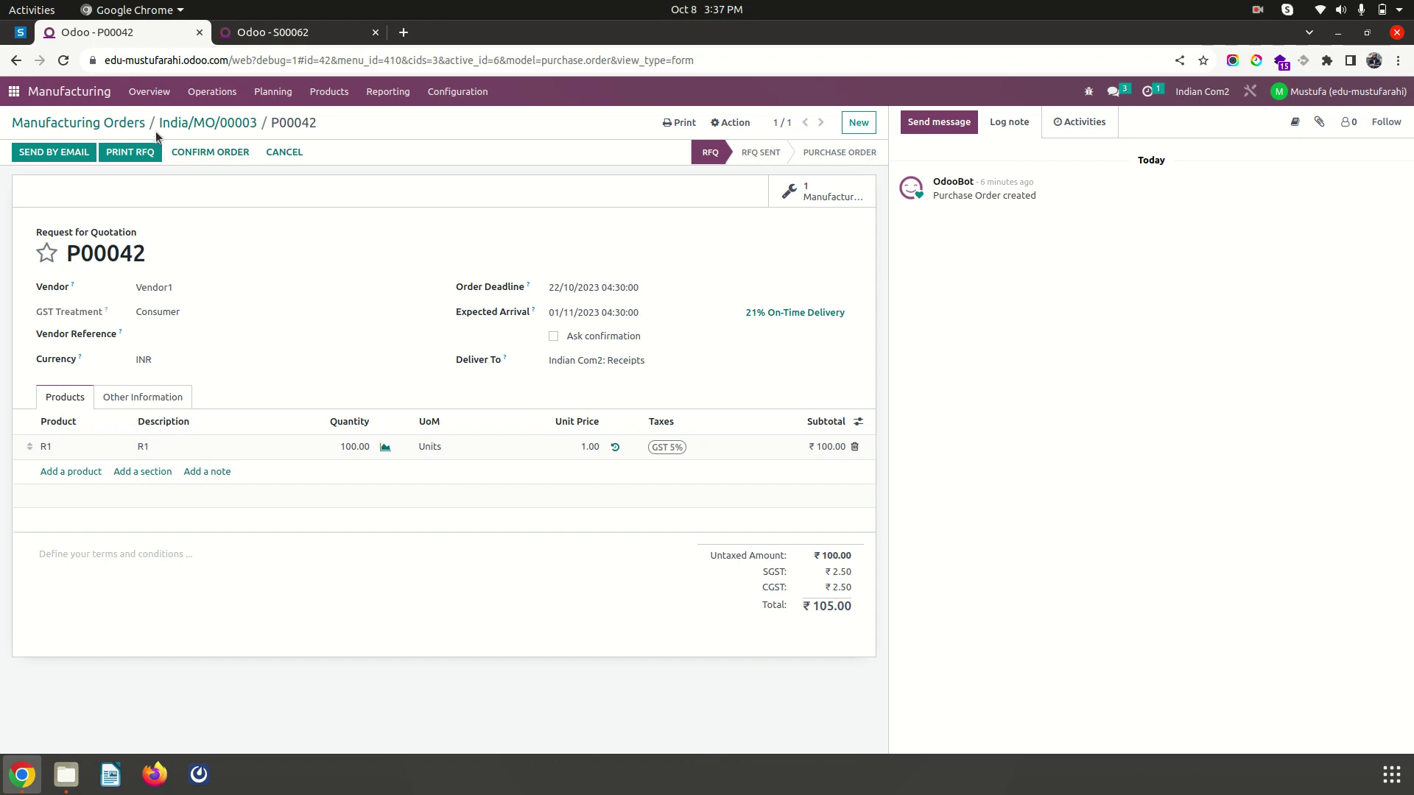
{"action": "left_click", "coordinate": [180, 123]}
- Switch to the Purchase app, inspect the Vendor1 request for quotation due in 28 days, and review the list of requests
{"action": "left_click", "coordinate": [274, 31]}
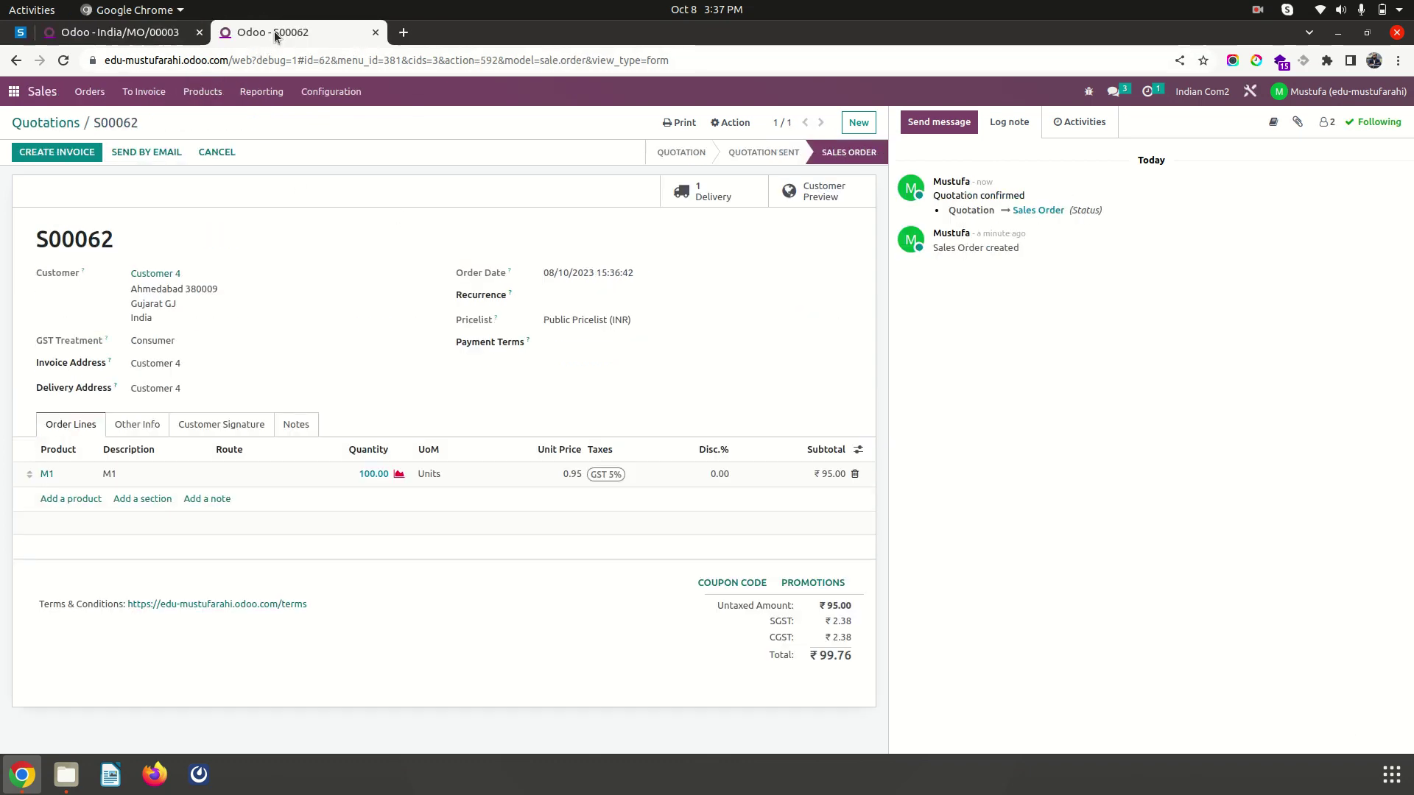
{"action": "left_click", "coordinate": [14, 93]}
{"action": "key", "text": "ctrl+k"}
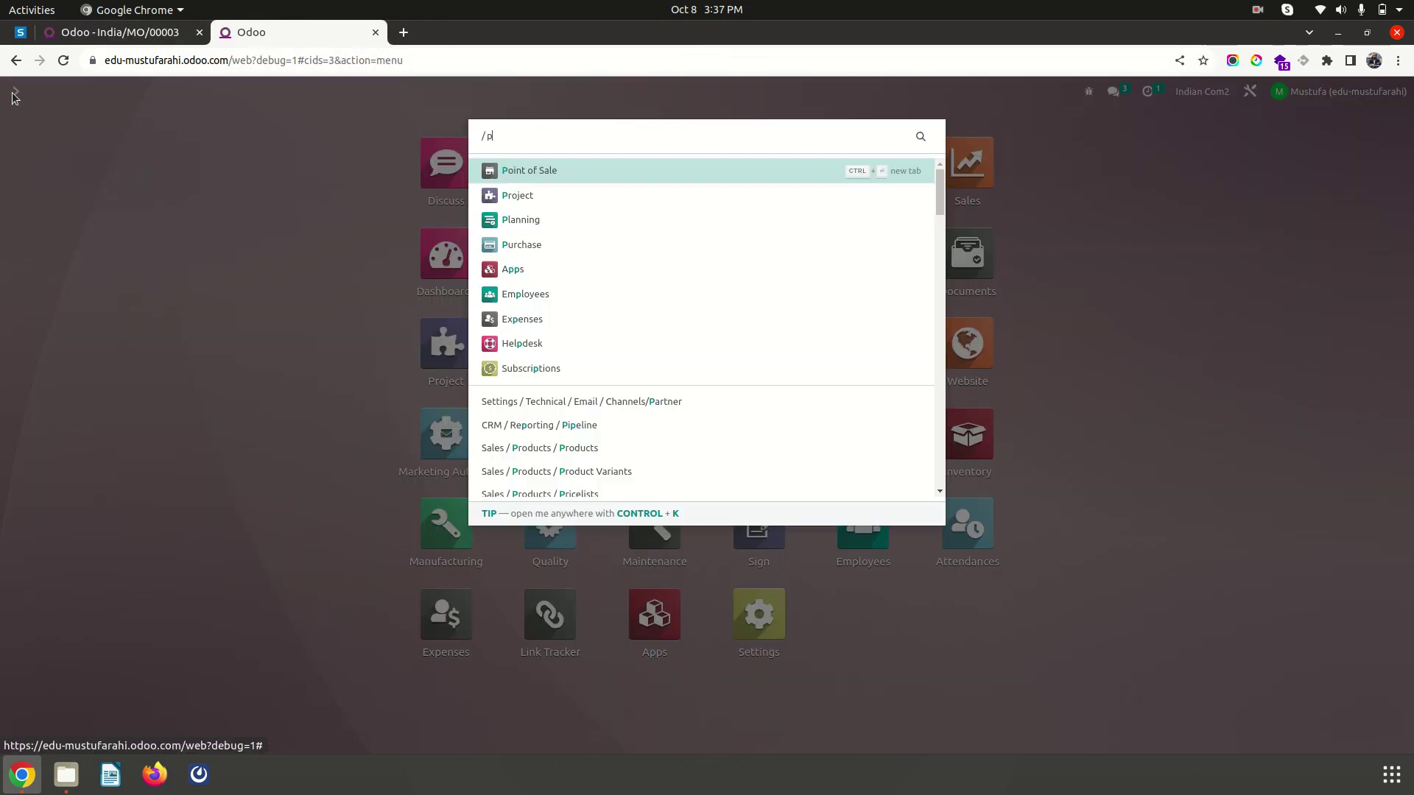
{"action": "key", "text": "Escape"}
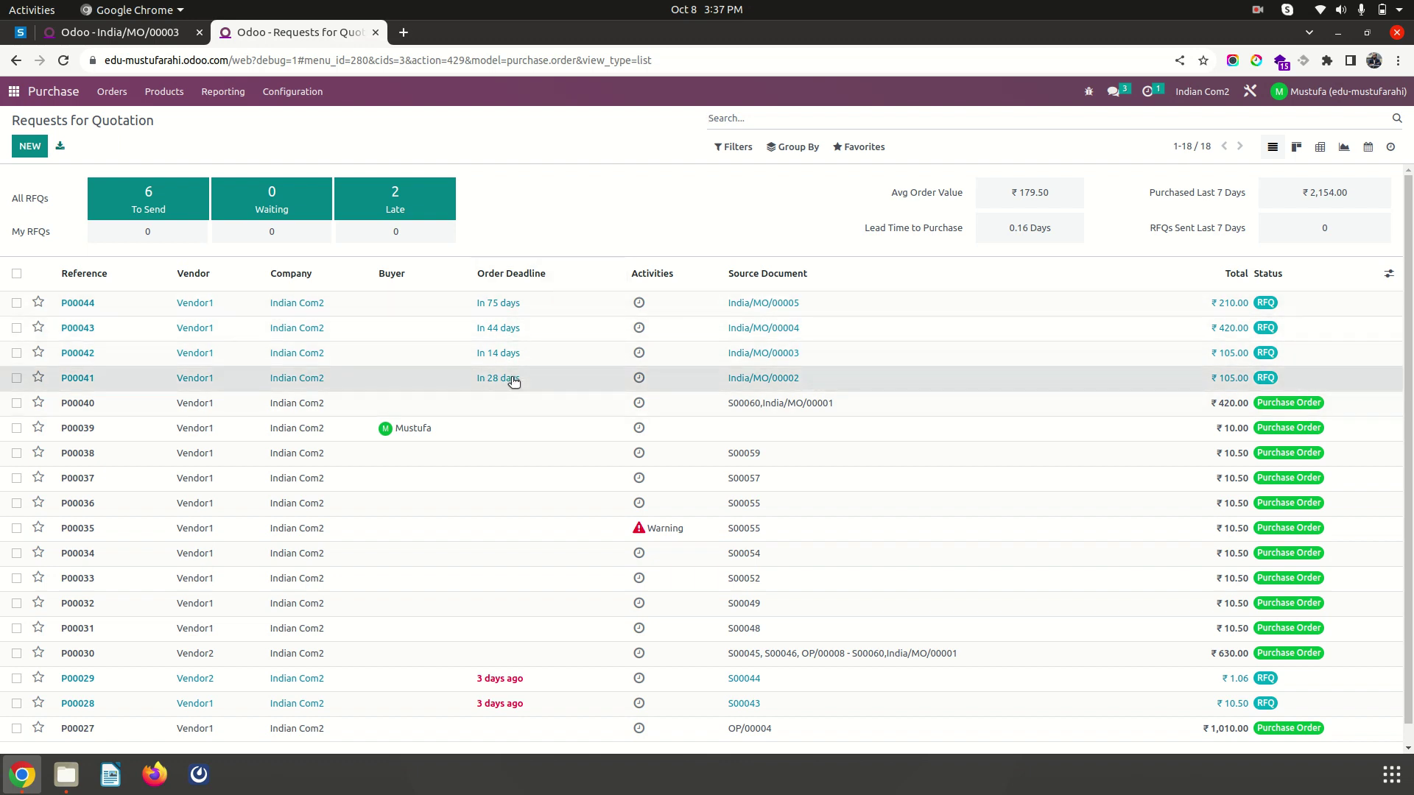
{"action": "left_click", "coordinate": [752, 380]}
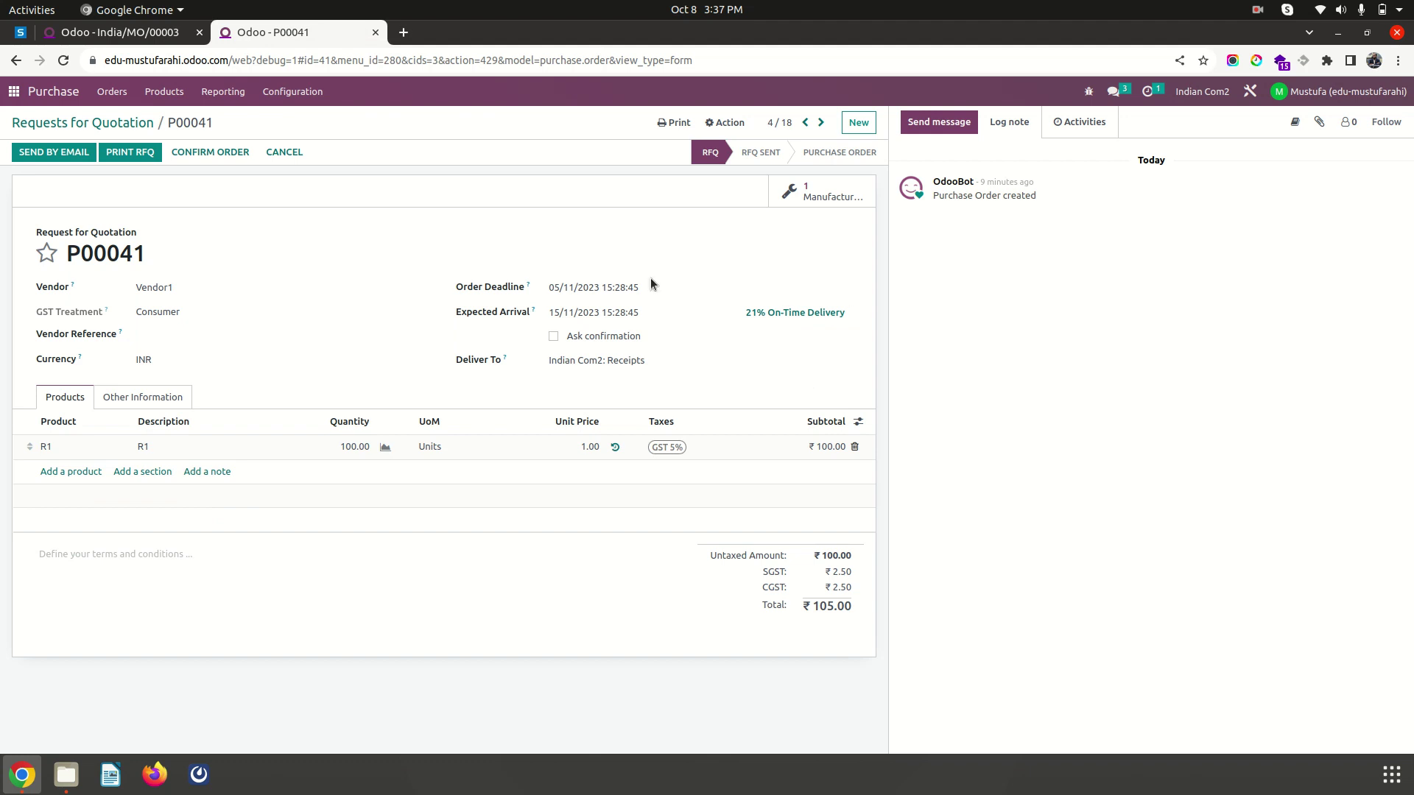
{"action": "left_click", "coordinate": [805, 123]}
{"action": "left_click", "coordinate": [110, 122]}
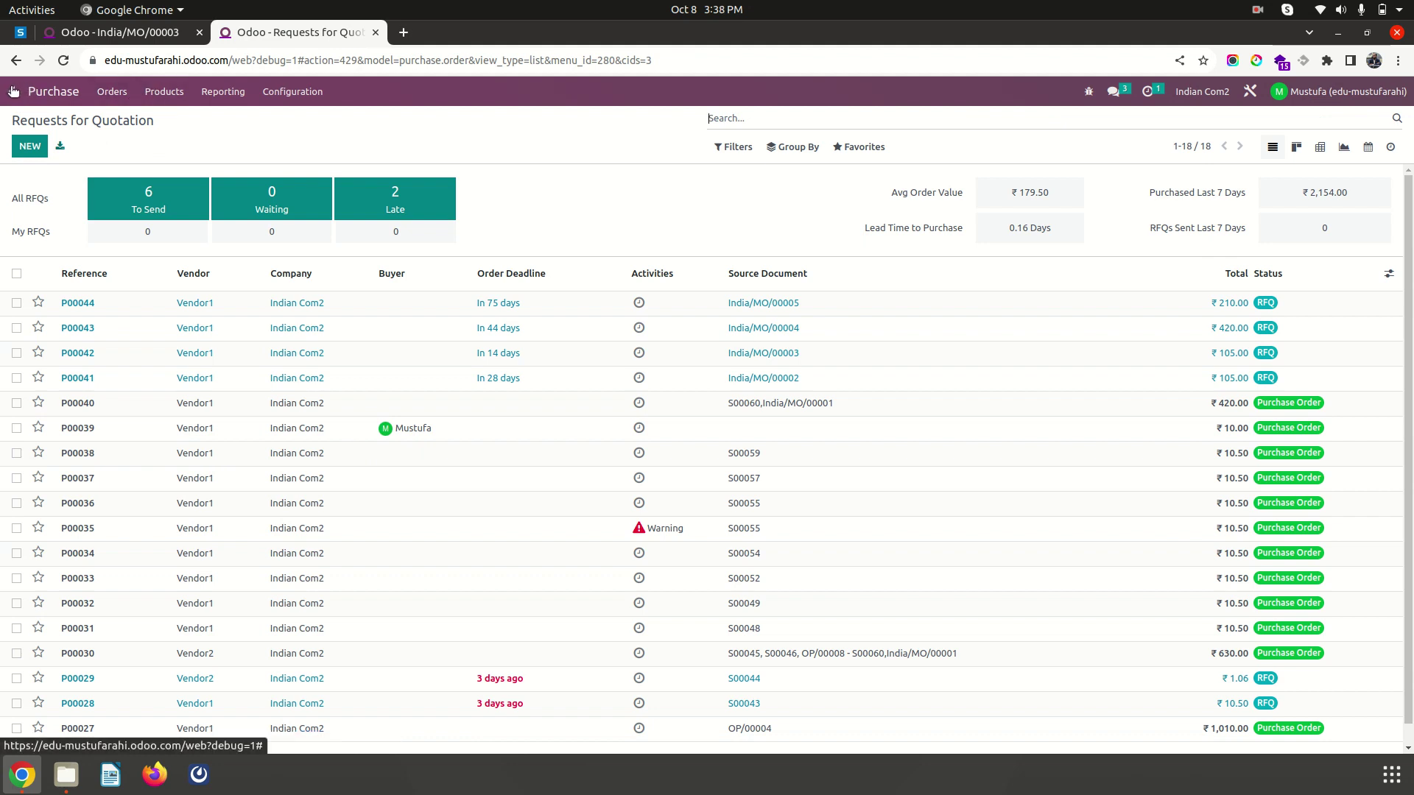
{"action": "scroll", "coordinate": [201, 371], "scroll_direction": "down", "scroll_amount": 1}
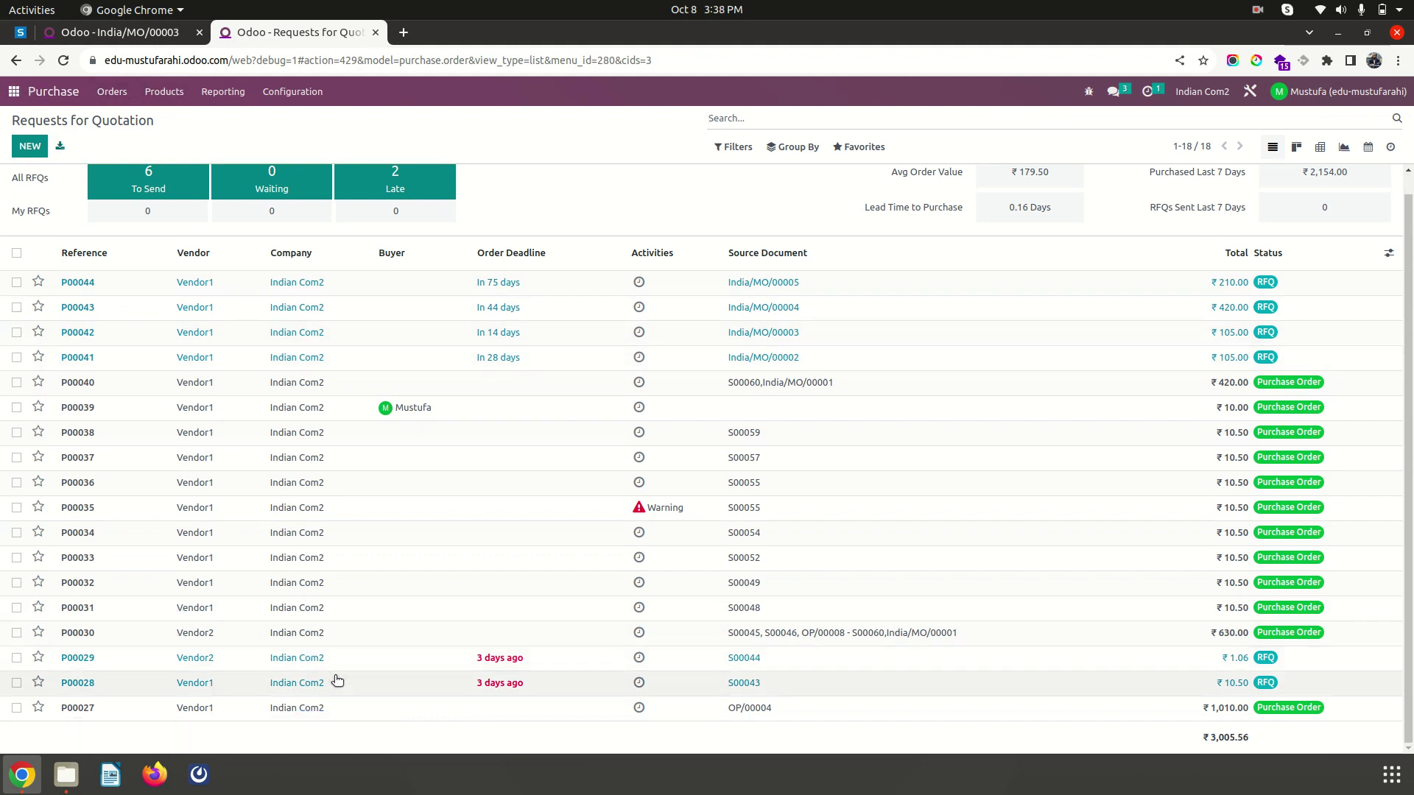
{"action": "scroll", "coordinate": [294, 478], "scroll_direction": "up", "scroll_amount": 1}
- Run the scheduler in the Inventory app to reserve stock and trigger the reordering rules
{"action": "left_click", "coordinate": [13, 91]}
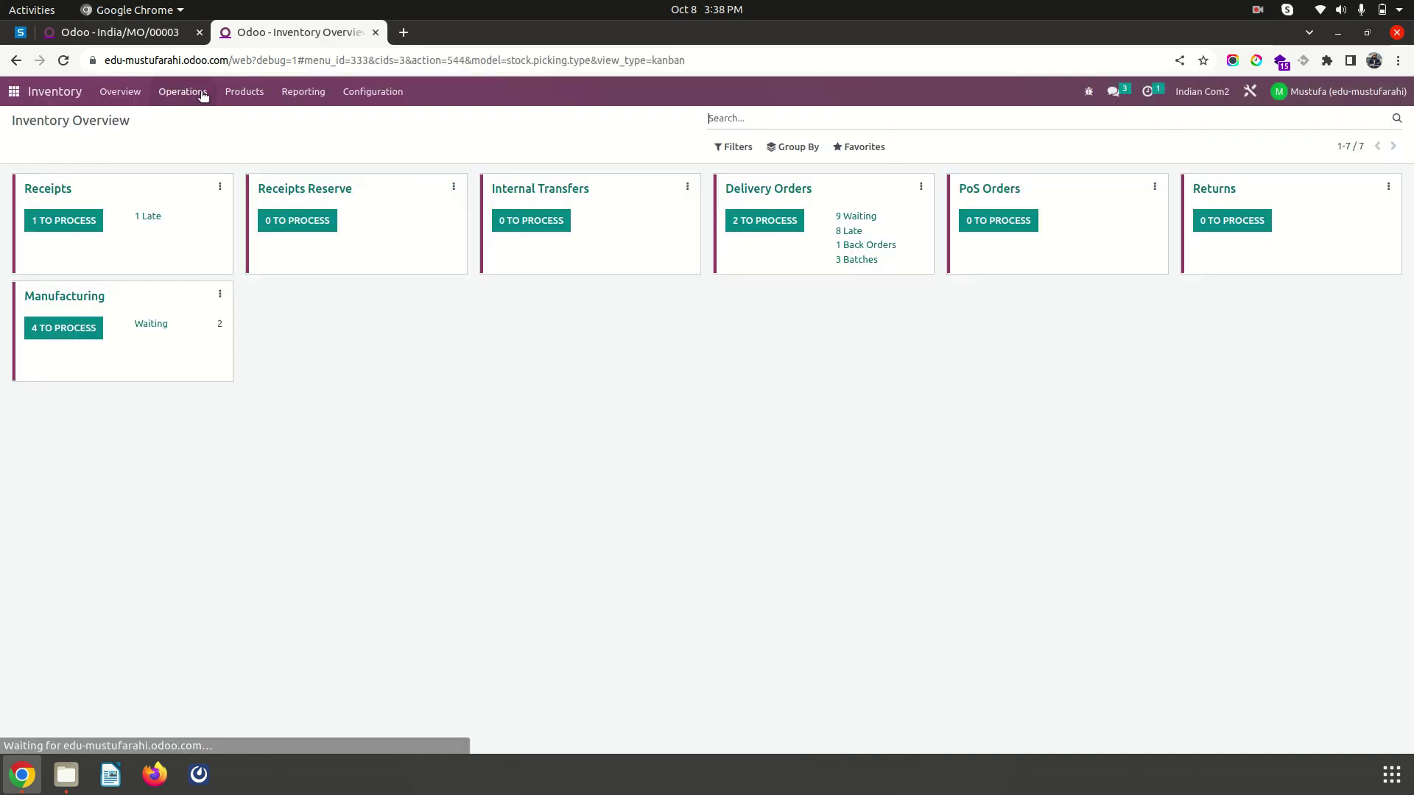
{"action": "left_click", "coordinate": [202, 93]}
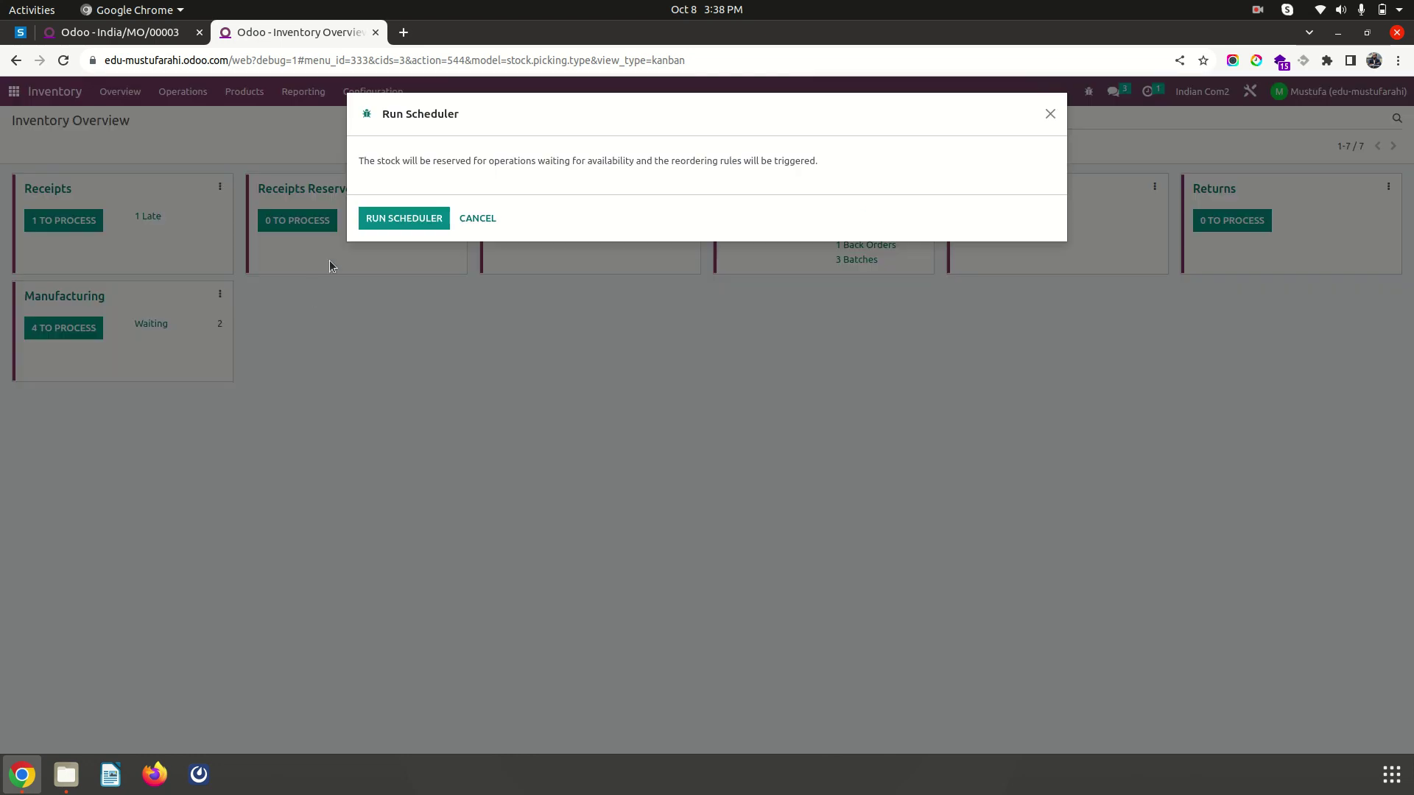
{"action": "left_click", "coordinate": [388, 220]}
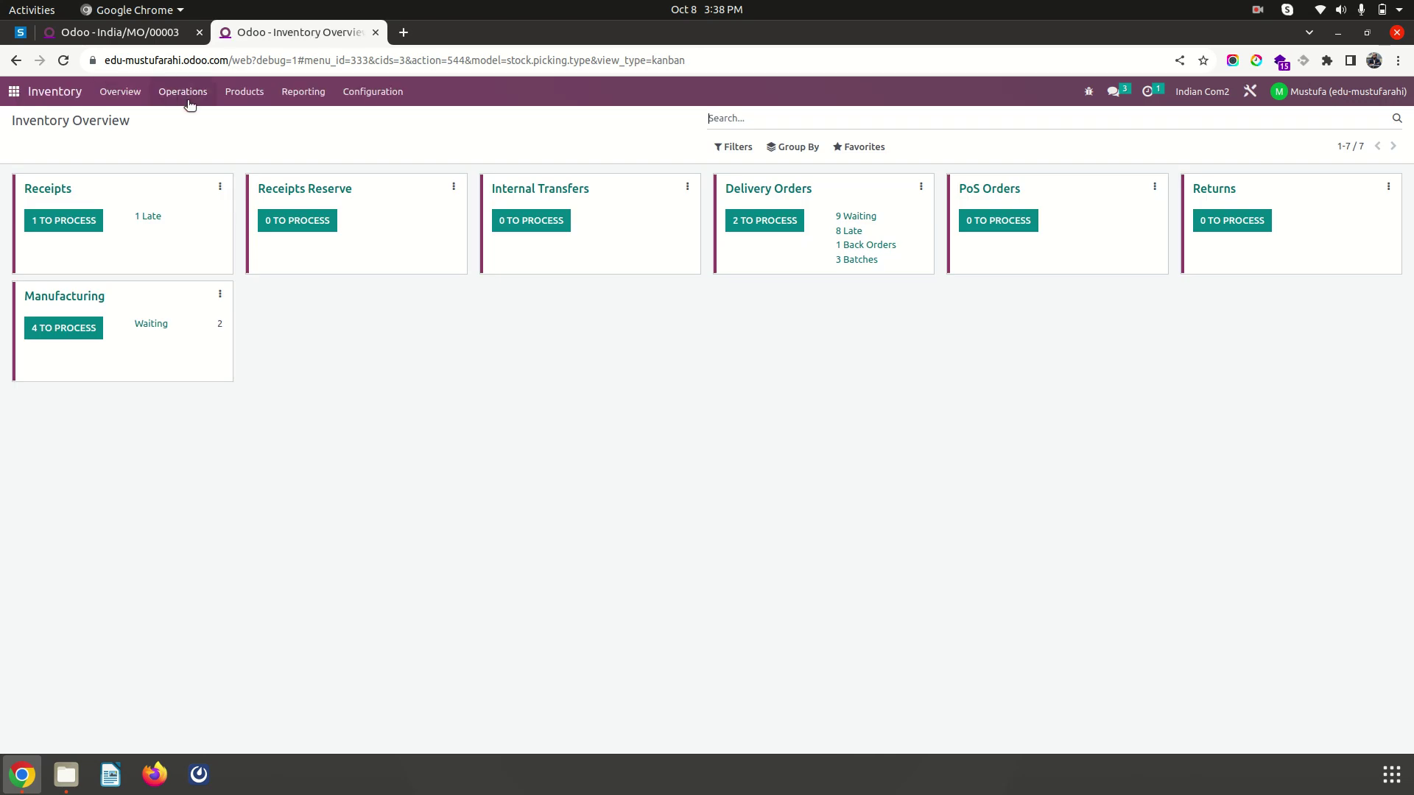
- Return to the Purchase app and check the requests for quotation after the scheduler run
{"action": "left_click", "coordinate": [12, 91]}
{"action": "key", "text": "ctrl+k"}
{"action": "key", "text": "Escape"}
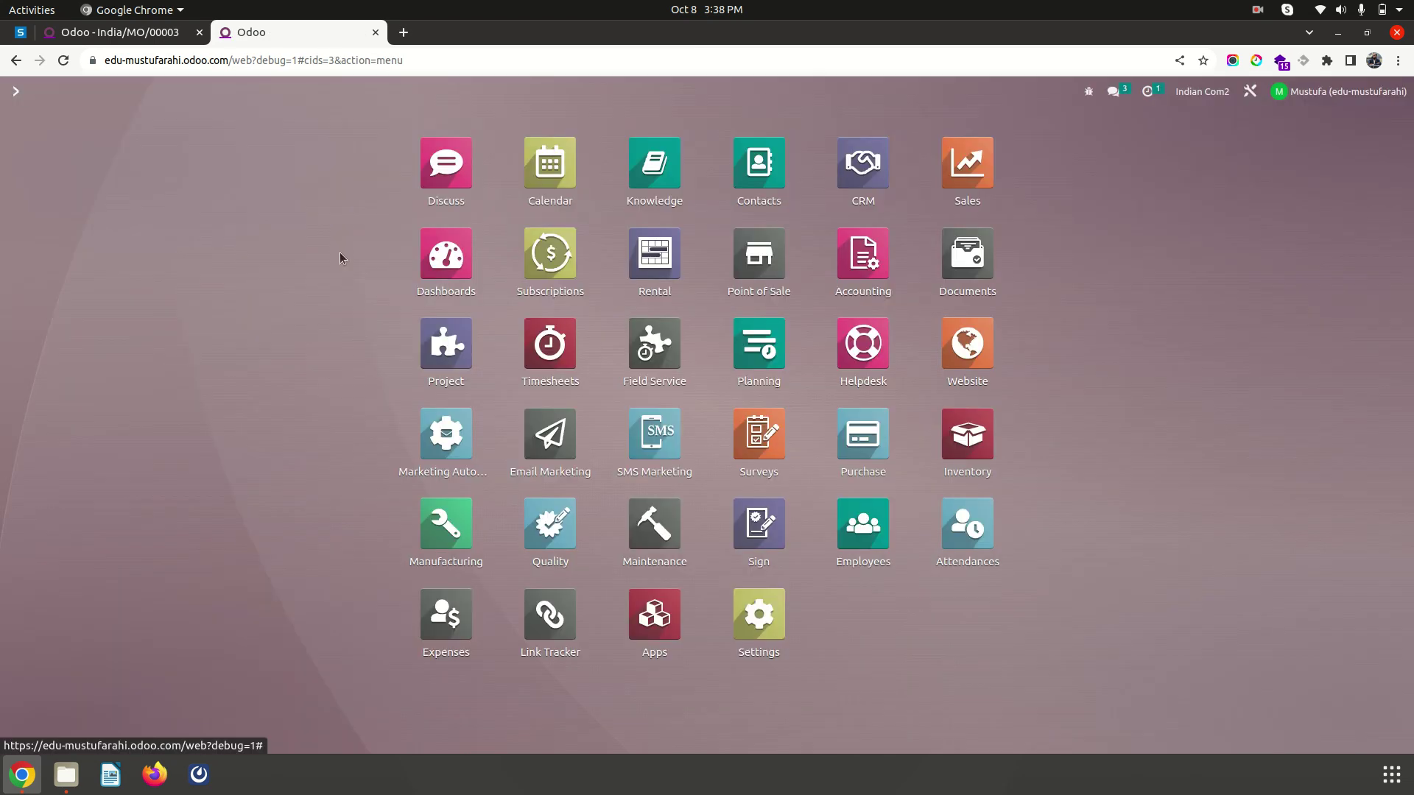
{"action": "key", "text": "Return"}
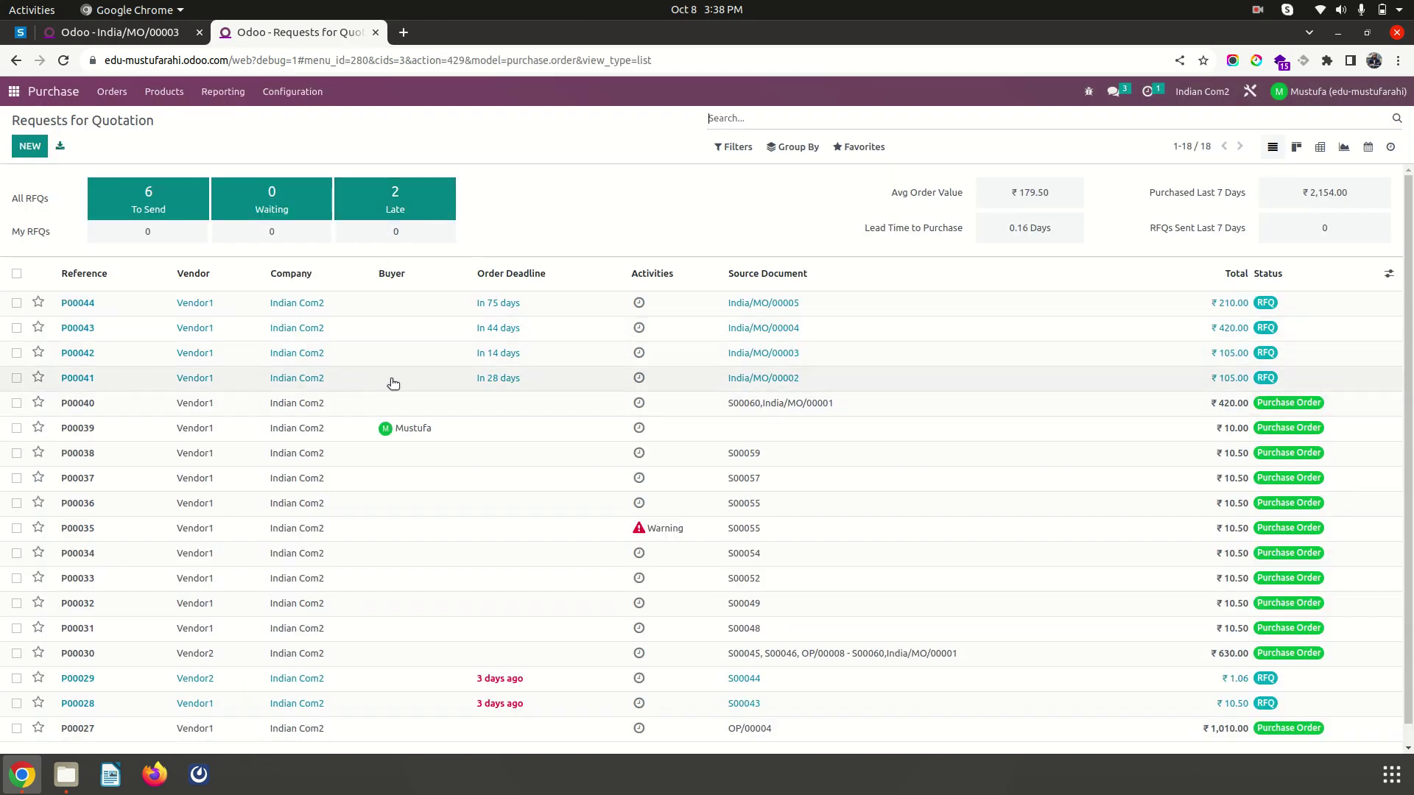
{"action": "scroll", "coordinate": [468, 487], "scroll_direction": "down", "scroll_amount": 1}
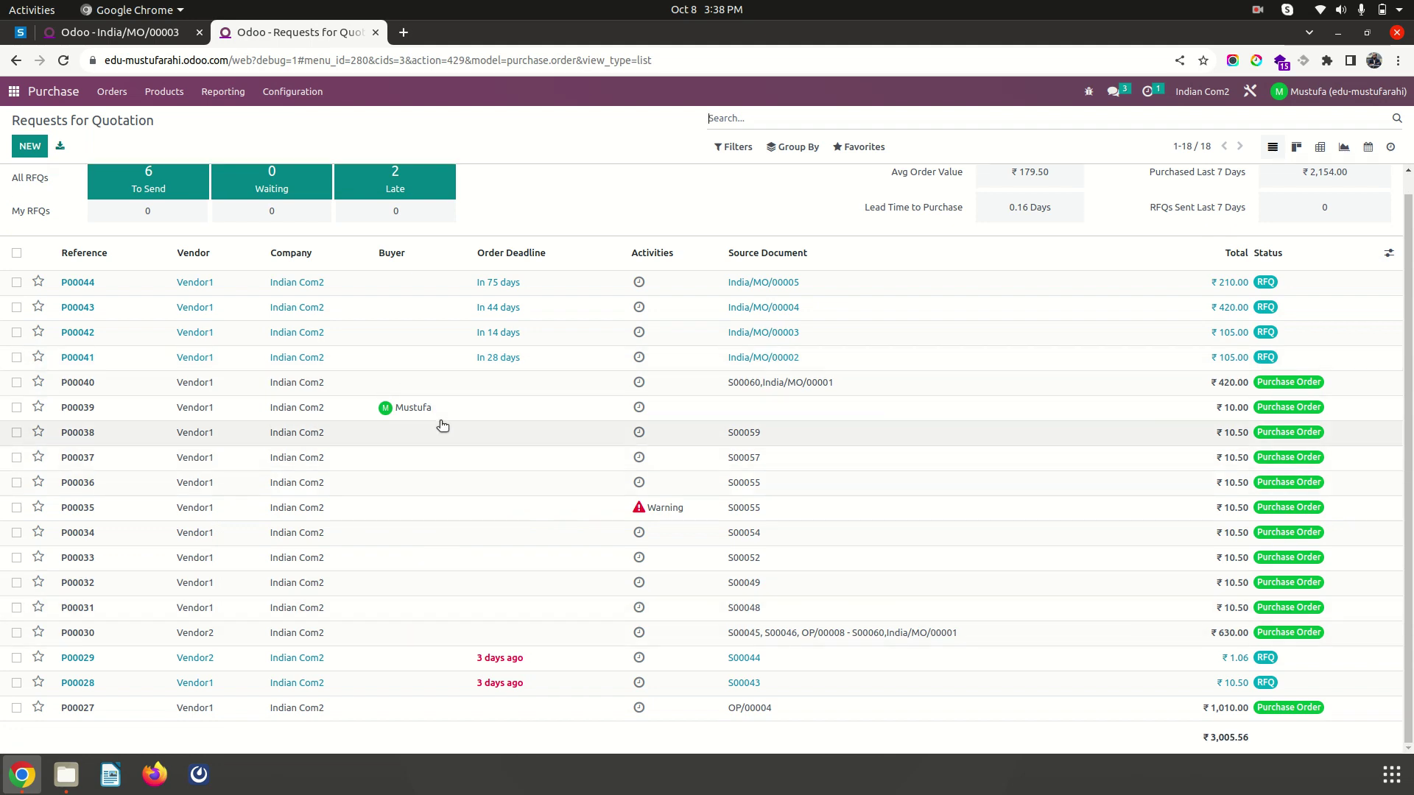
- Search the purchasable products for R2 and open its product form to check its stock and reordering figures
{"action": "left_click", "coordinate": [180, 93]}
{"action": "left_click", "coordinate": [170, 120]}
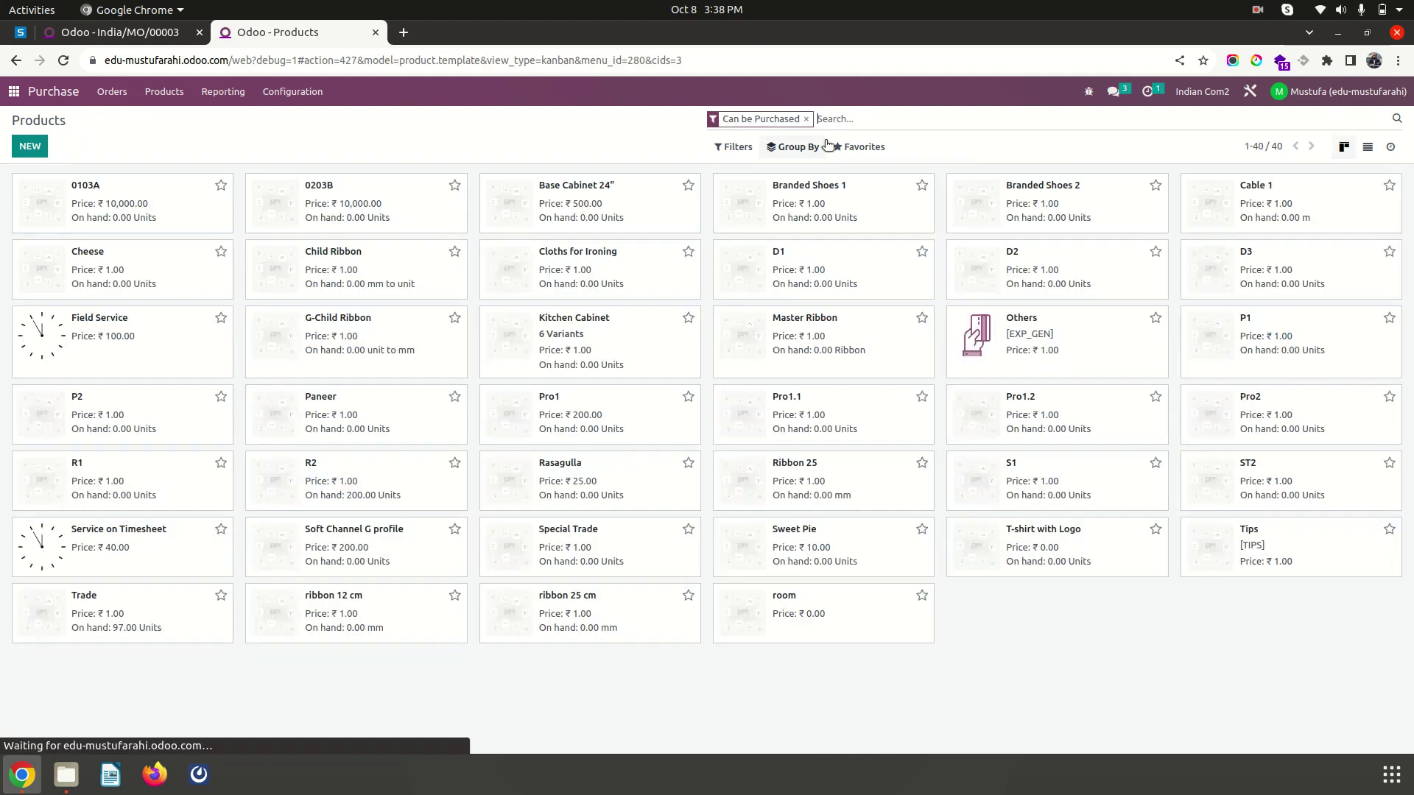
{"action": "type", "text": "r2"}
{"action": "left_click", "coordinate": [827, 144]}
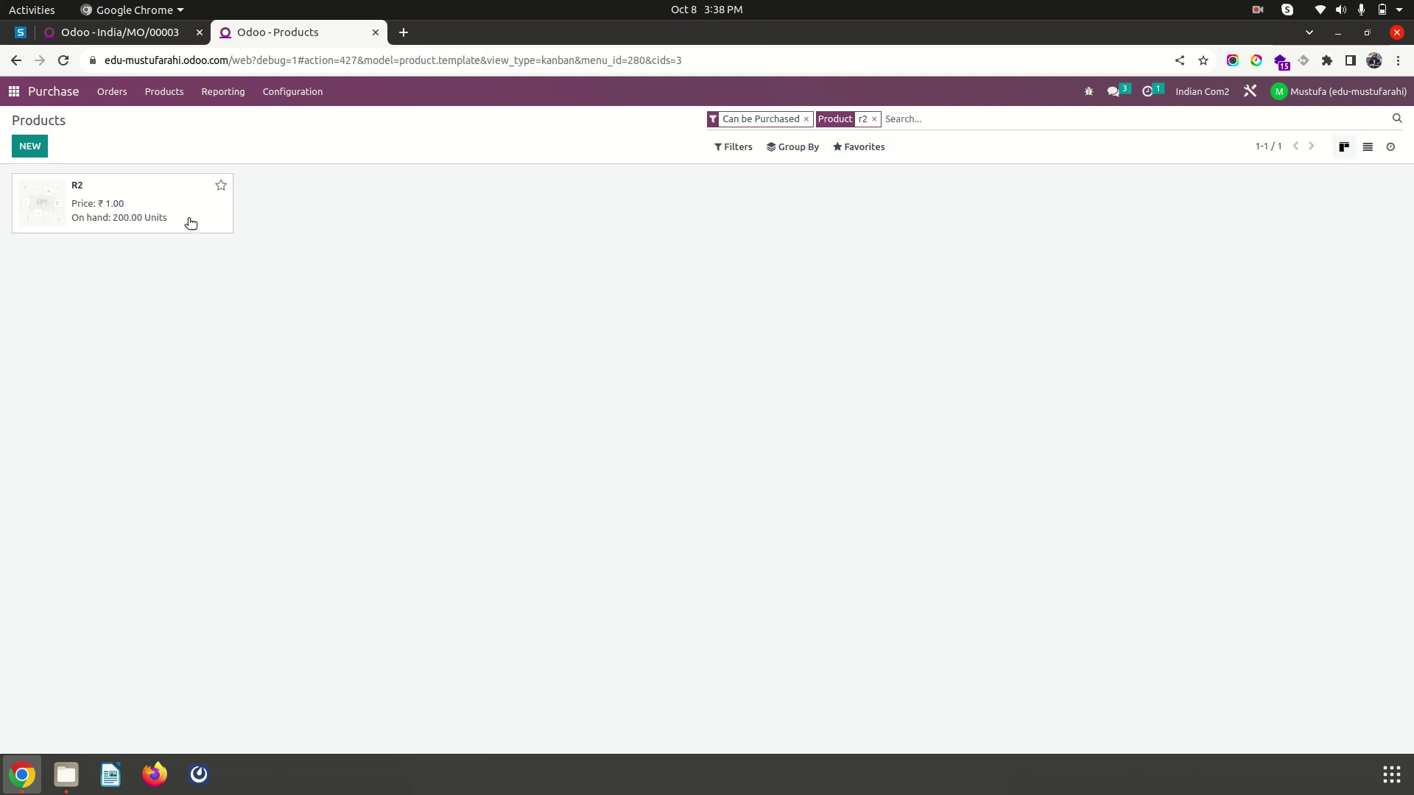
{"action": "left_click", "coordinate": [111, 210]}
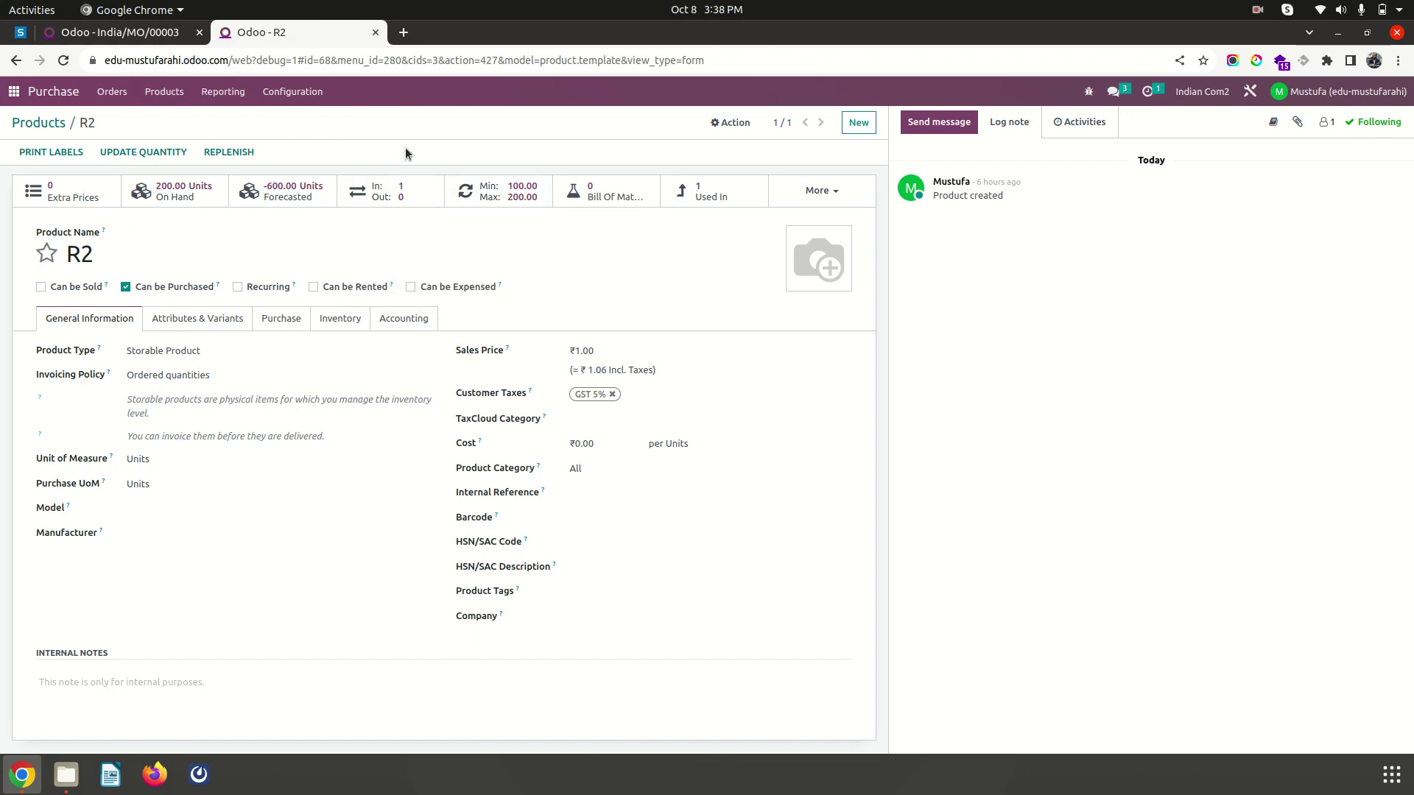
- Go back to the Manufacturing app and open the Master Production Schedule to review the M1 figures
{"action": "left_click", "coordinate": [143, 32]}
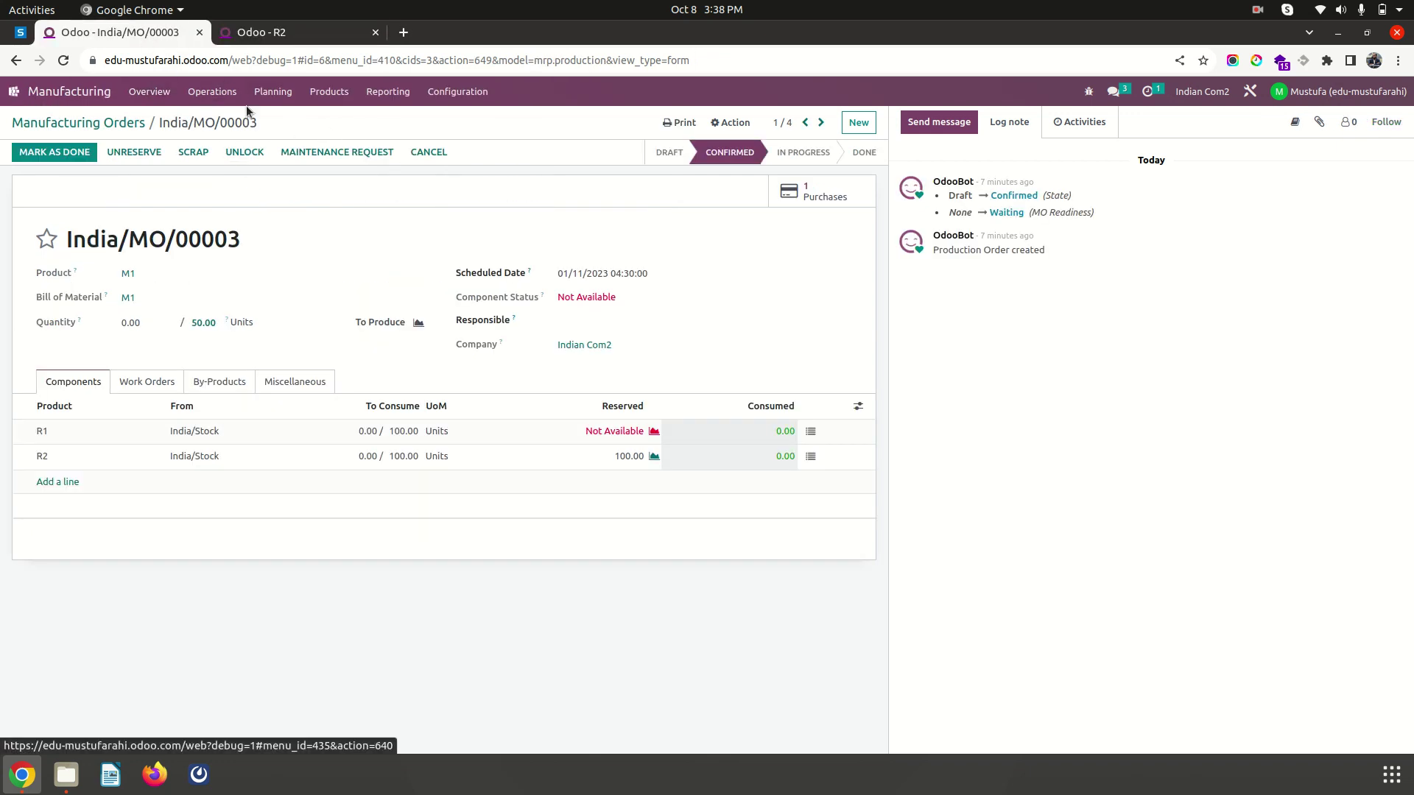
{"action": "left_click", "coordinate": [213, 92]}
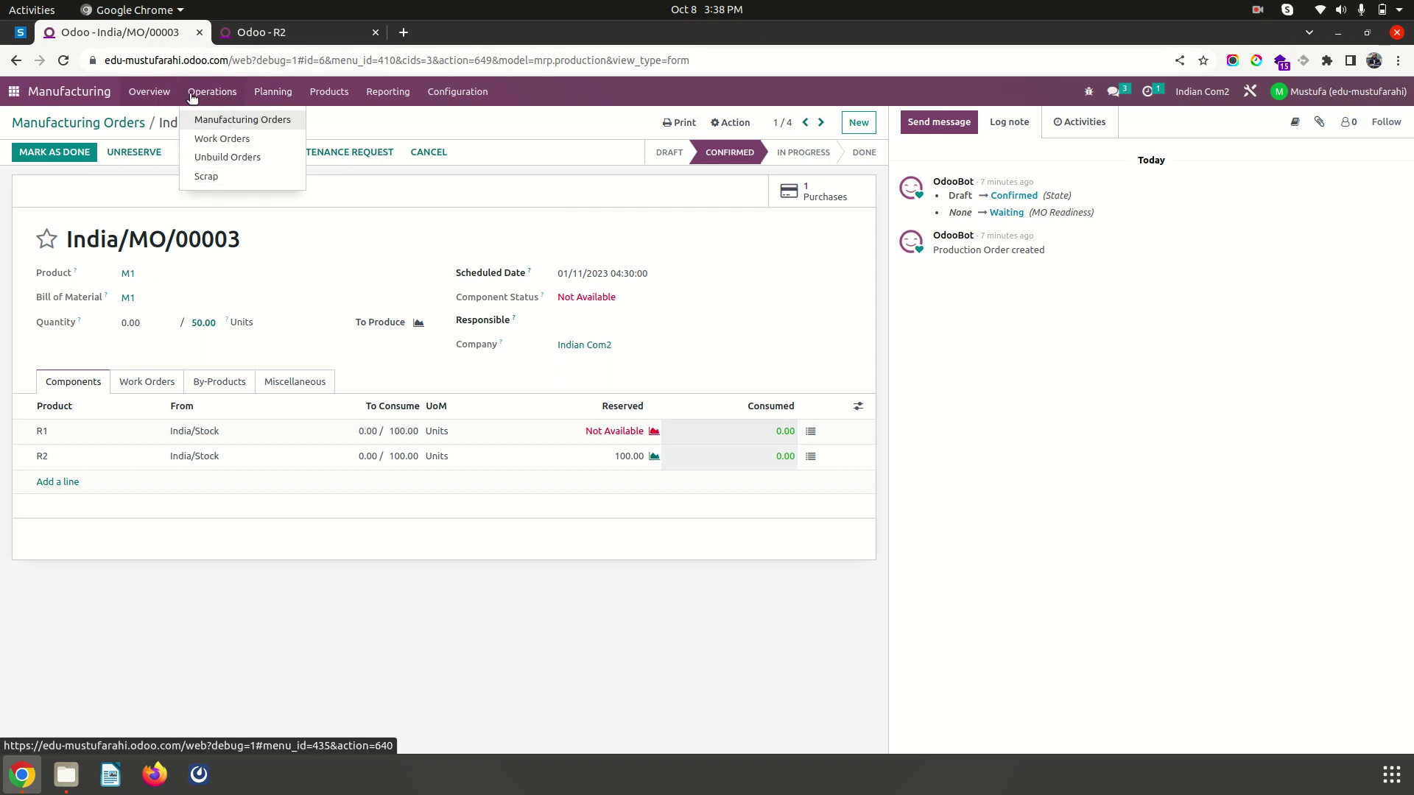
{"action": "left_click", "coordinate": [273, 91]}
{"action": "left_click", "coordinate": [284, 196]}
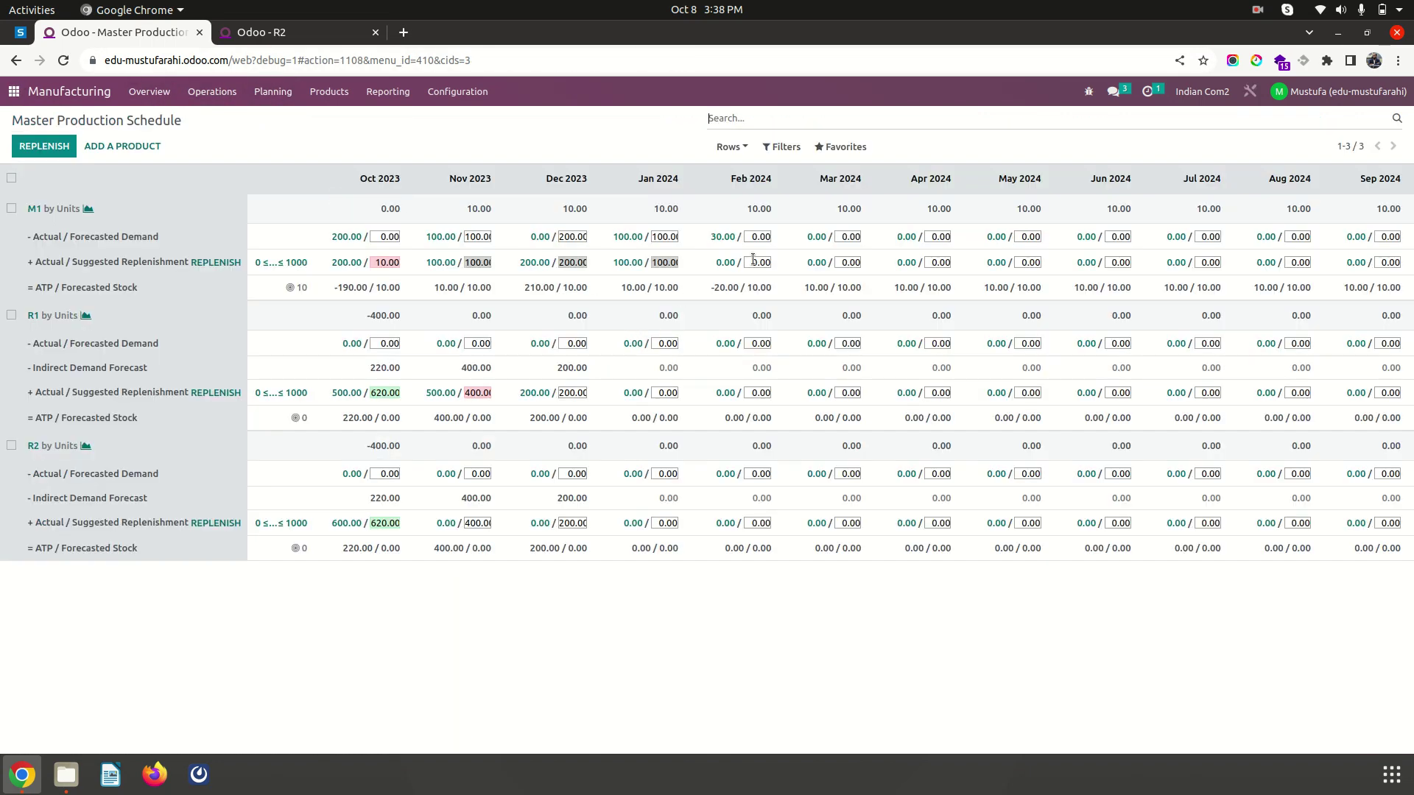